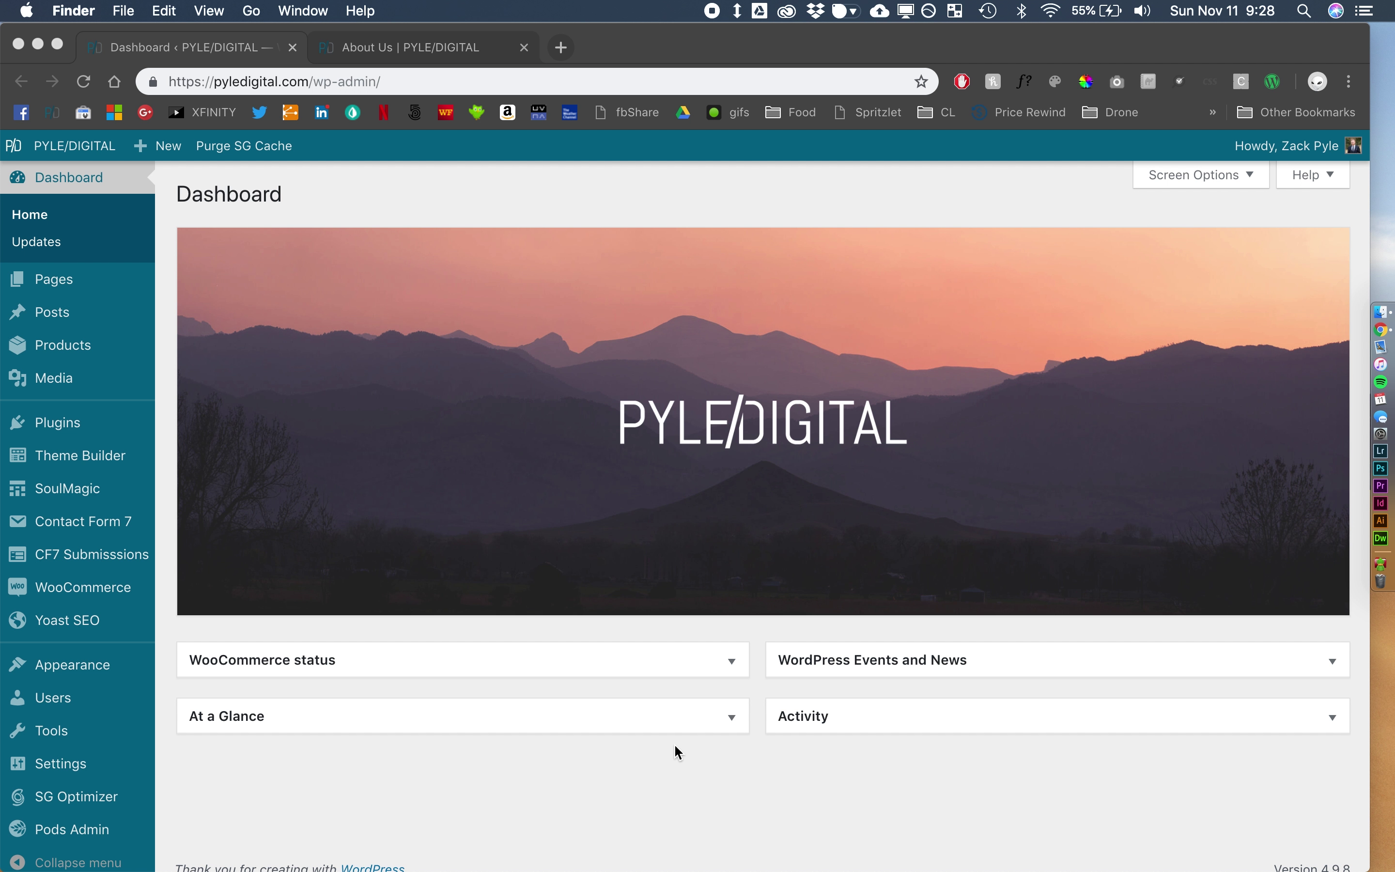
- Switch to the About Us browser tab to view the live testimonial slider
left_click(436, 52)
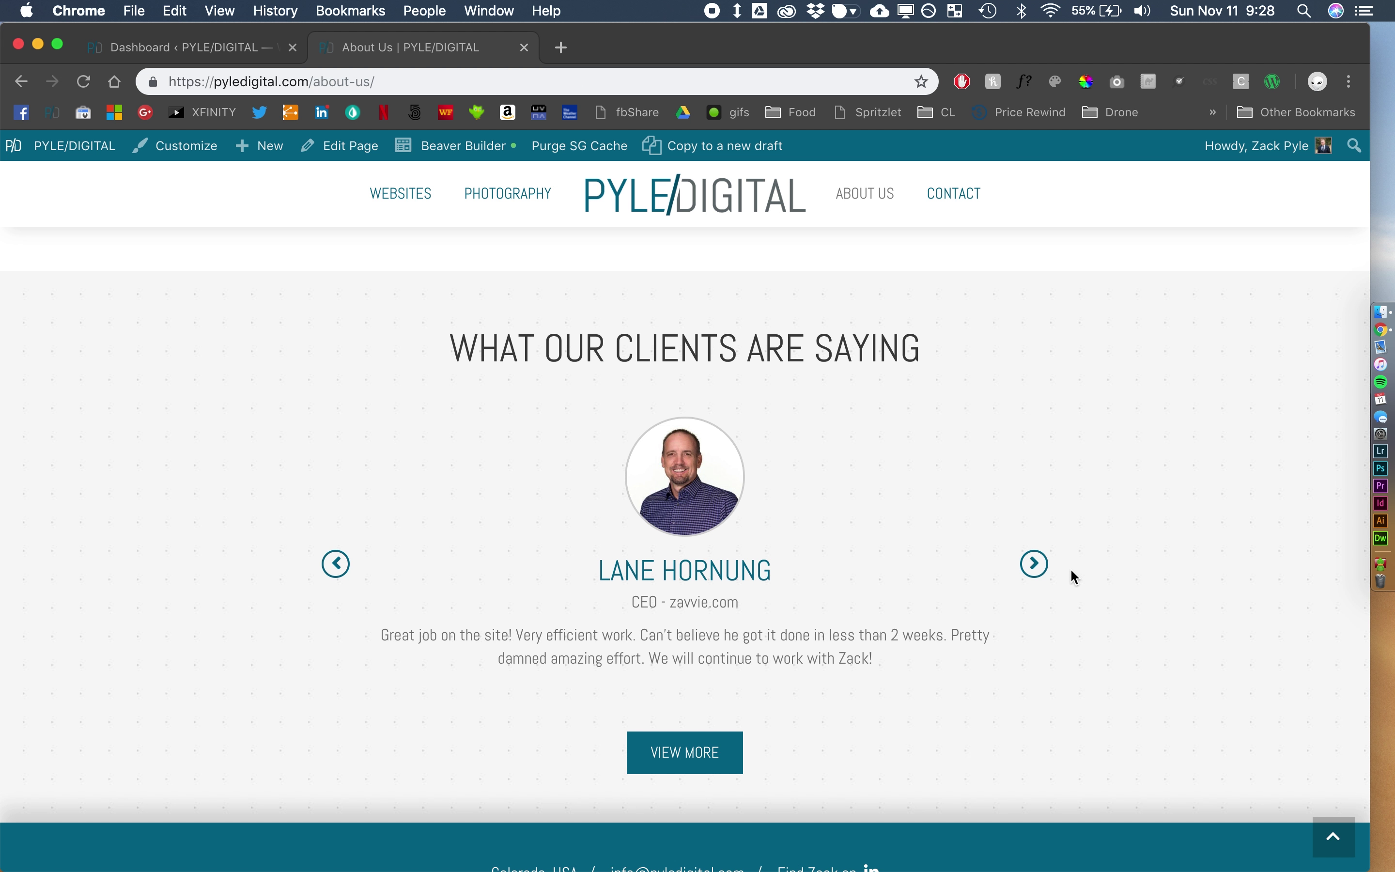
- Page through two more carousel testimonials, then return to the dashboard's Pods admin
left_click(1037, 568)
left_click(1037, 568)
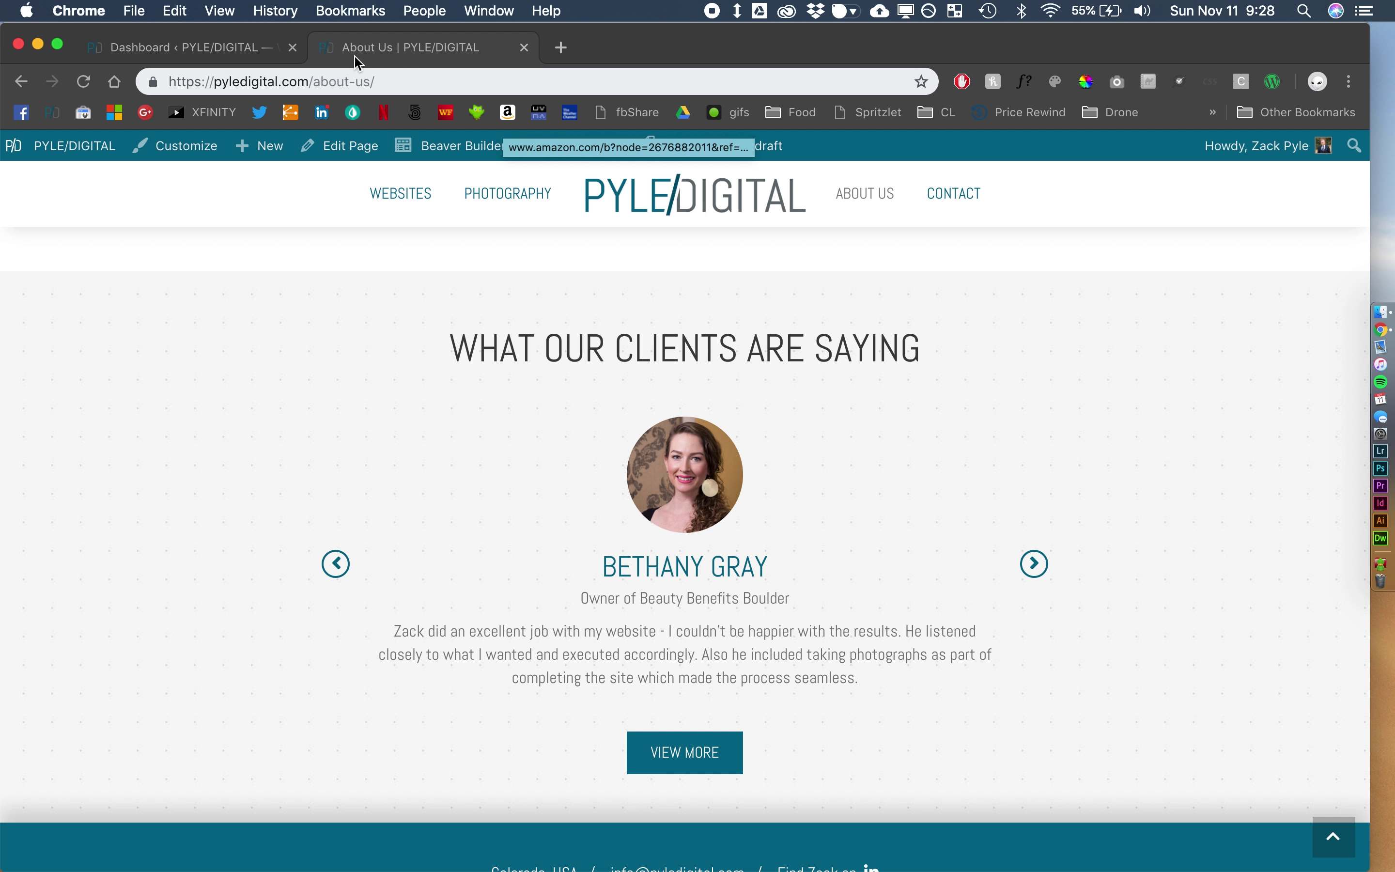
left_click(242, 49)
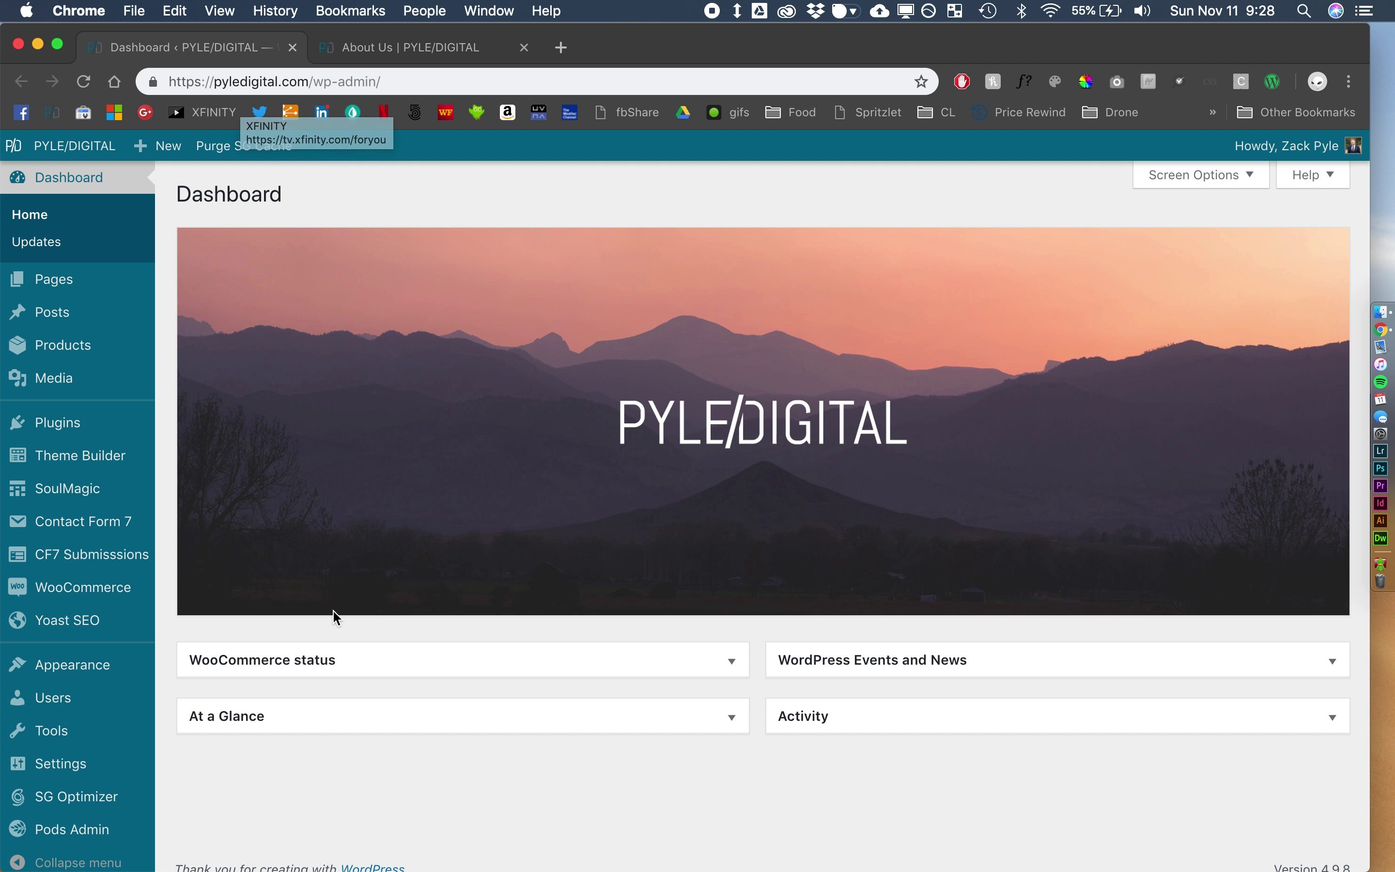
left_click(75, 836)
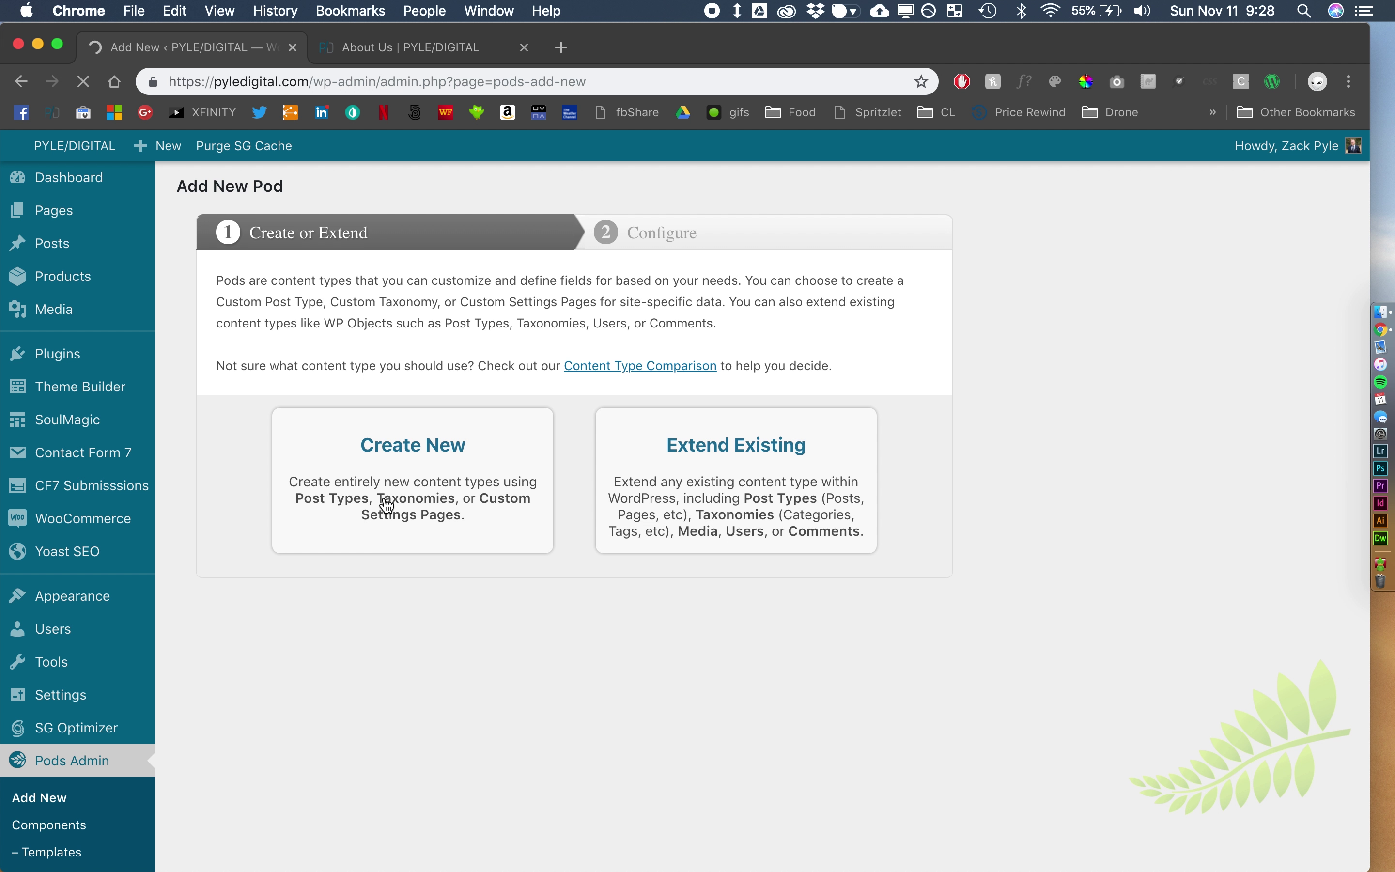
- Create a new pod with singular label 'Testimonial' and plural label 'Testimonials', then continue
left_click(384, 500)
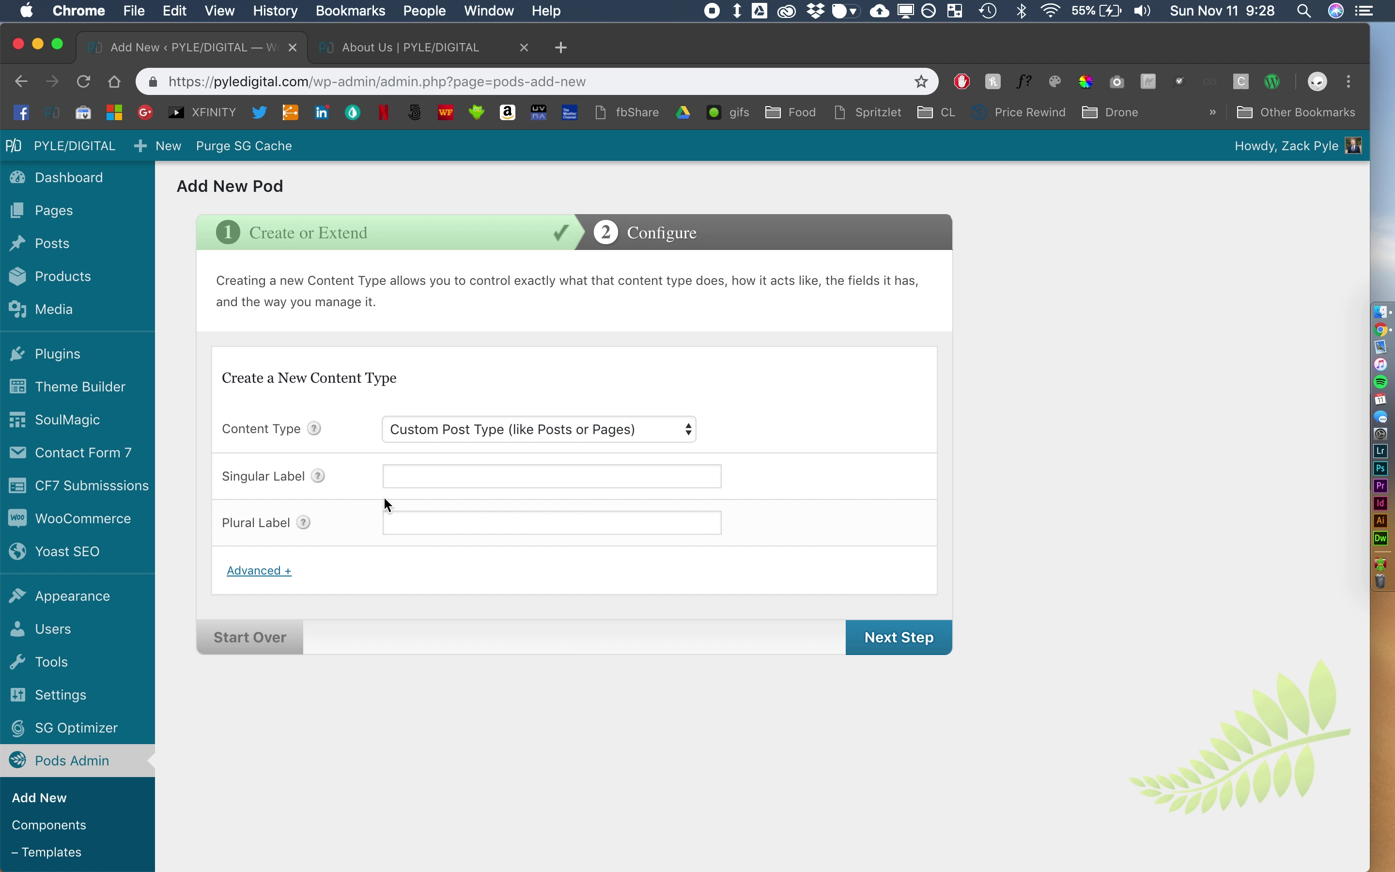
left_click(470, 476)
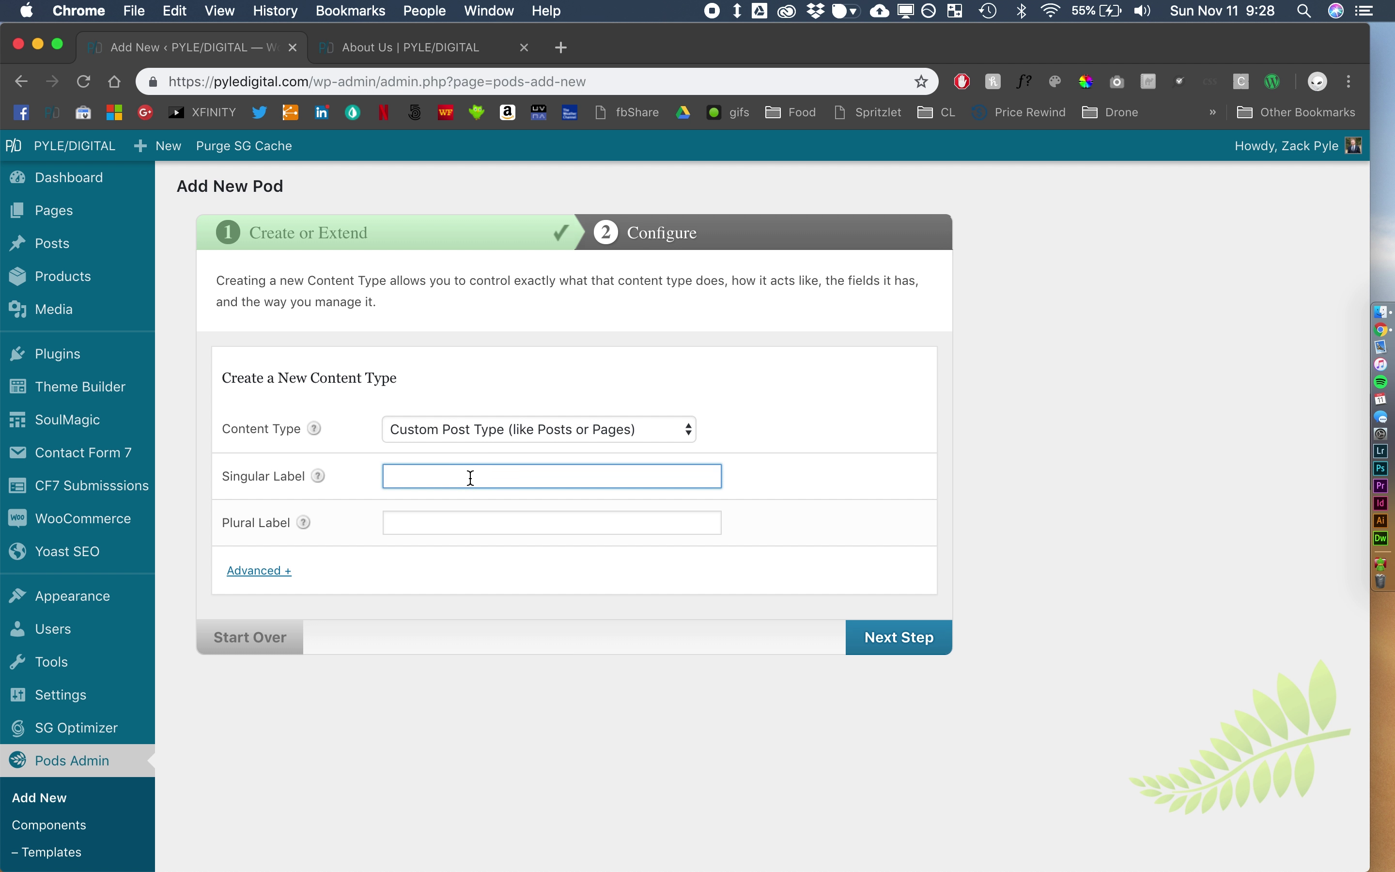
type("Testimonial")
key("Tab")
type("T")
key("BackSpace")
key("shift+Tab")
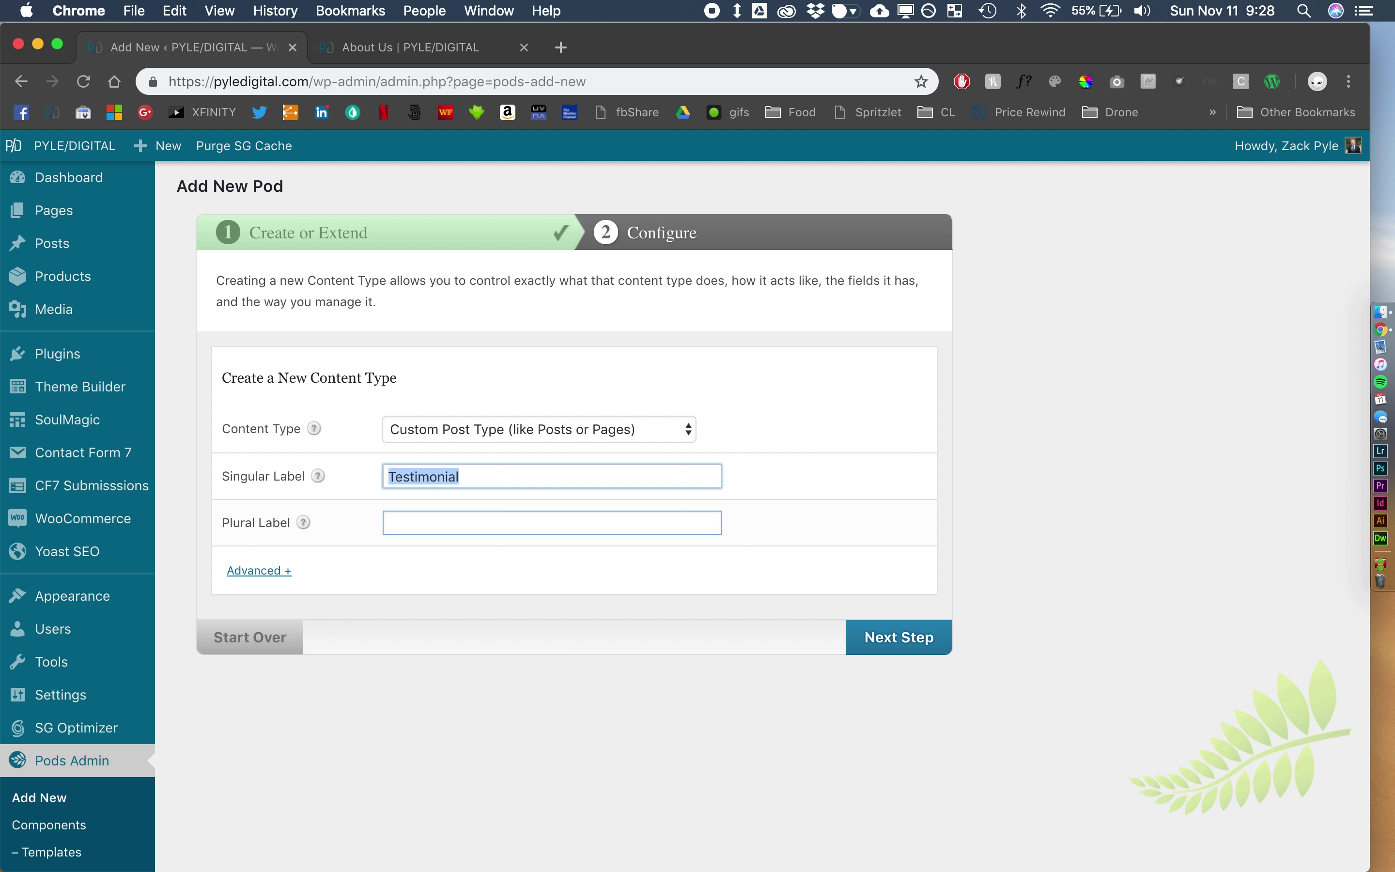
key("super+c")
key("Tab")
key("super+v")
type("s")
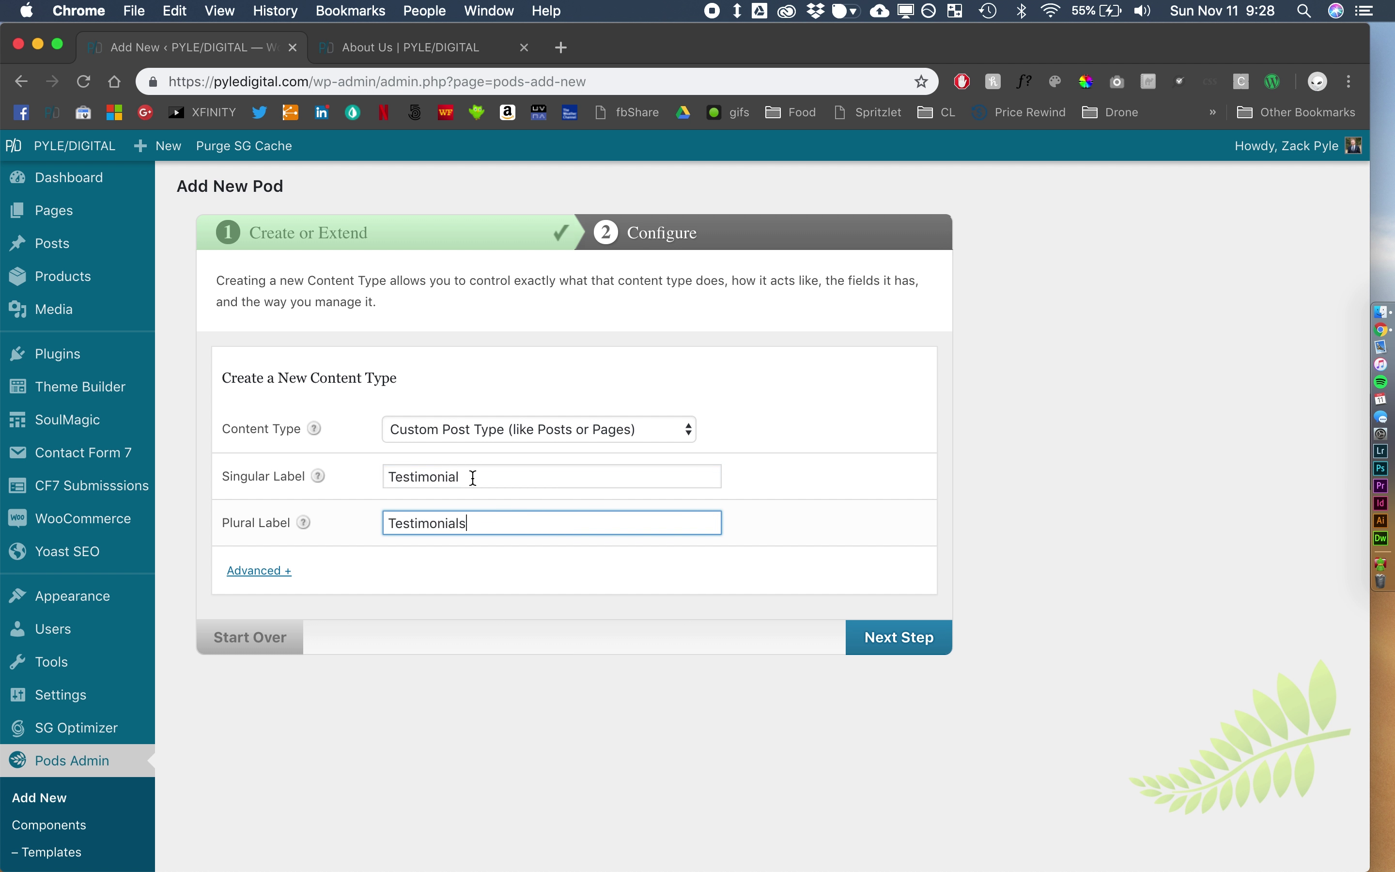
left_click(896, 639)
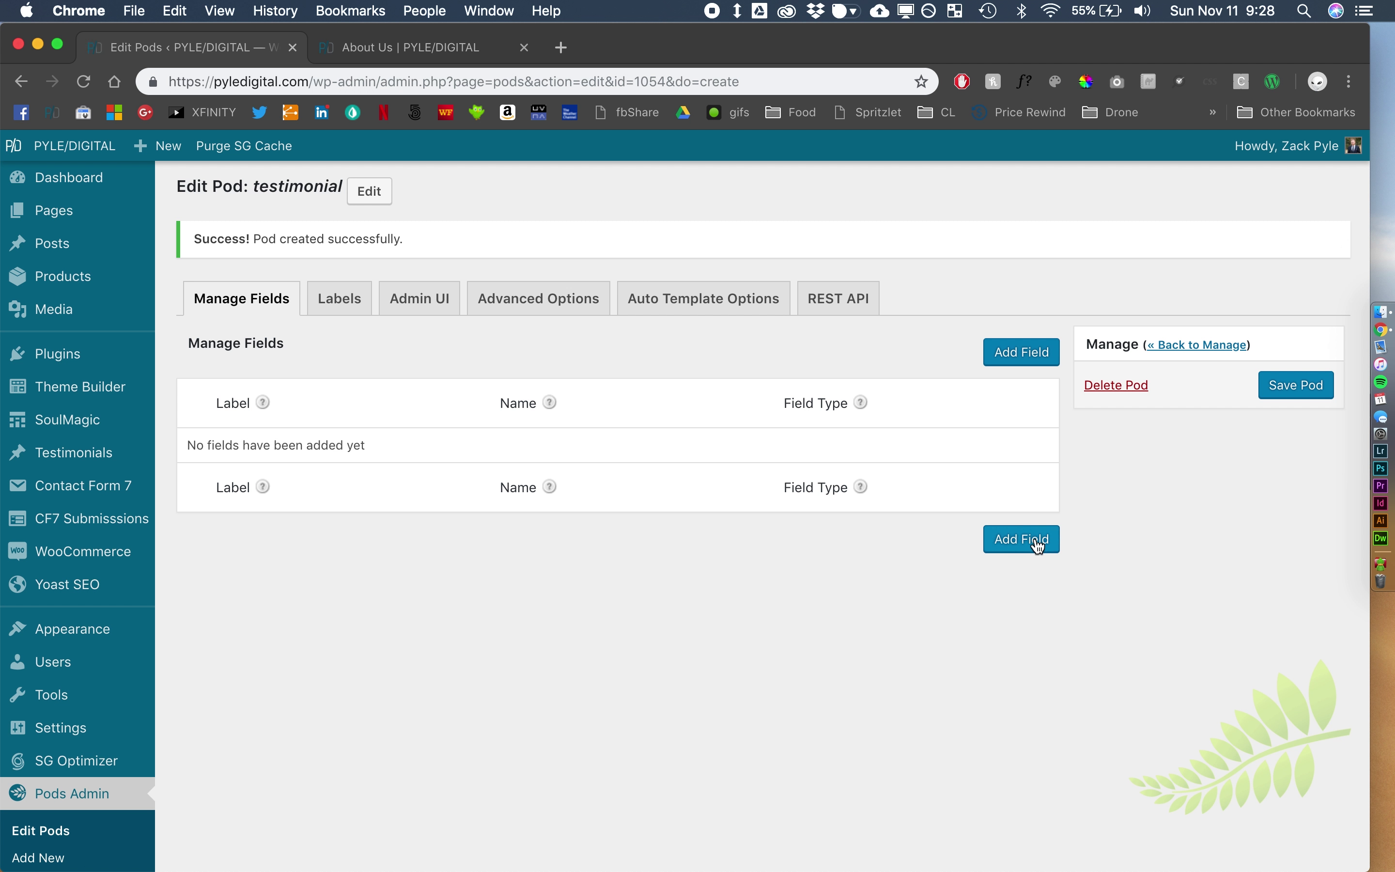
- Add an optional Plain Text field labelled 'Position' to the pod
left_click(1032, 542)
scroll(581, 439, "down", 3)
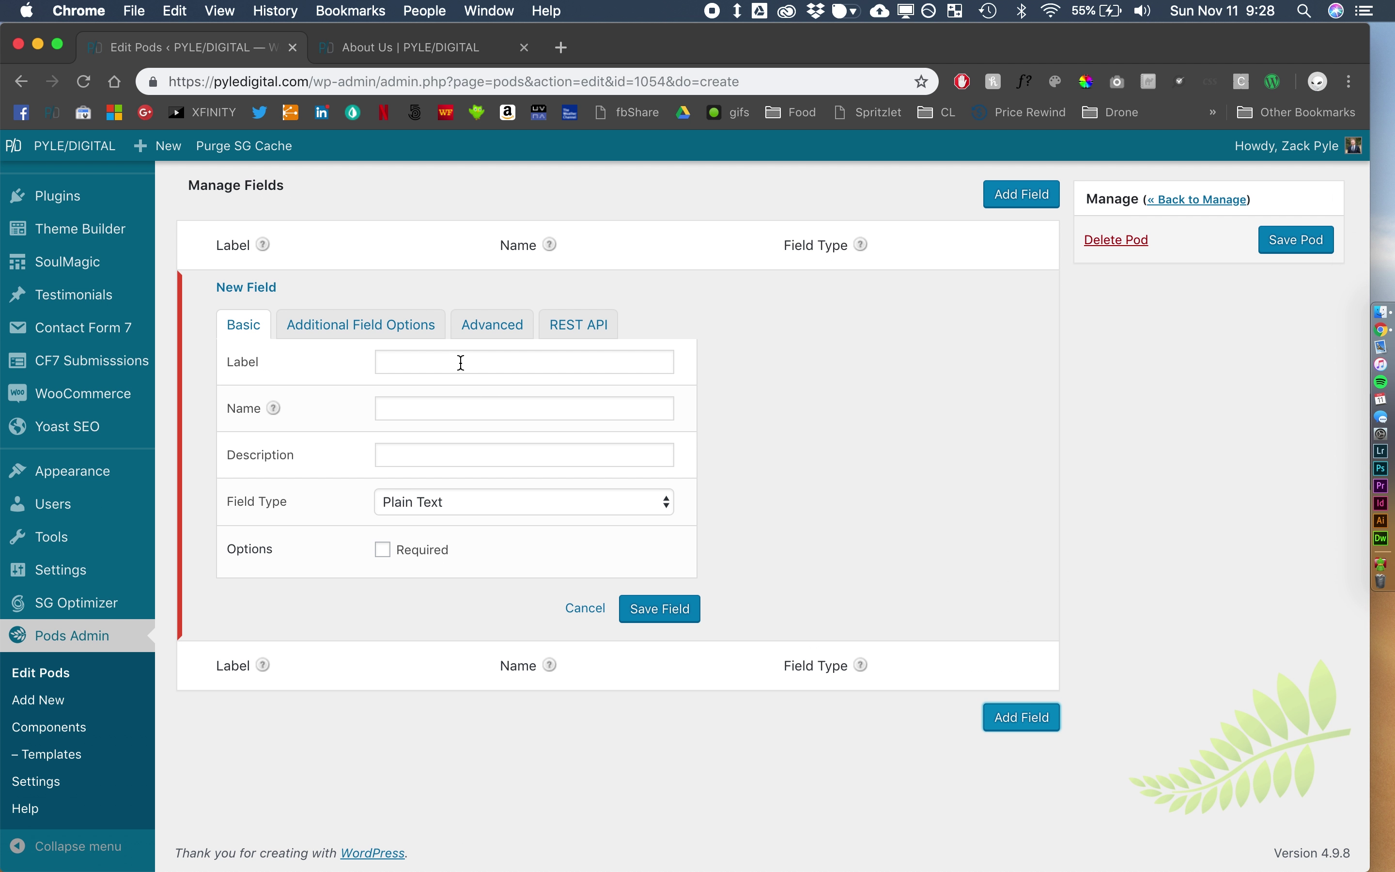
left_click(459, 361)
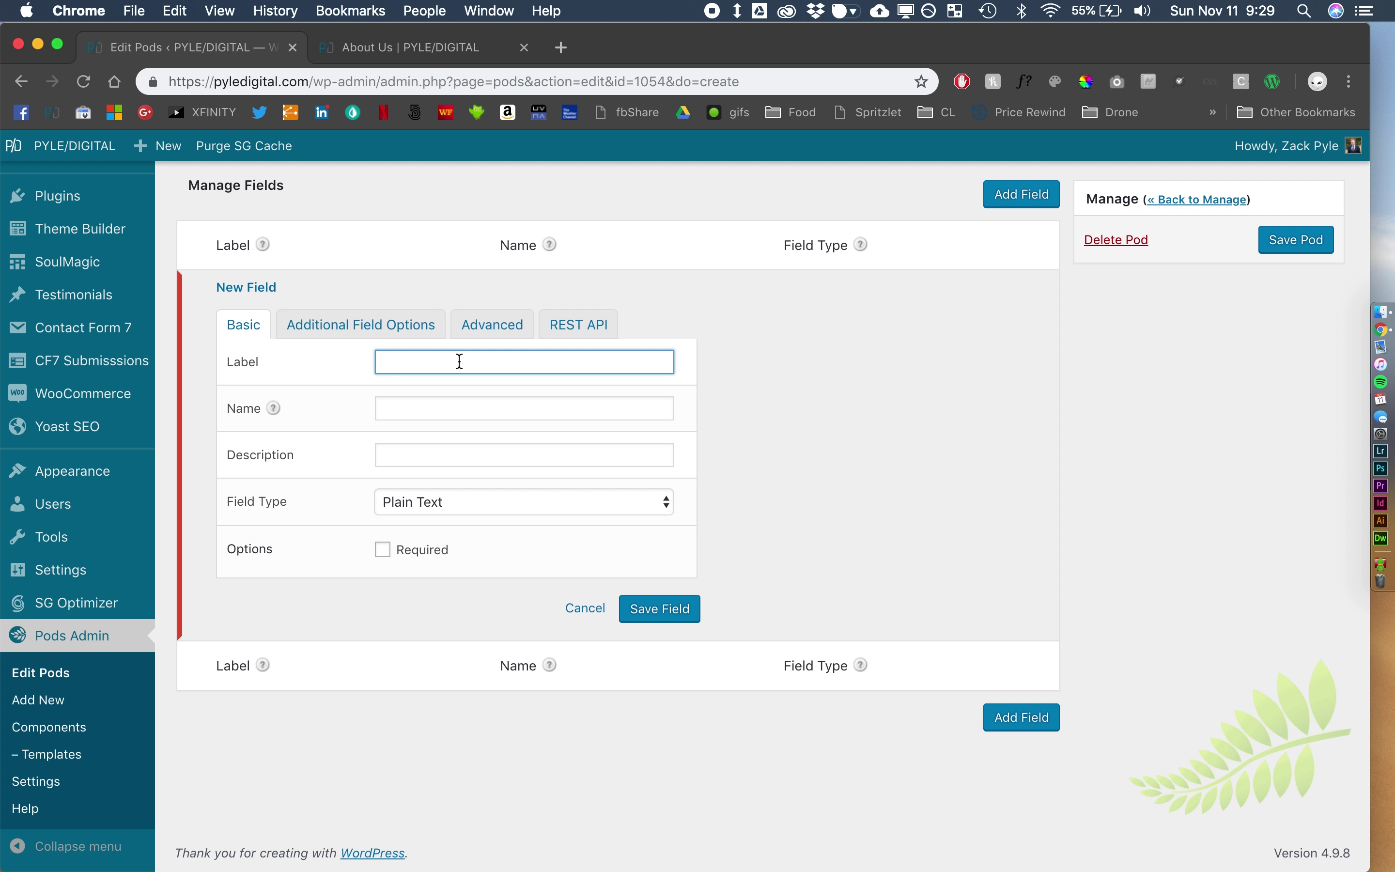
type("Position")
key("Tab")
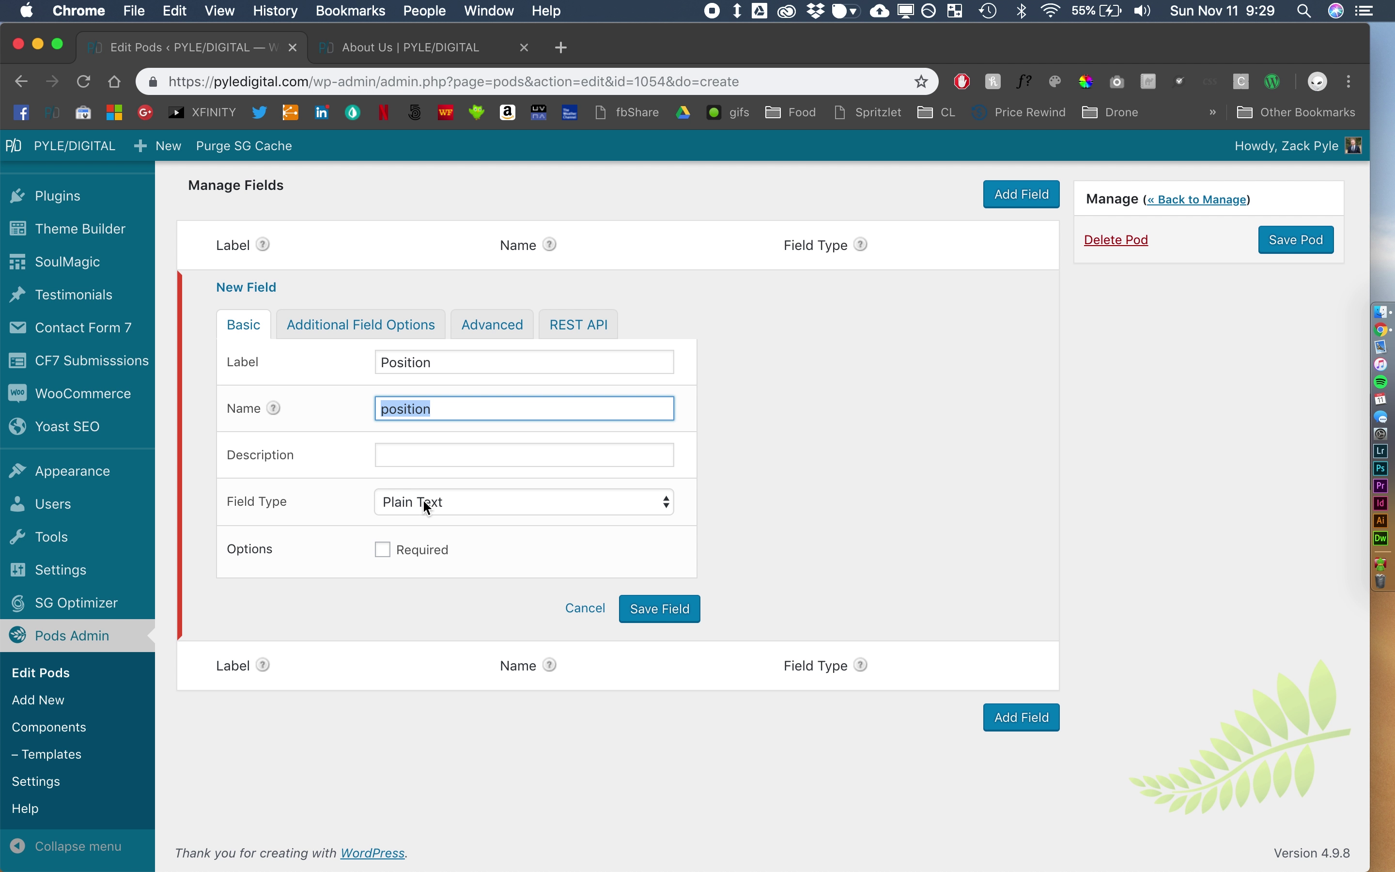
left_click(382, 550)
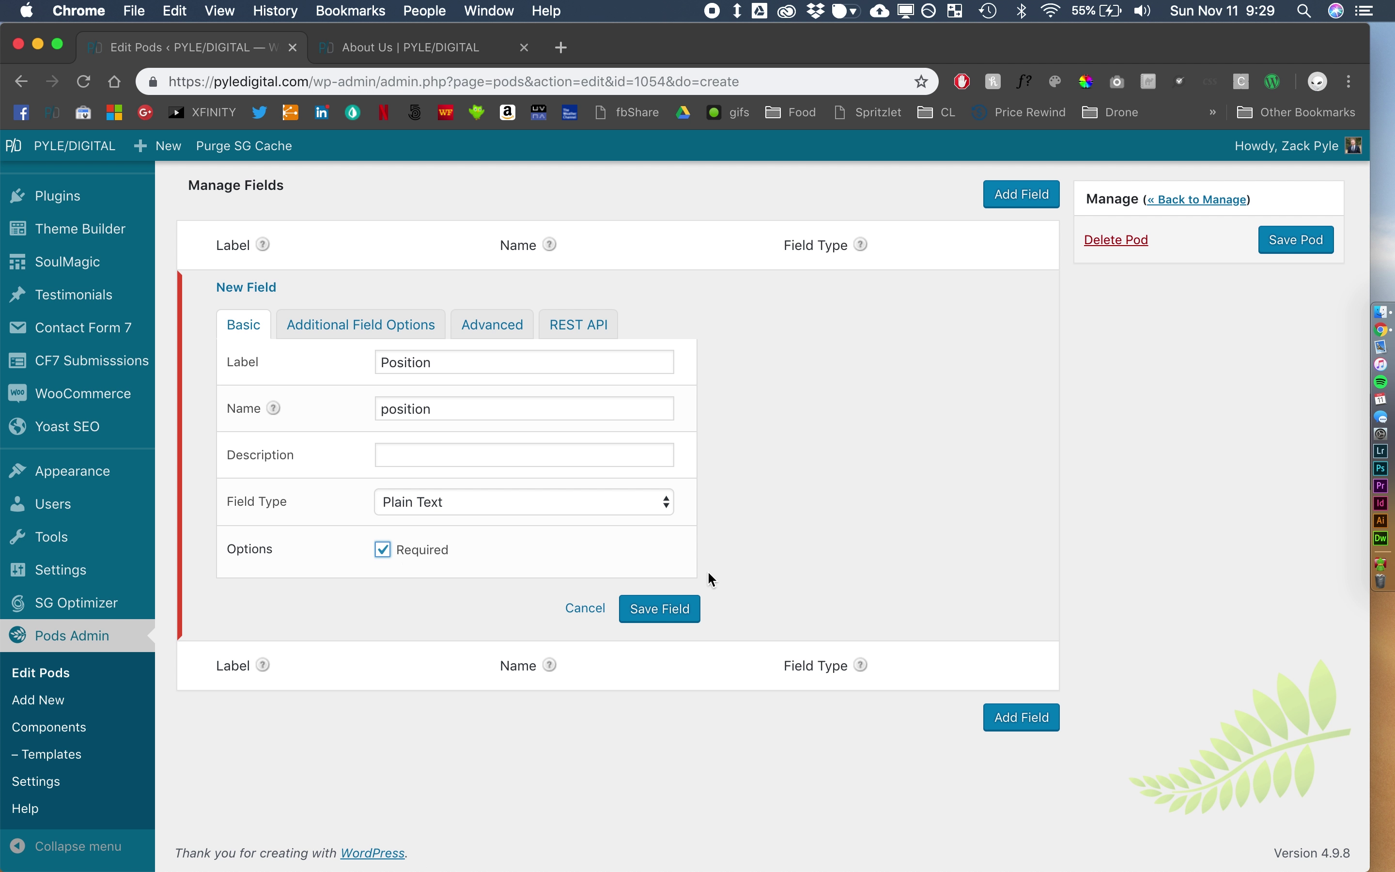
left_click(383, 550)
left_click(657, 611)
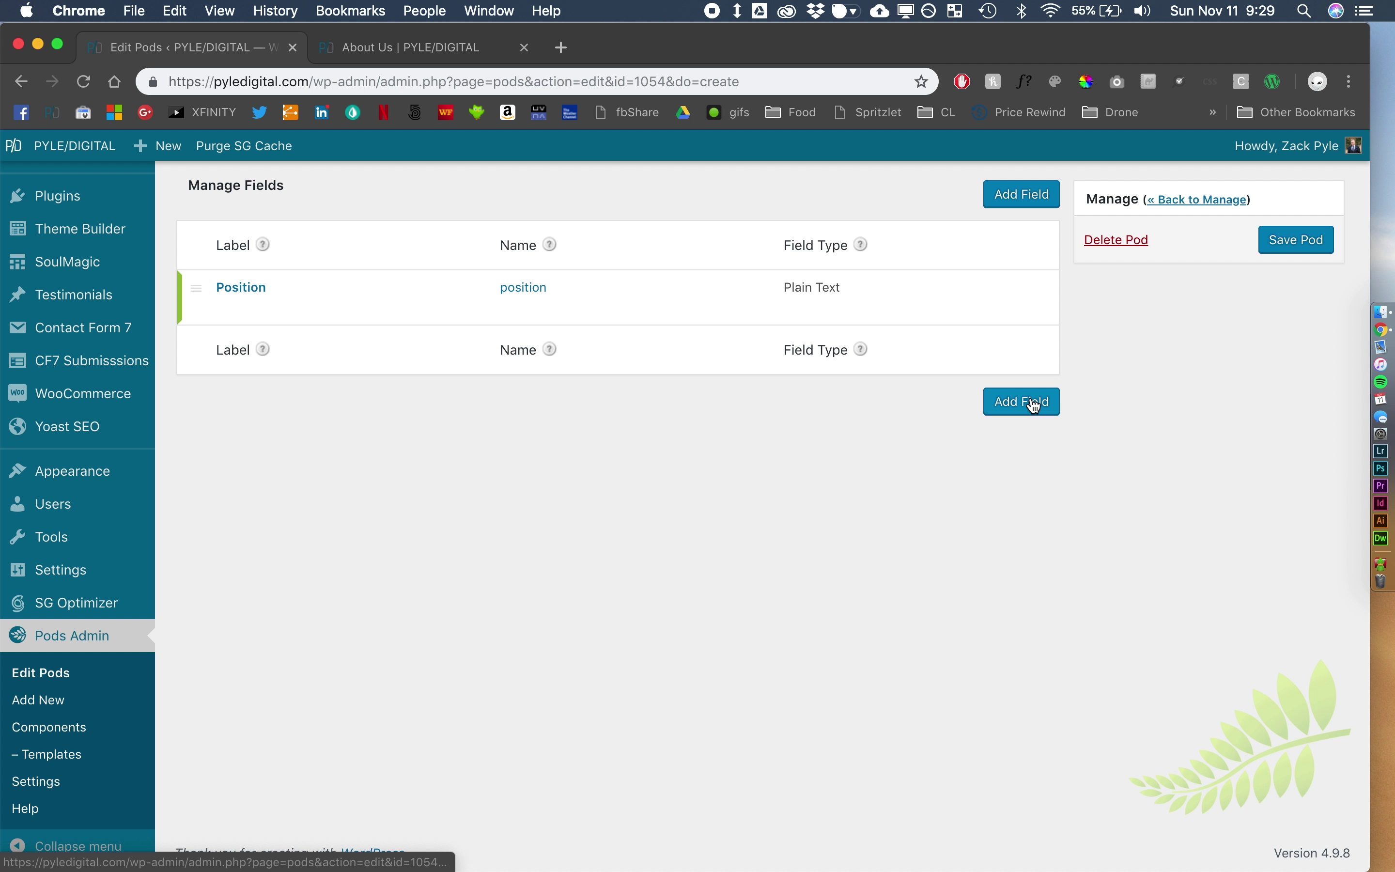
- Add a required Plain Paragraph Text field labelled 'Testimonial'
left_click(1027, 402)
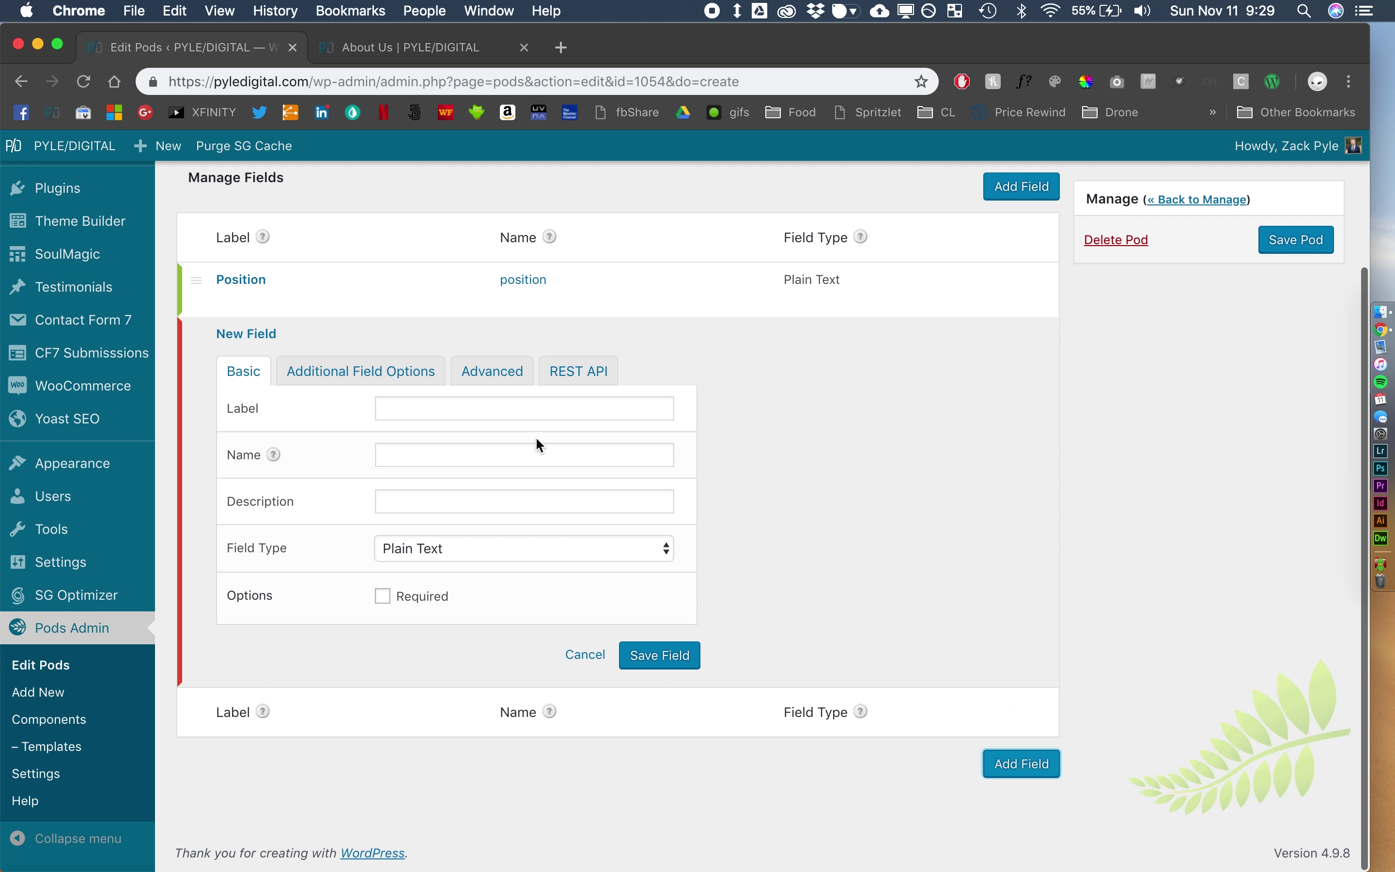
left_click(489, 404)
type("Testi")
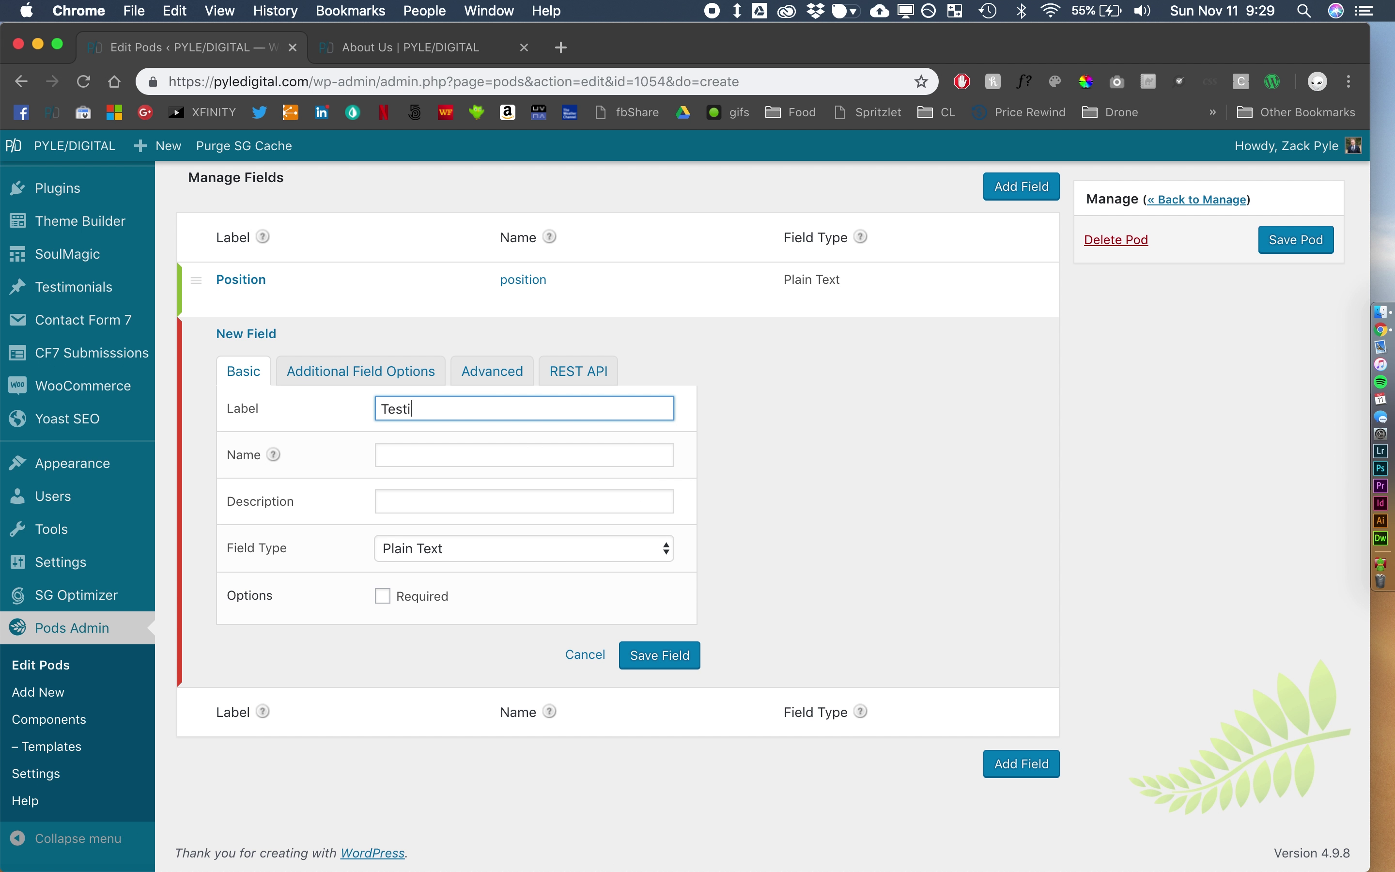
key("super+a")
type("Testimonial")
key("Tab")
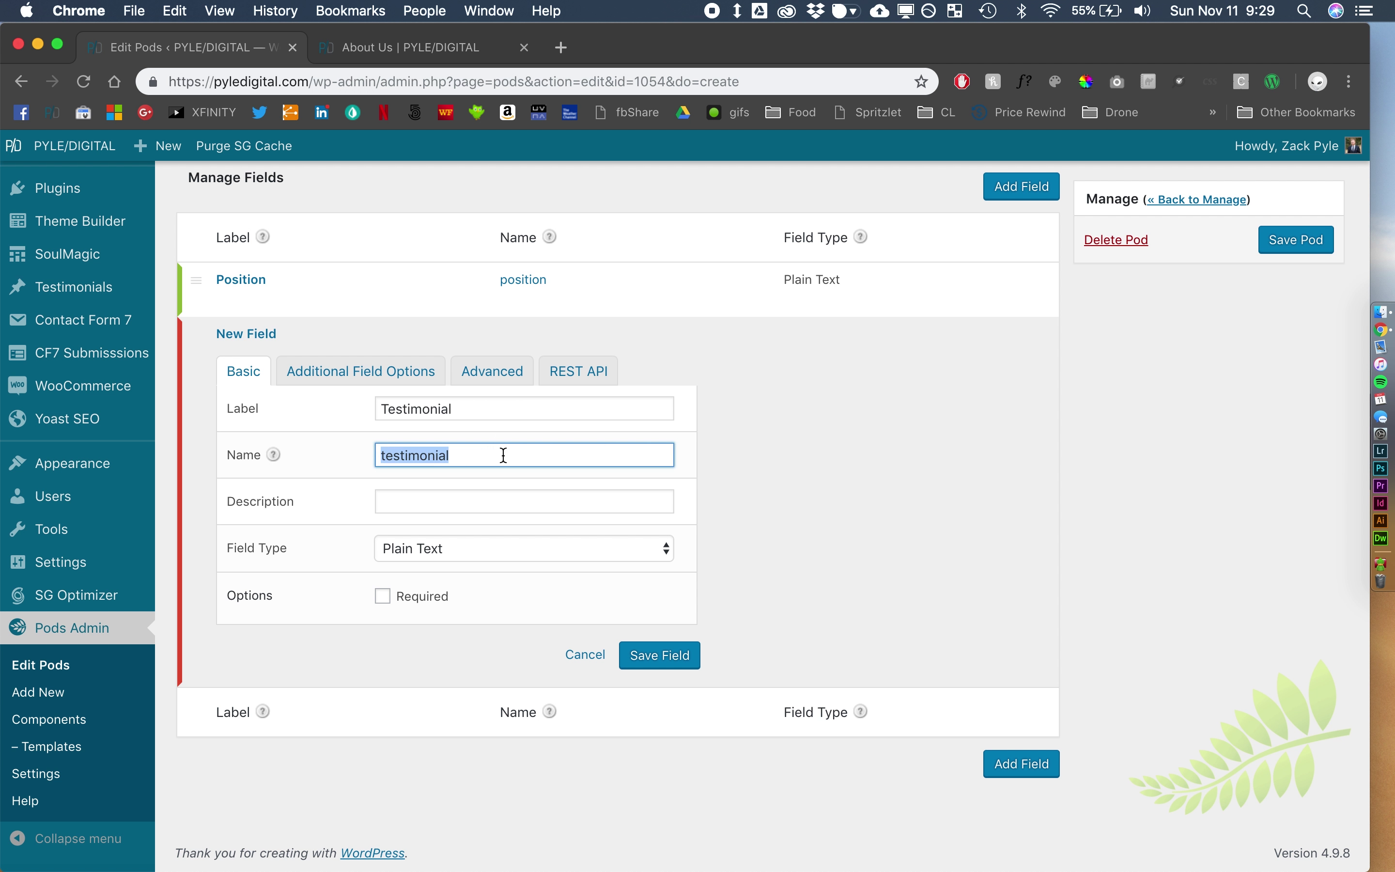
left_click(452, 550)
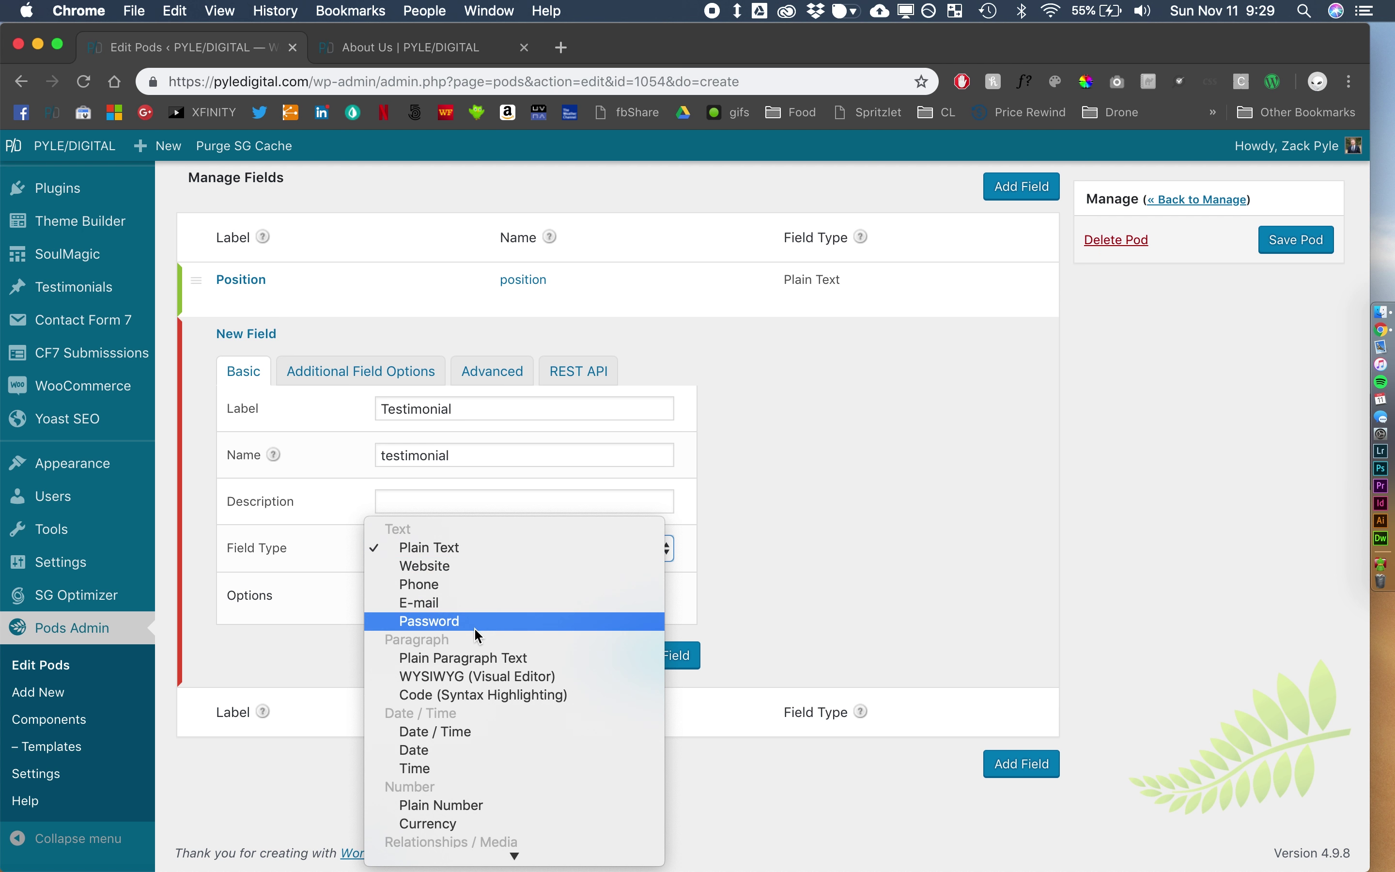
left_click(474, 659)
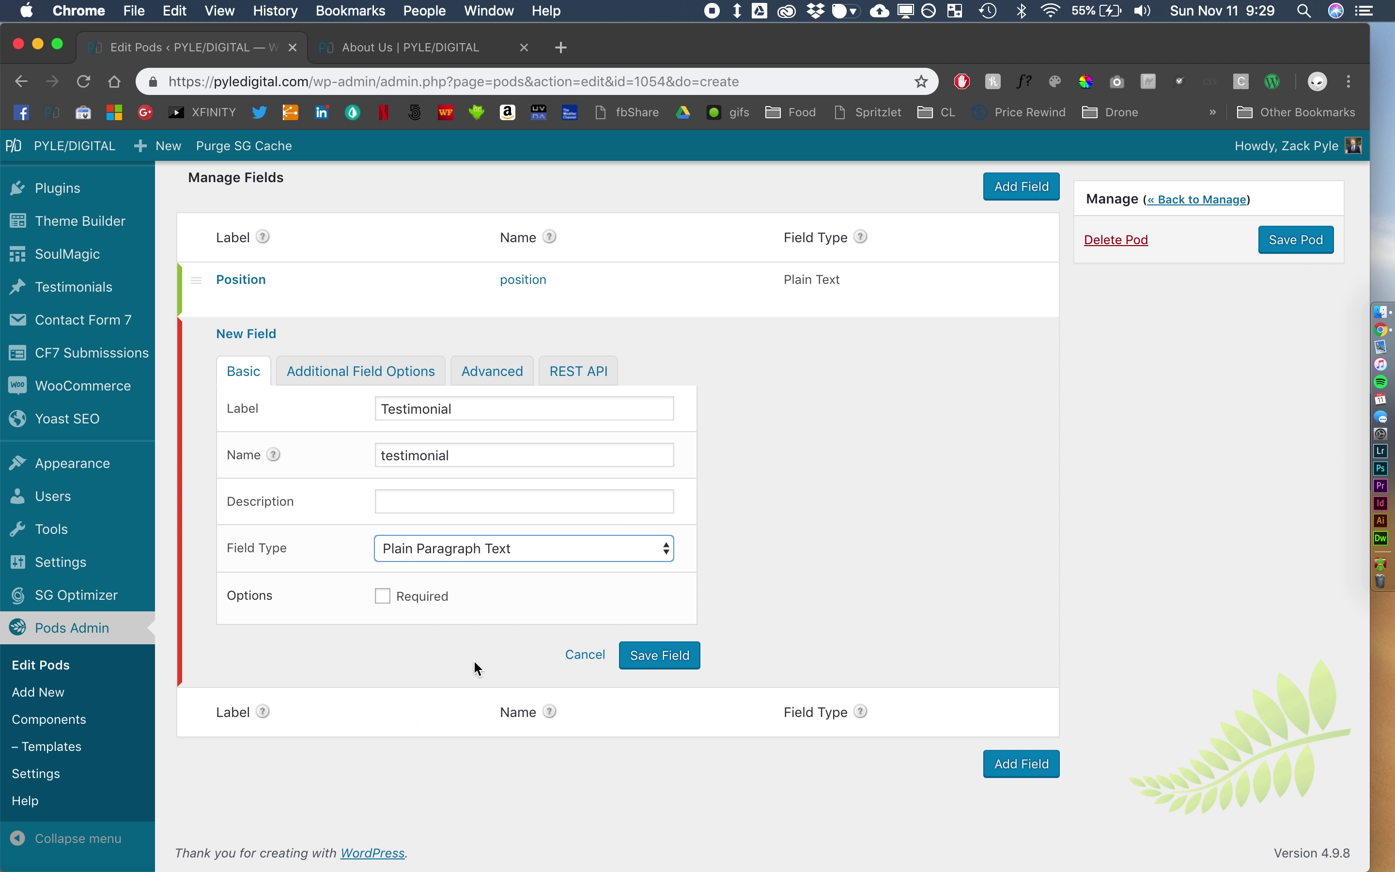
left_click(383, 596)
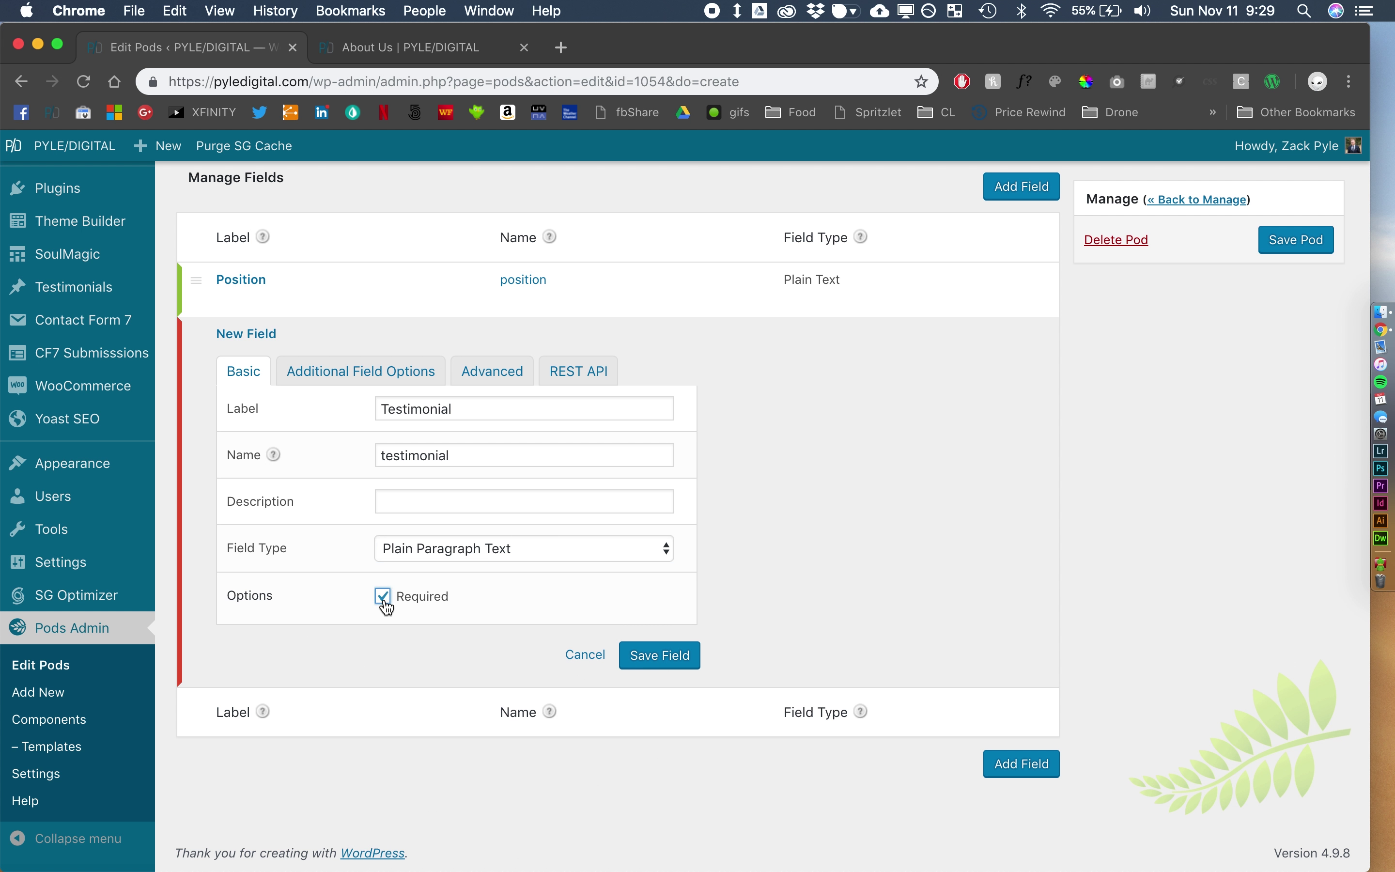
left_click(664, 659)
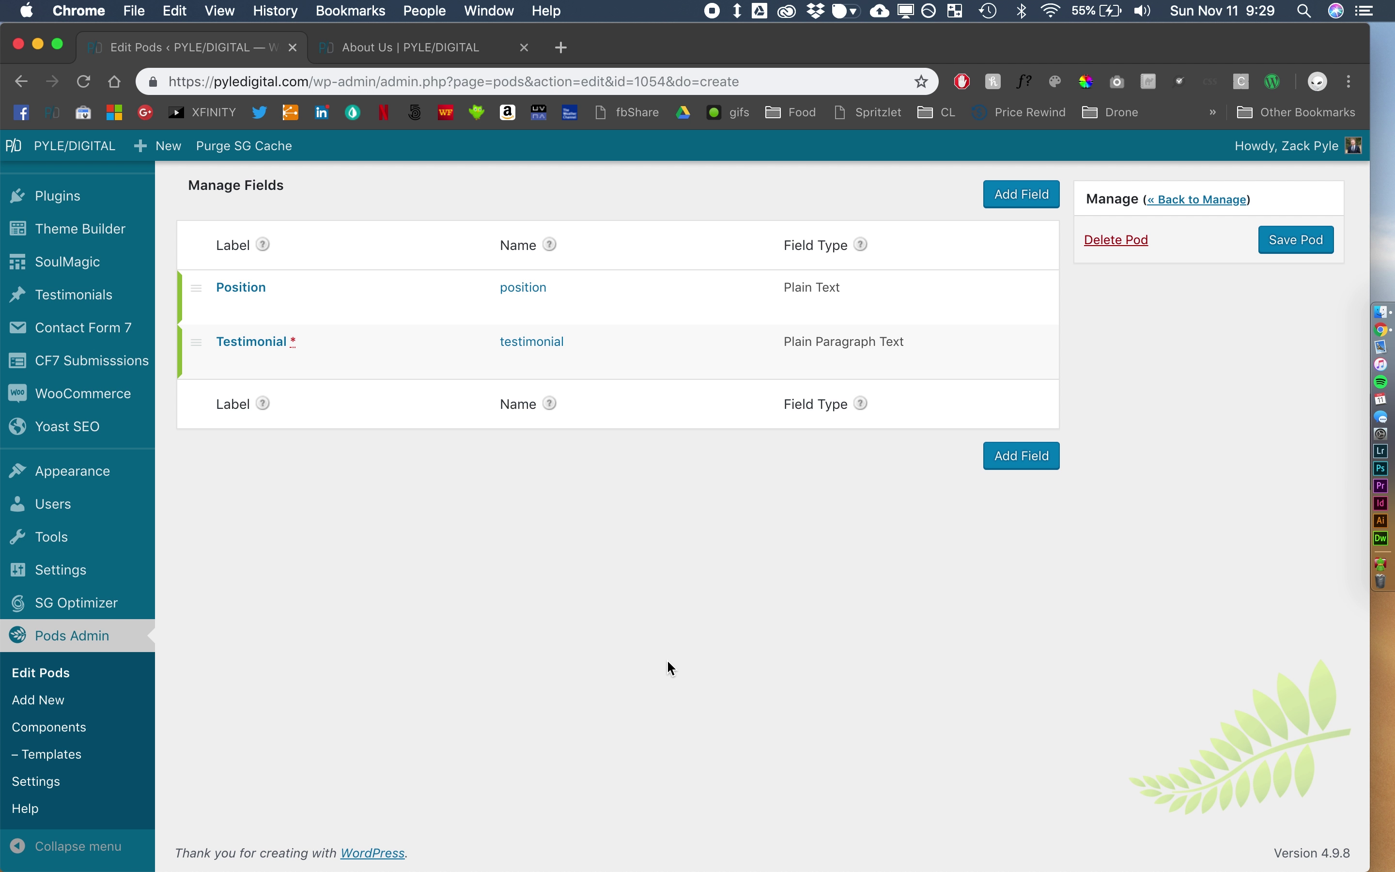
- In Advanced Options, untick Editor and tick Featured Image under Supports, then save the pod
scroll(667, 659, "up", 2)
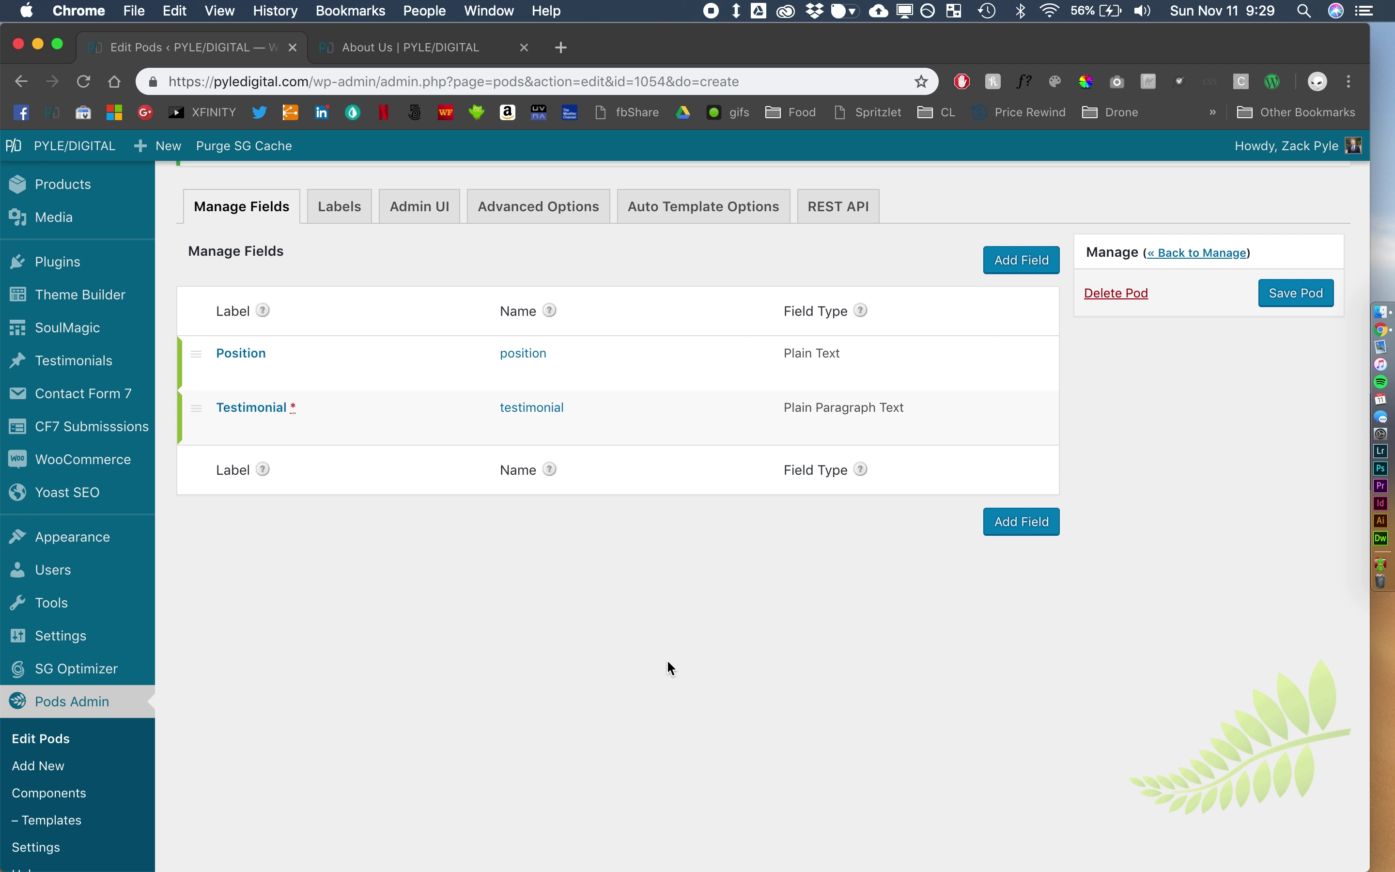
scroll(667, 661, "up", 2)
left_click(499, 291)
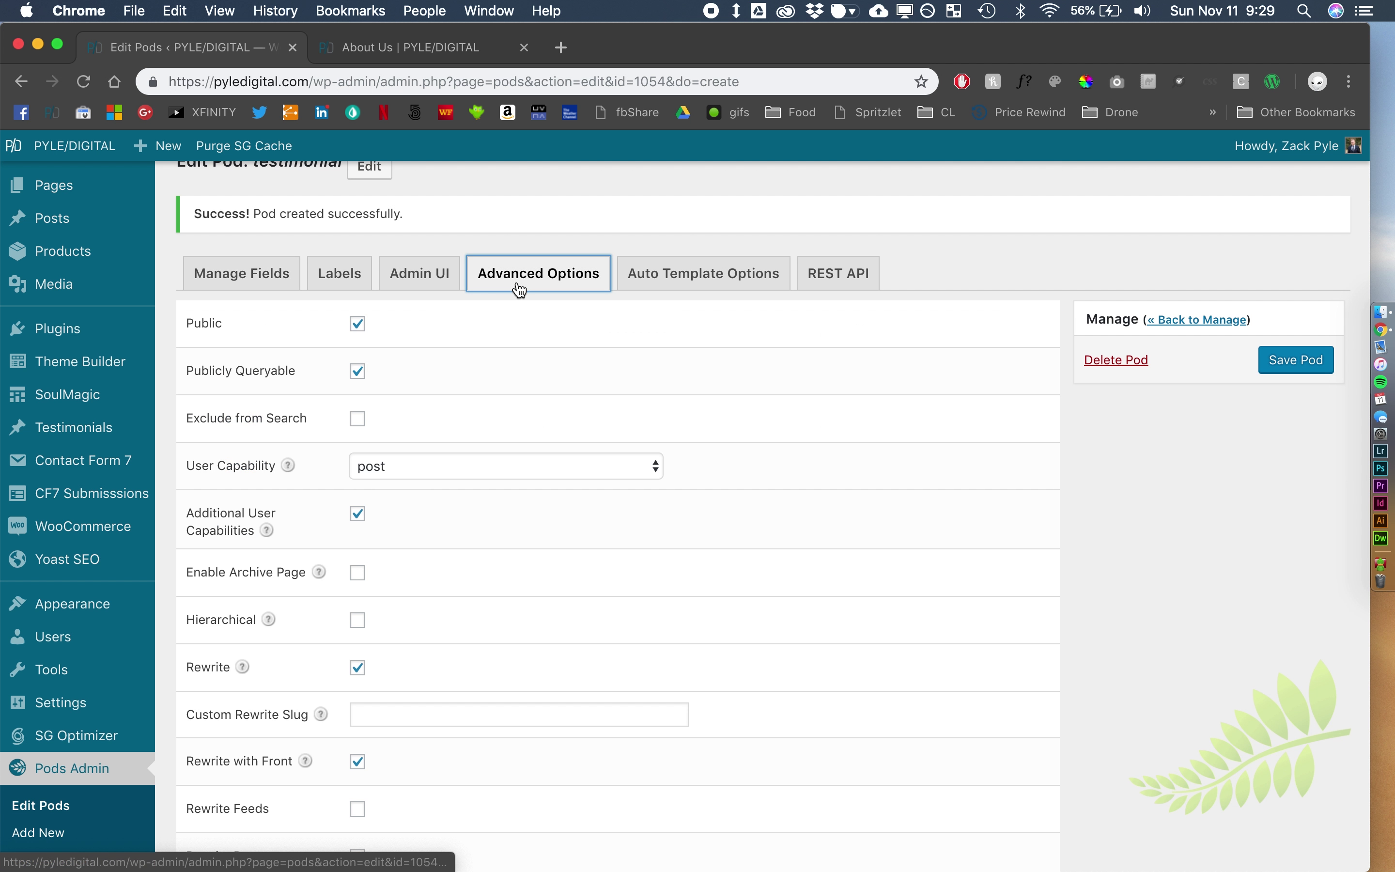
scroll(506, 390, "down", 10)
scroll(503, 388, "down", 3)
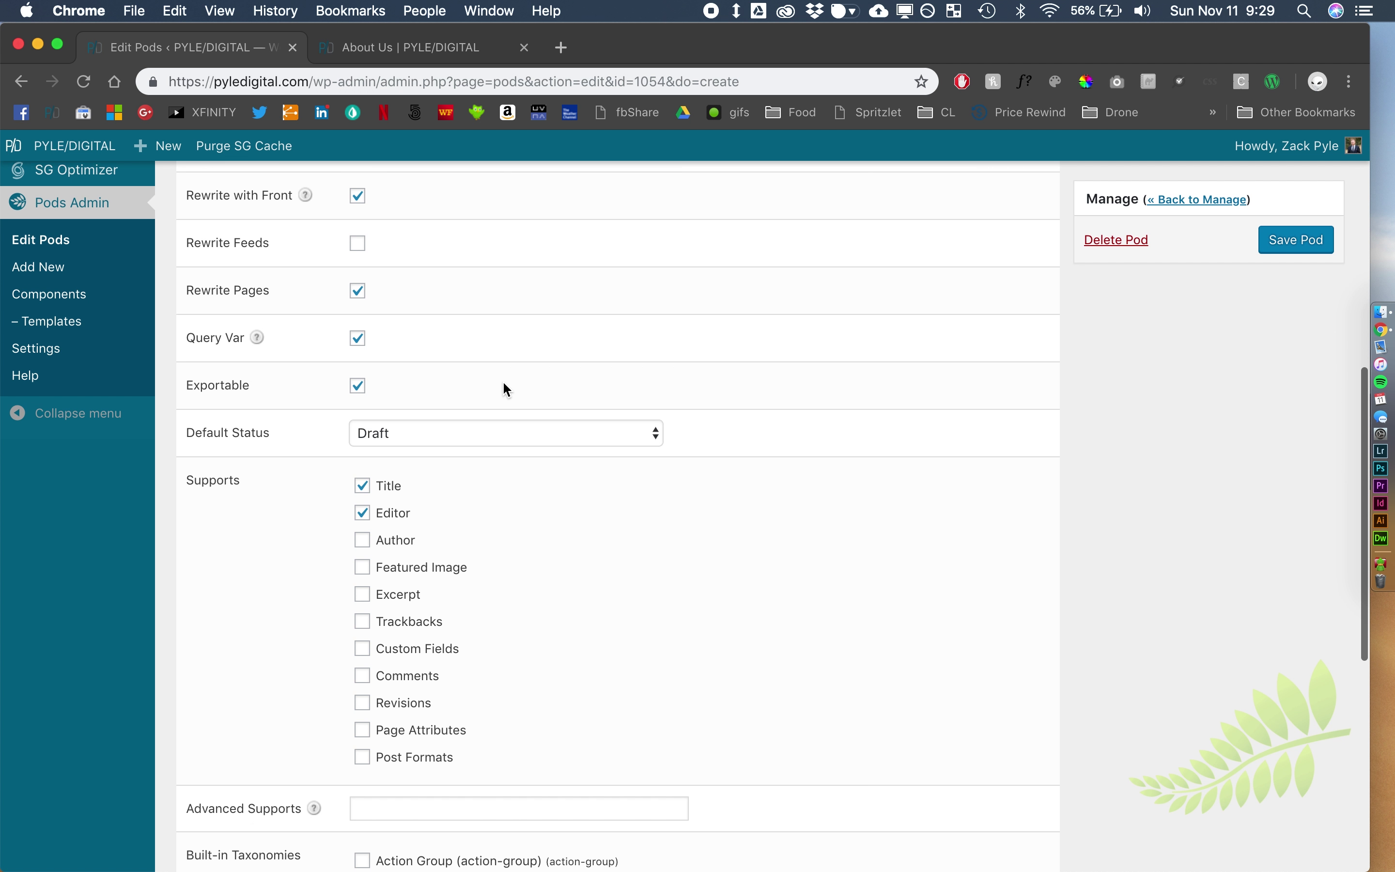
left_click(363, 503)
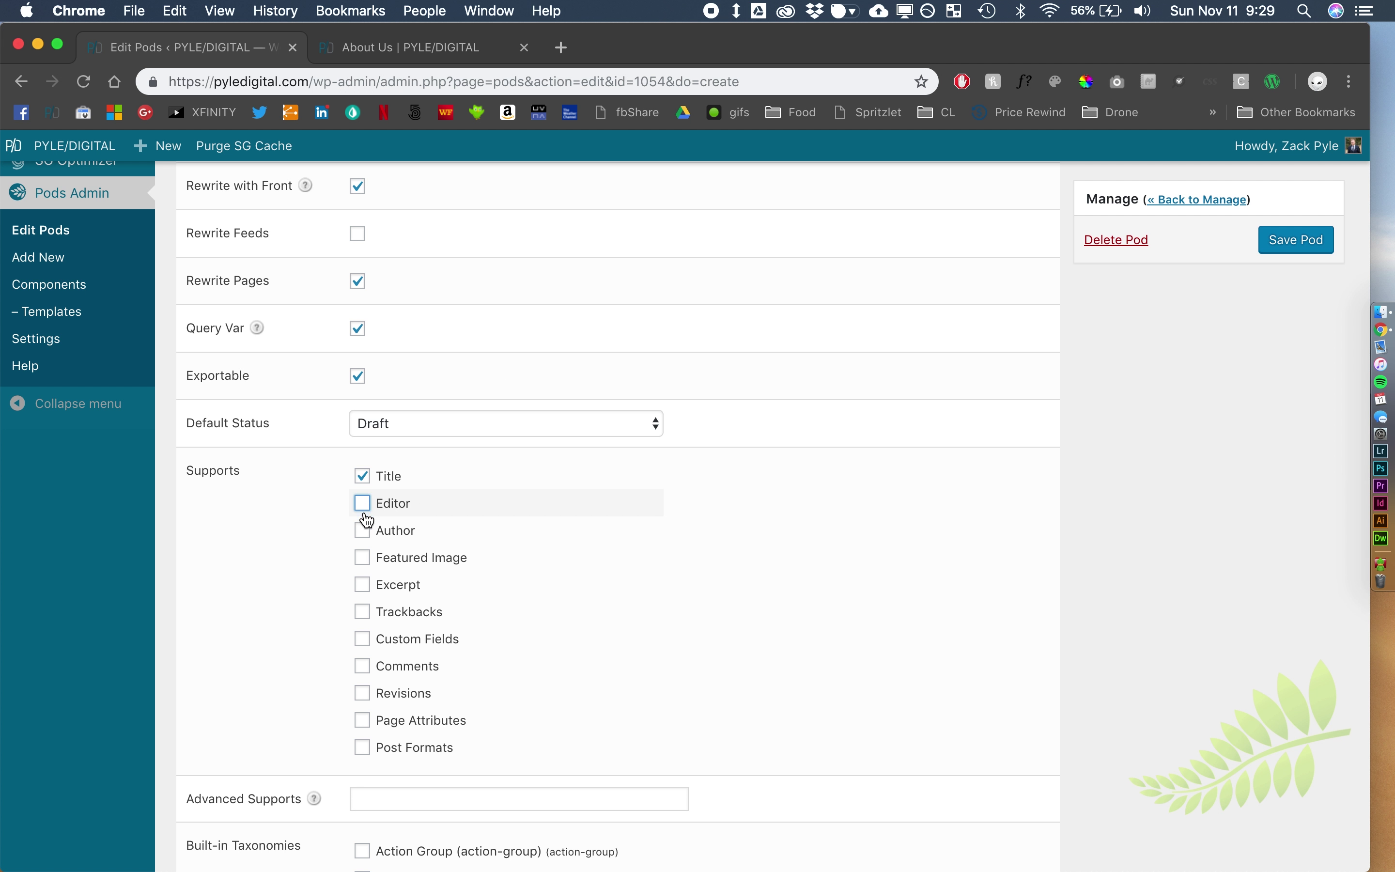
left_click(363, 557)
scroll(582, 583, "down", 10)
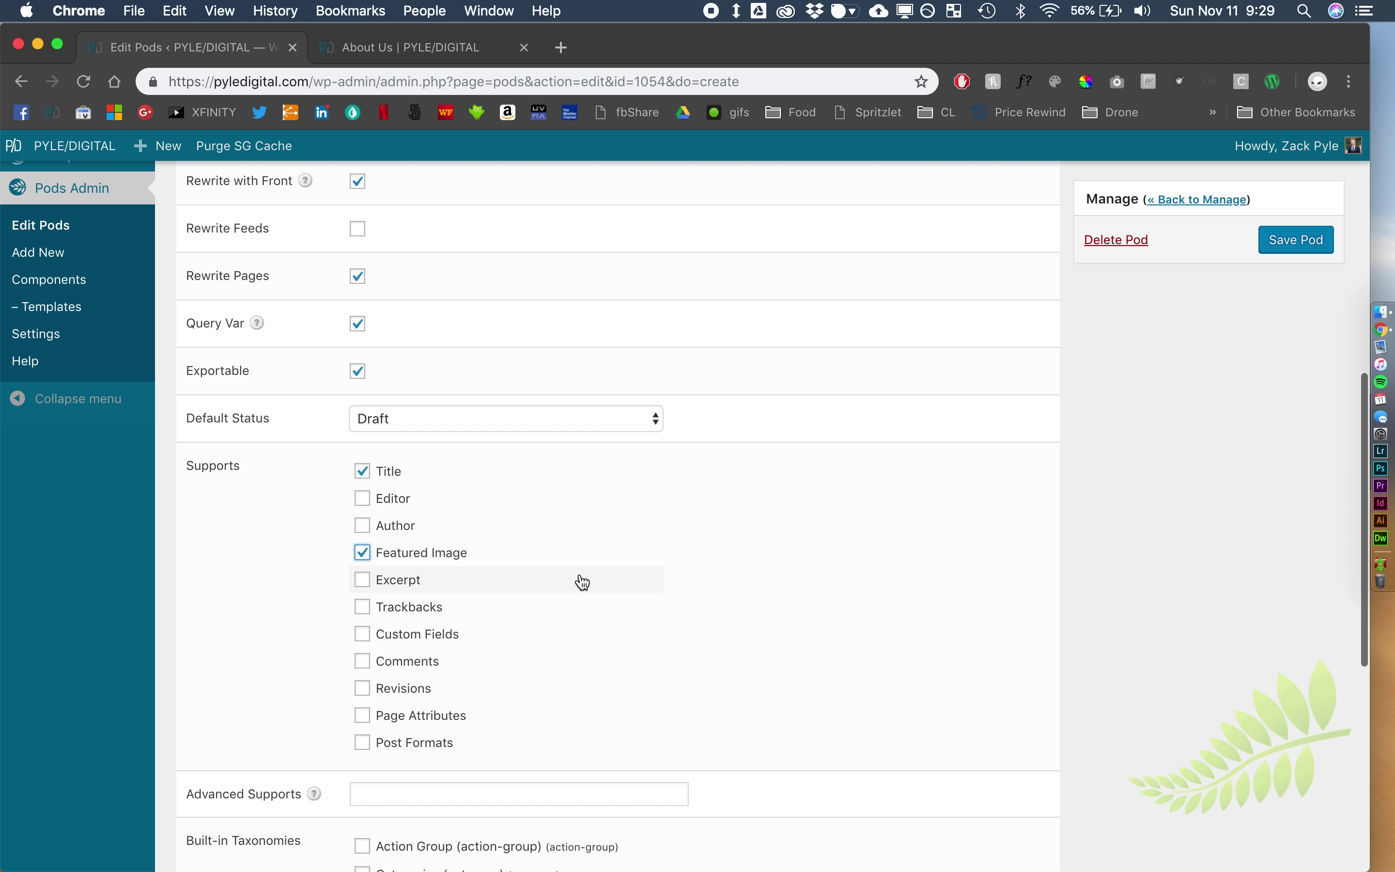
scroll(582, 581, "up", 13)
scroll(580, 578, "up", 9)
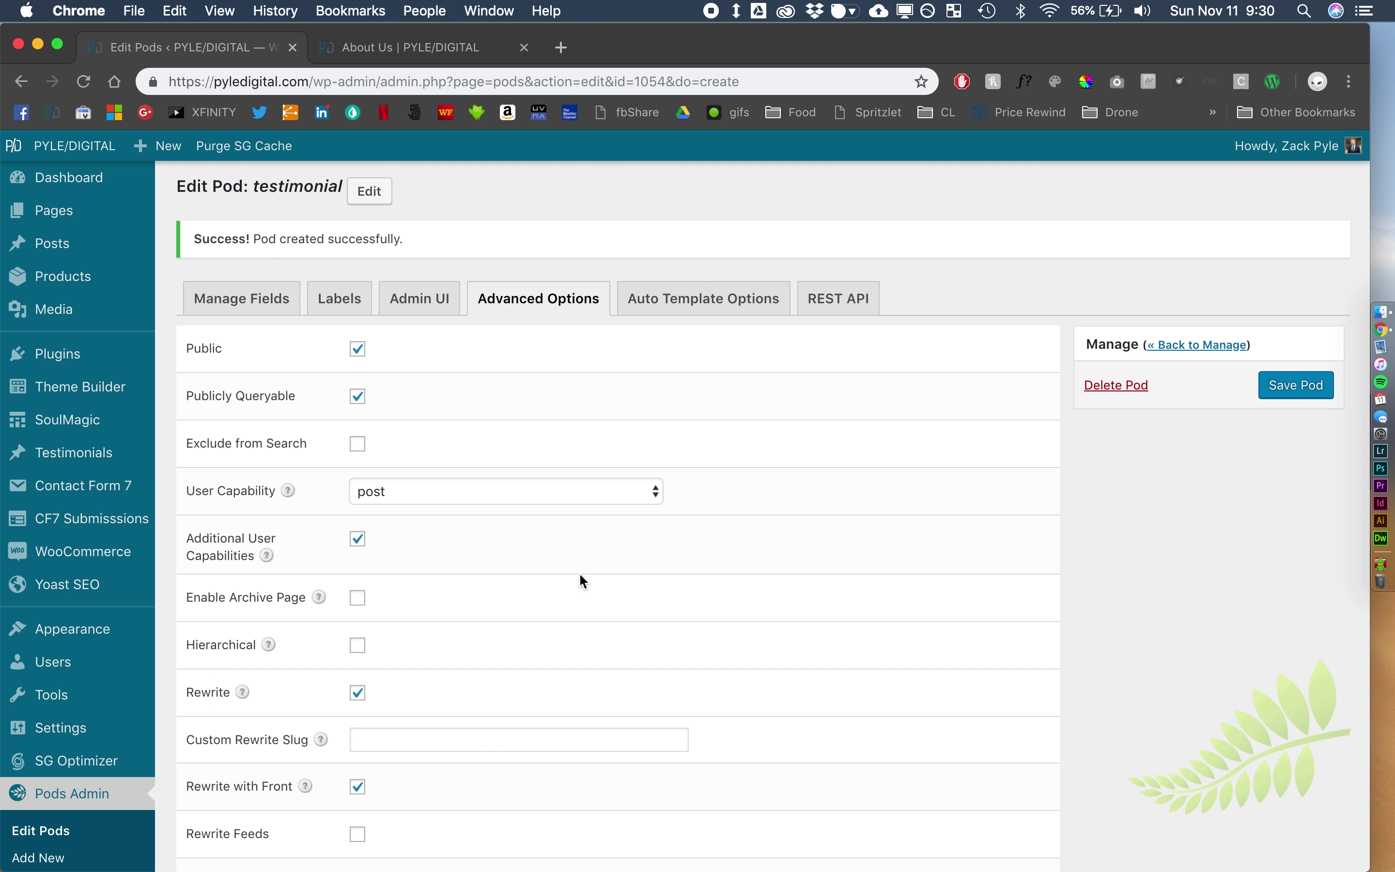
left_click(1292, 385)
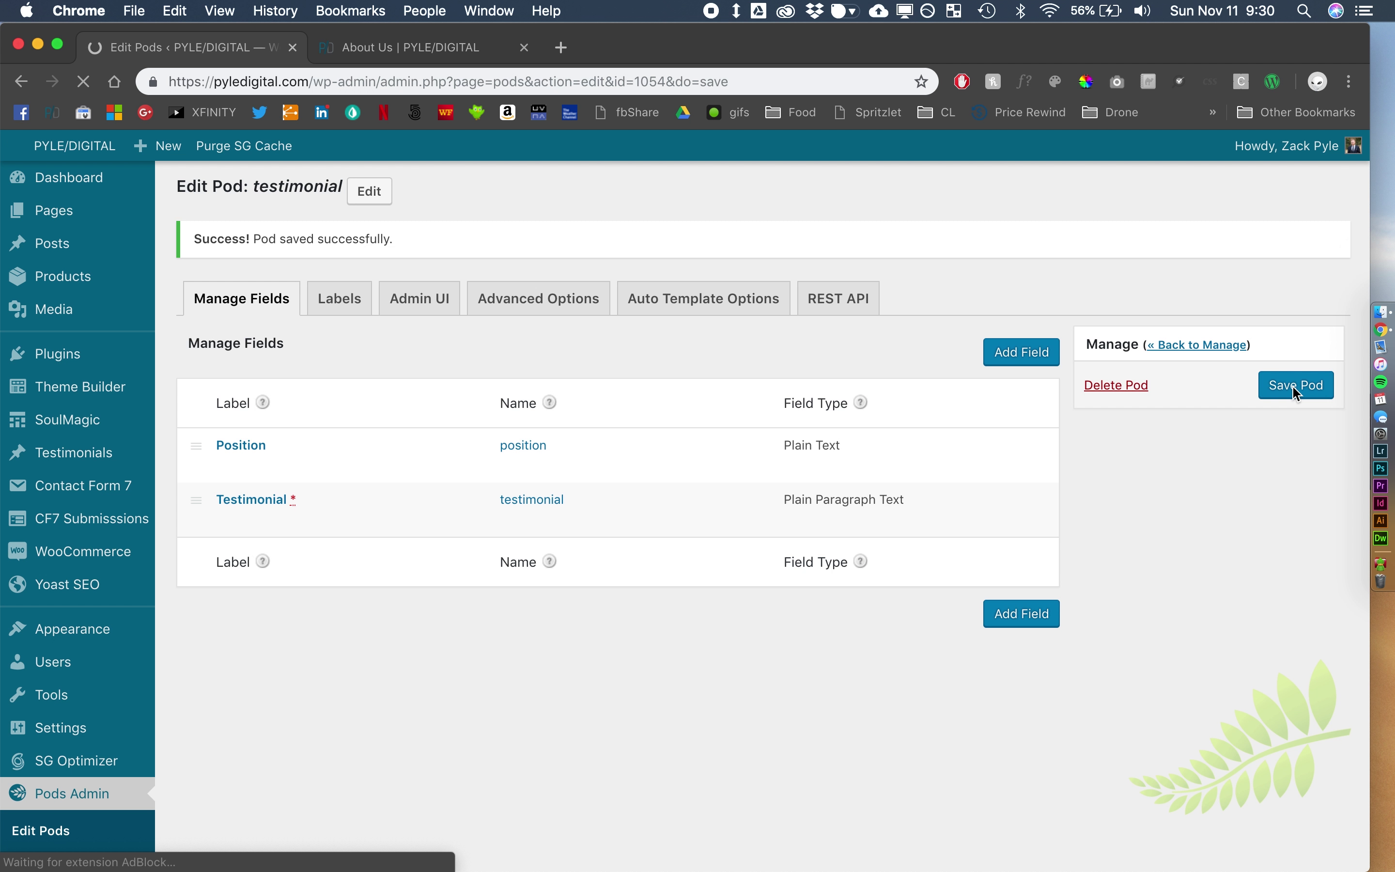
mouse_move(103, 461)
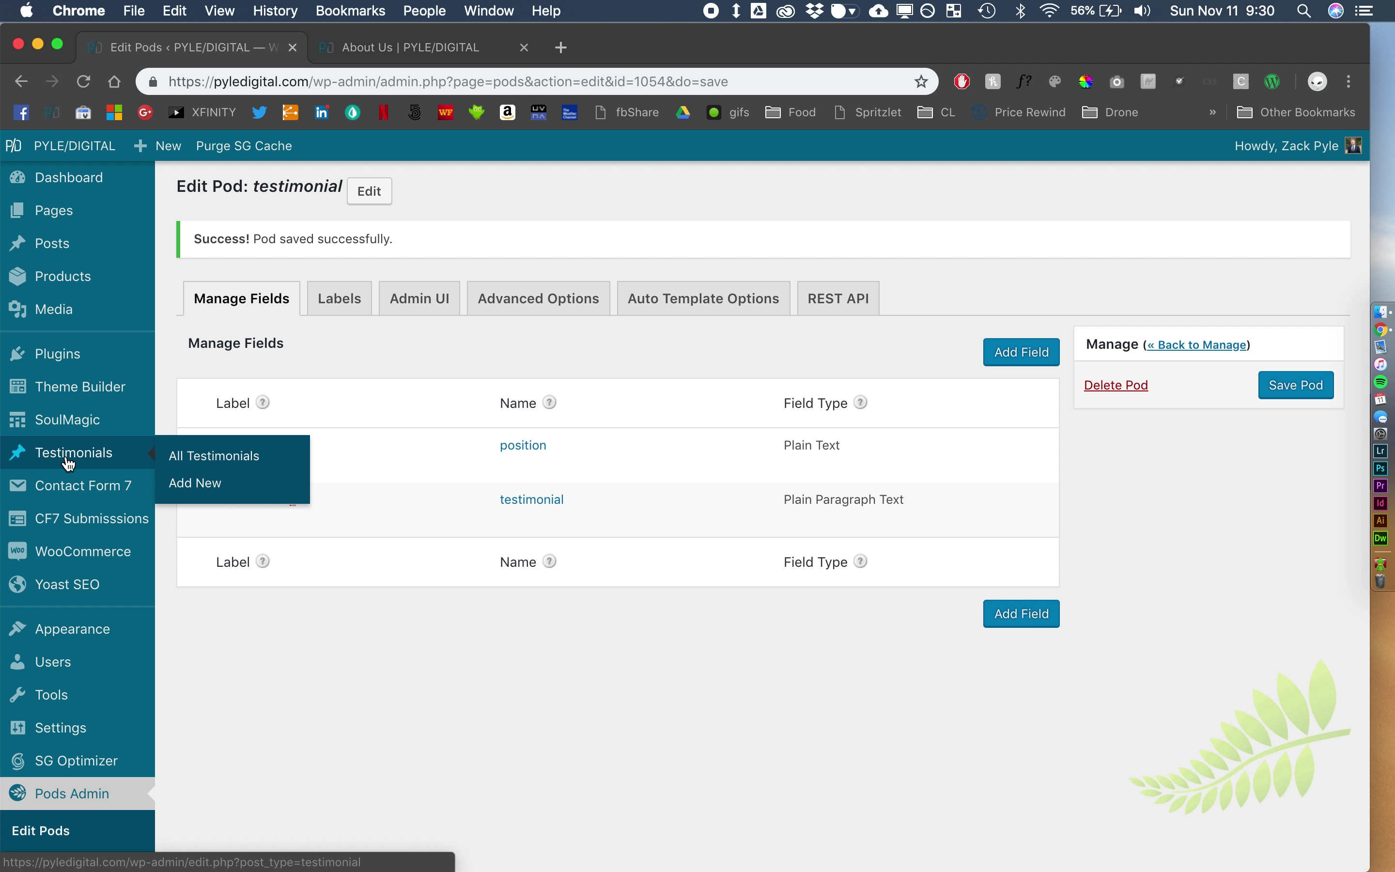
- Start a new testimonial titled with the reviewer's name, featuring the suited man's headshot
left_click(68, 463)
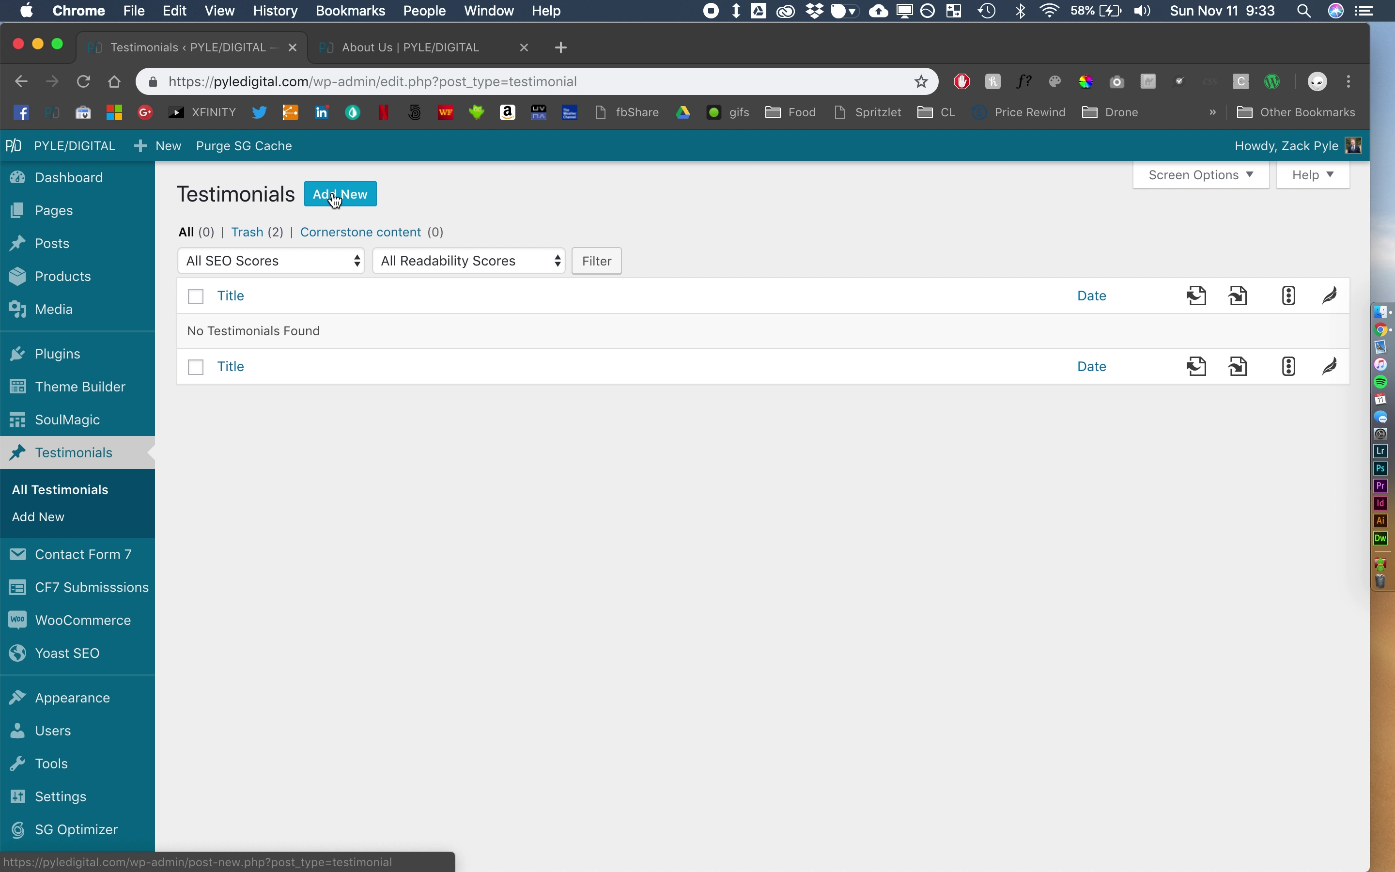
left_click(335, 196)
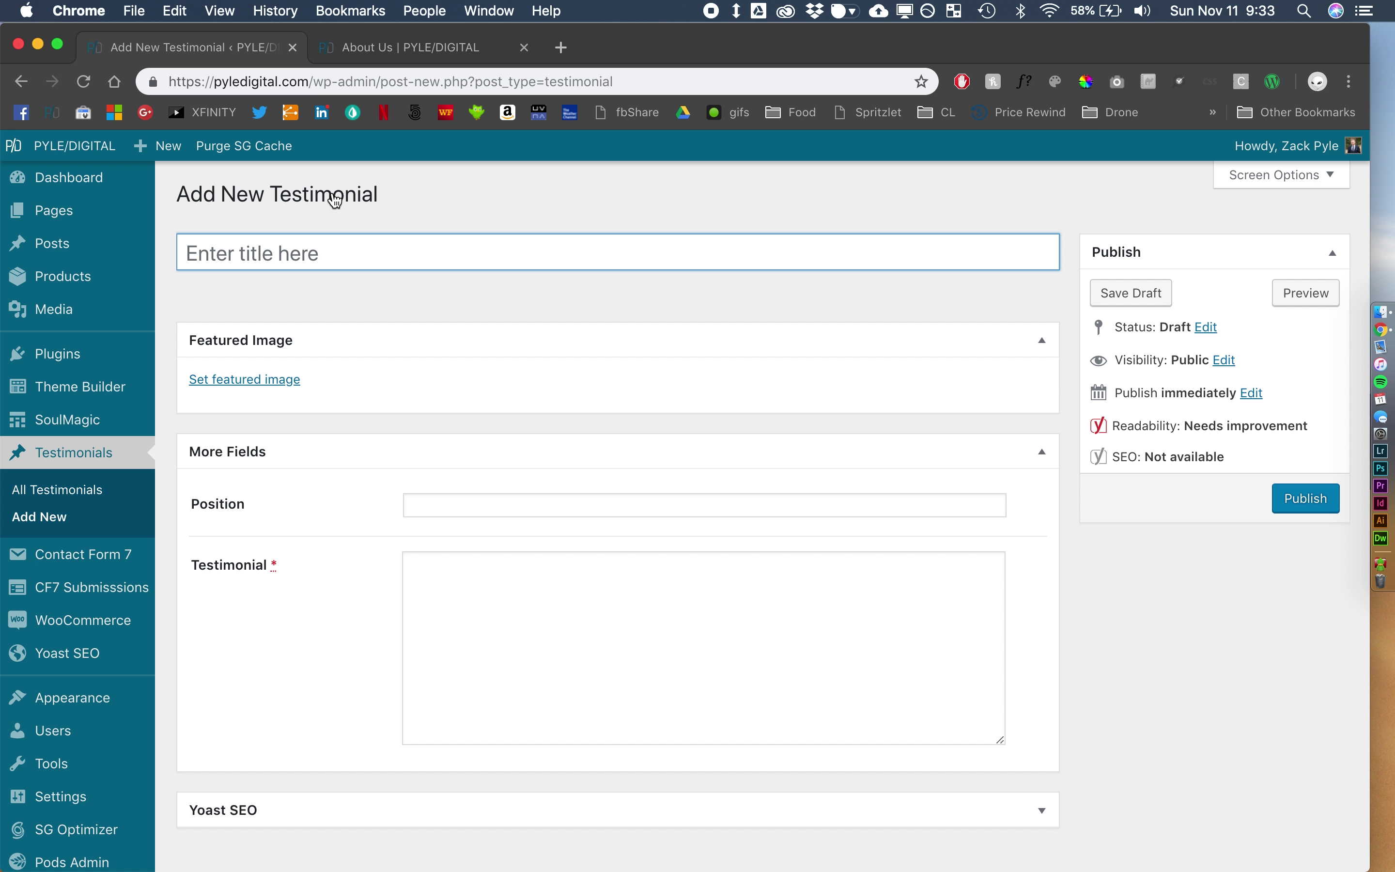
type("Joh")
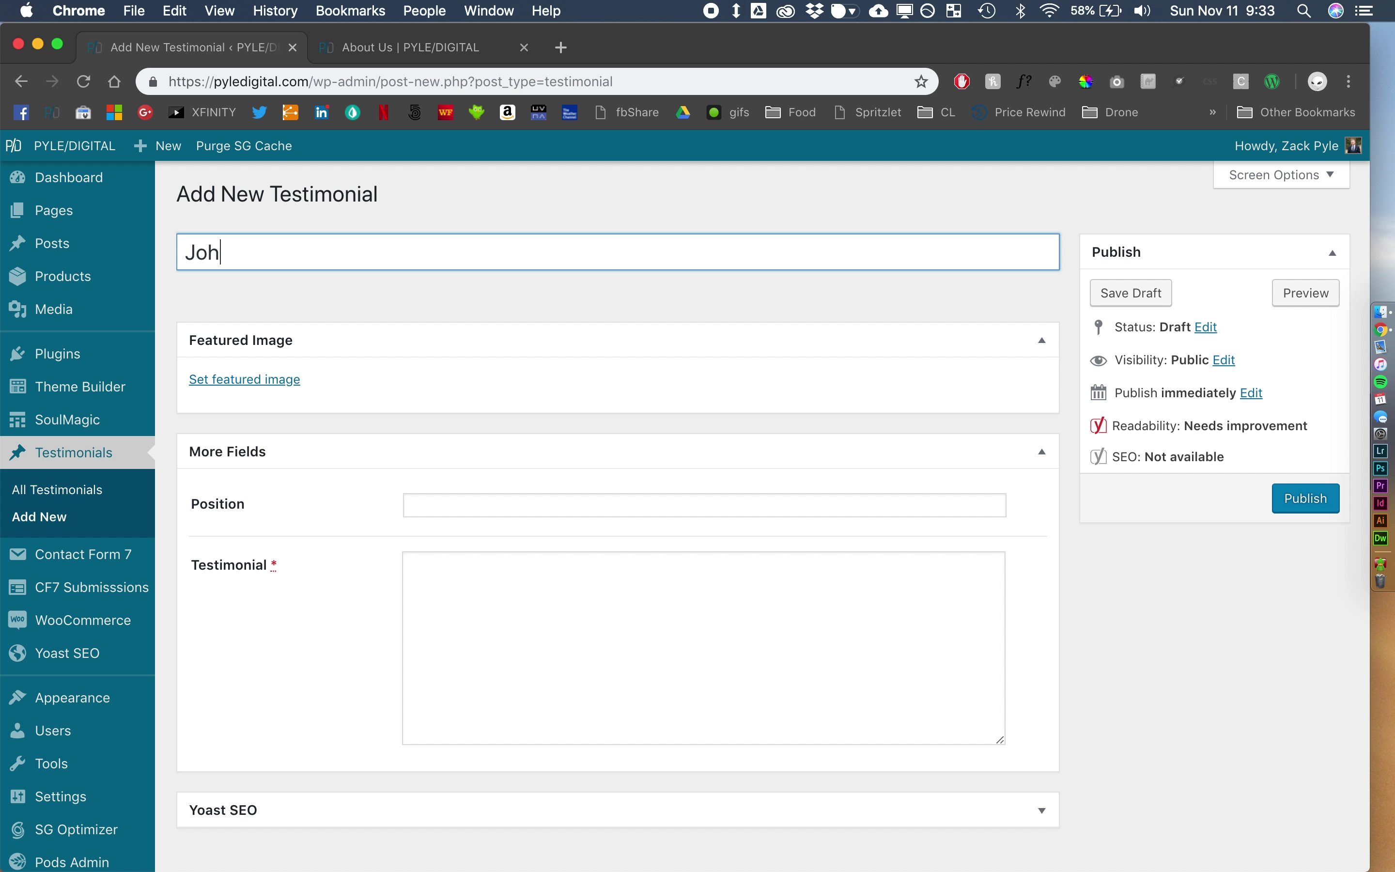
type("n B.")
left_click(227, 383)
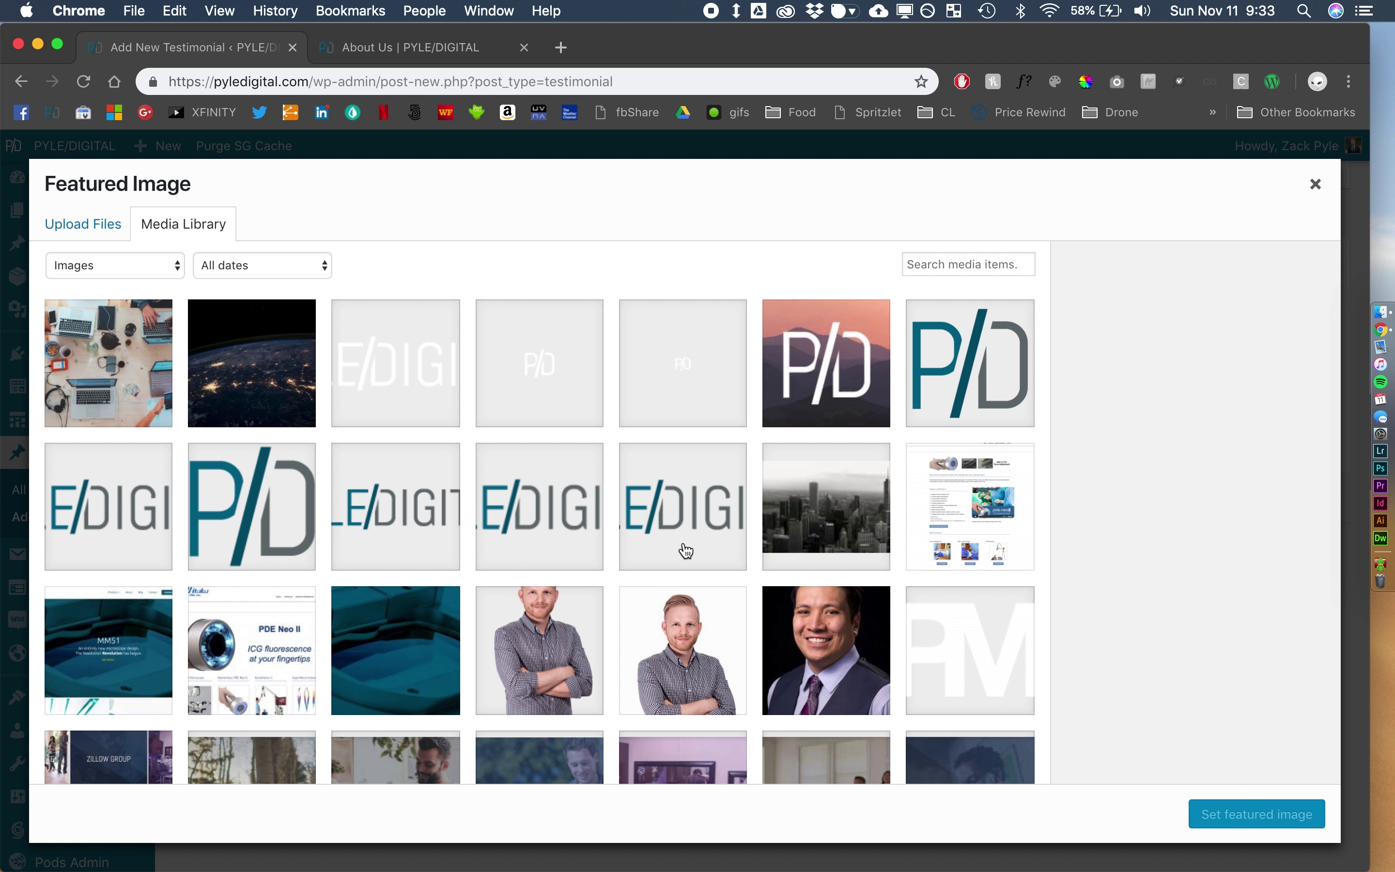
scroll(686, 551, "down", 6)
scroll(776, 503, "up", 4)
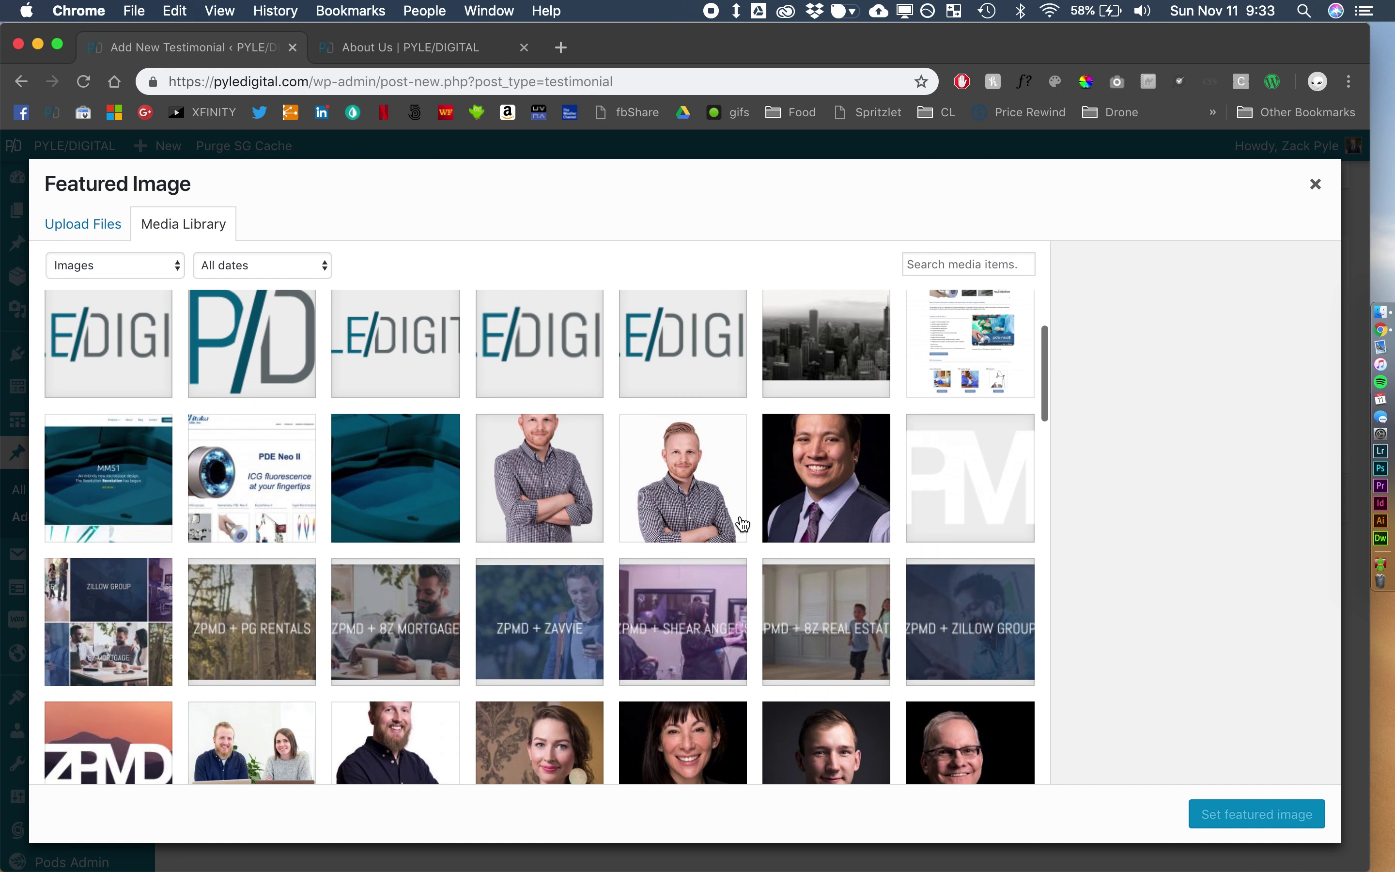
left_click(776, 503)
left_click(1247, 821)
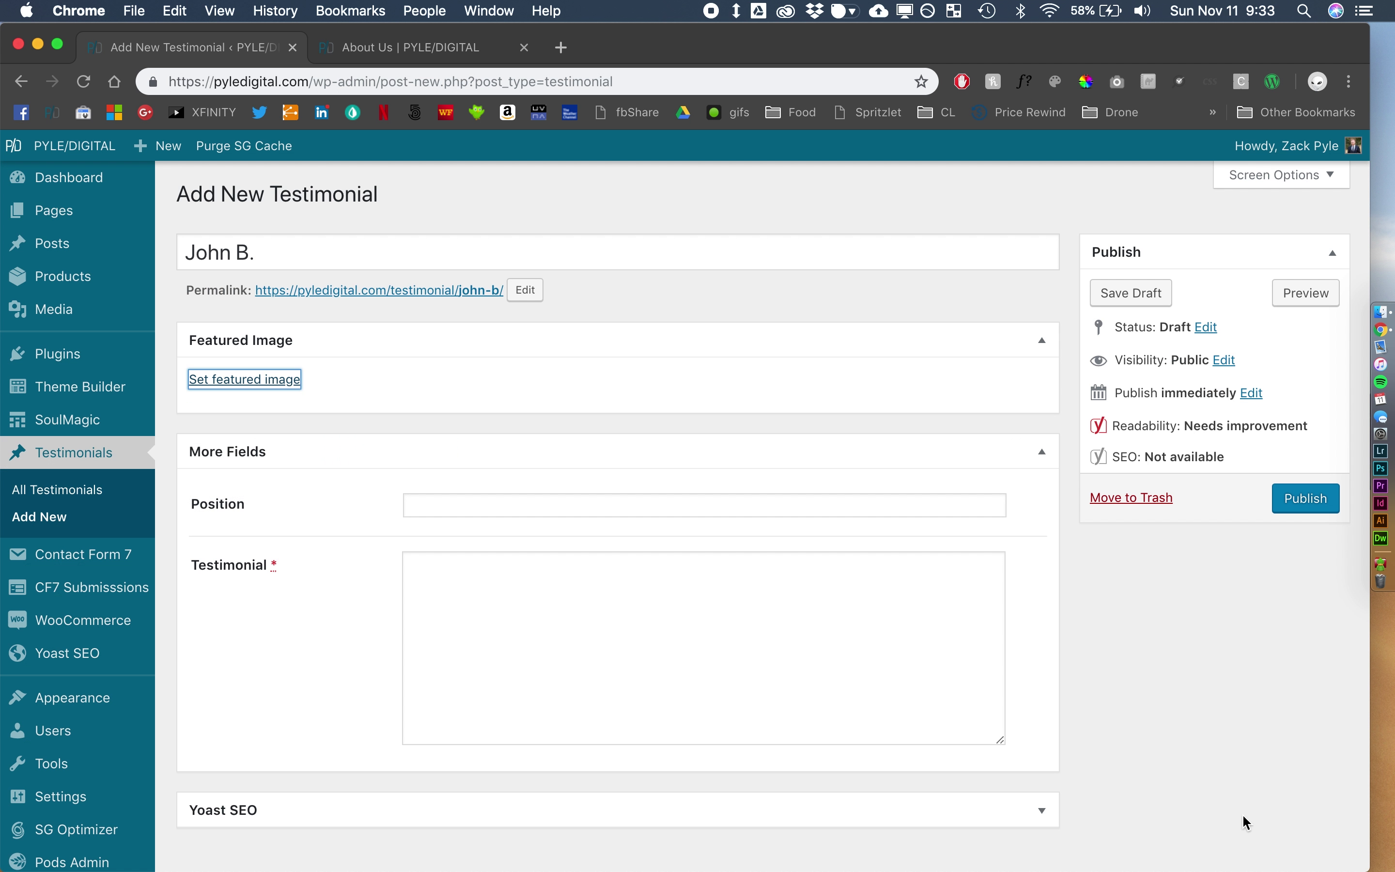
- Enter 'Company Position' as the testimonial's Position
scroll(277, 675, "down", 5)
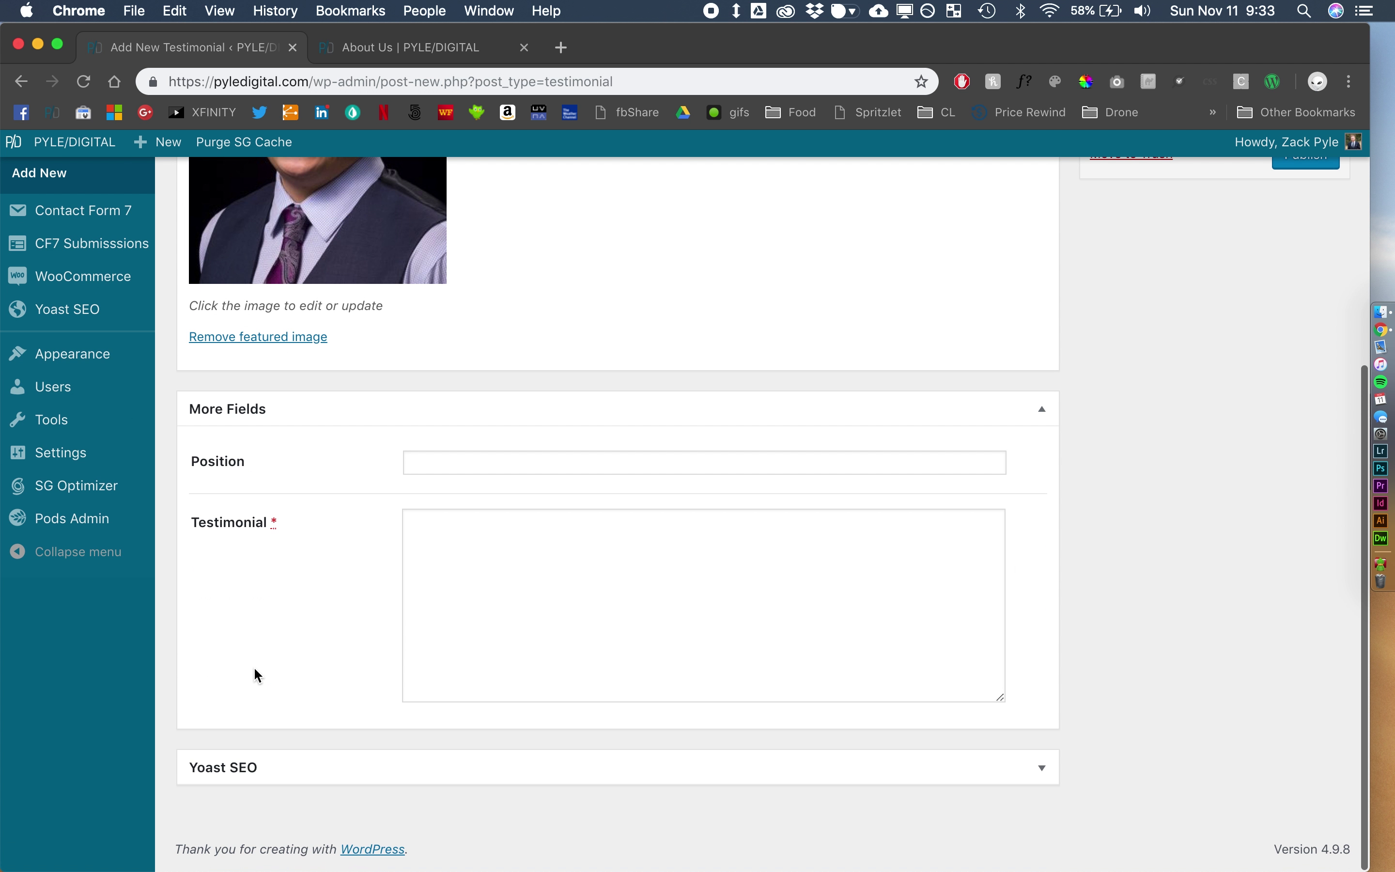
left_click(451, 470)
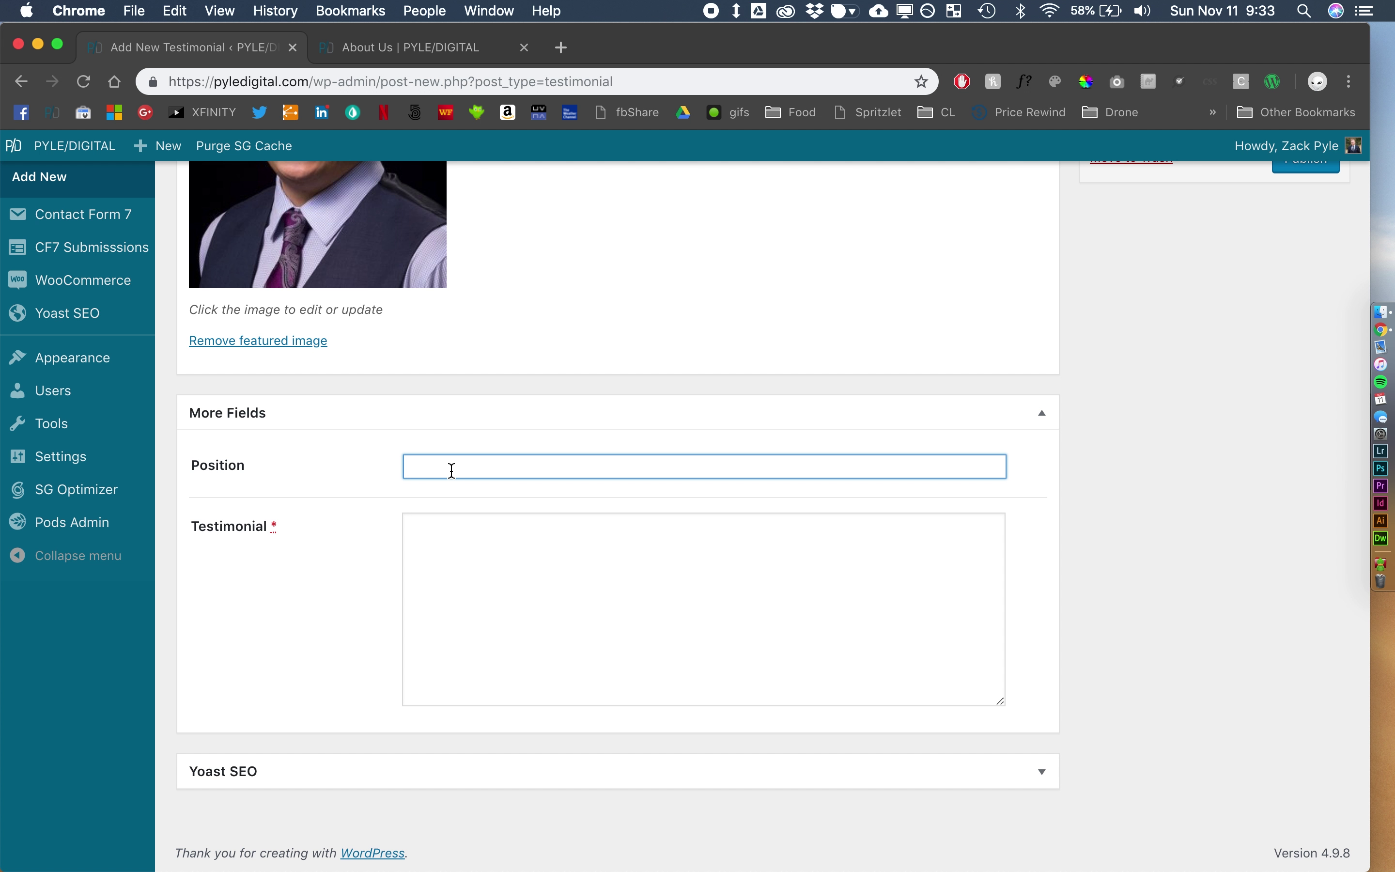
type("Company Position")
key("Tab")
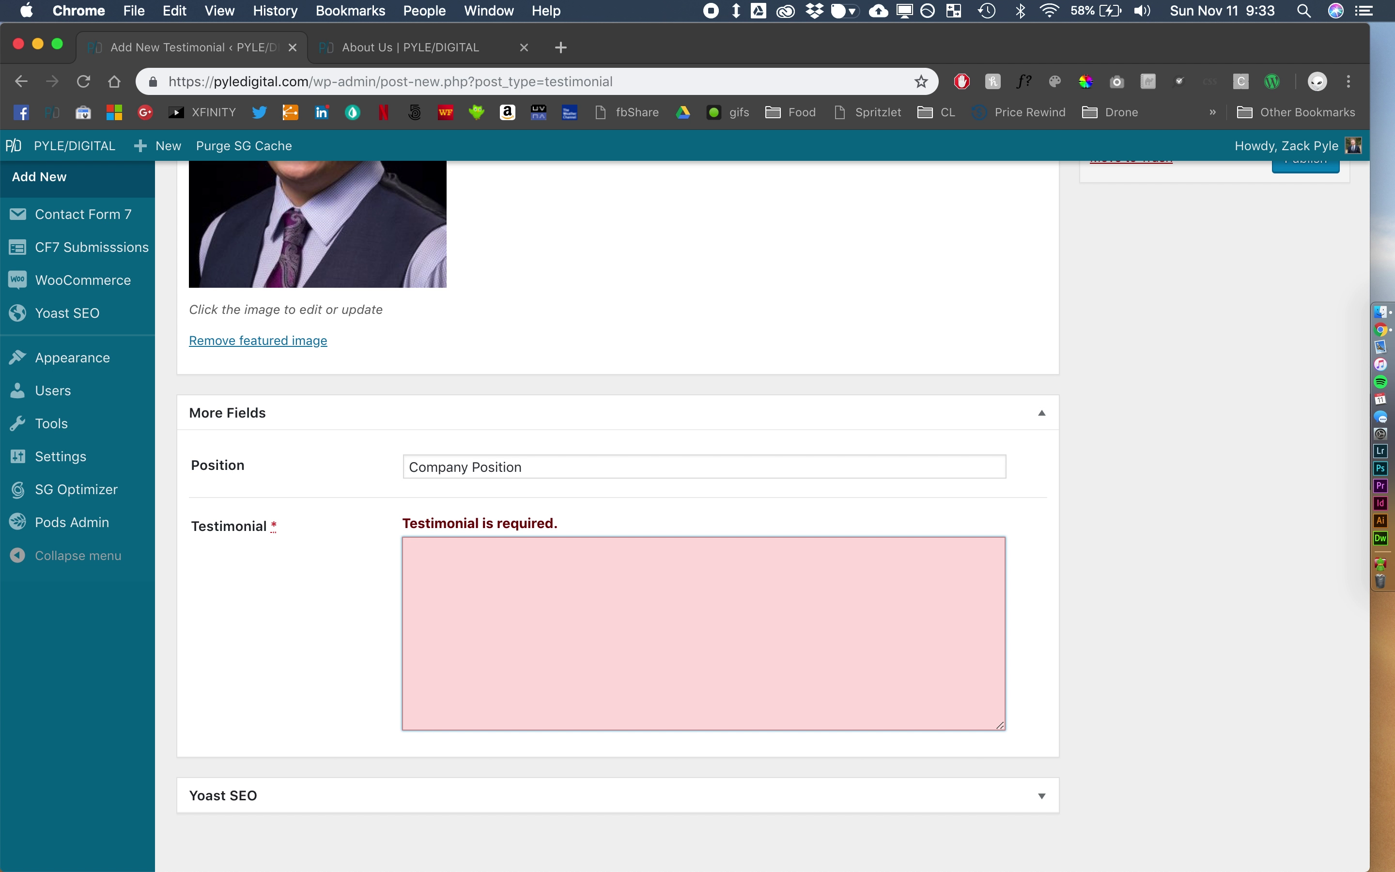
key("super+t")
- Copy the first Lorem ipsum paragraph from lipsum.com and paste it into the Testimonial field
type("lor")
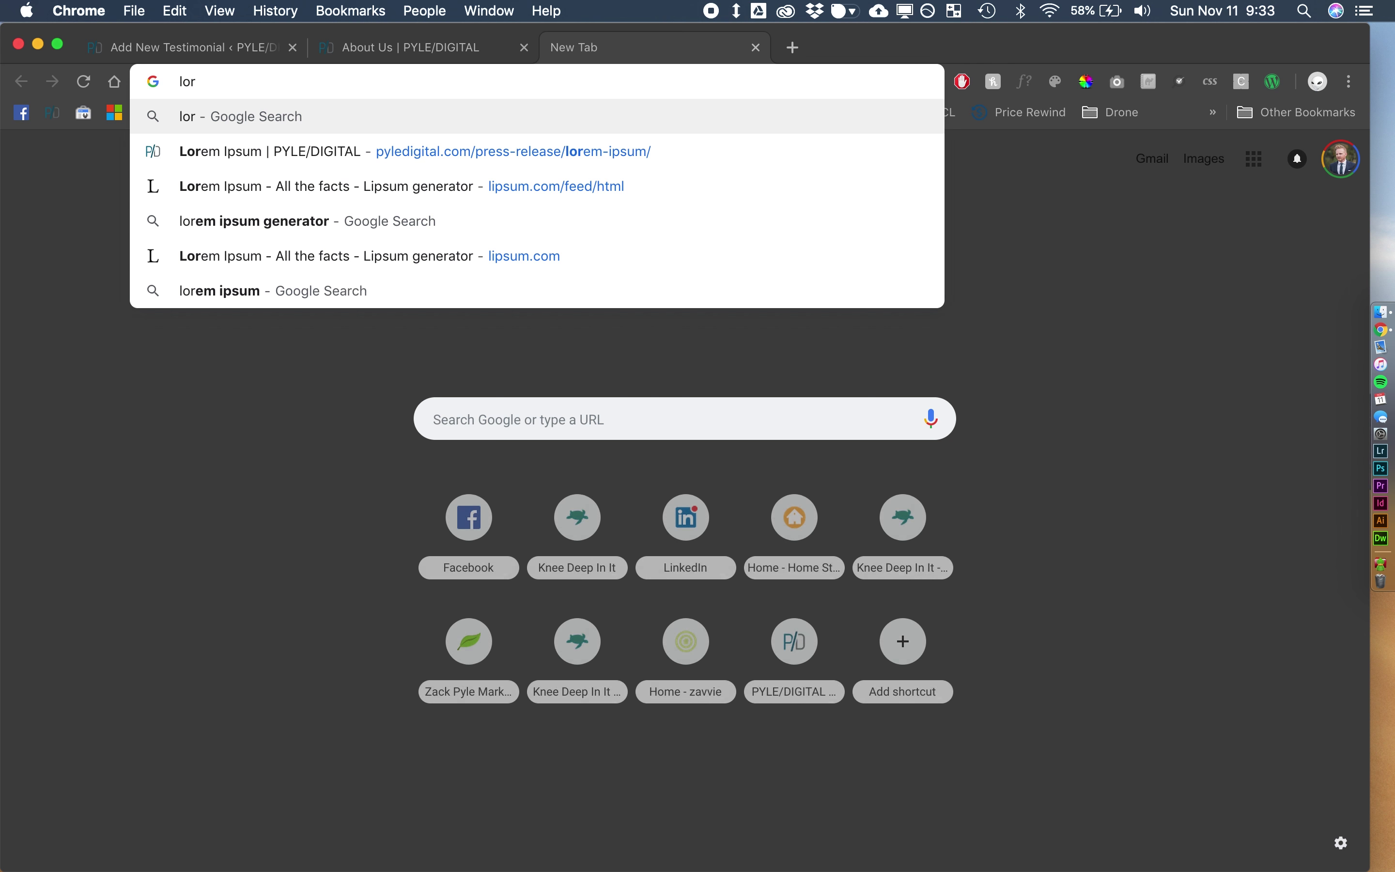
key("Down")
key("Down")
key("Return")
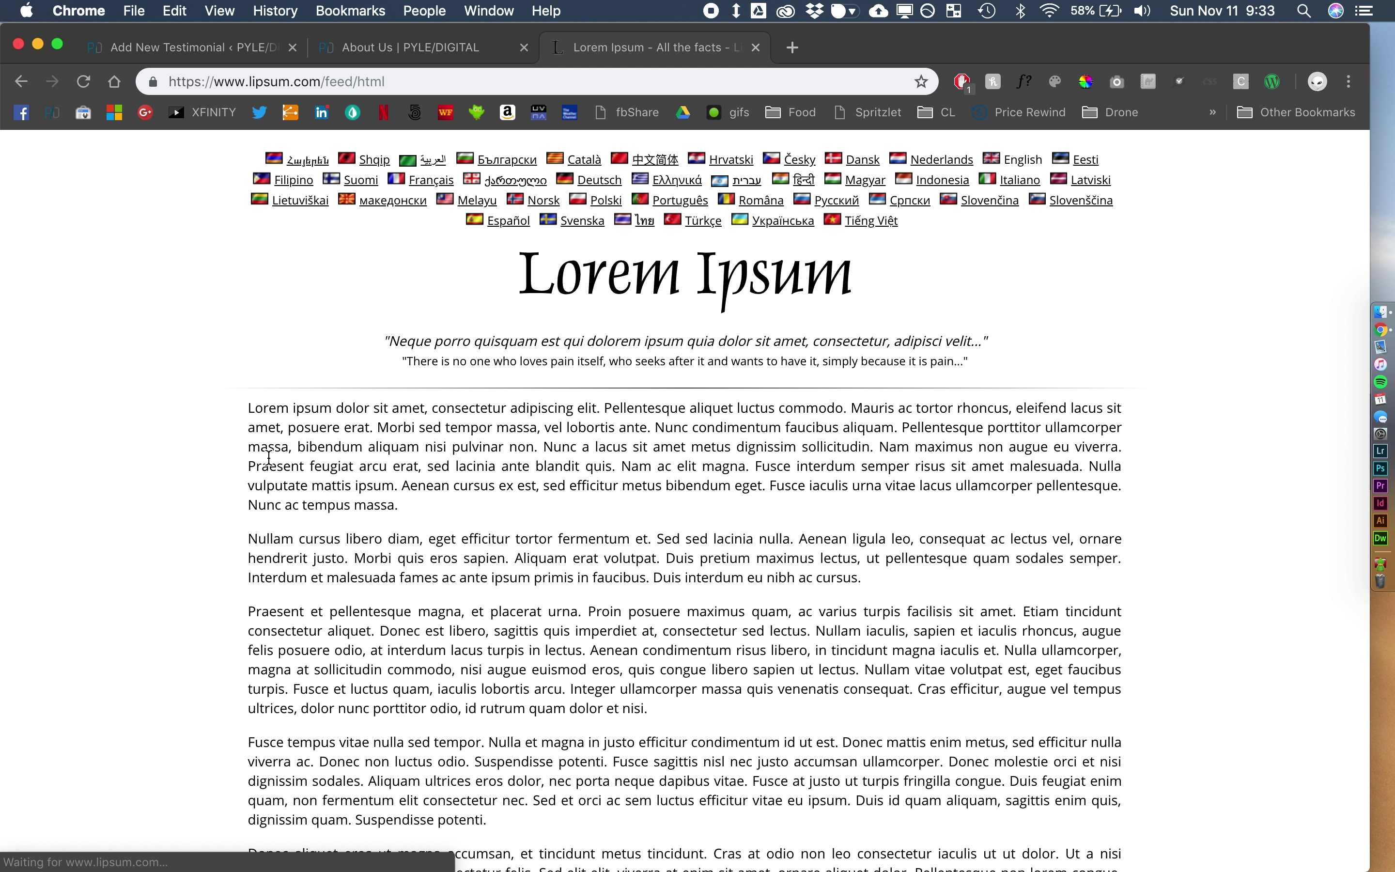
left_click_drag(249, 408, 541, 447)
key("super+c")
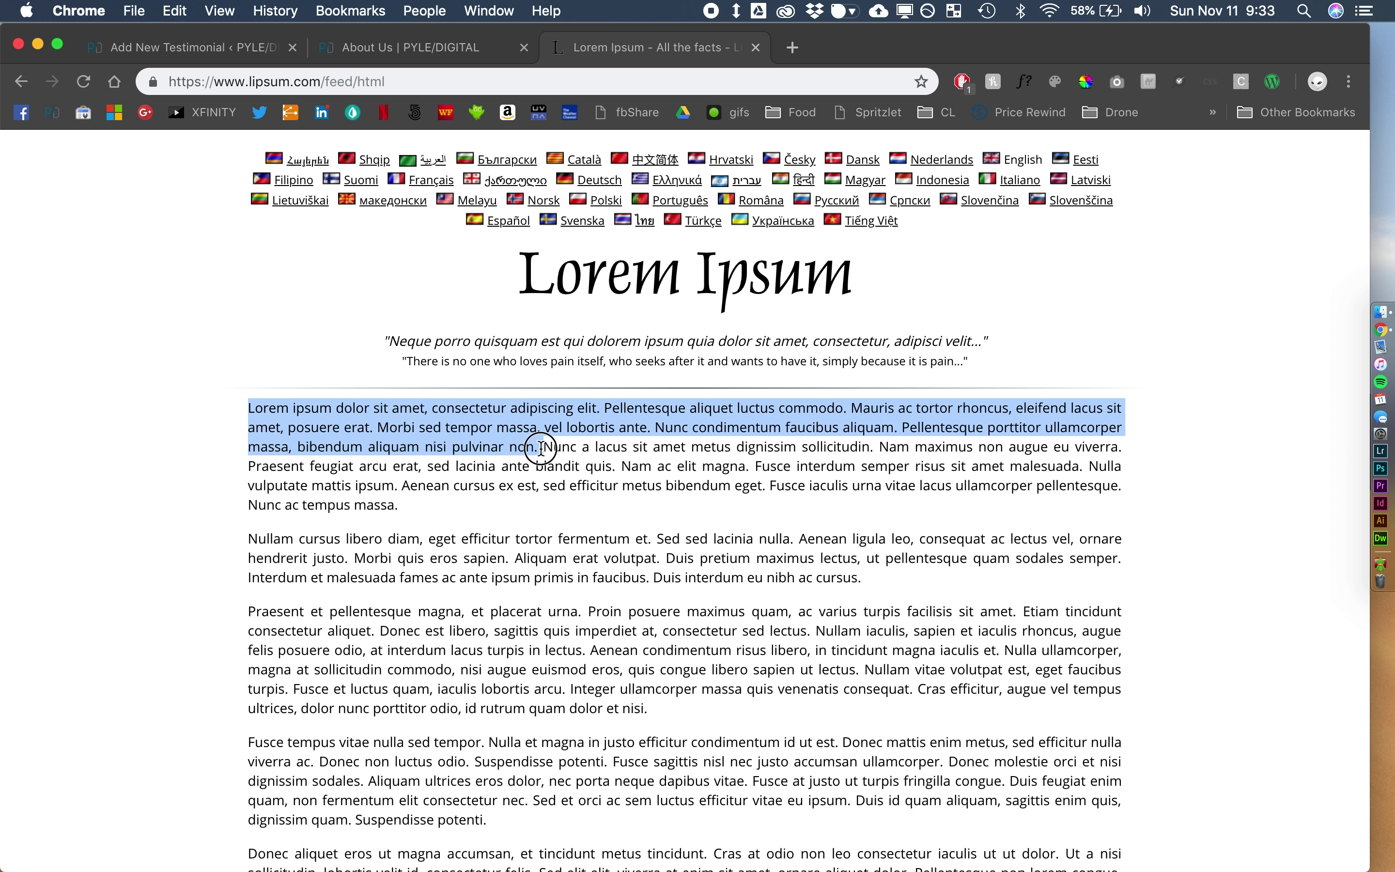
left_click(236, 50)
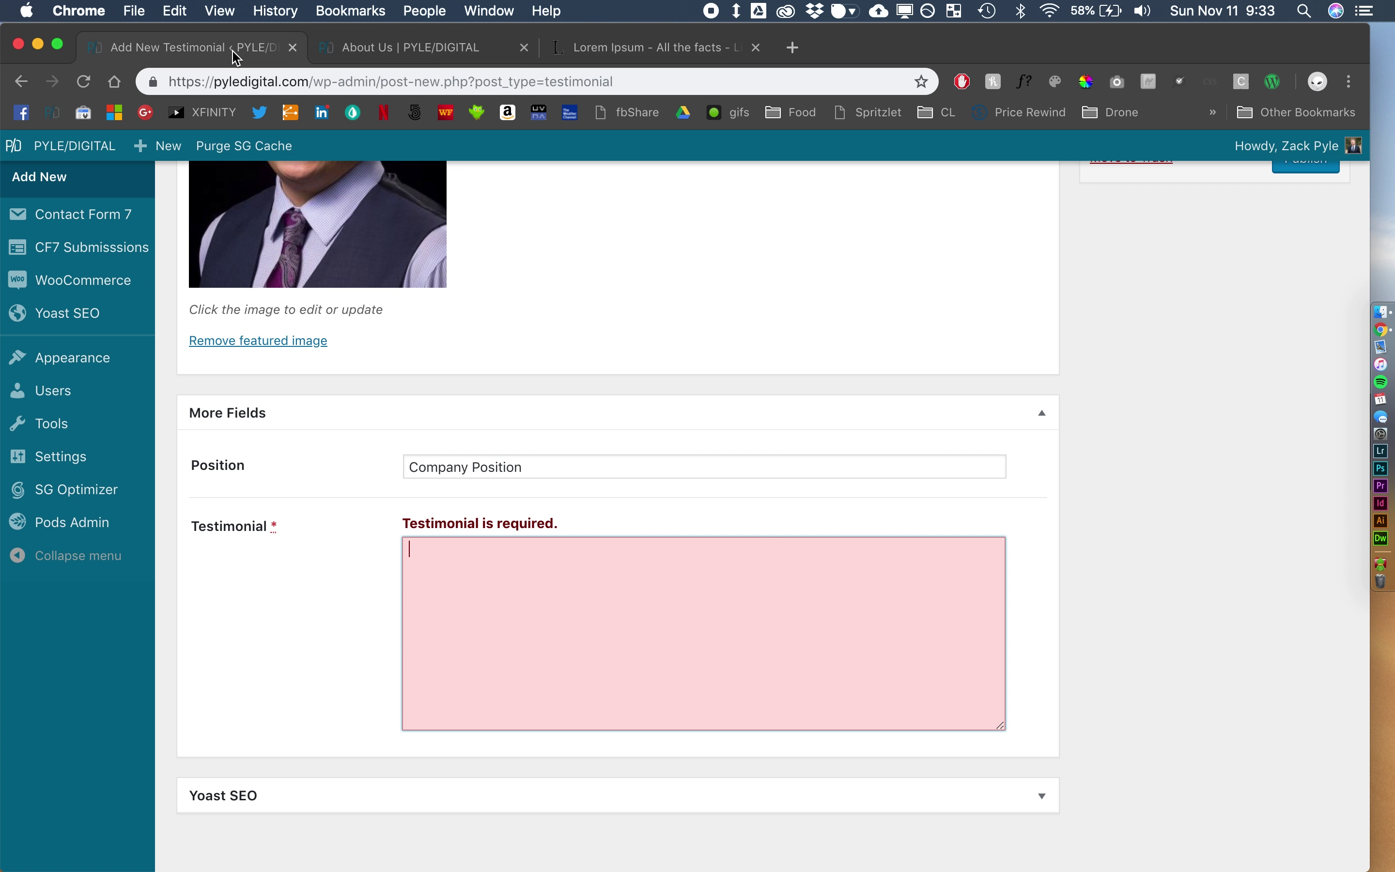
left_click(479, 604)
key("super+v")
- Publish the first testimonial and start a second one titled with the reviewer's name
scroll(303, 631, "up", 6)
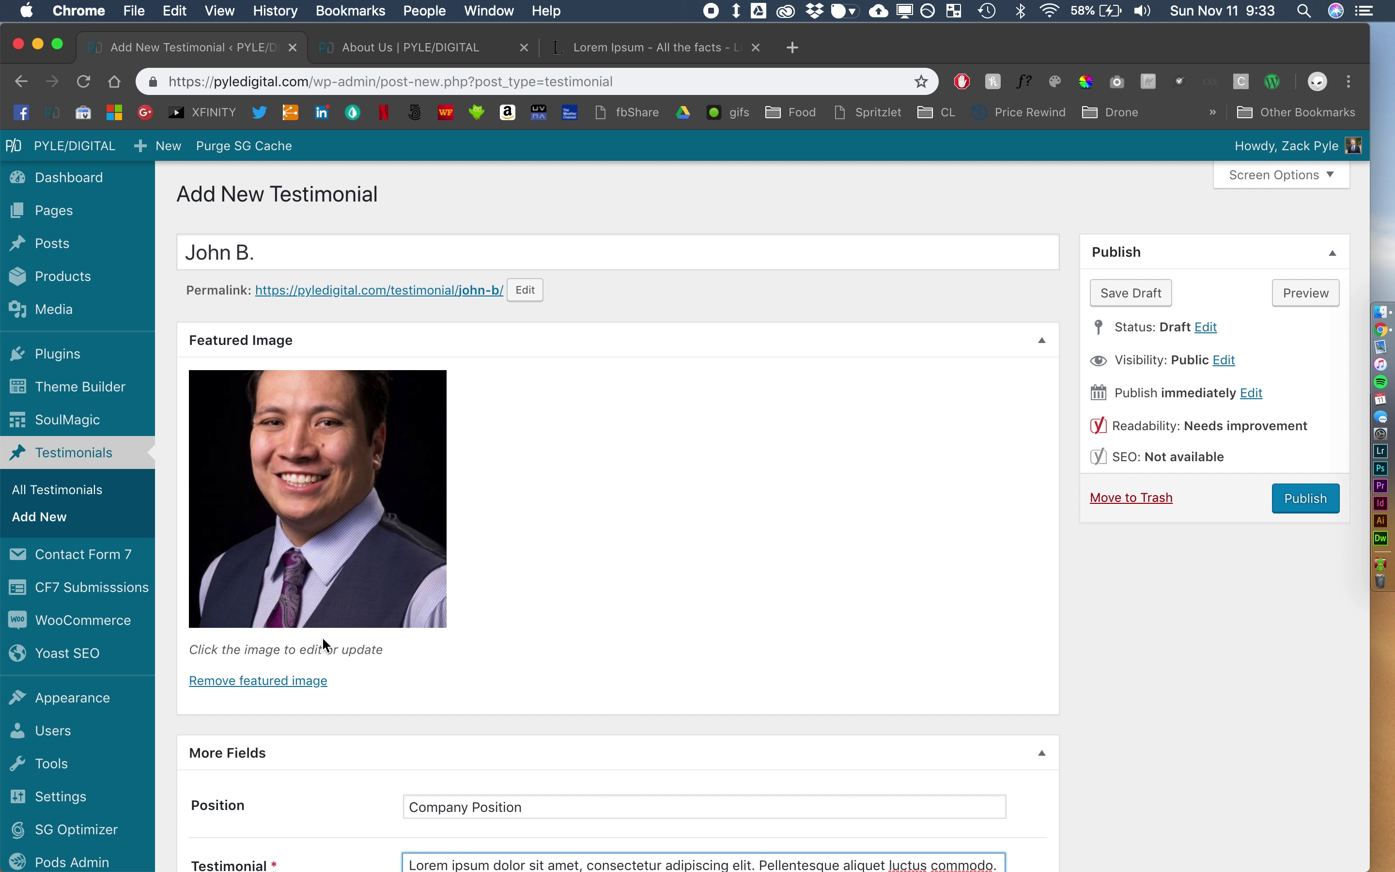
left_click(1310, 506)
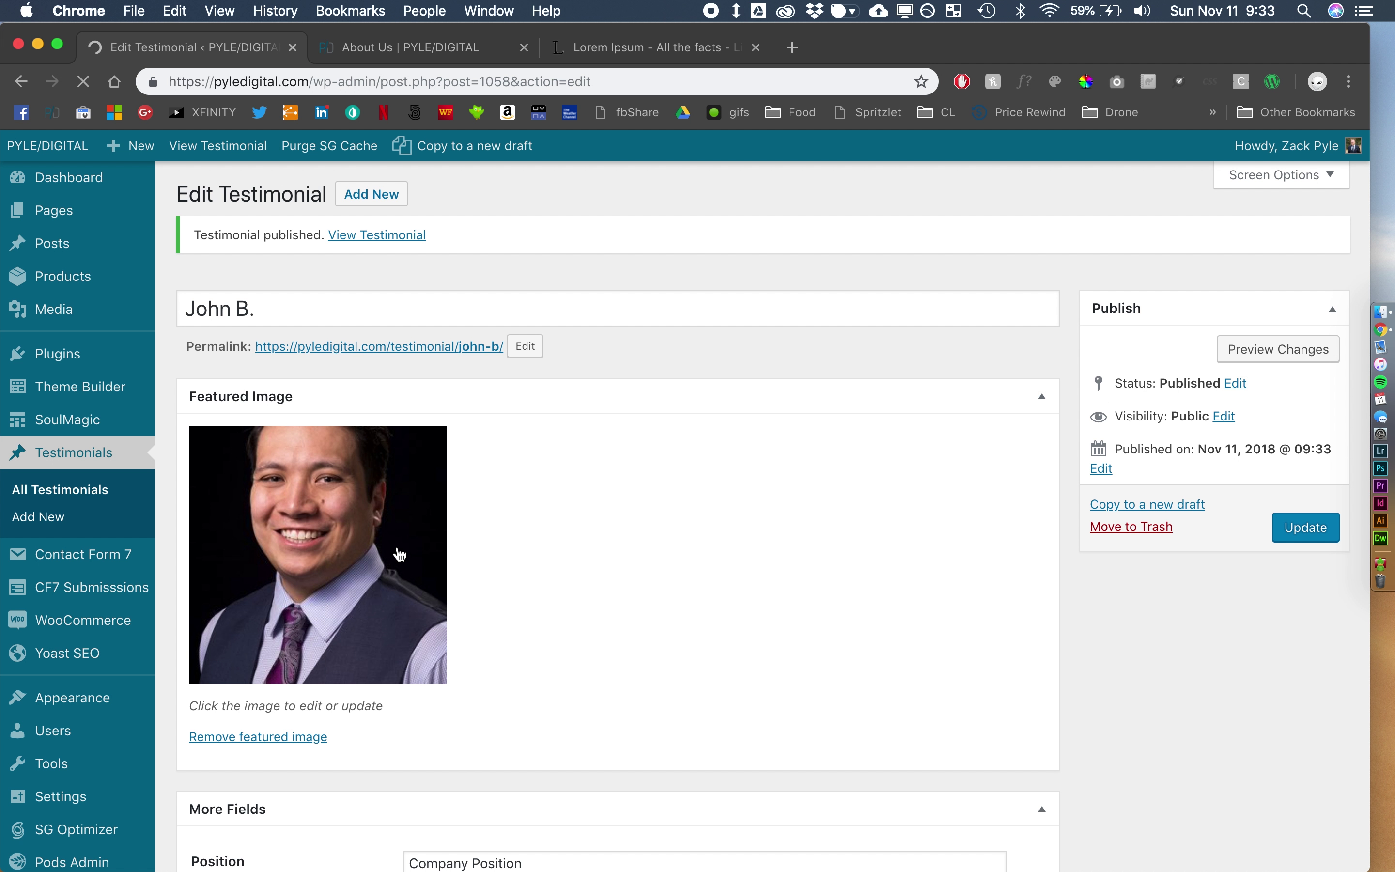
left_click(374, 195)
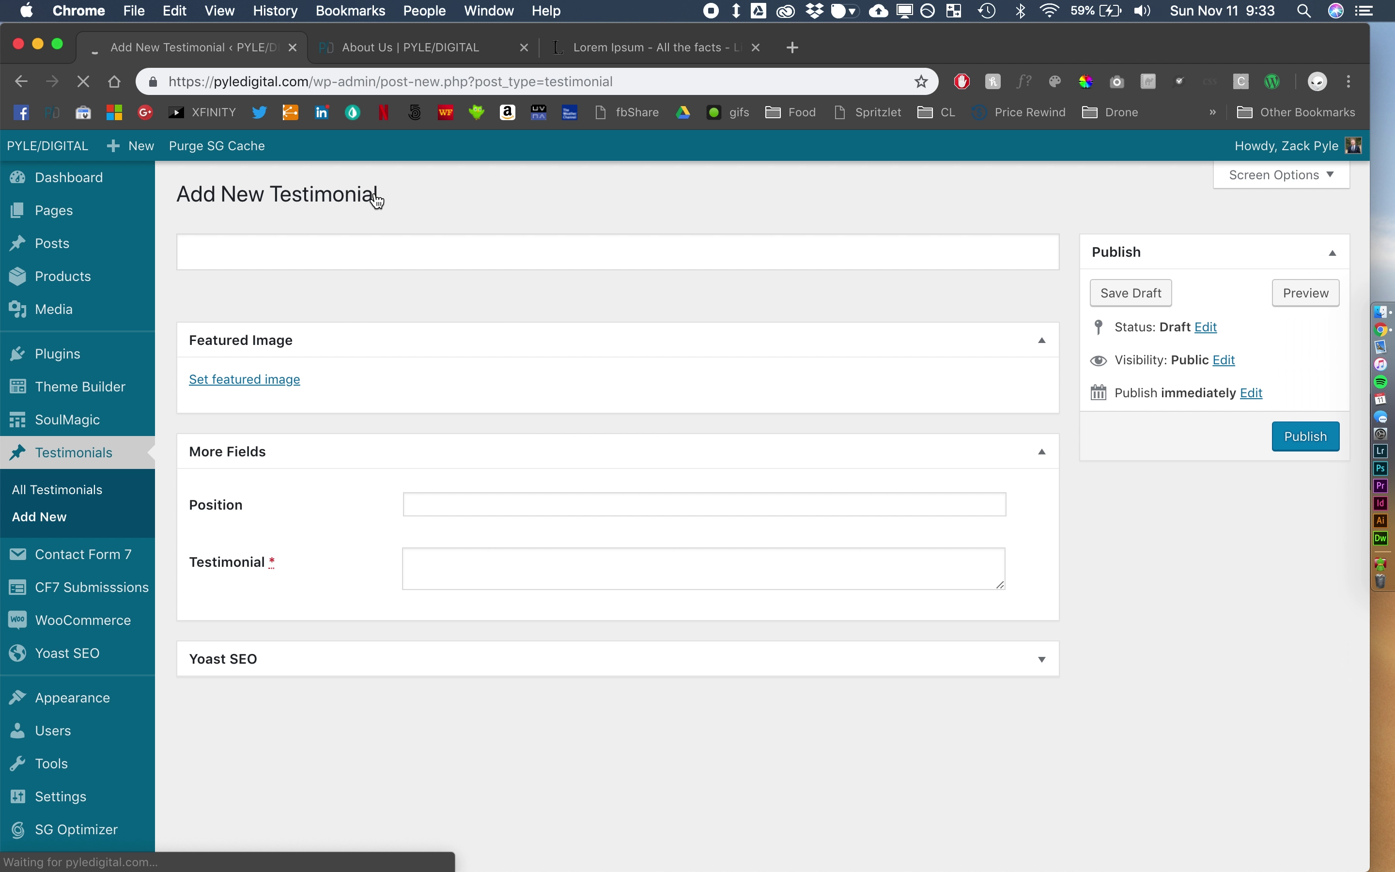
left_click(296, 254)
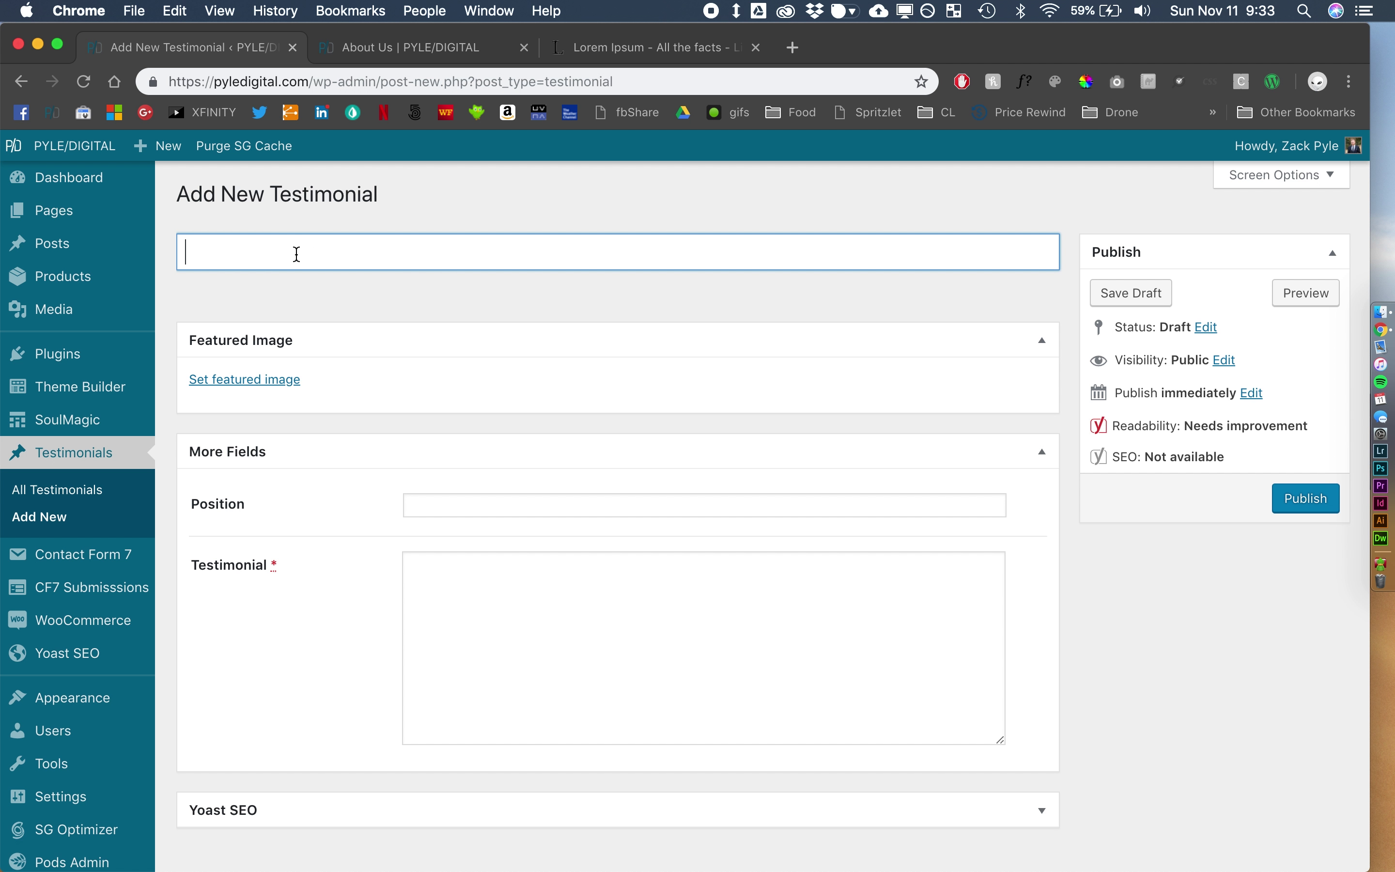
type("Jane R.")
- Set the hoop-earrings headshot as the second testimonial's featured image
left_click(275, 381)
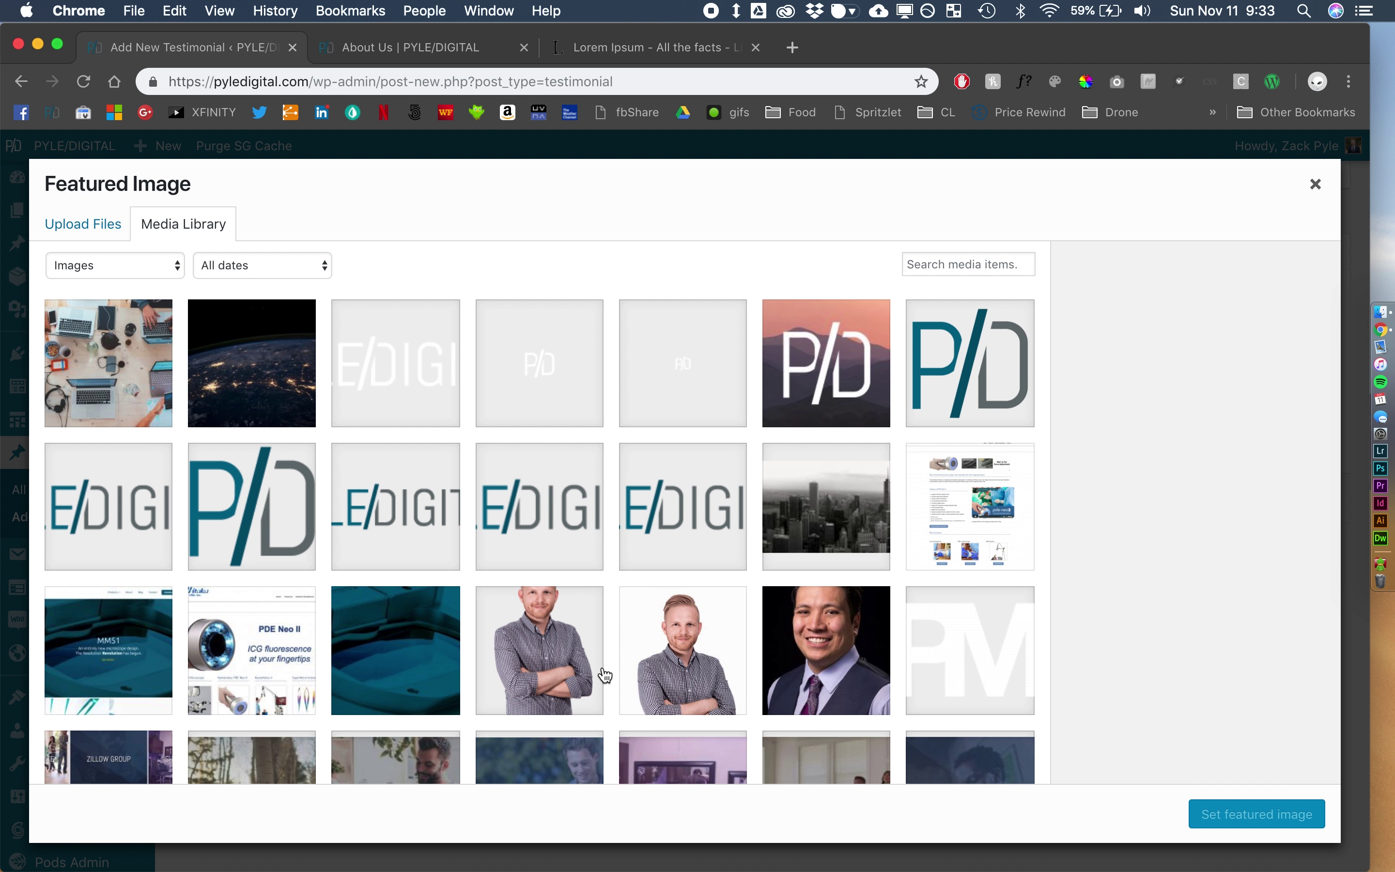
scroll(606, 675, "down", 7)
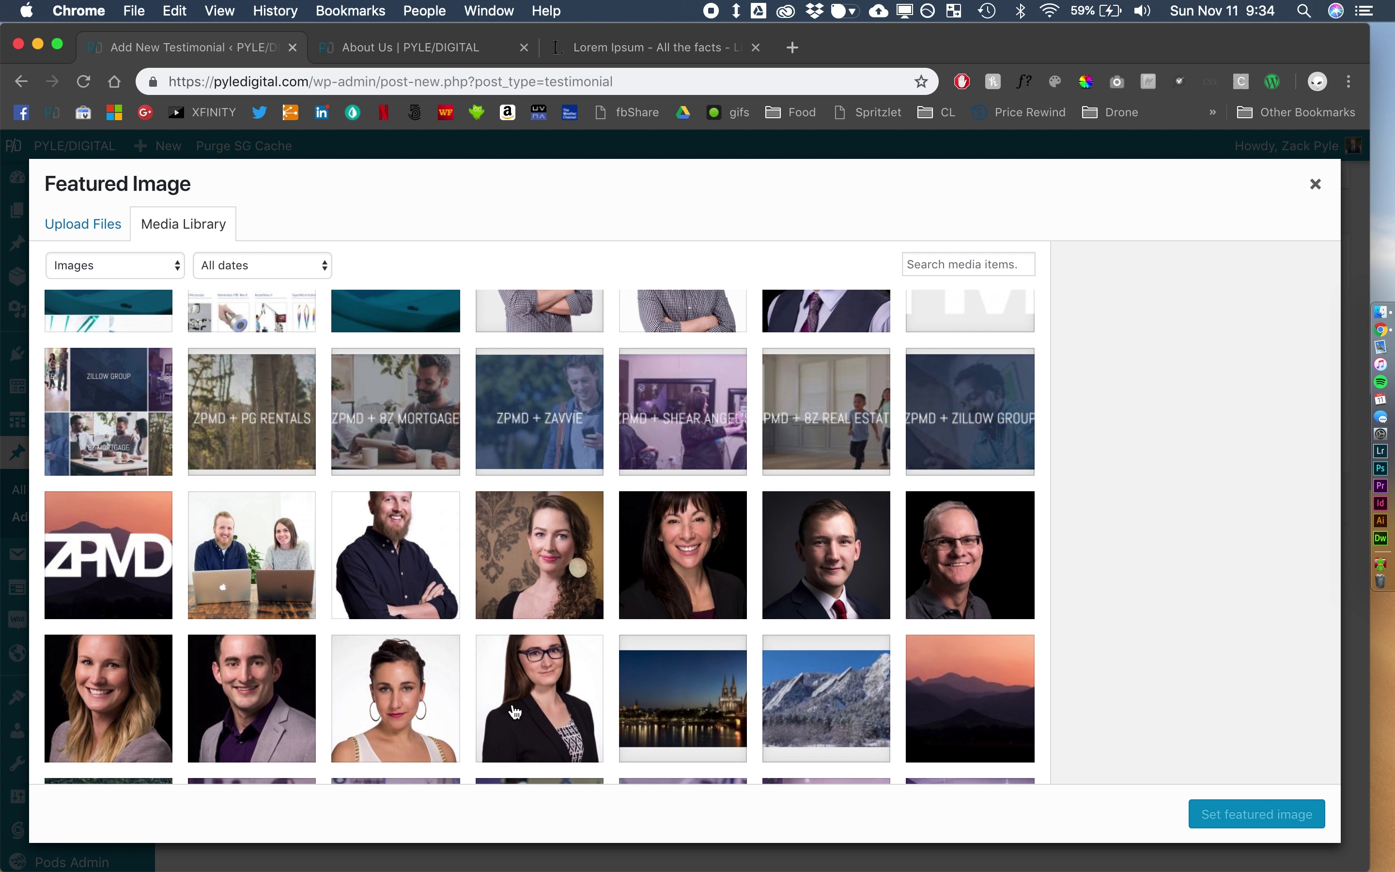
left_click(406, 712)
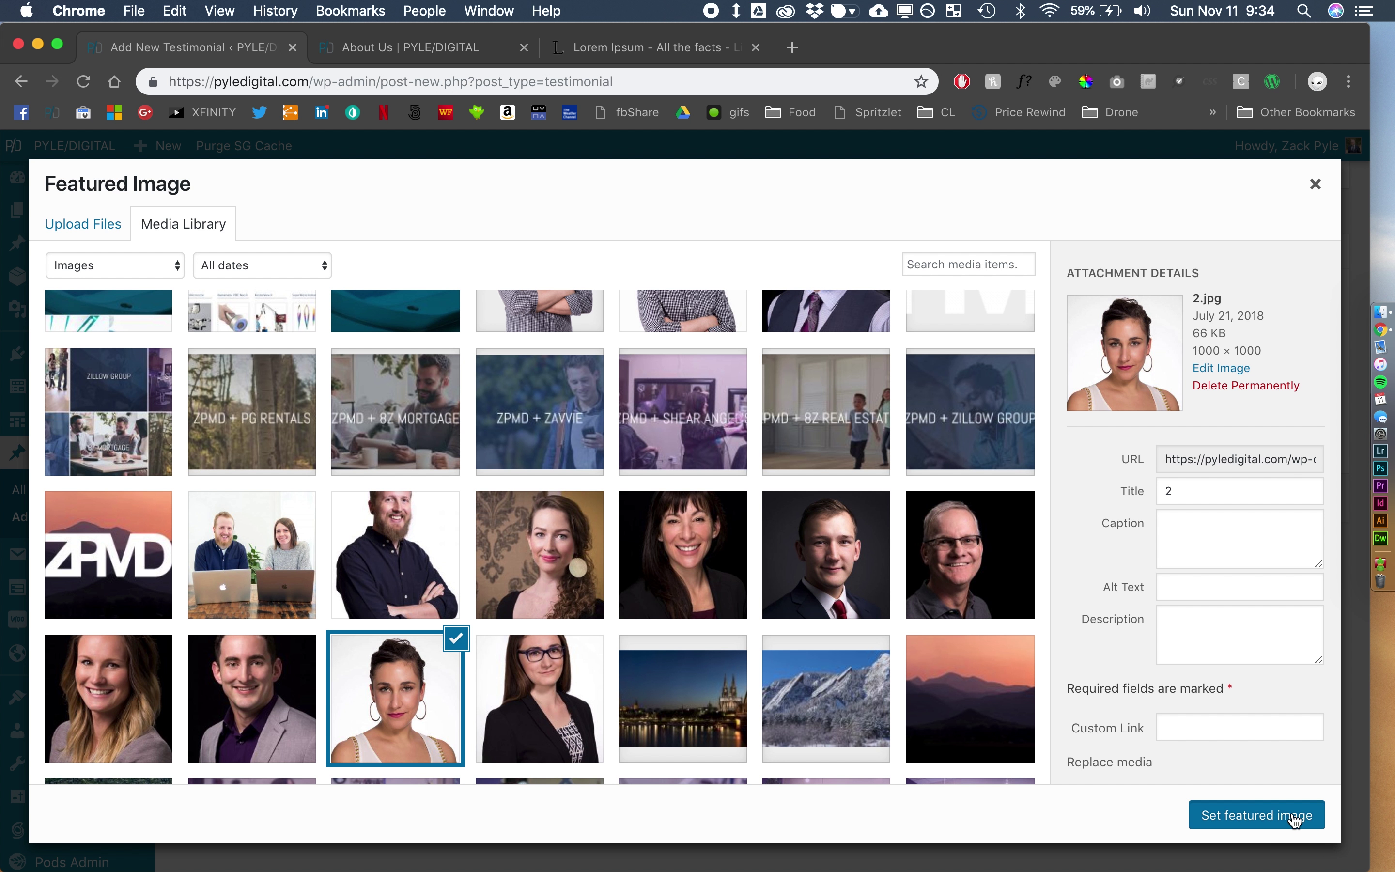
left_click(1312, 814)
- Fill Position with 'Company Position', paste the Lorem ipsum text, and publish it
scroll(525, 669, "down", 3)
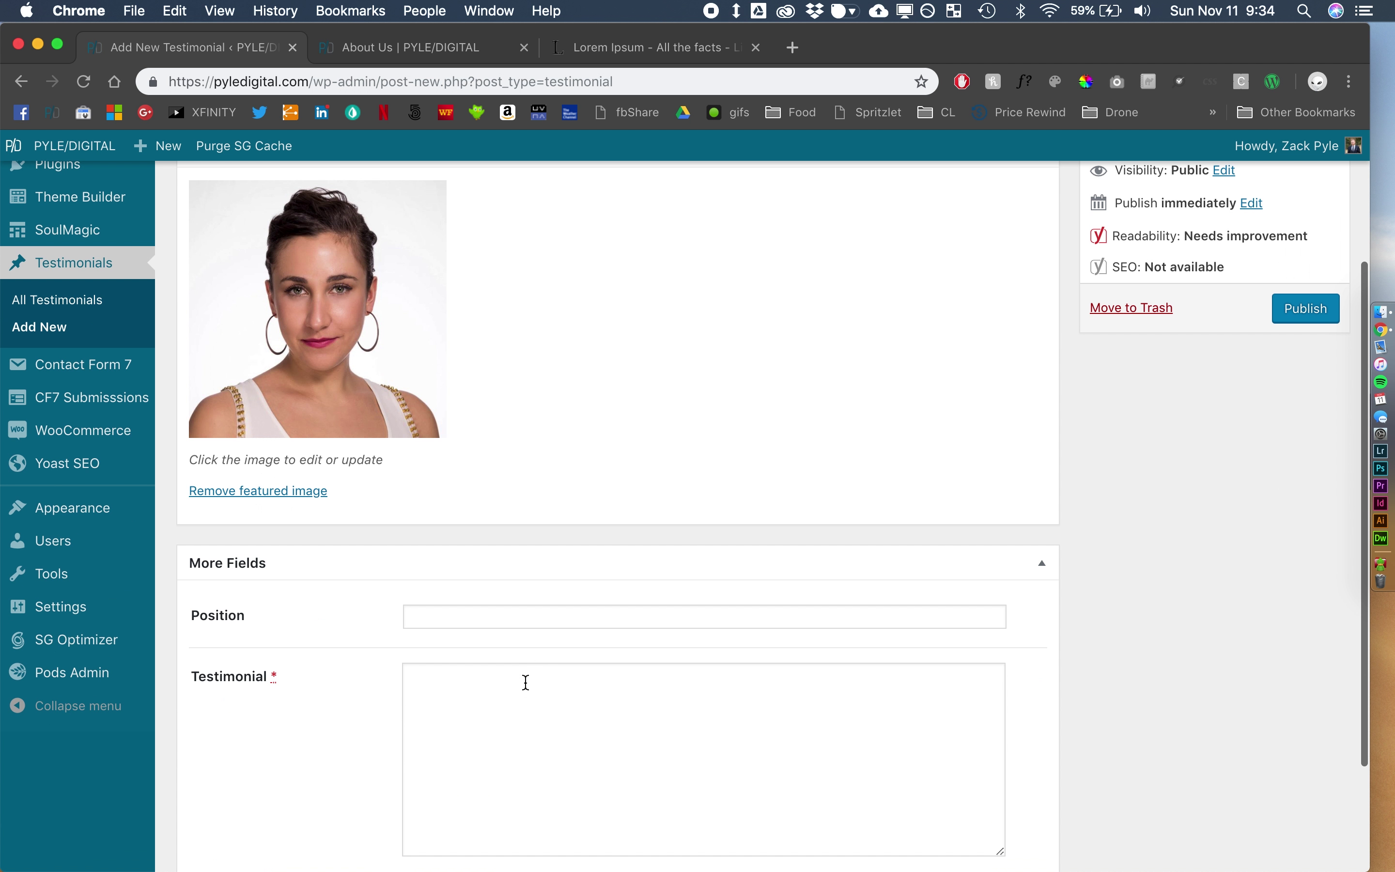
left_click(480, 618)
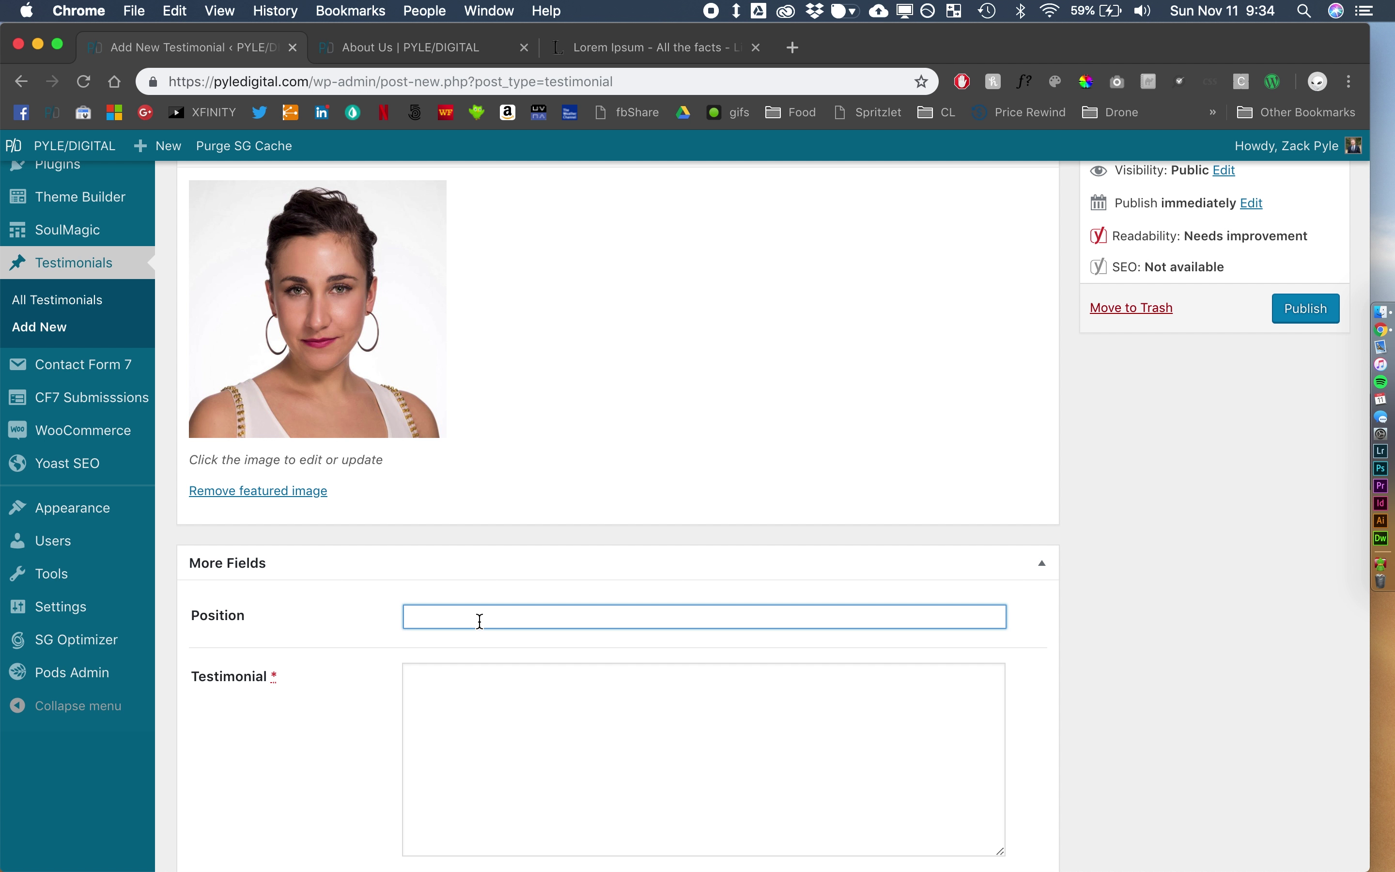
type("Company Position")
key("Tab")
type("Lorem ipsum dolor sit amet, consectetur adipiscing elit. Pellentesque aliquet luctus commodo. Mauris ac tortor rhoncus, eleifend lacus sit amet, posuere erat. Morbi sed tempor massa, vel lobortis ante. Nunc condimentum faucibus aliquam. Pellentesque porttitor ullamcorper massa, bibendum aliquam nisi pulvinar non.")
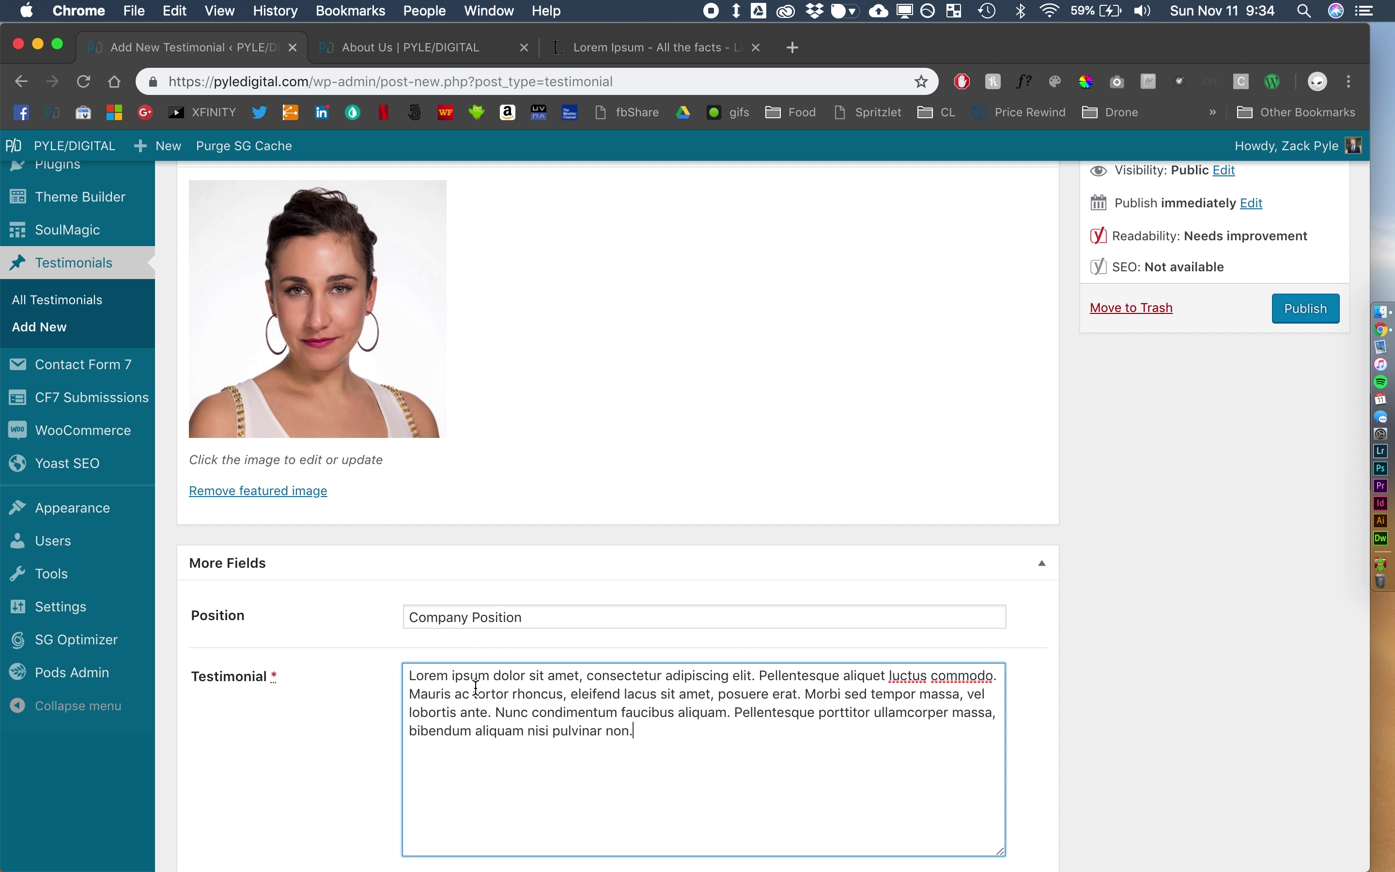
scroll(595, 777, "down", 3)
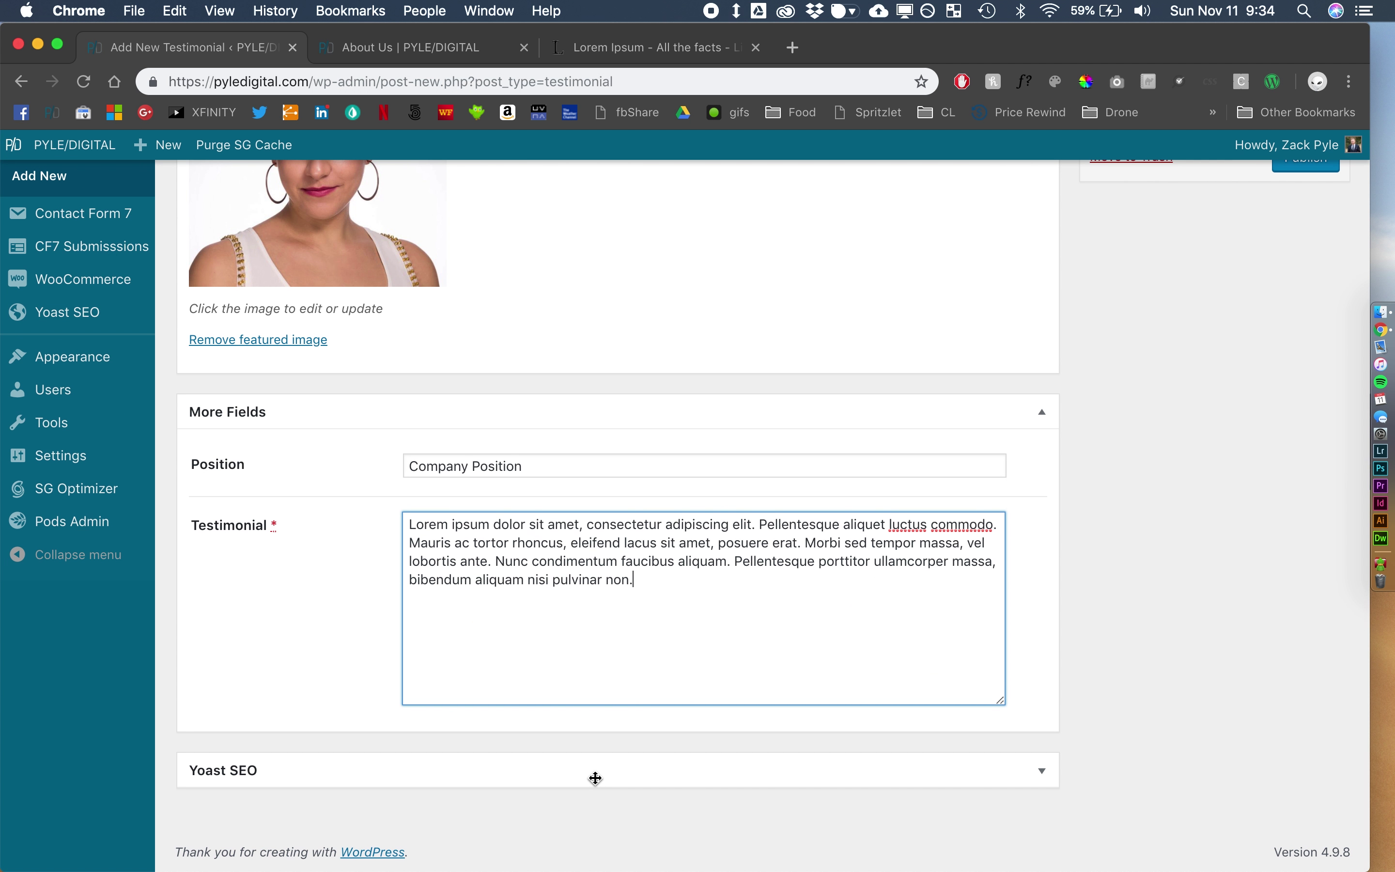
scroll(594, 778, "up", 6)
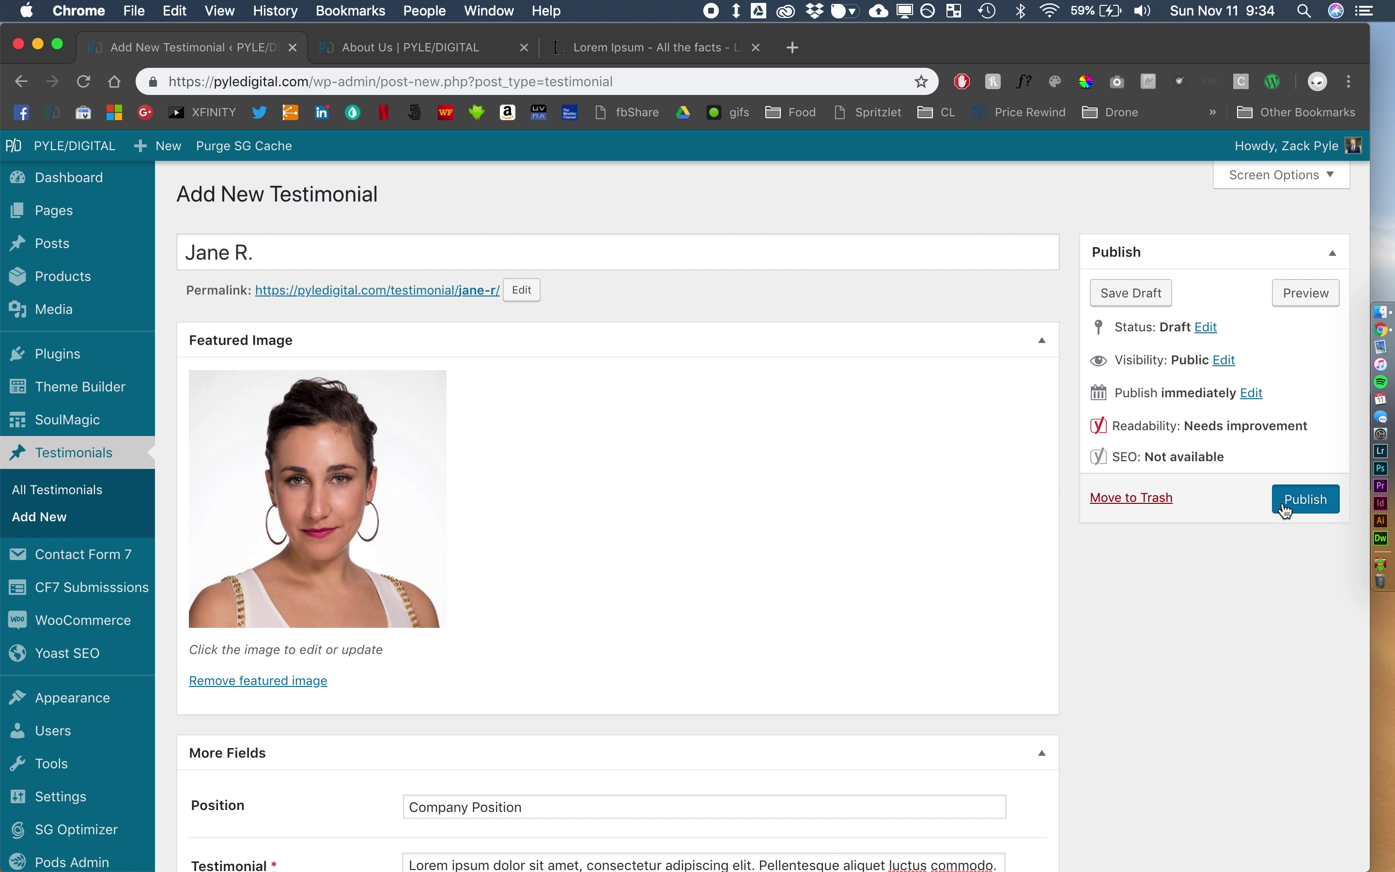
left_click(1285, 503)
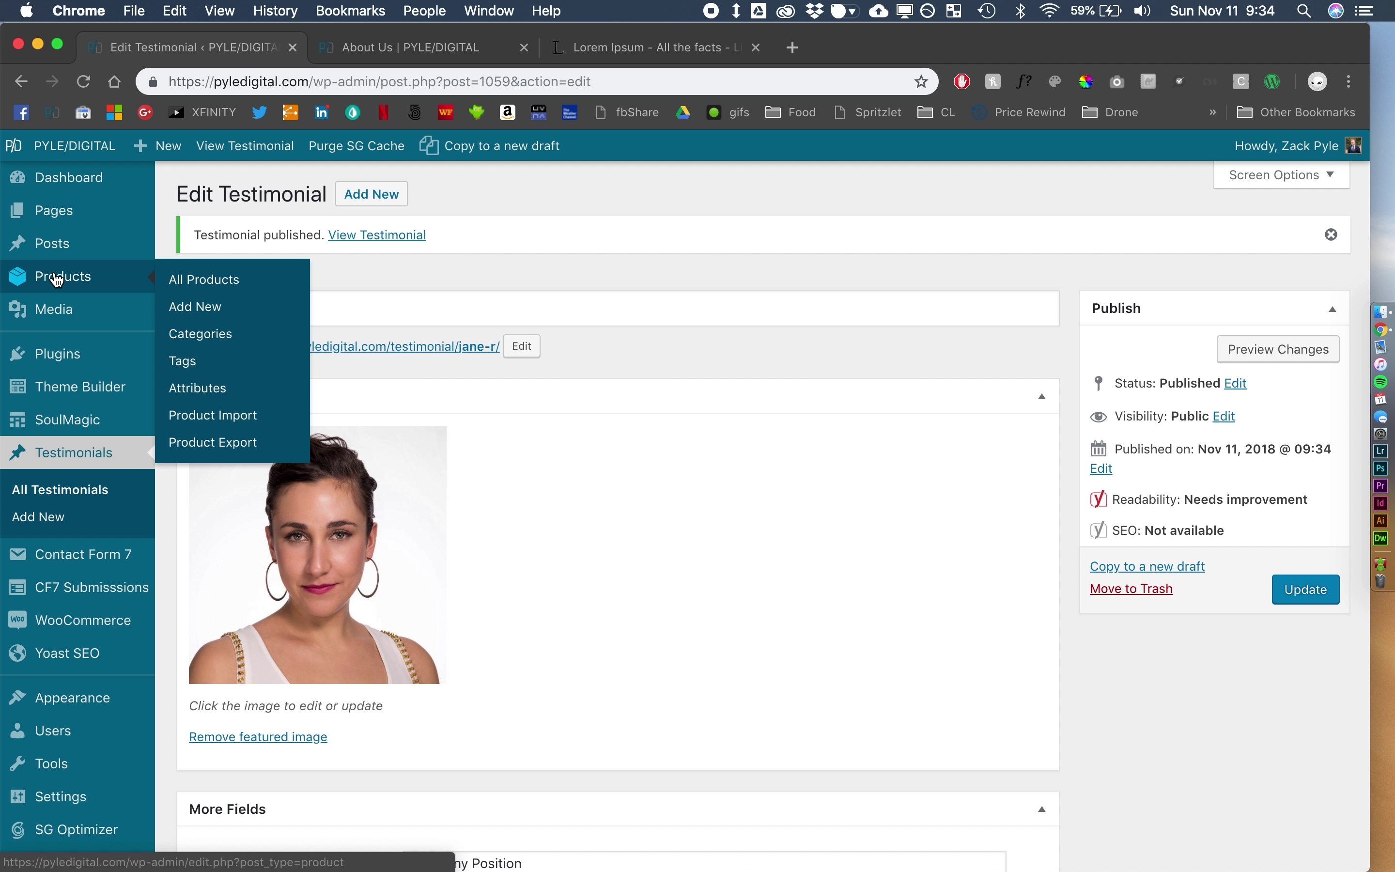
- Create and publish a page titled 'testimonial test page', then launch Beaver Builder on it
left_click(64, 220)
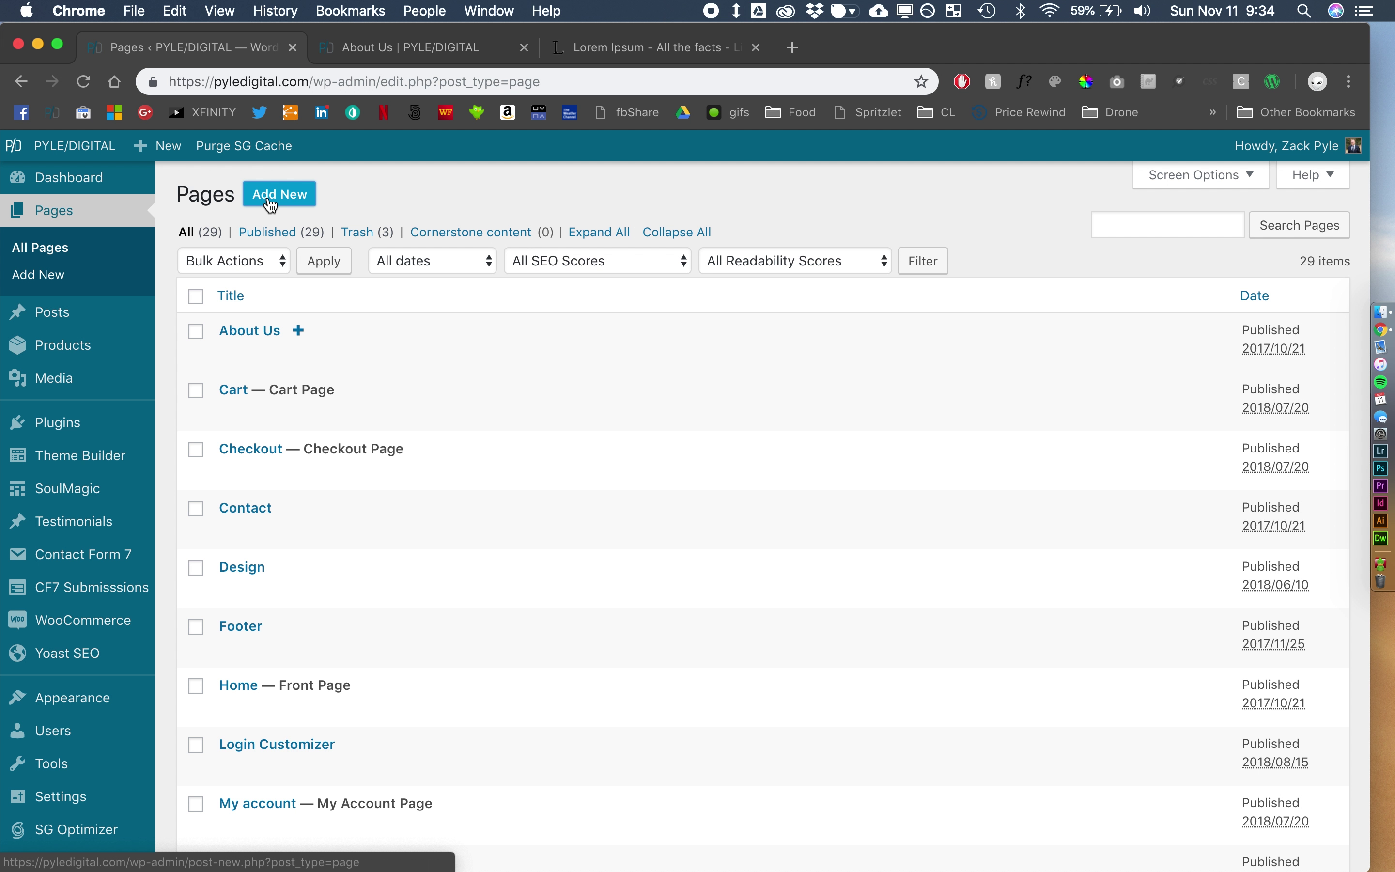
left_click(270, 206)
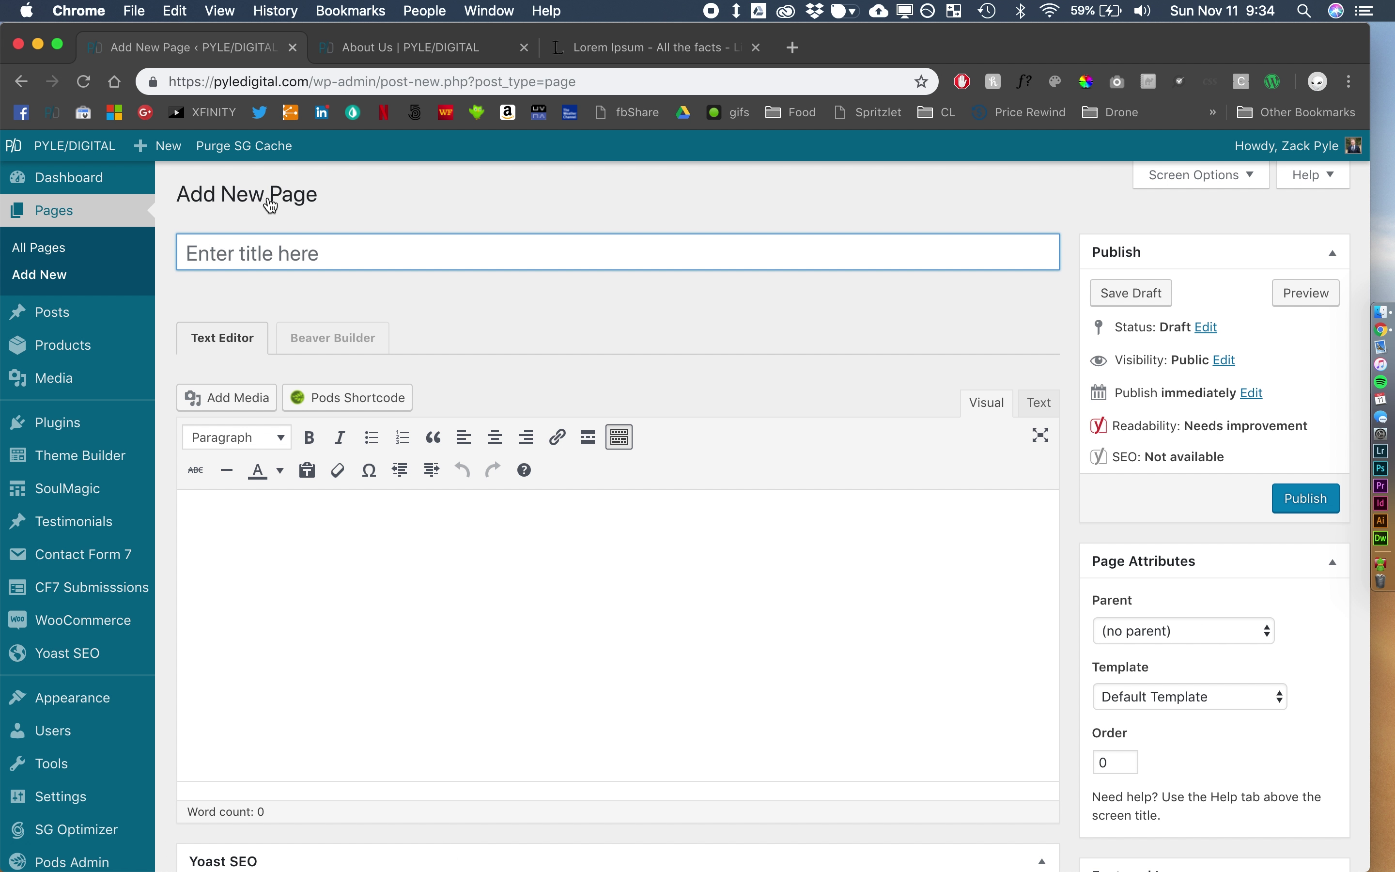
type("testimo")
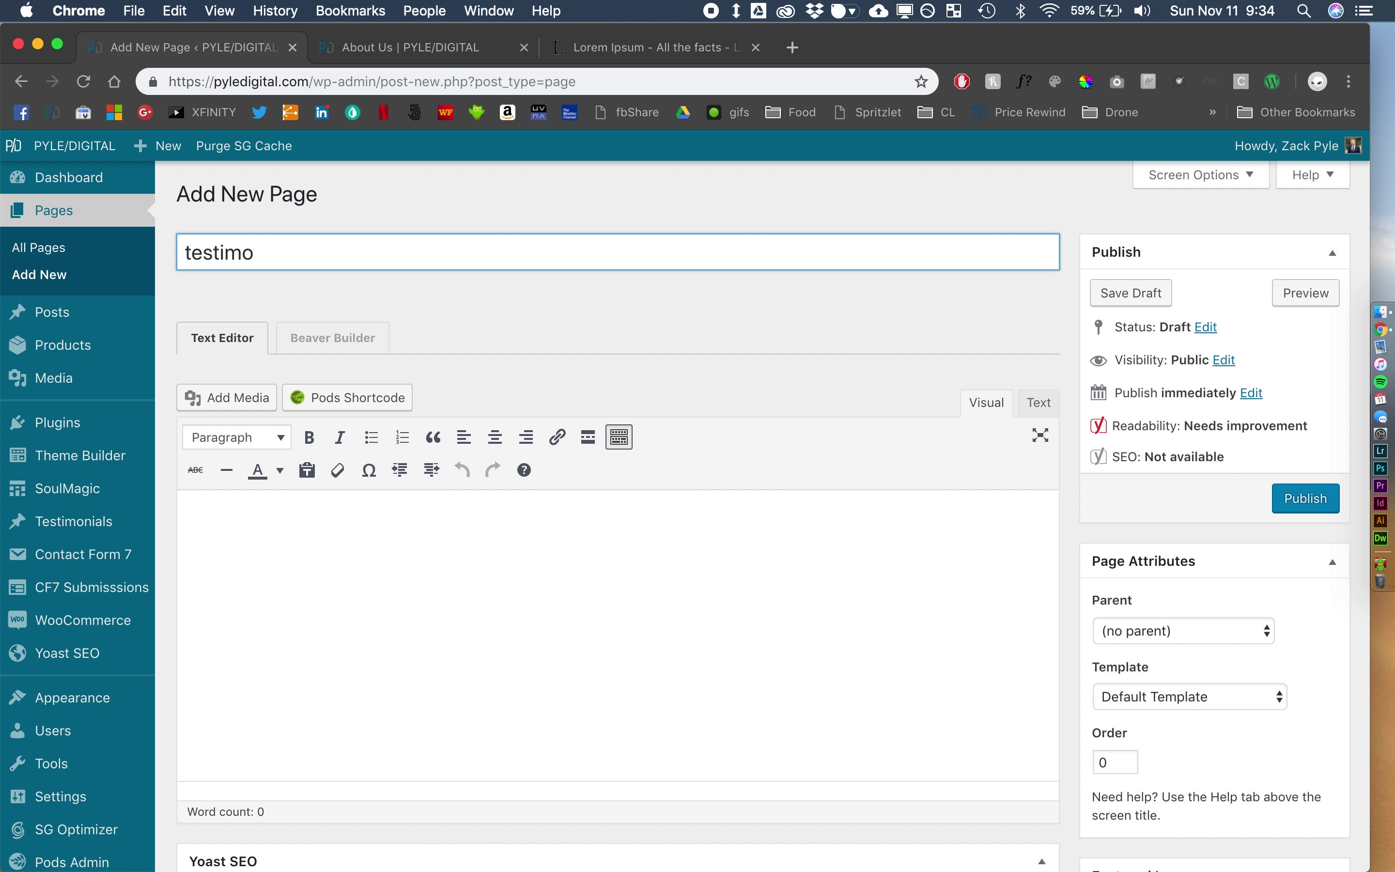
type("nmonial test page")
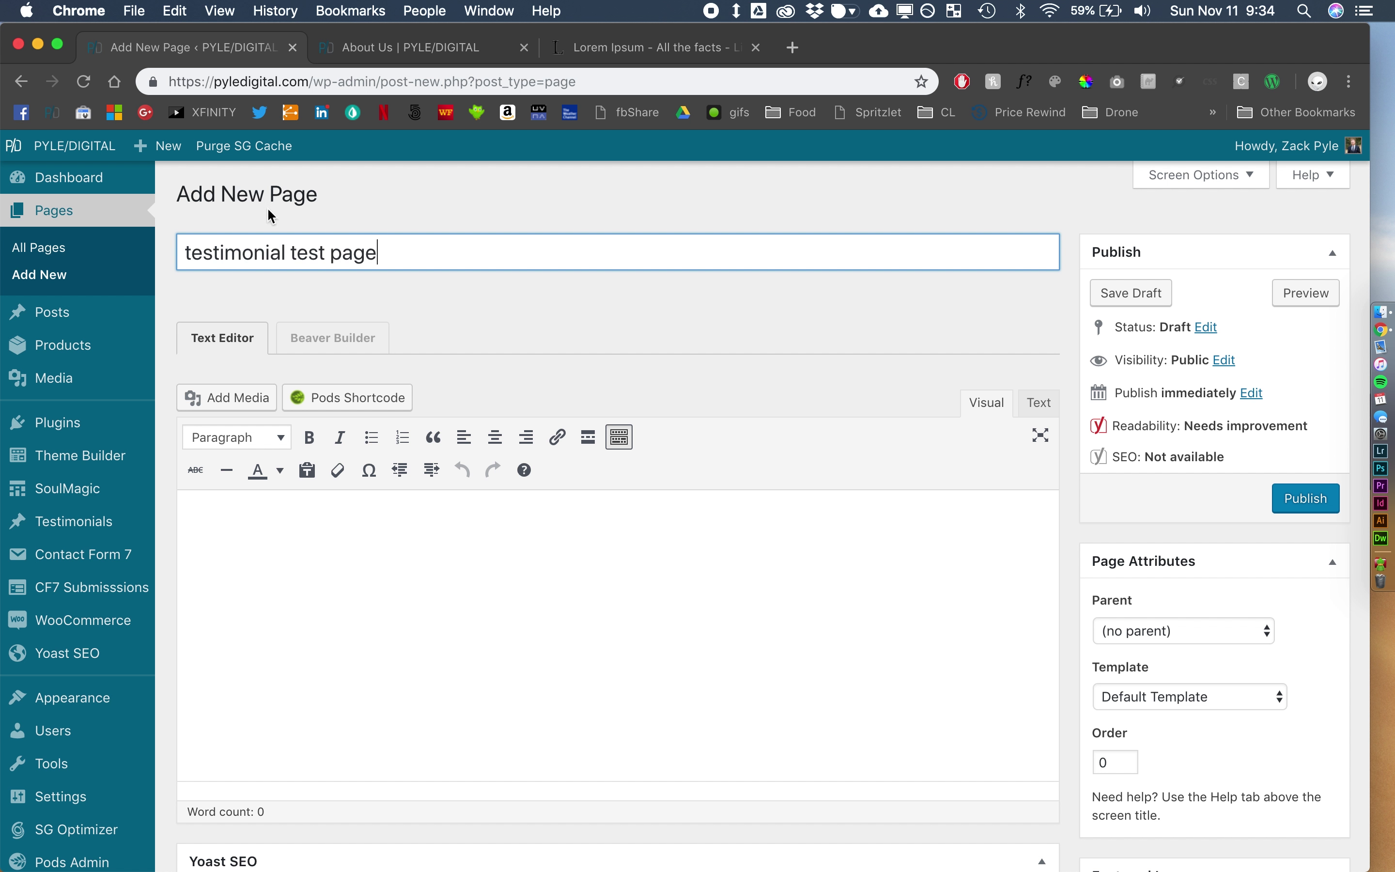
left_click(1297, 500)
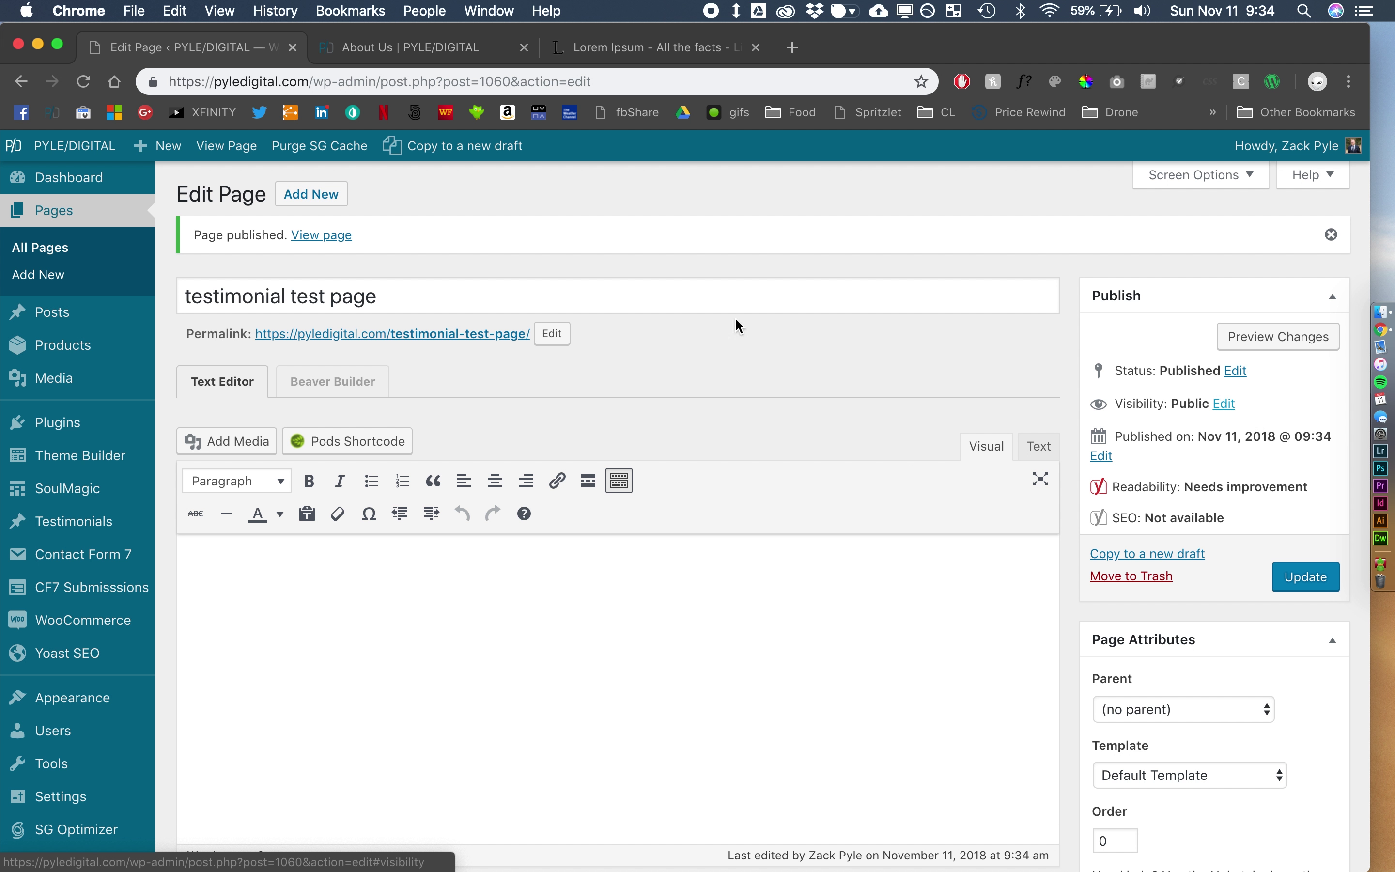
left_click(350, 390)
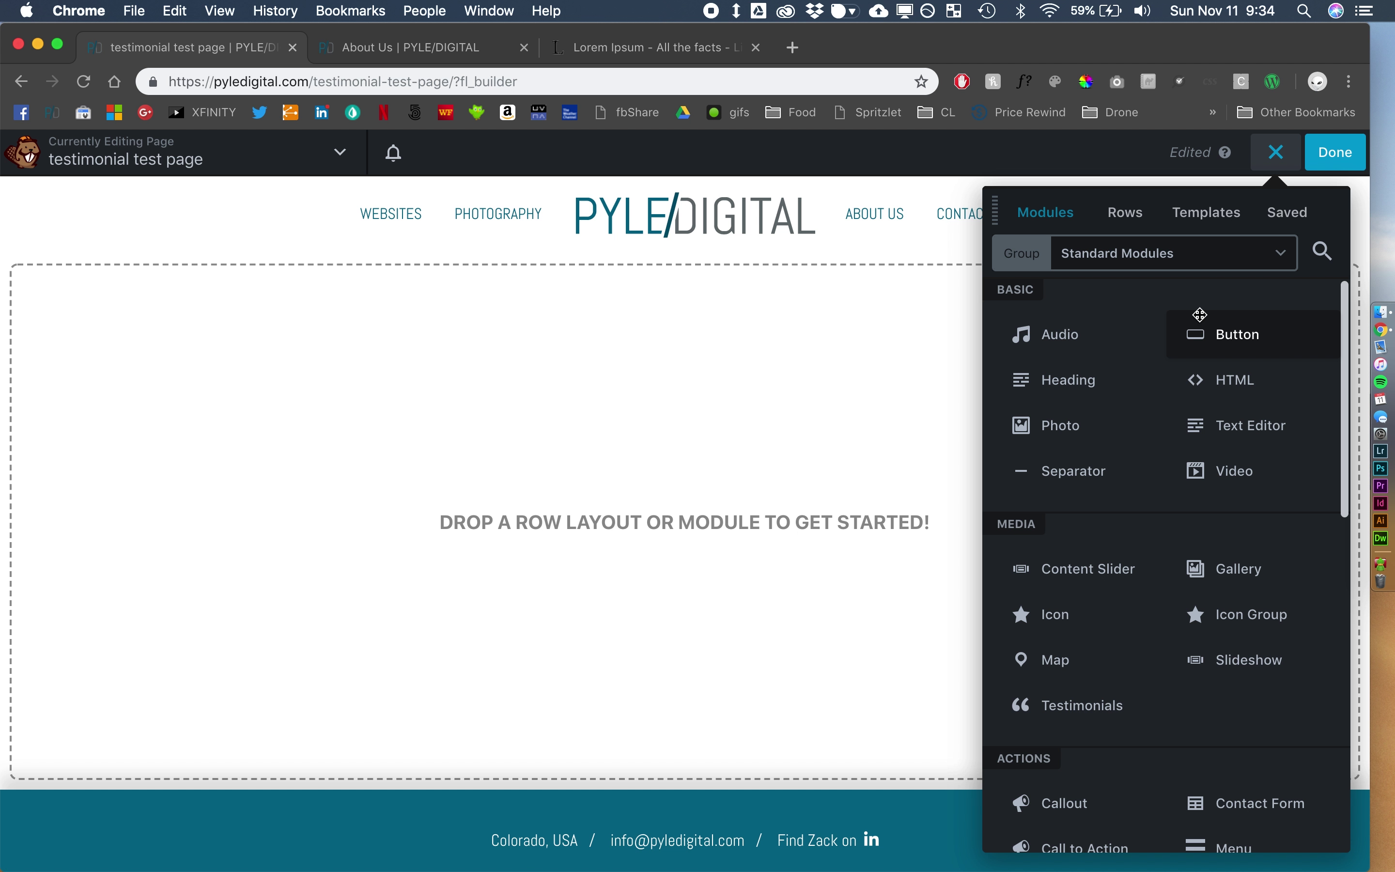
- Search the modules for 'pos' and drop a PowerPack Content Grid onto the page
left_click(1323, 252)
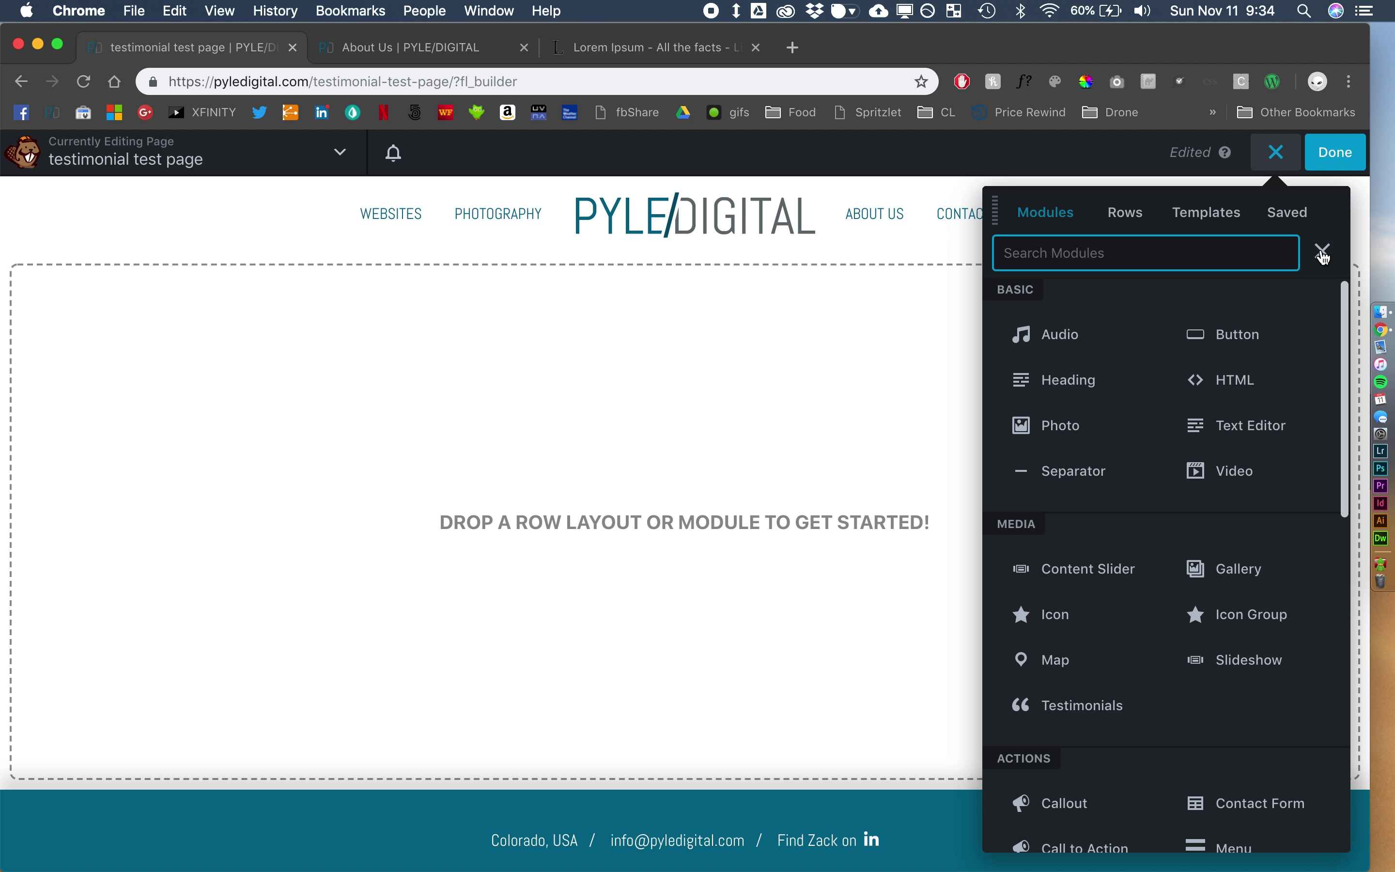
type("post")
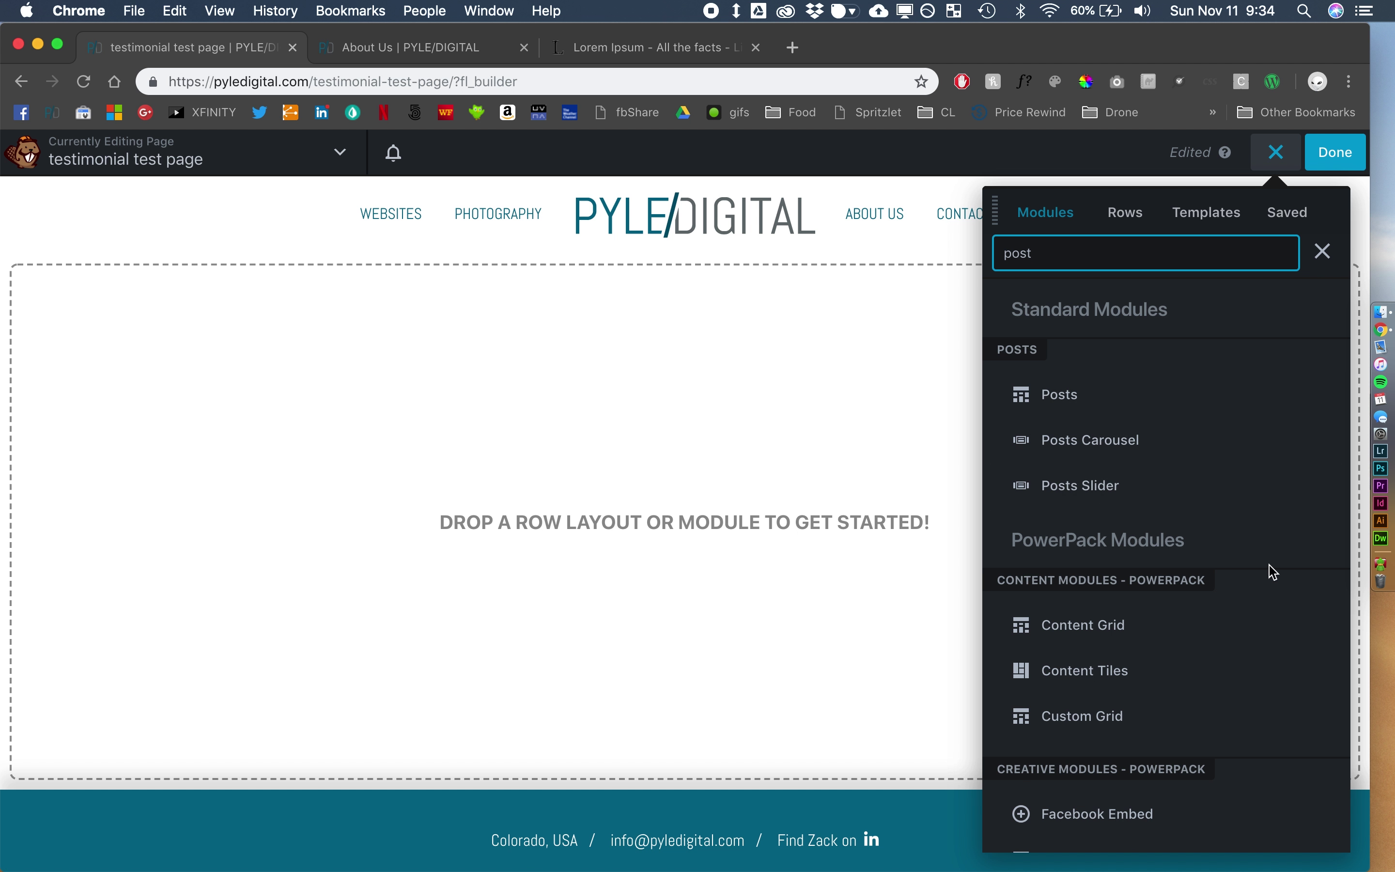
scroll(1274, 573, "down", 8)
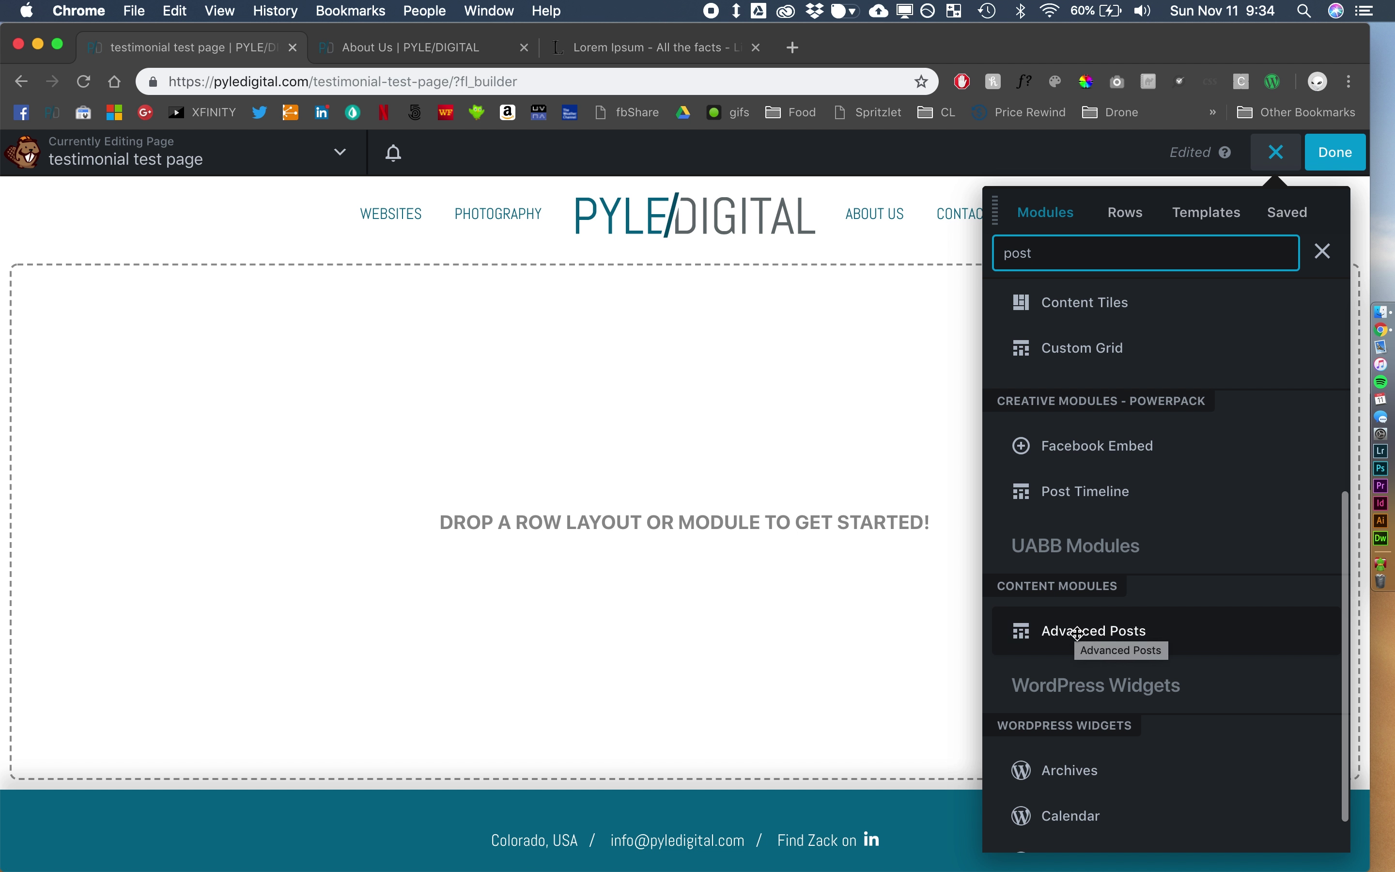
scroll(1106, 634, "up", 5)
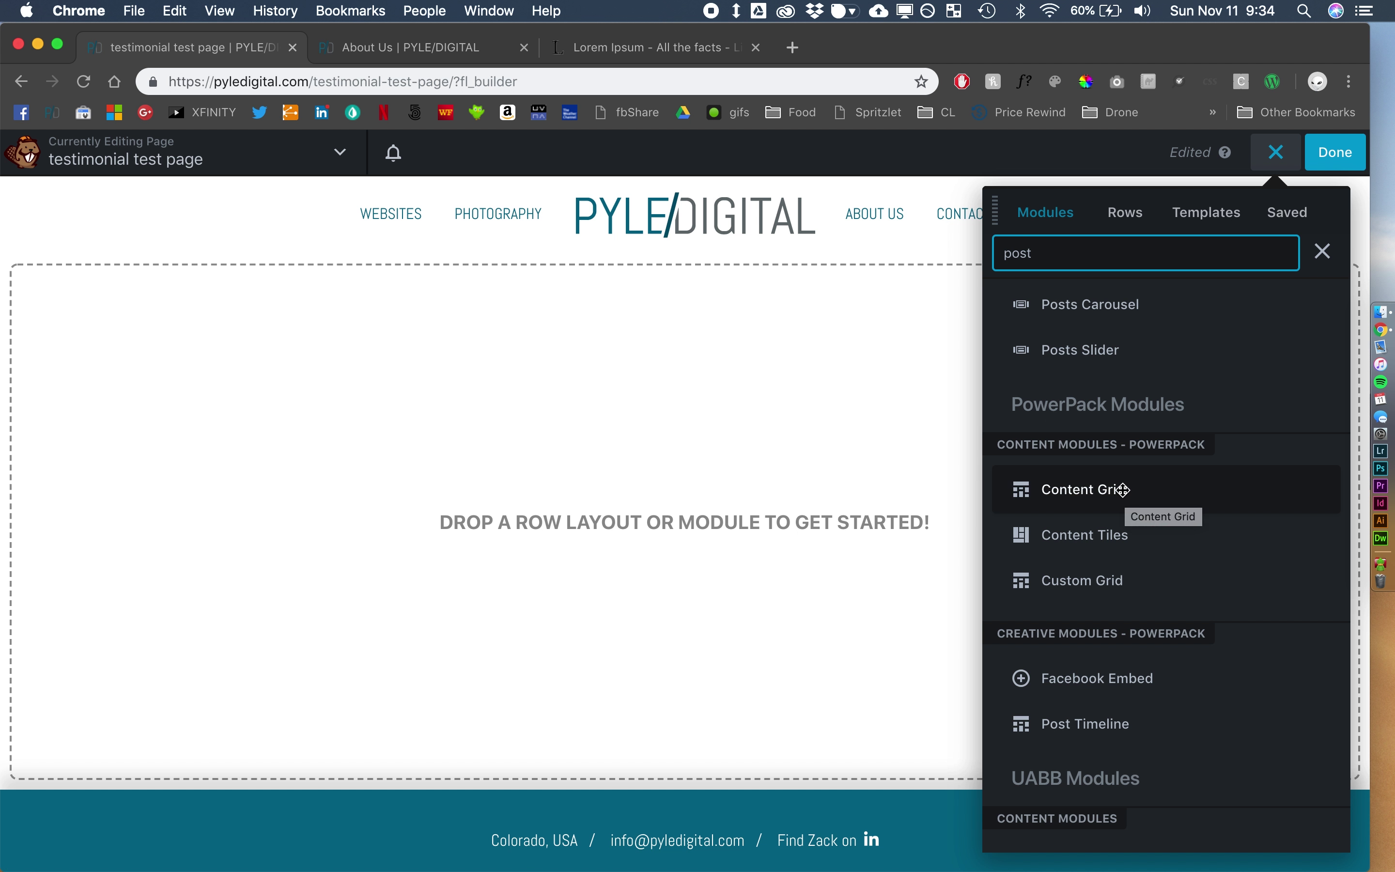
left_click_drag(1113, 491, 692, 496)
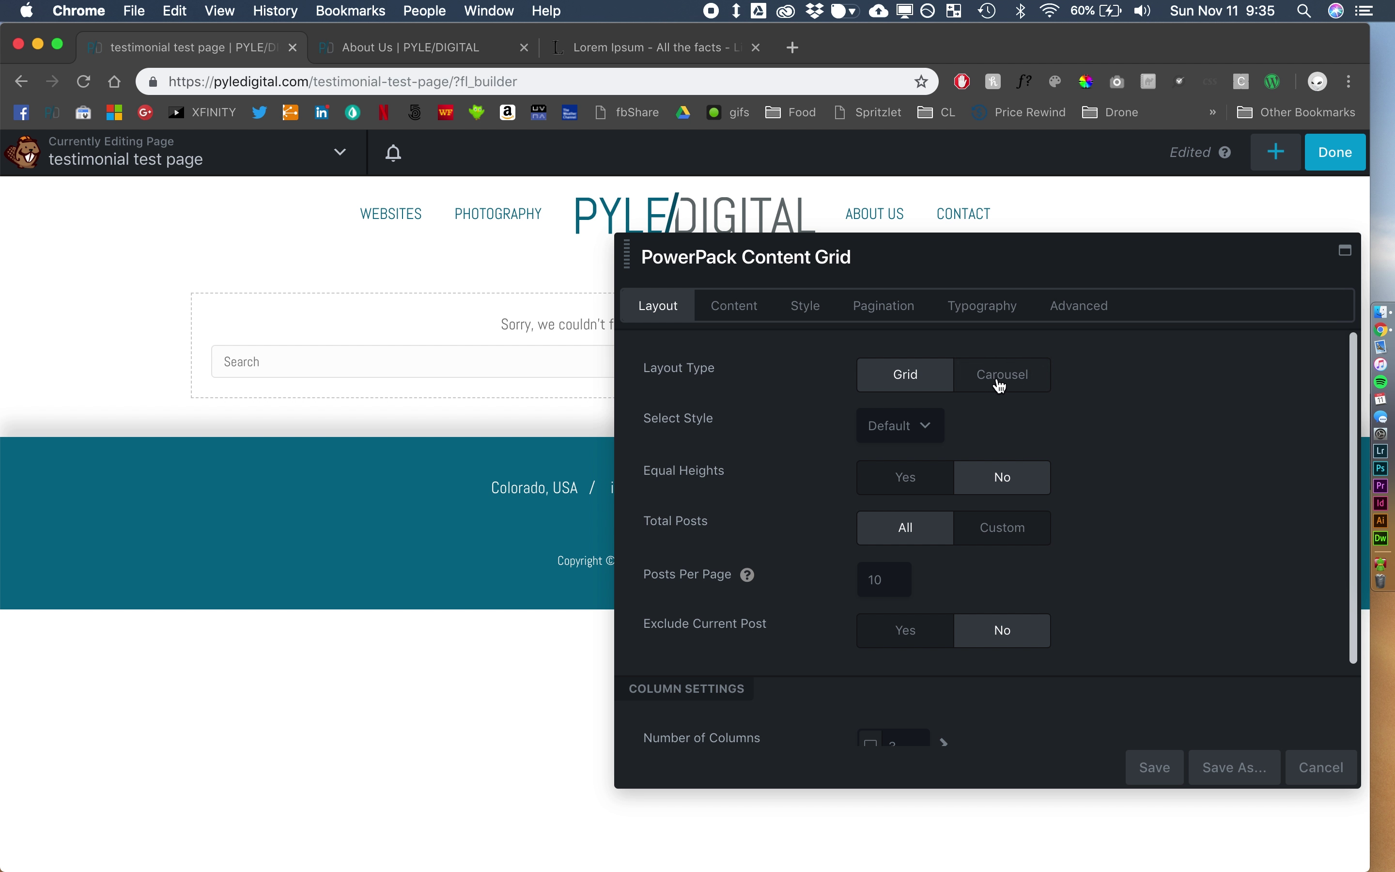
- Switch the Content Grid layout to Carousel and pull posts from the Testimonials post type
left_click(1000, 385)
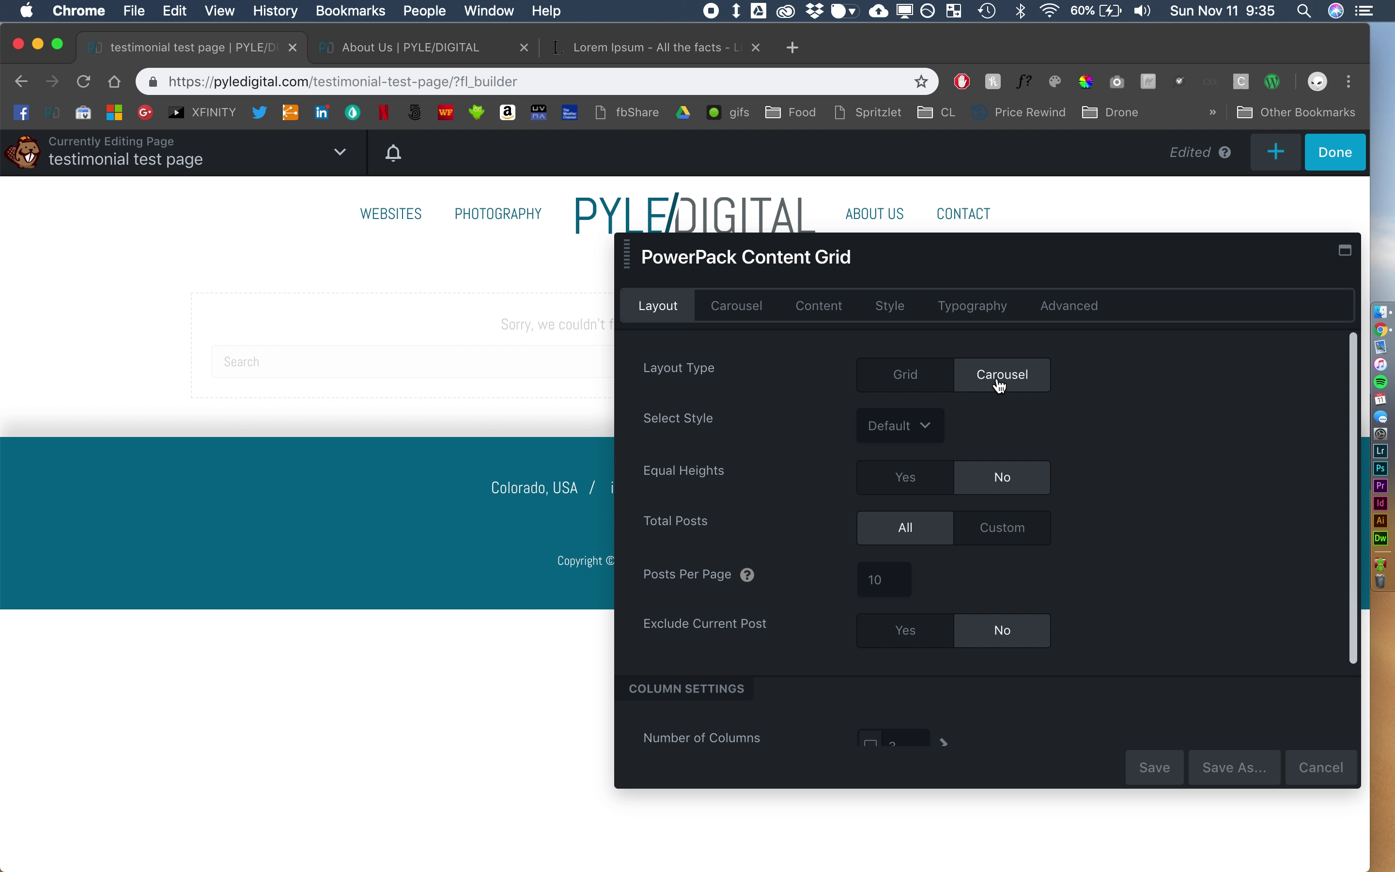
left_click(823, 310)
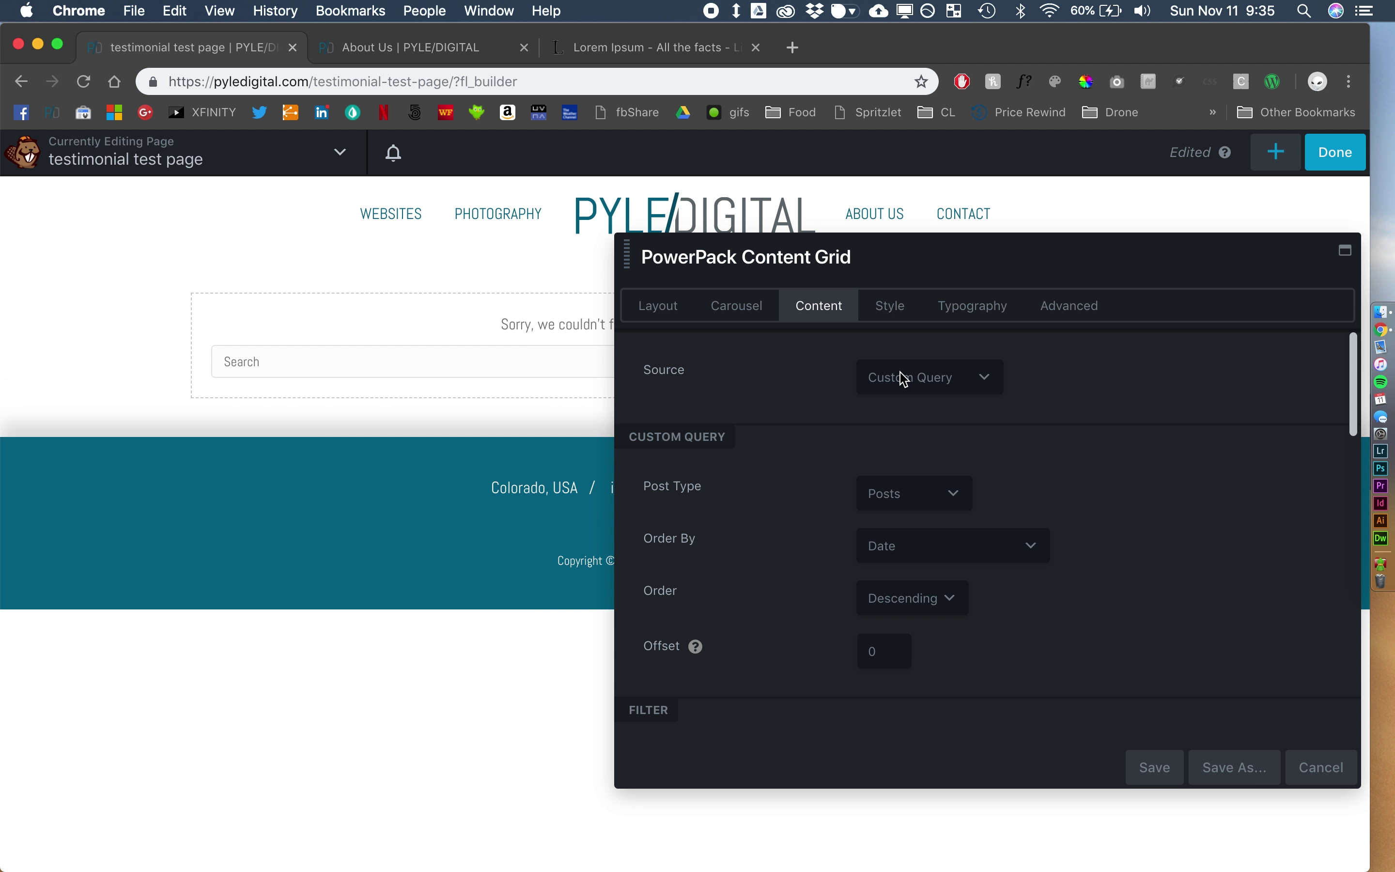
left_click(909, 484)
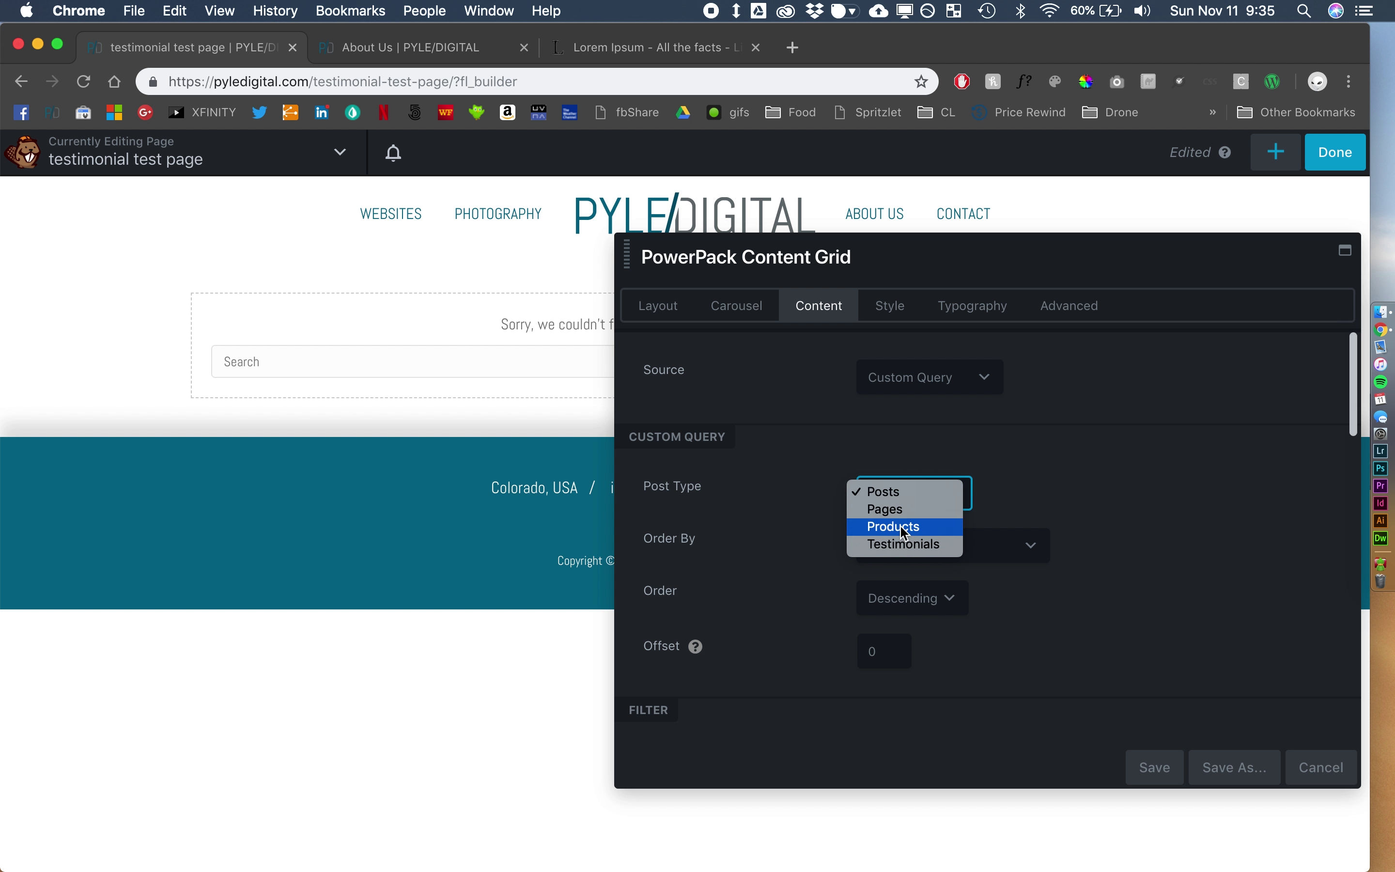
left_click(908, 554)
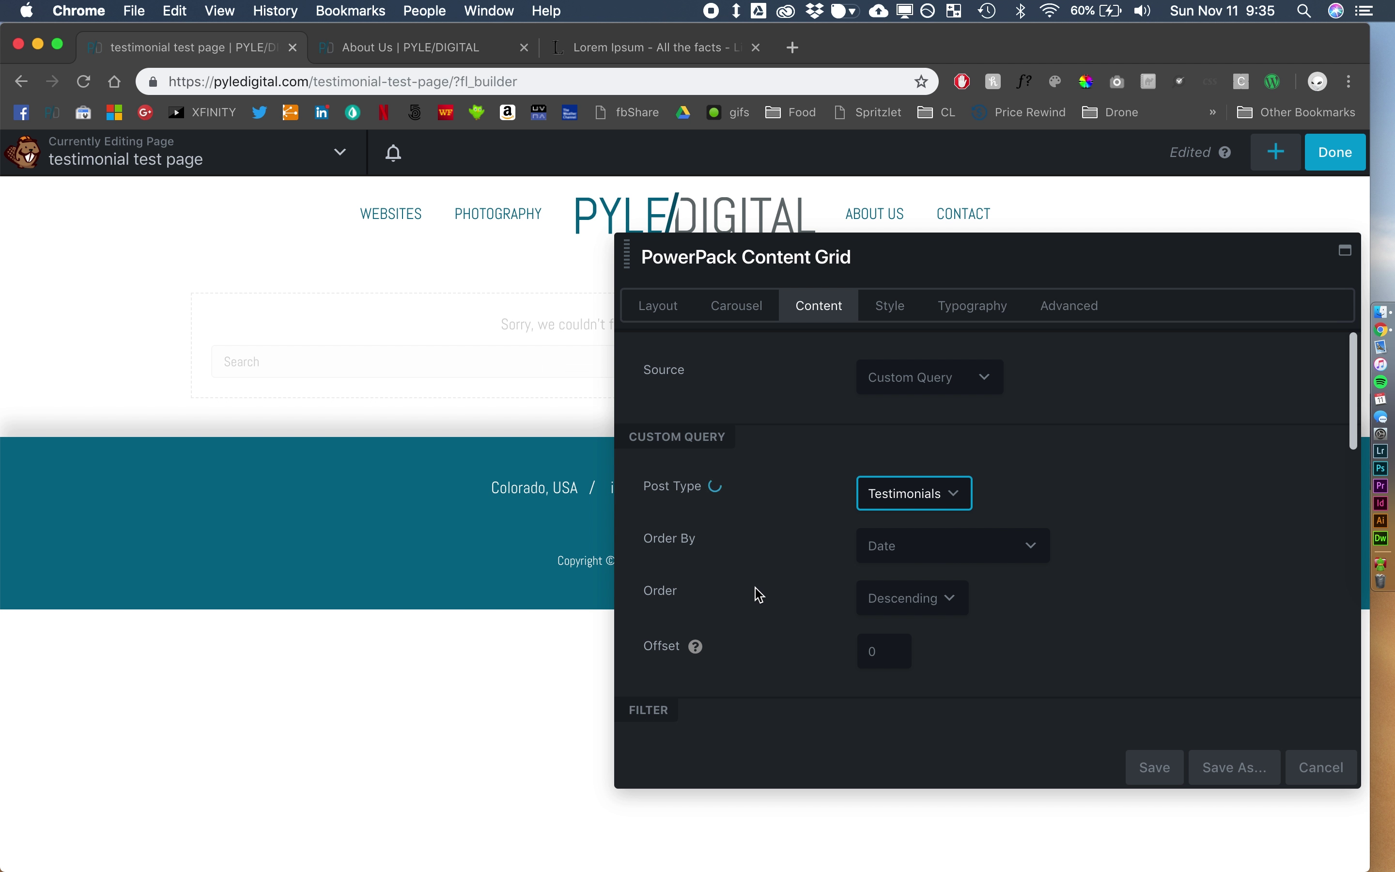
scroll(495, 610, "down", 2)
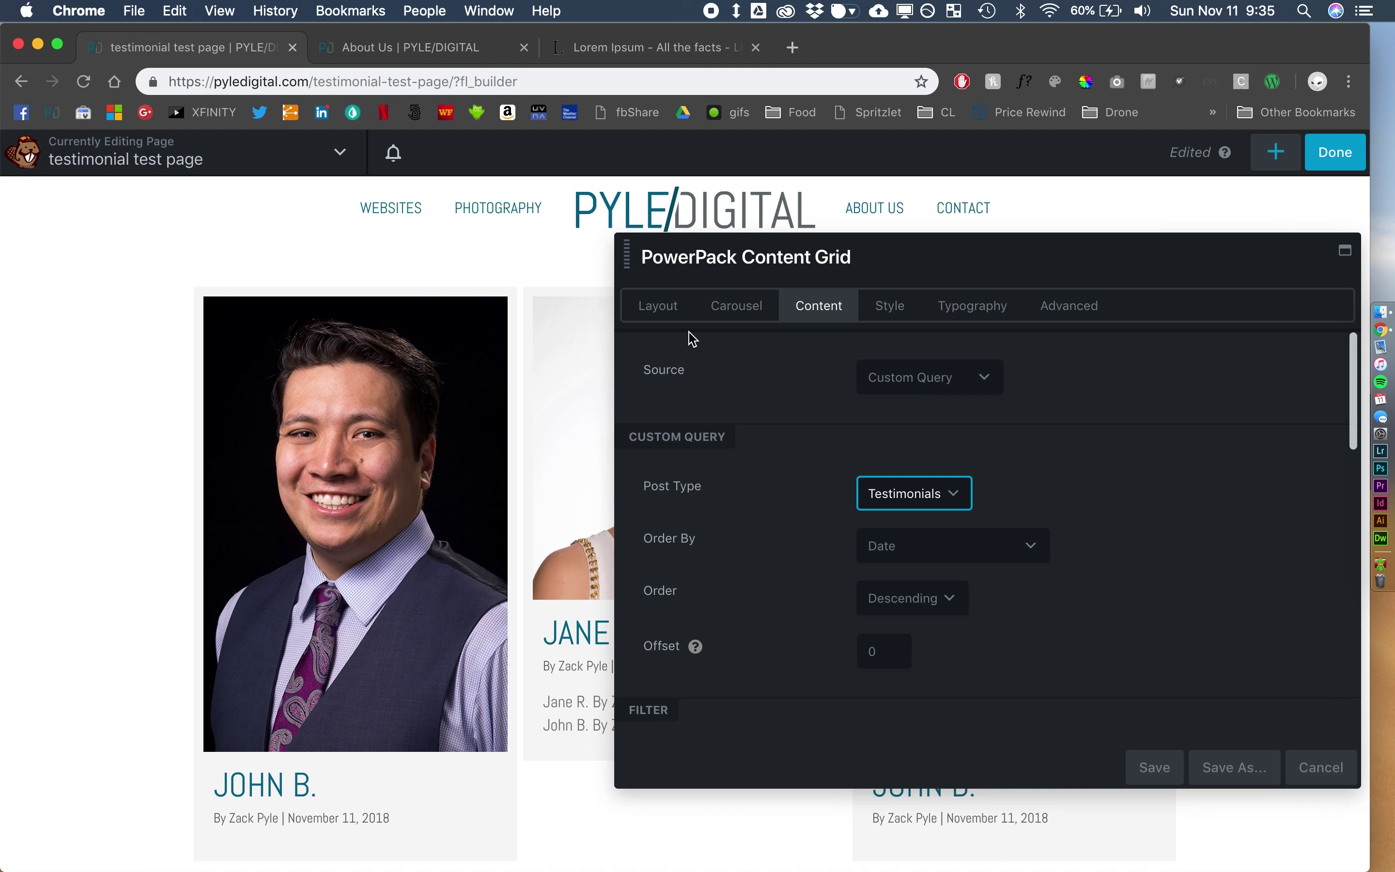
- Set the number of columns to 1 for desktop, tablet and mobile
left_click(670, 309)
scroll(781, 558, "down", 2)
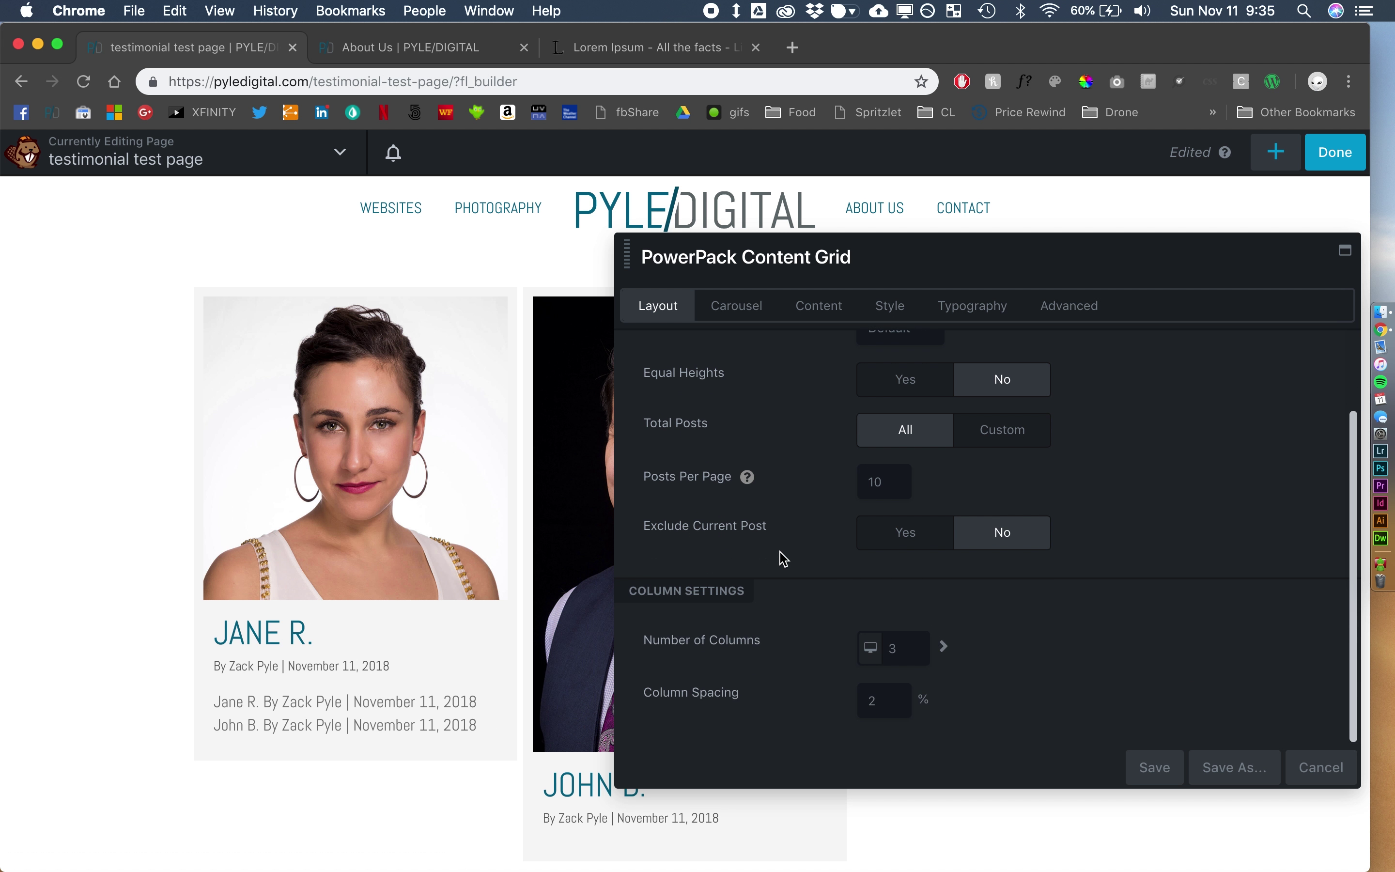
left_click(944, 646)
left_click(911, 650)
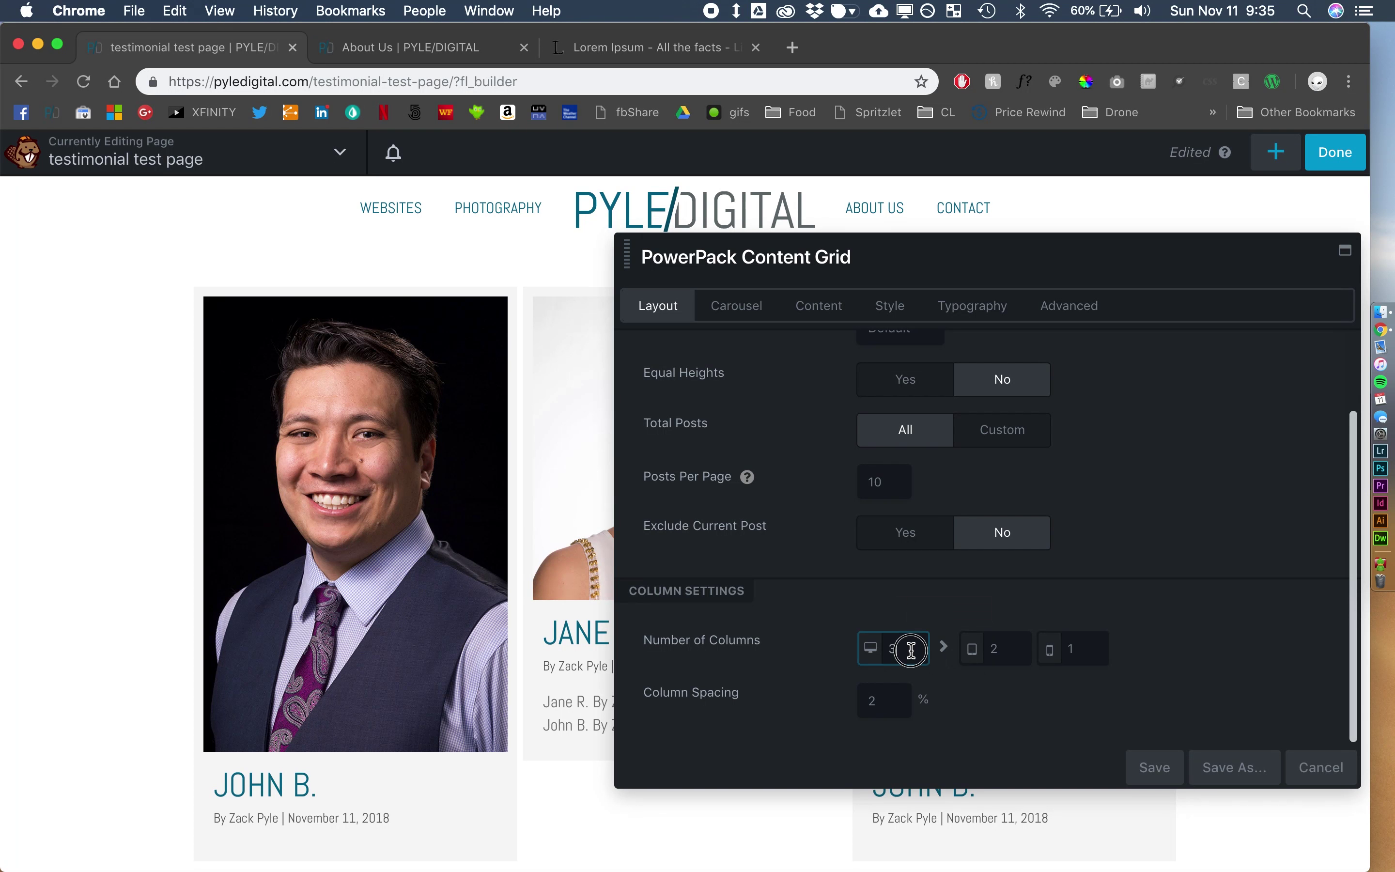
key("BackSpace")
type("1")
key("Tab")
key("BackSpace")
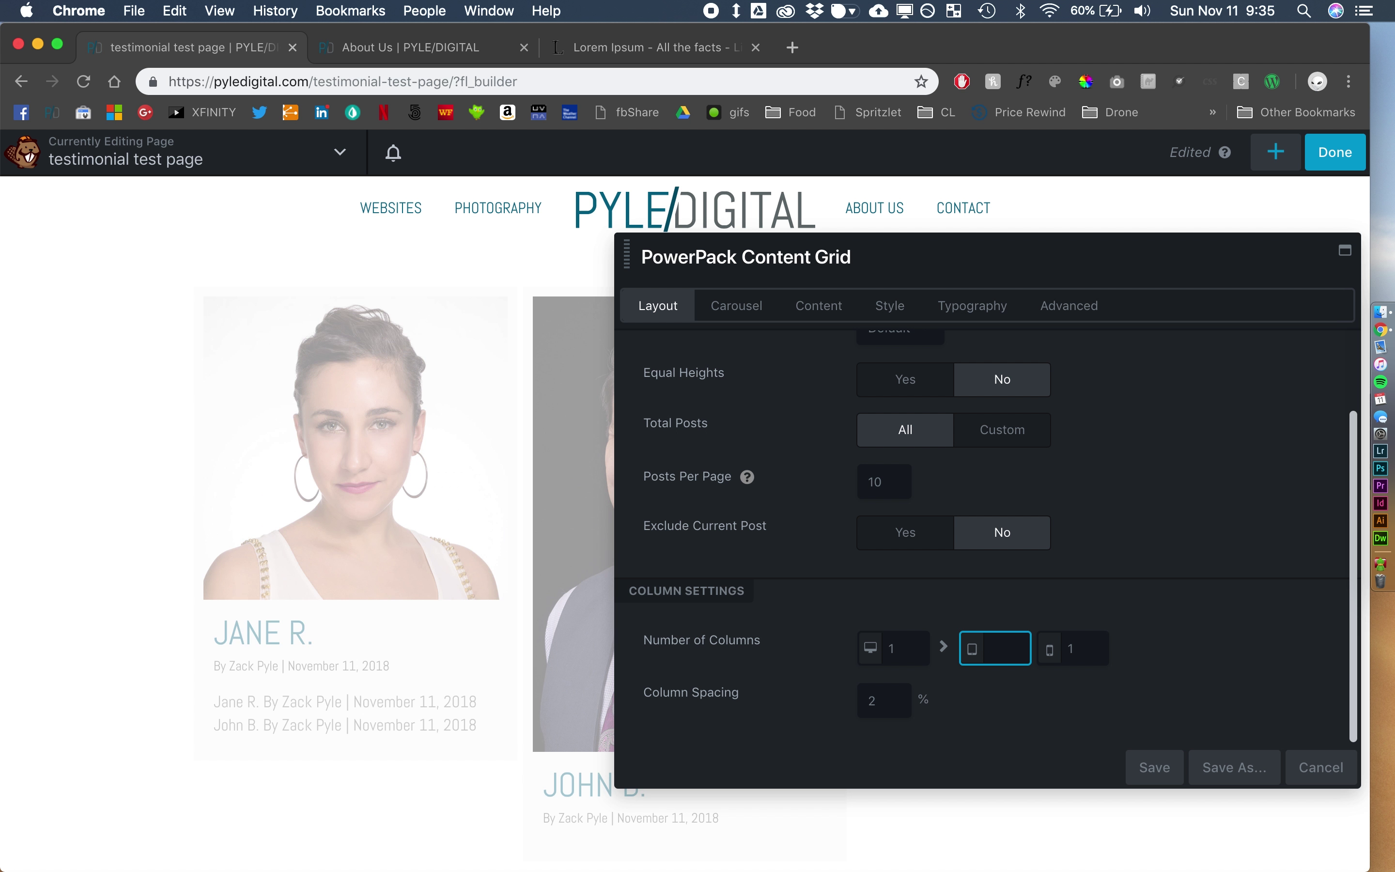
key("Tab")
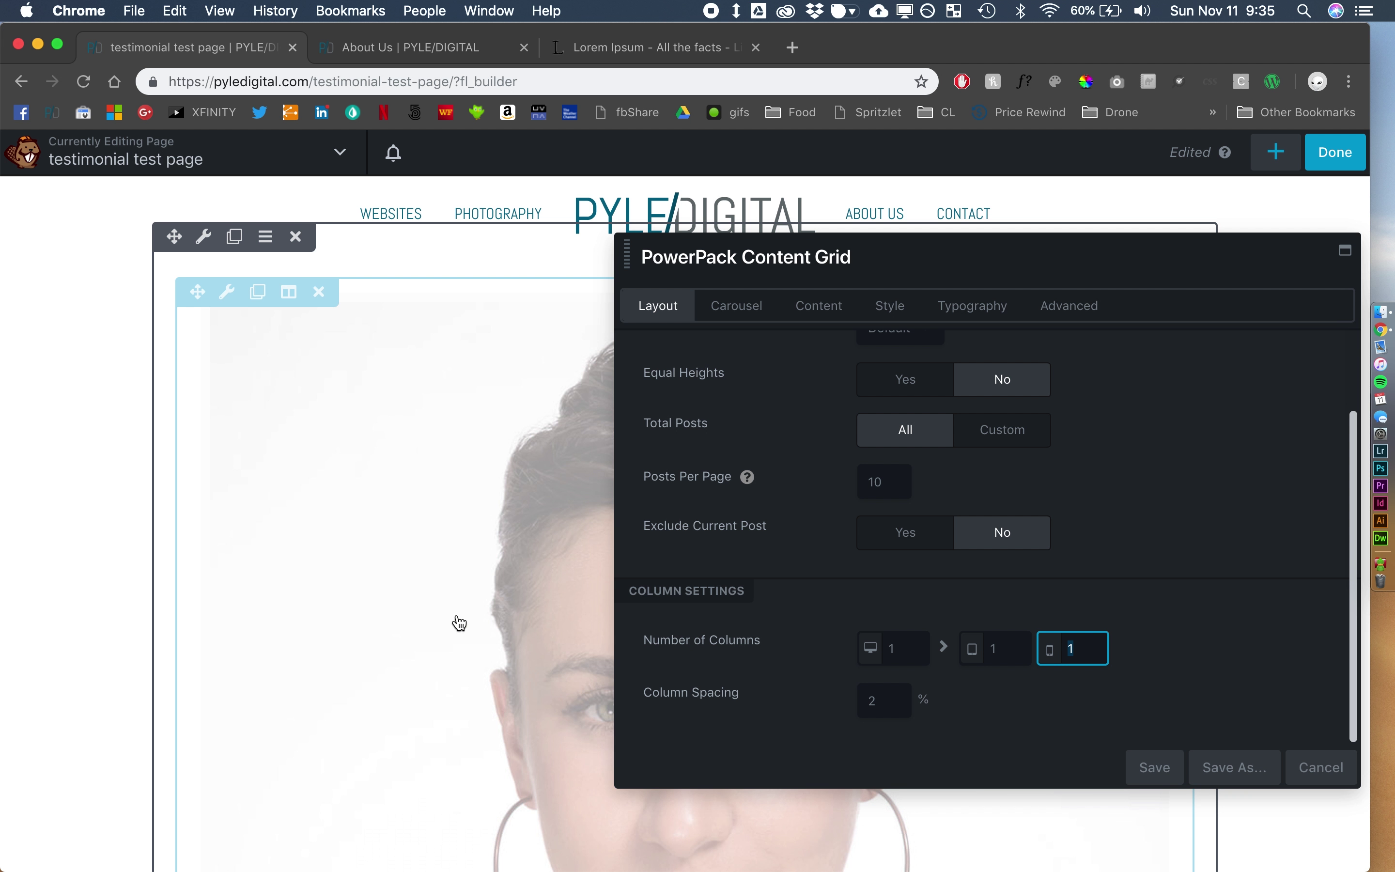
scroll(459, 623, "down", 15)
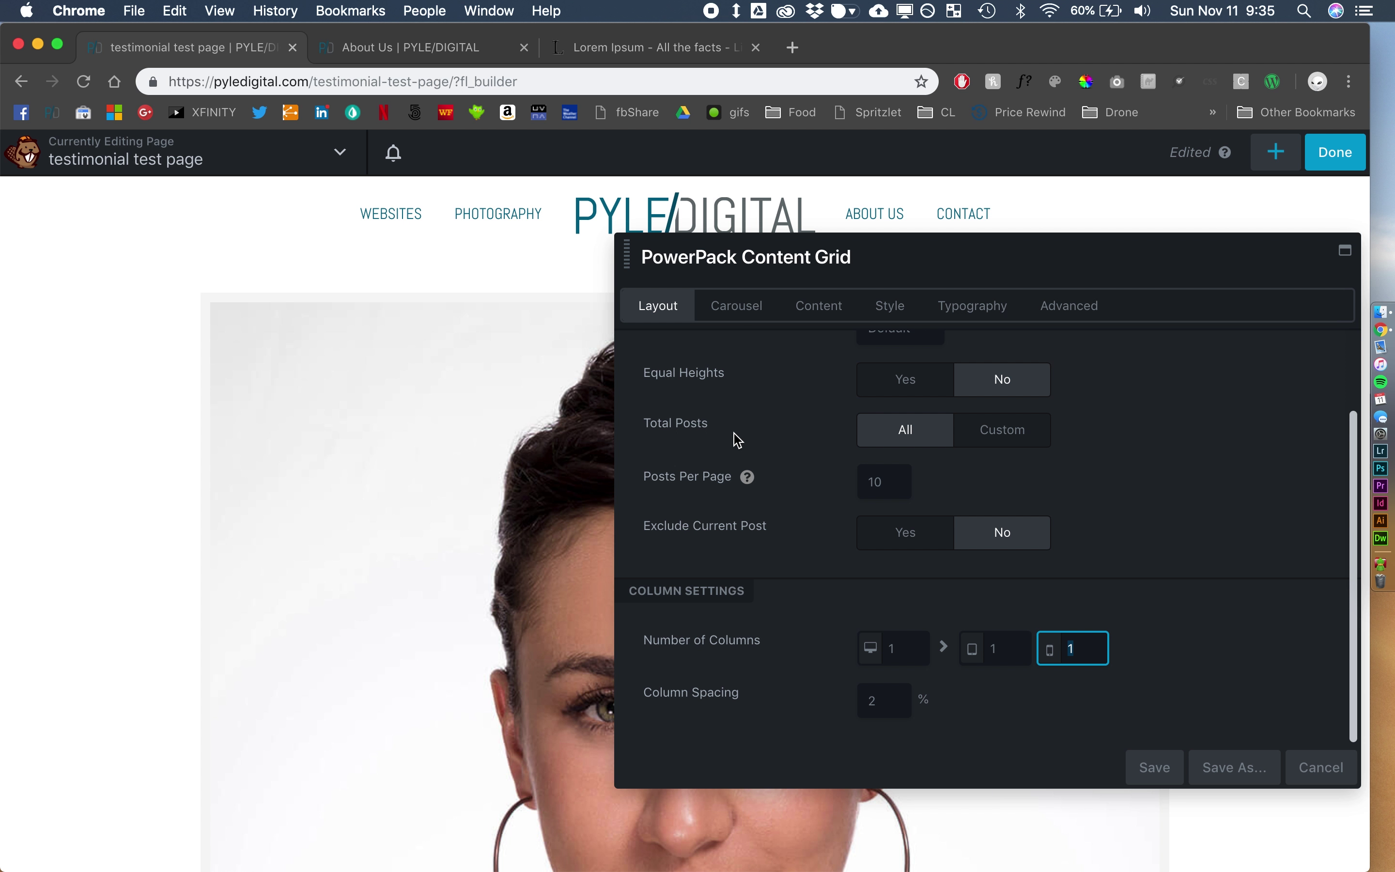
- Turn on Equal Heights so all carousel cards are the same height
left_click(885, 479)
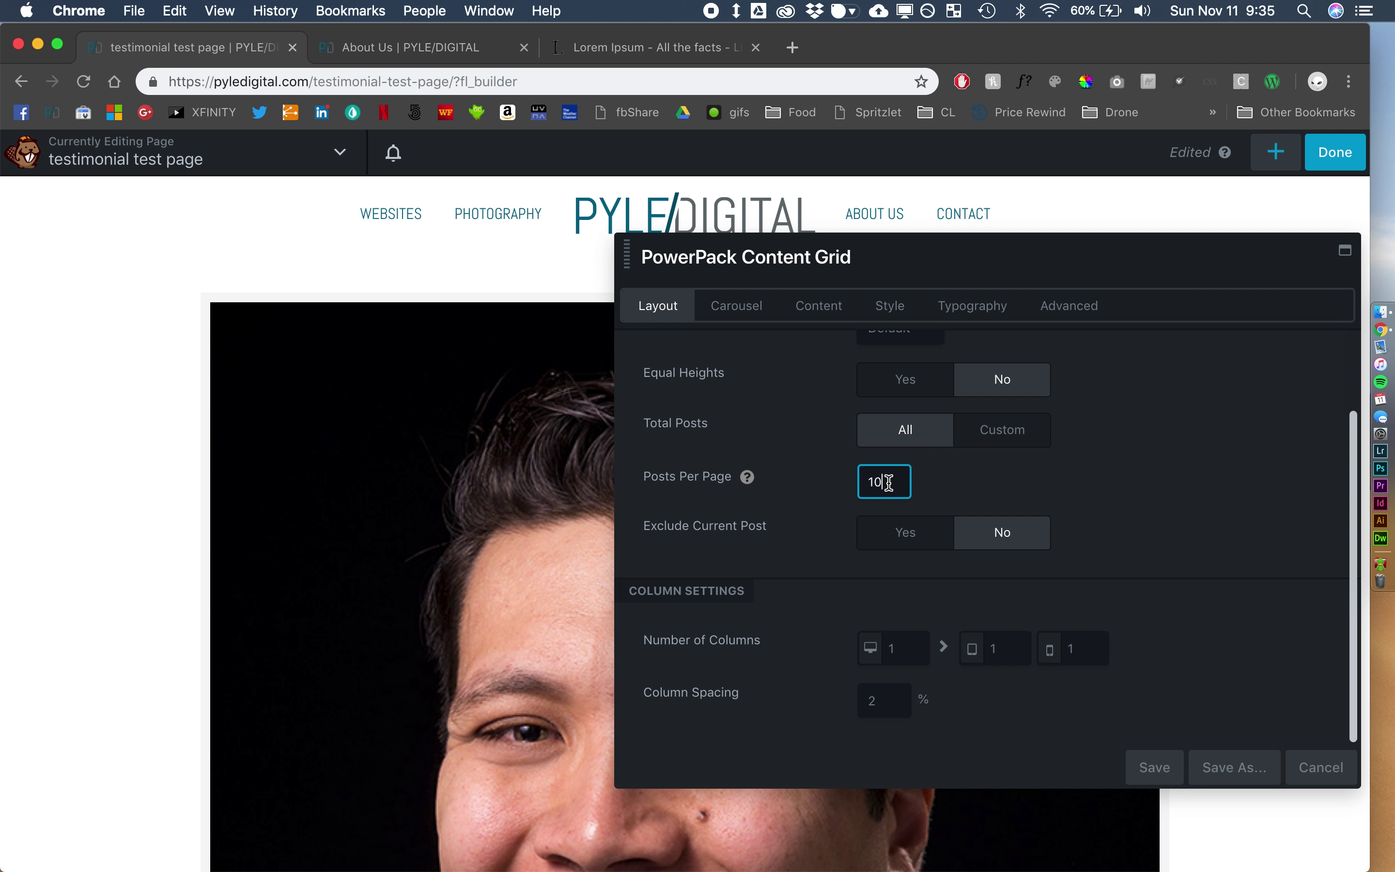
scroll(769, 478, "up", 3)
left_click(892, 478)
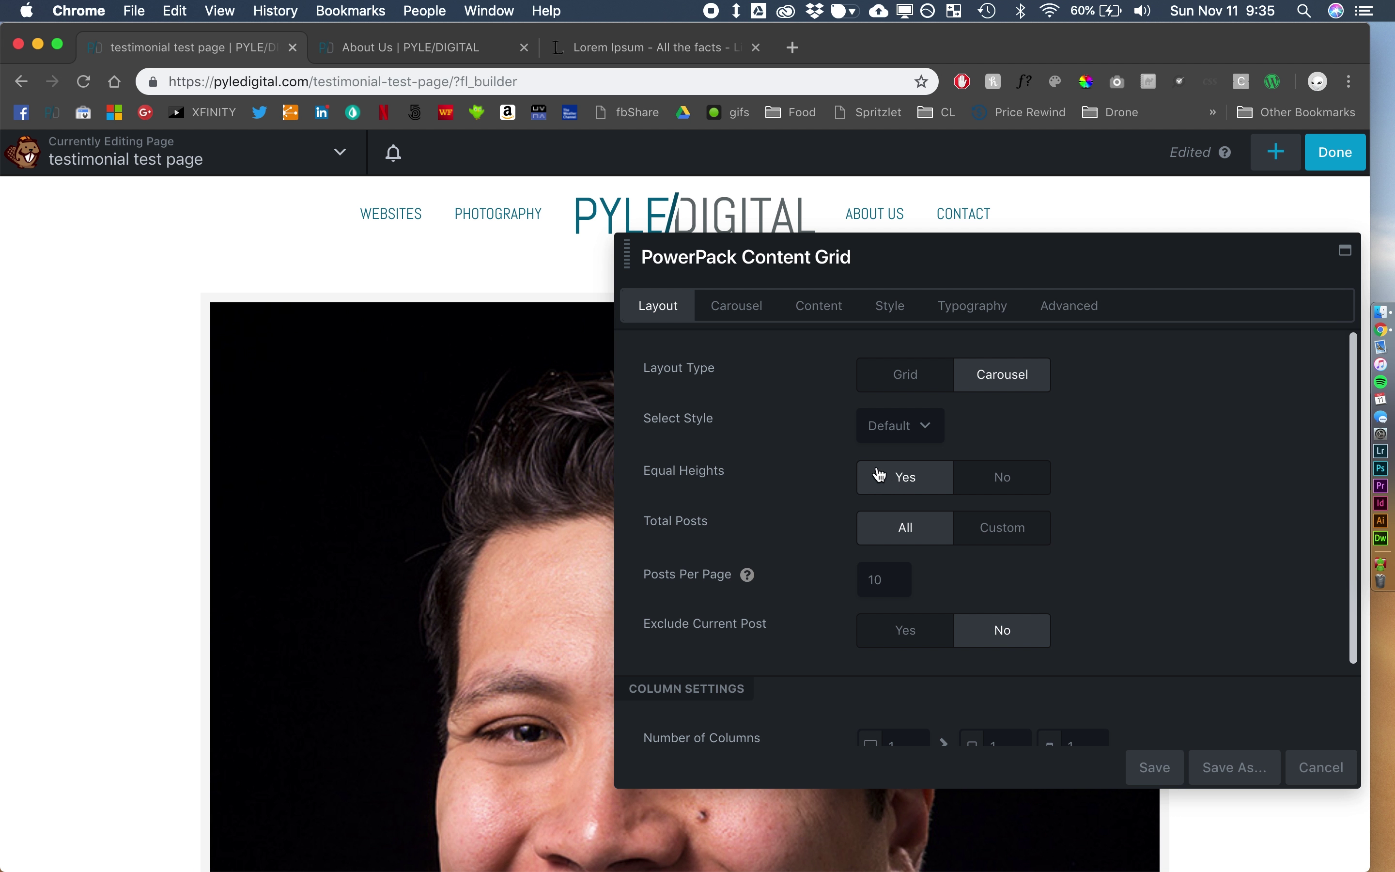
left_click(758, 311)
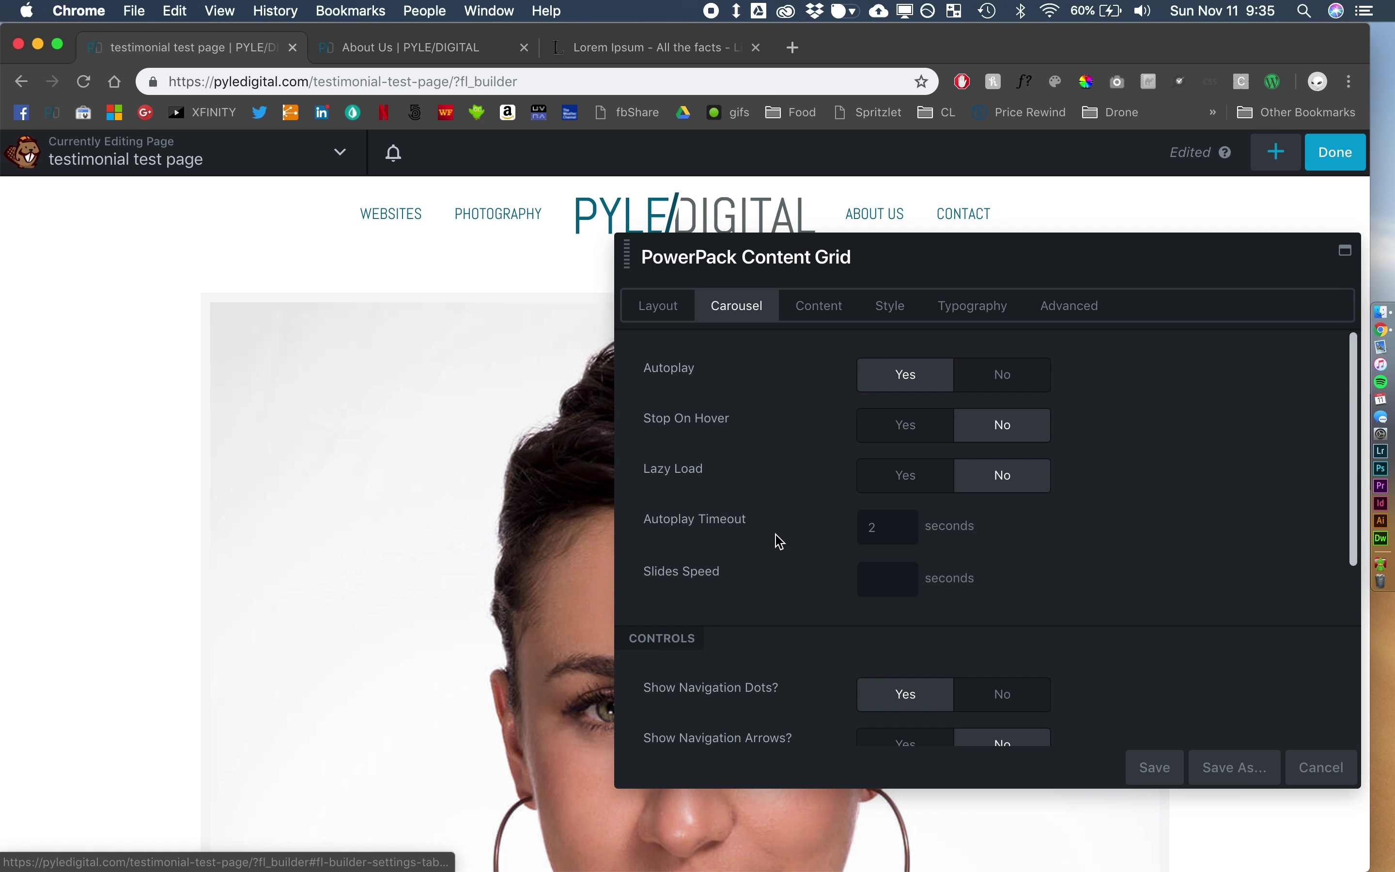
- Set Autoplay Timeout to 8 seconds and Slides Speed to 1 second, and turn on Stop On Hover
double_click(880, 527)
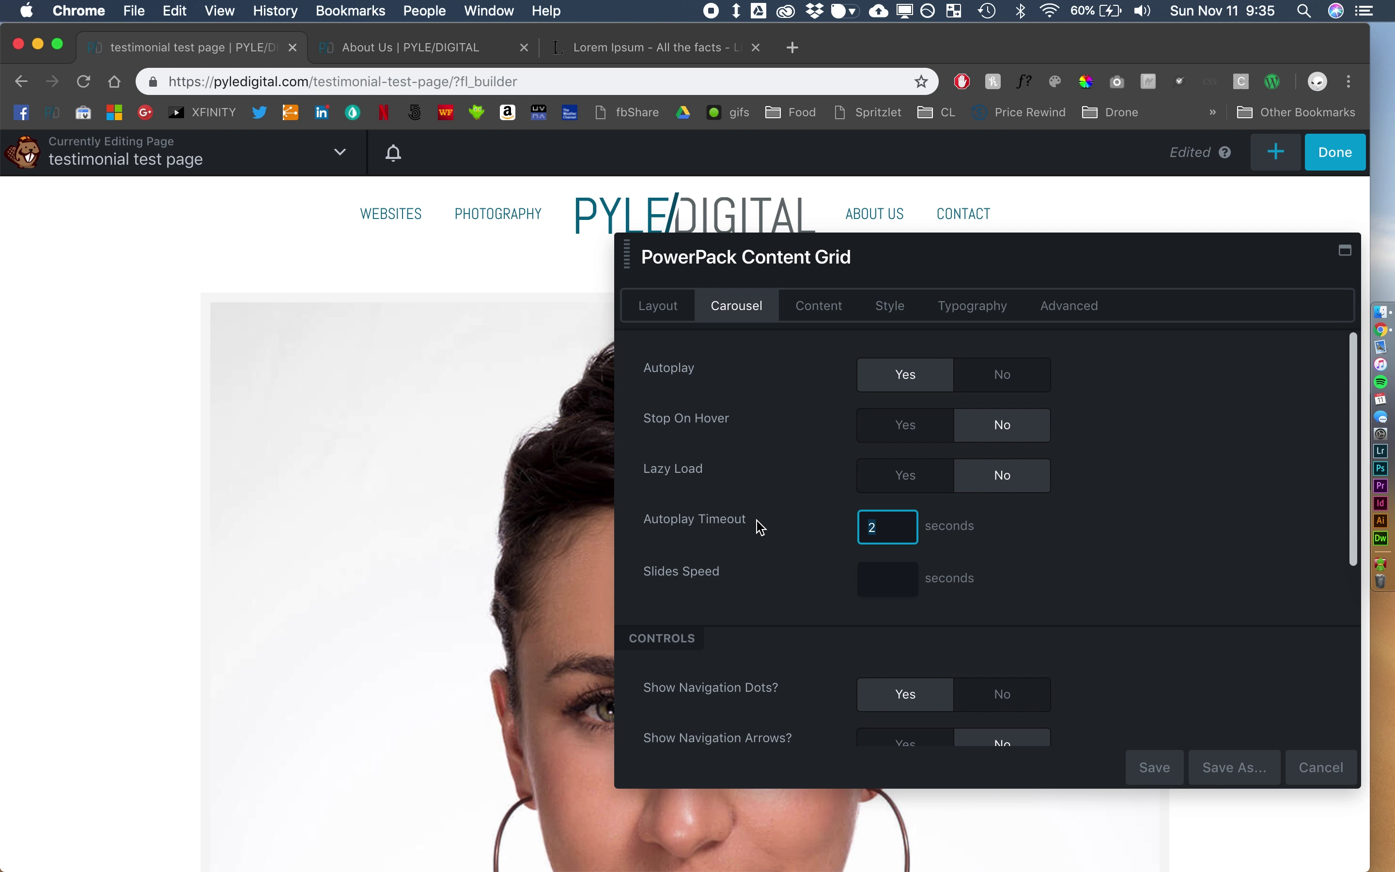
left_click(887, 578)
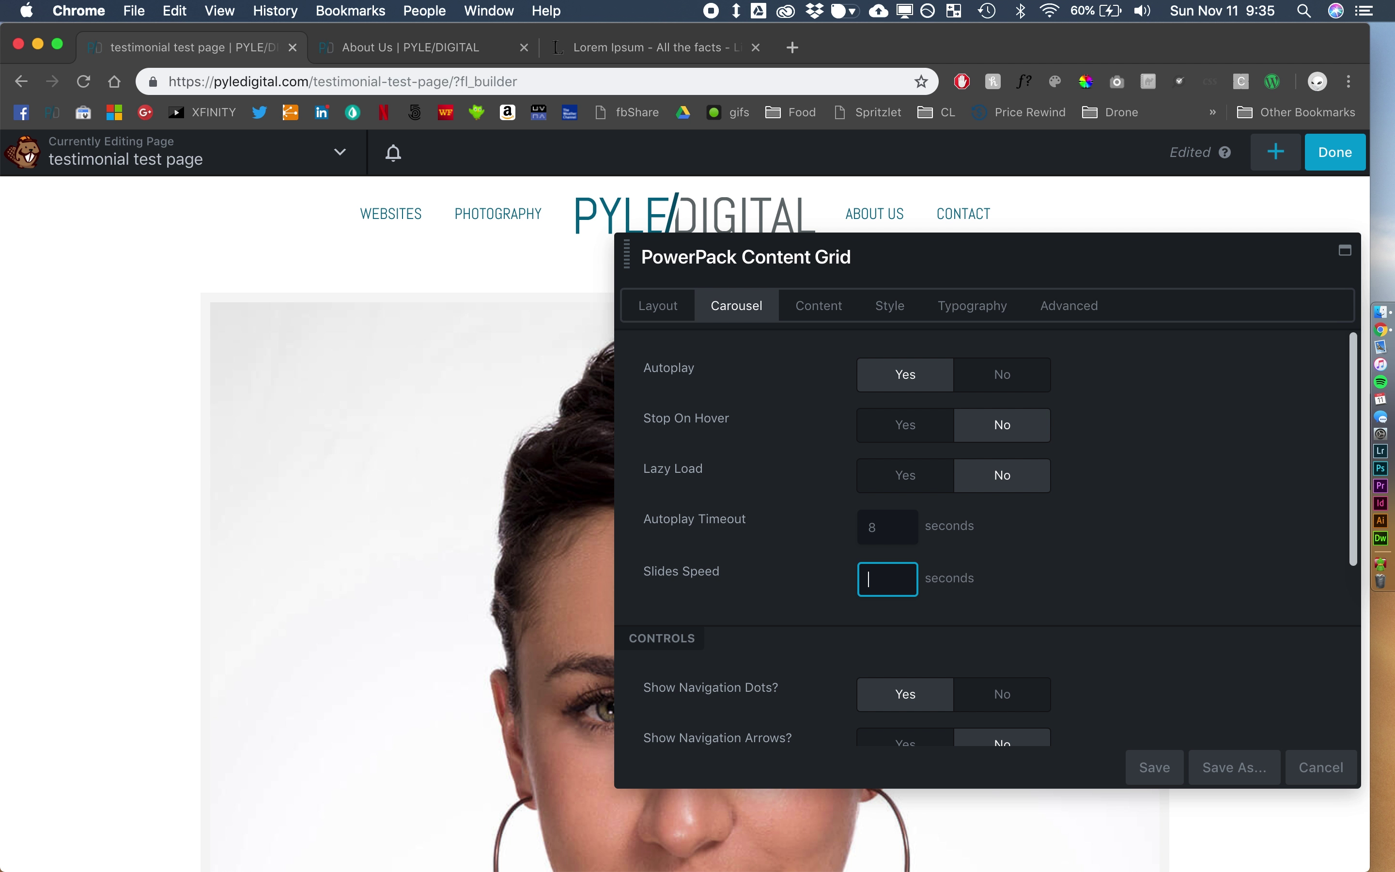
scroll(763, 535, "down", 5)
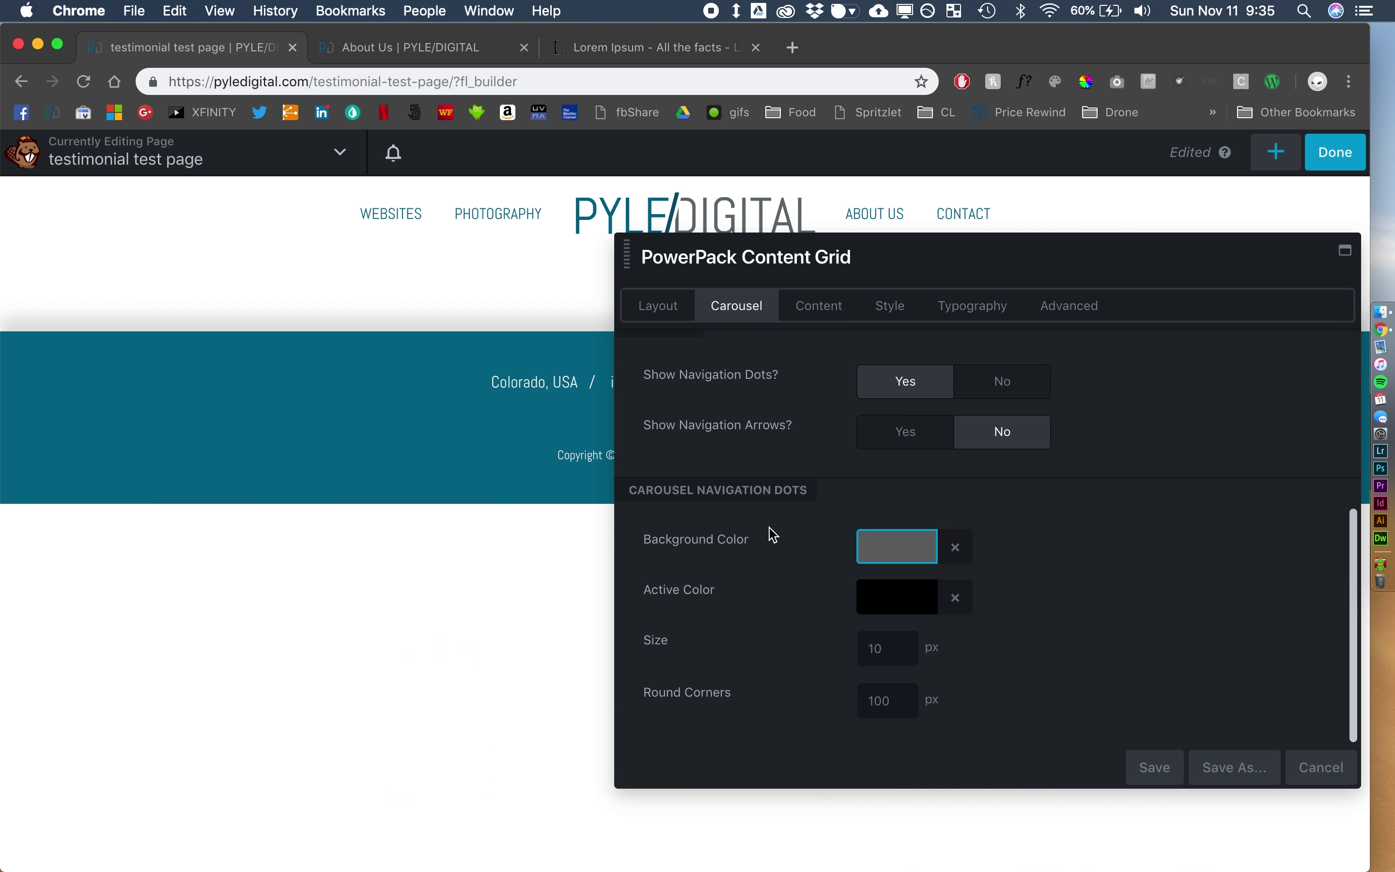
scroll(778, 516, "up", 5)
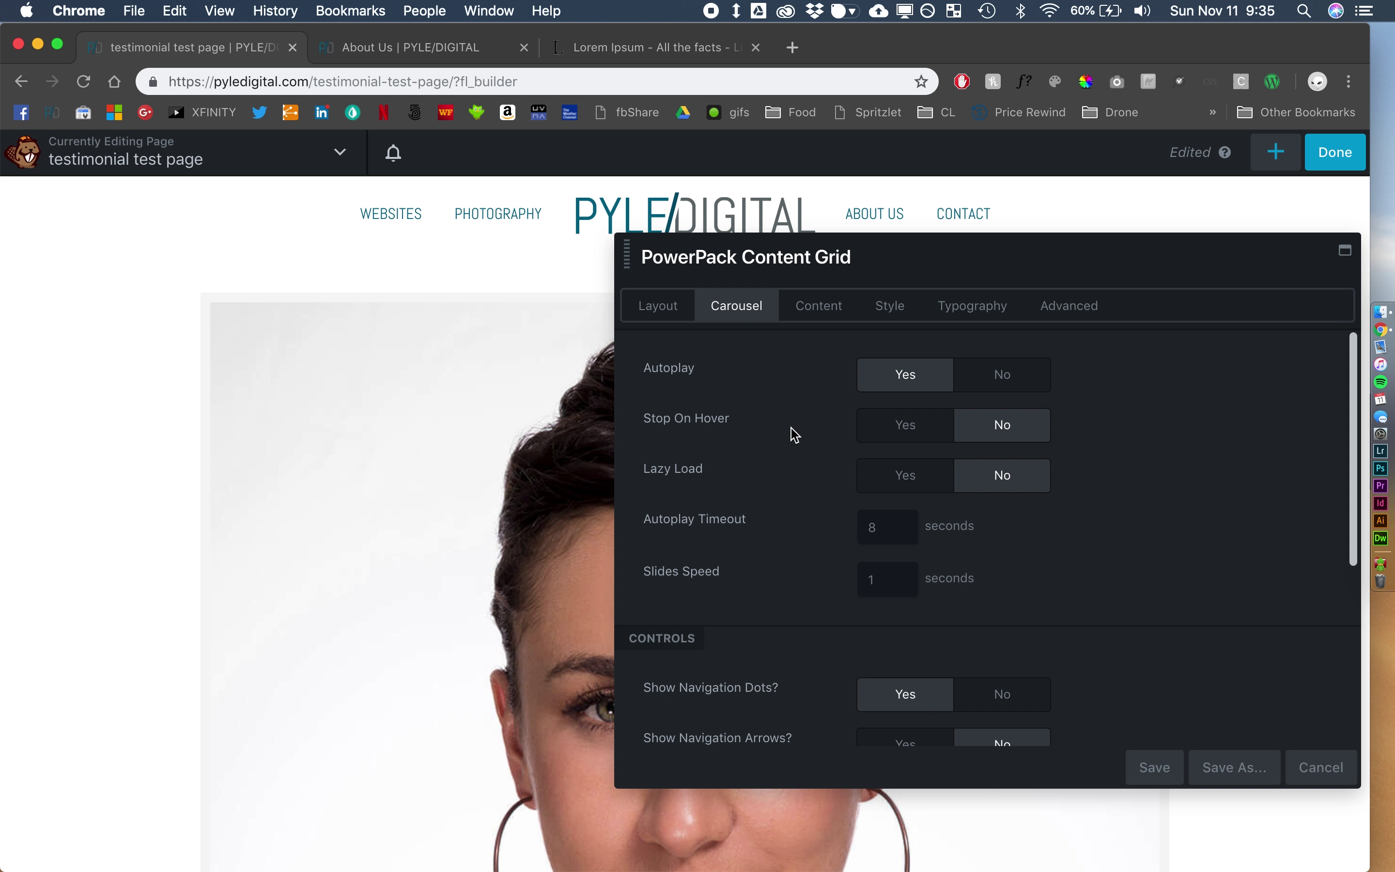
left_click(905, 437)
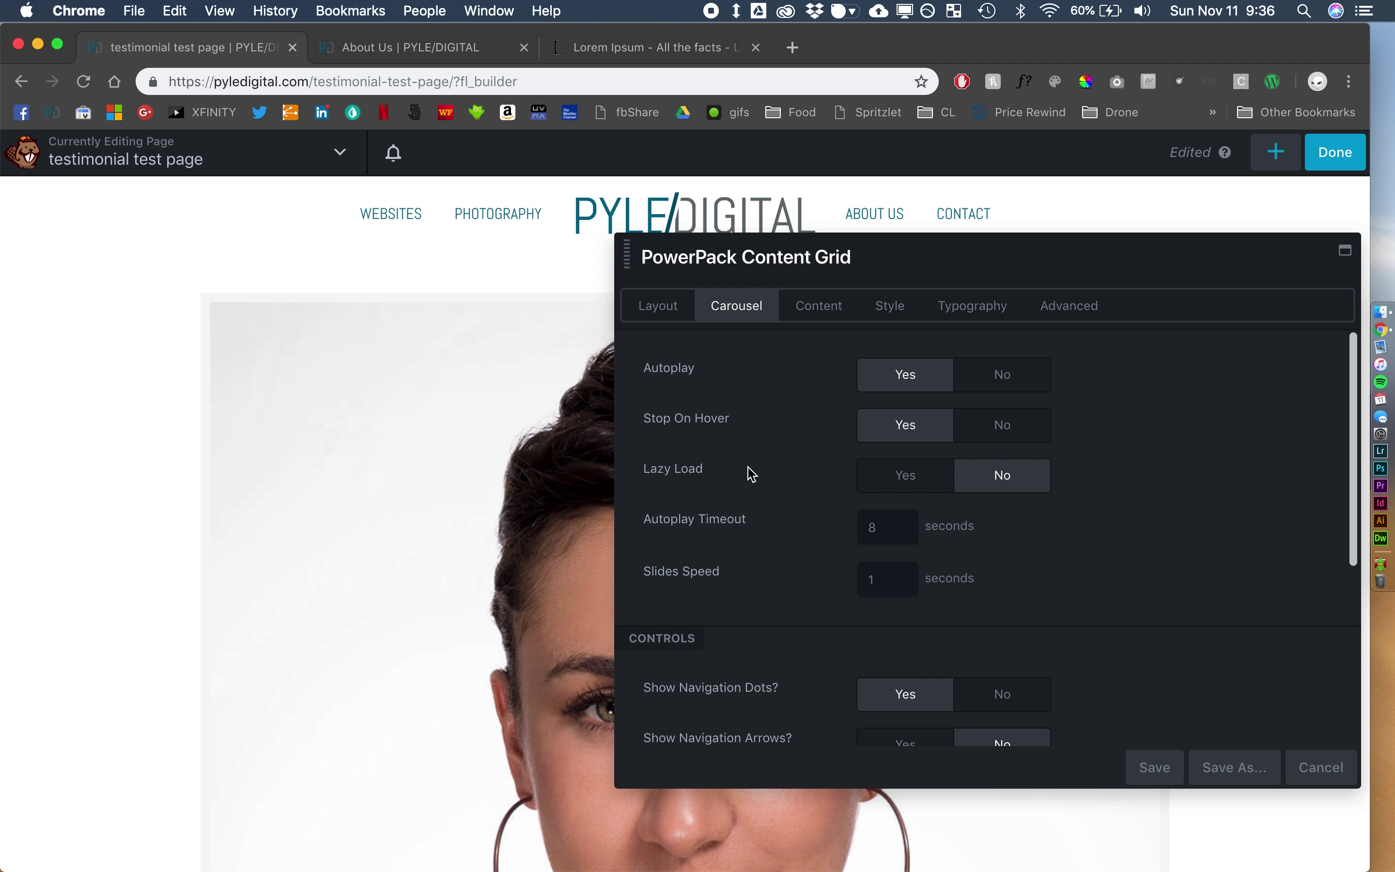
scroll(752, 474, "down", 3)
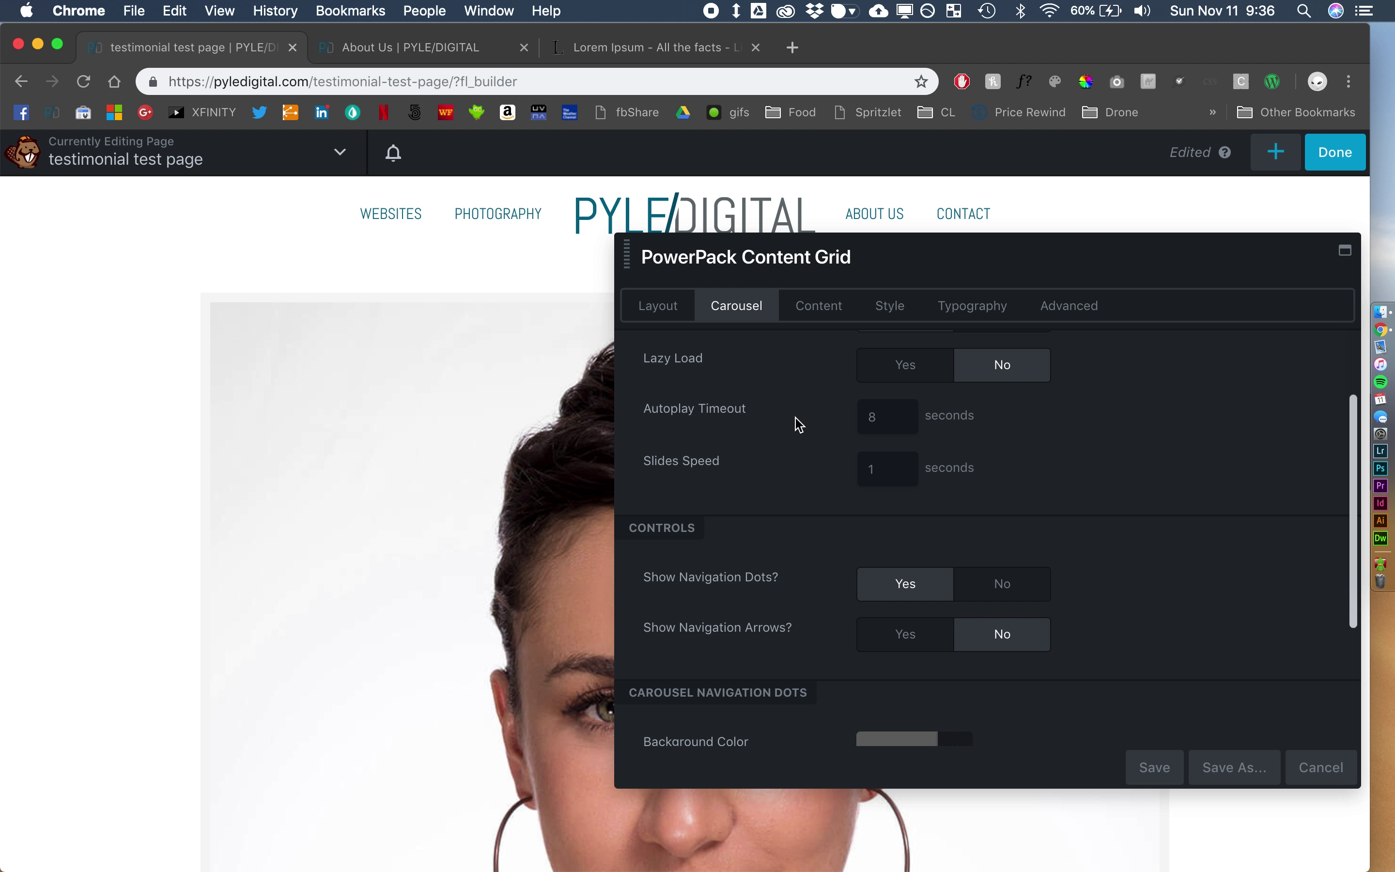
scroll(791, 451, "down", 5)
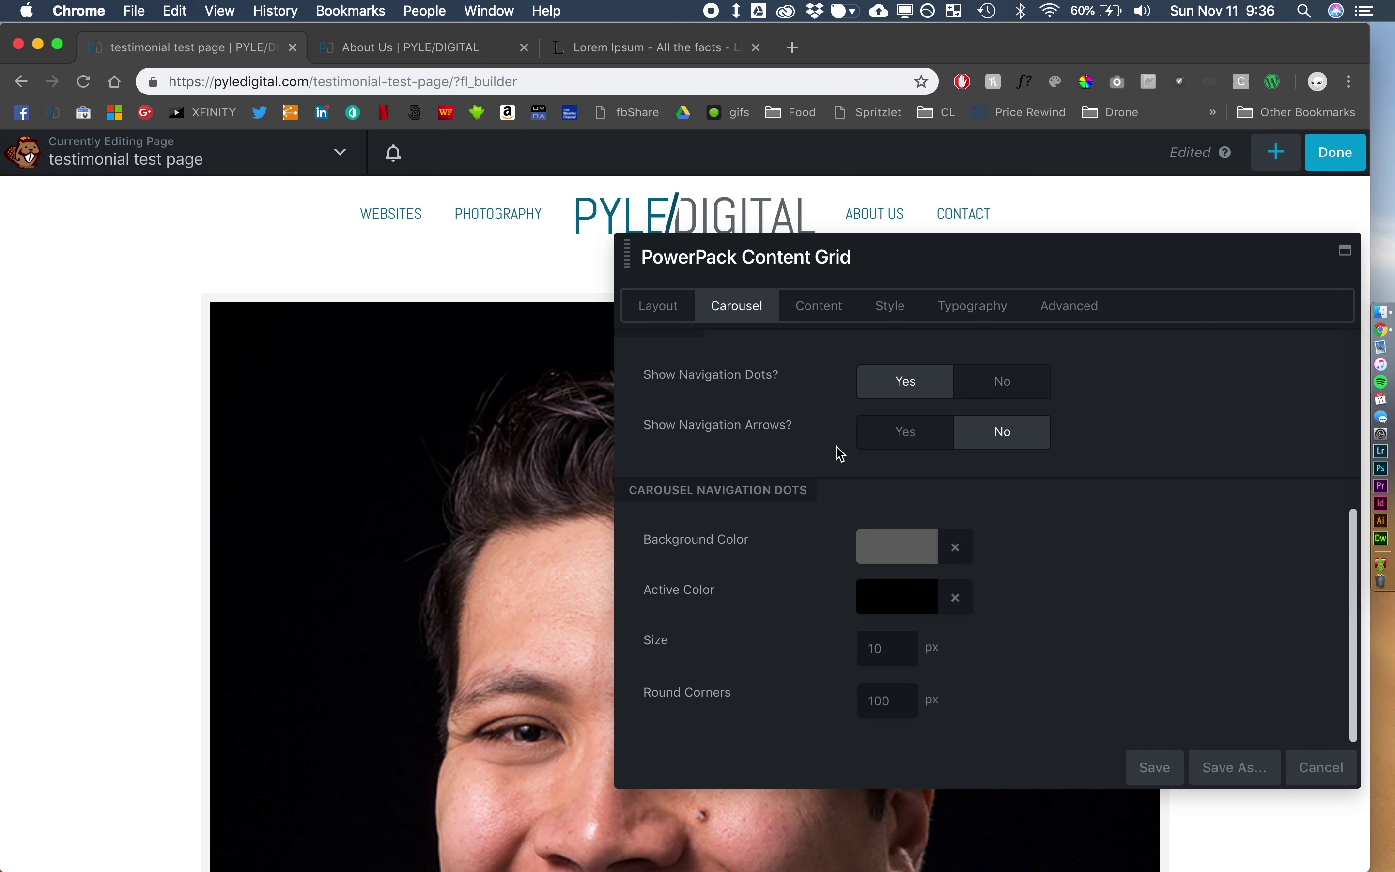
left_click(819, 306)
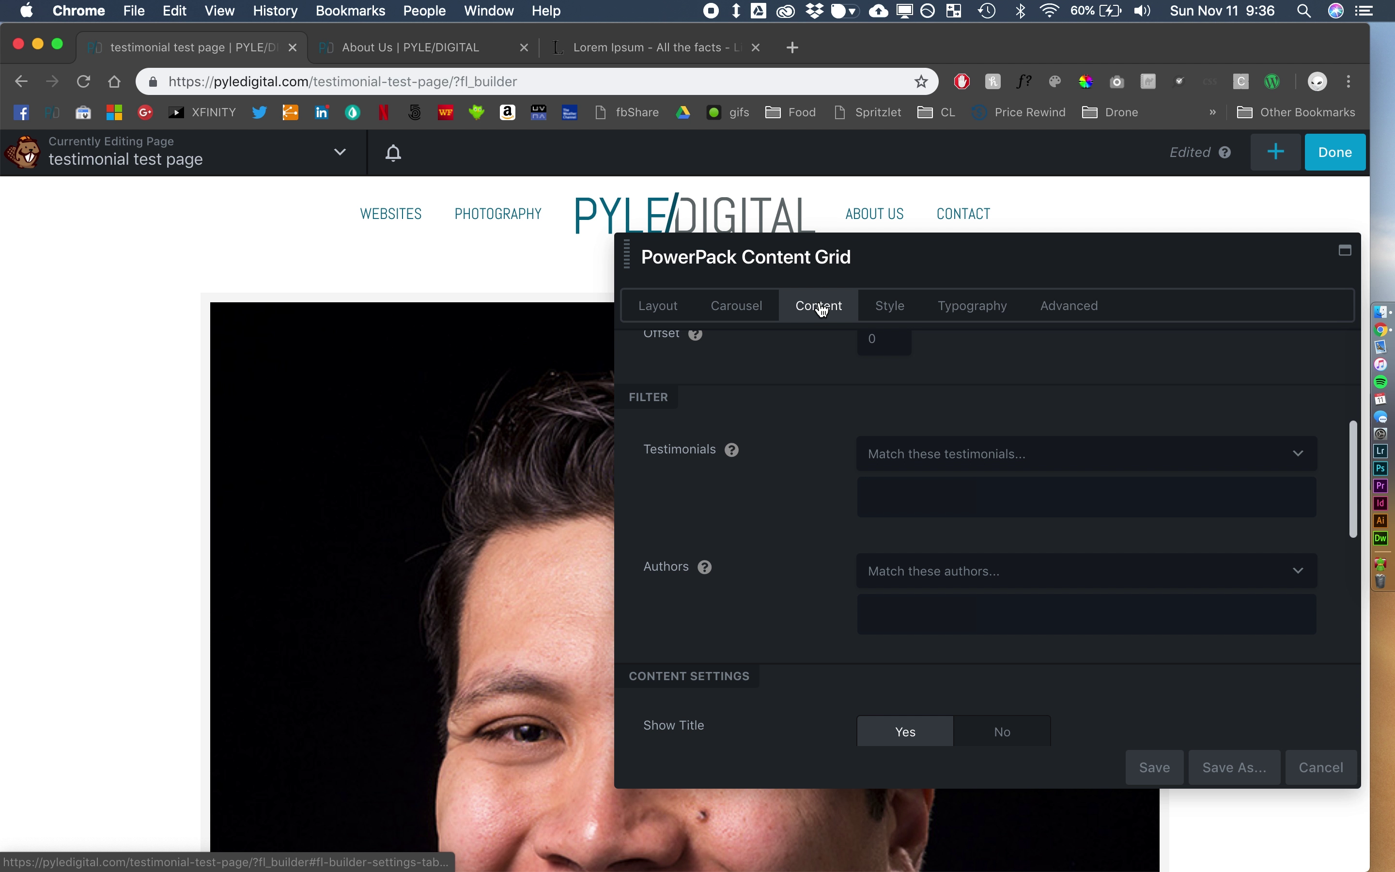
left_click(890, 306)
- Clear the default and hover card background colours of the Content Grid
scroll(825, 383, "up", 5)
left_click(1043, 398)
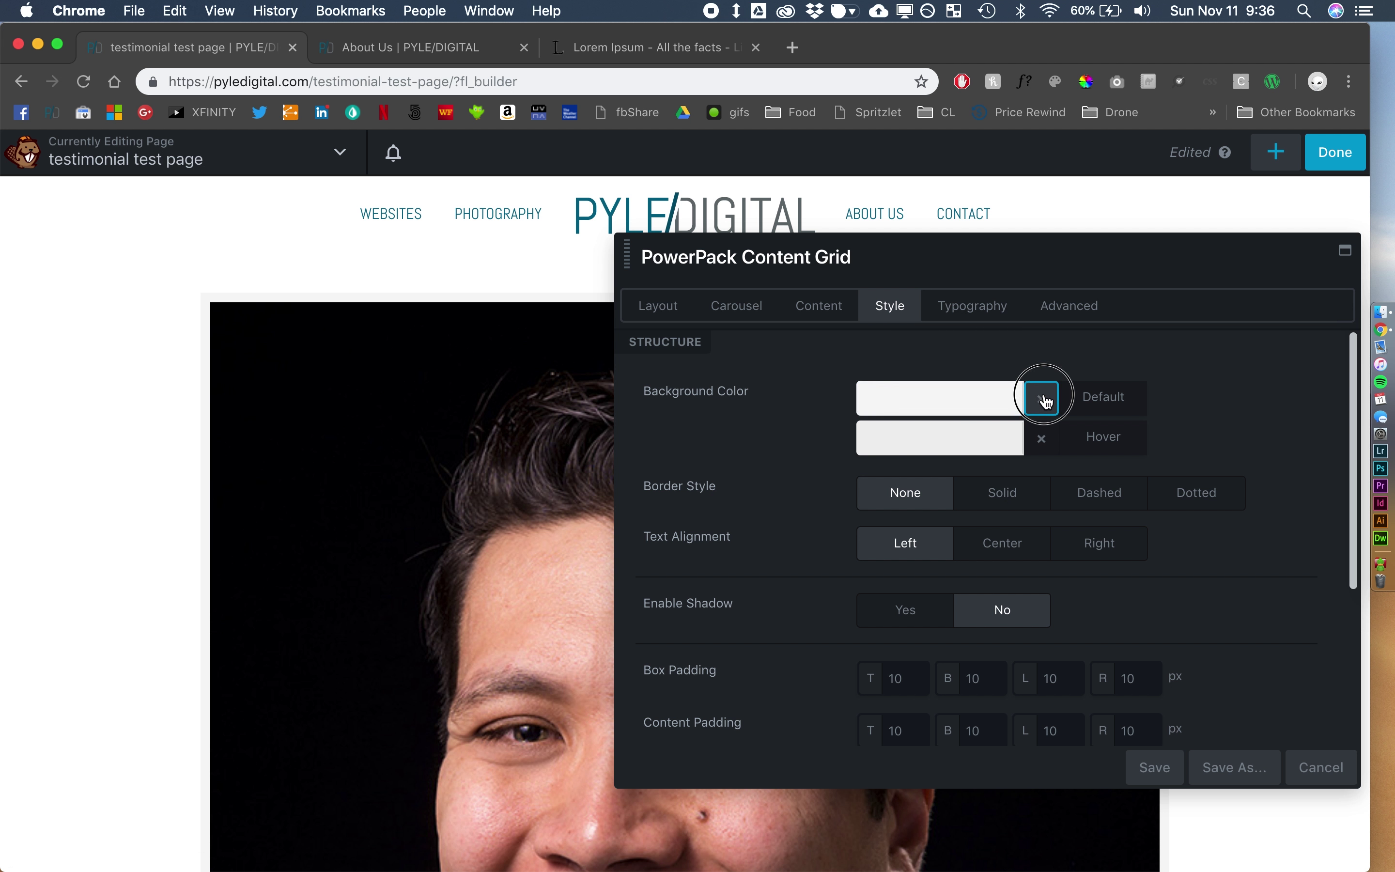
left_click(1044, 438)
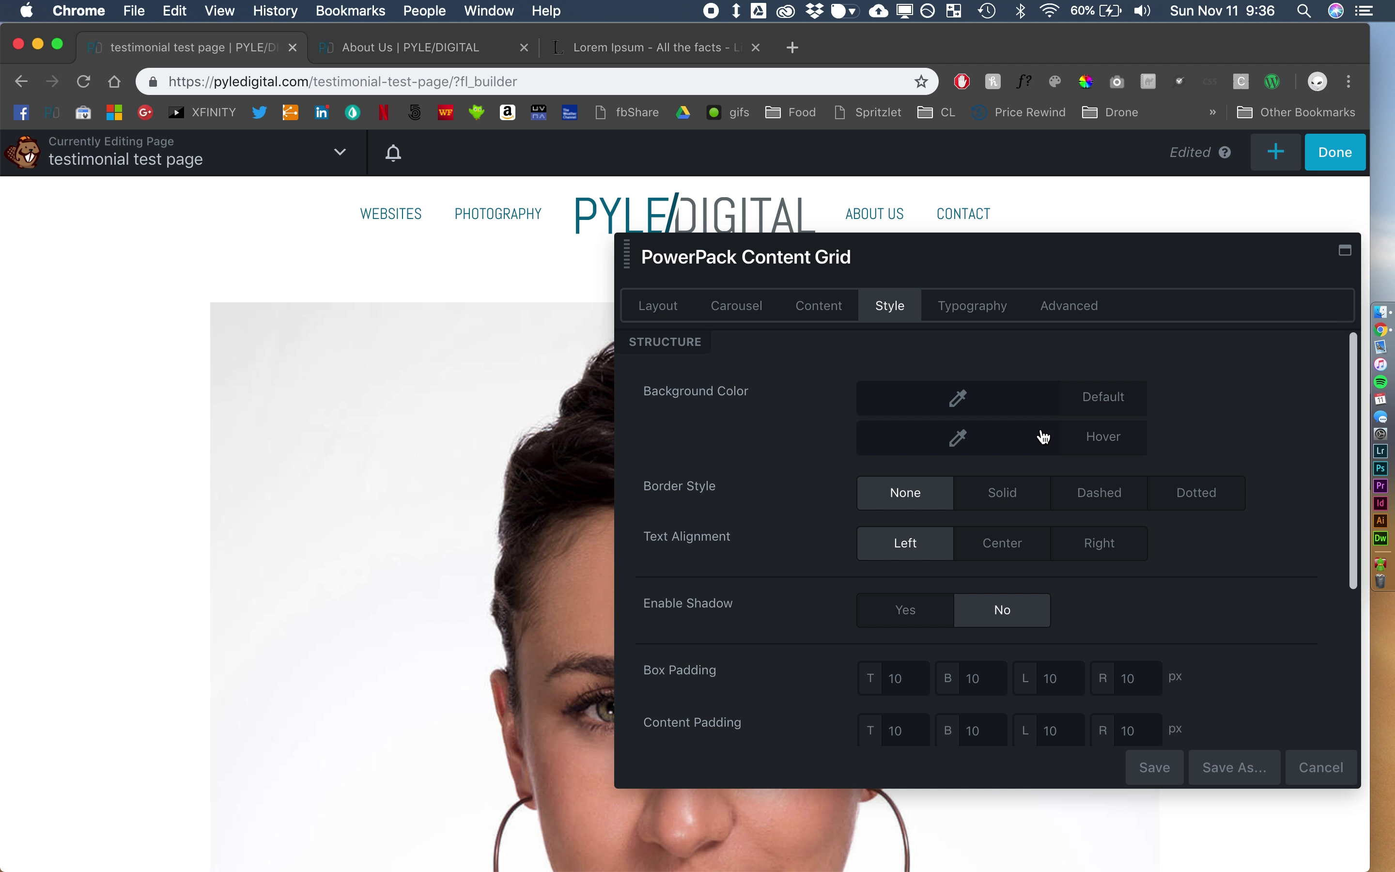
scroll(767, 496, "down", 1)
- Set the grid's Text Alignment to Center and save the Content Grid settings
left_click(1007, 529)
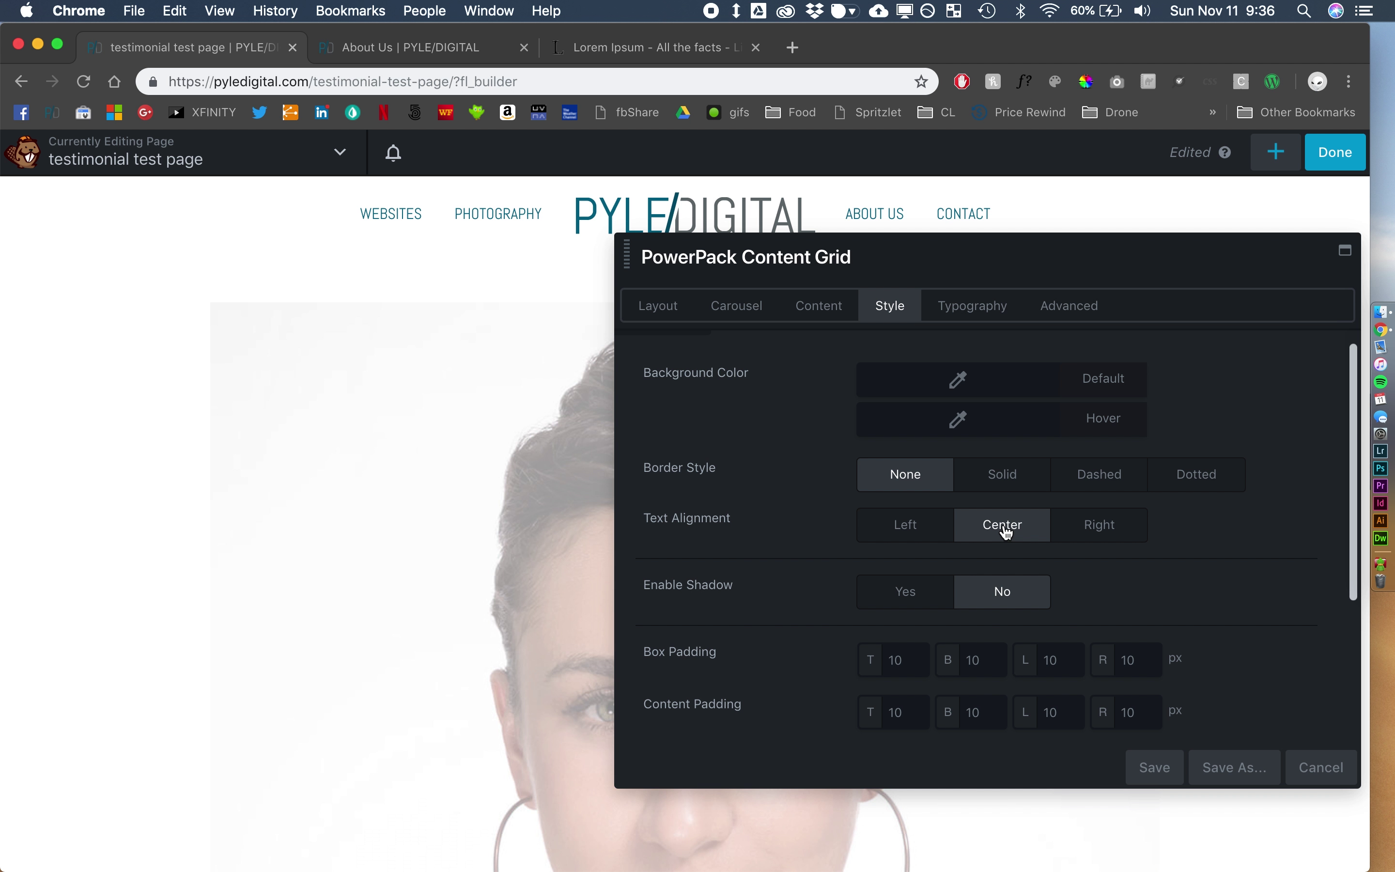
scroll(737, 566, "down", 5)
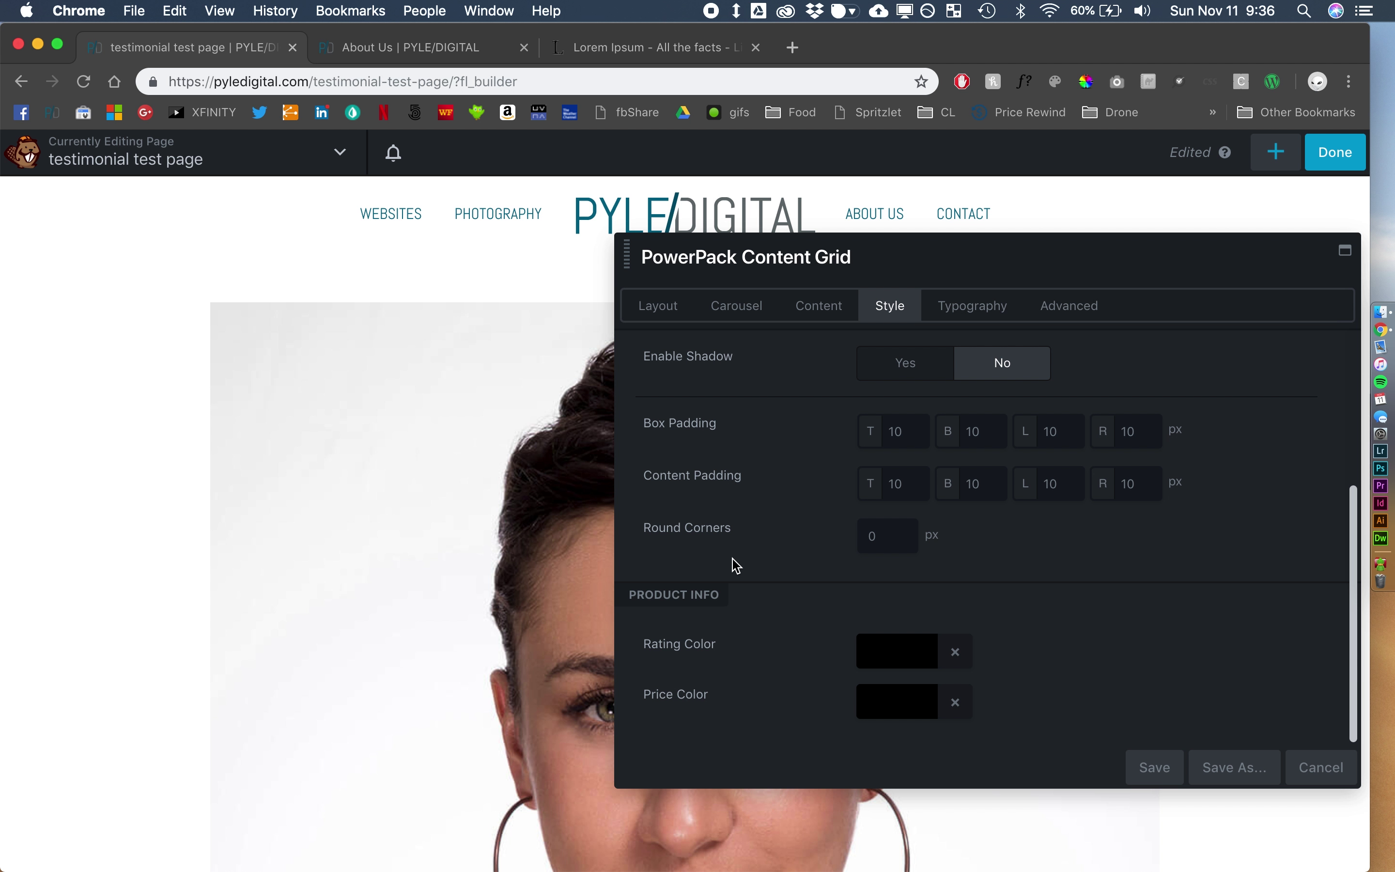
scroll(491, 649, "down", 10)
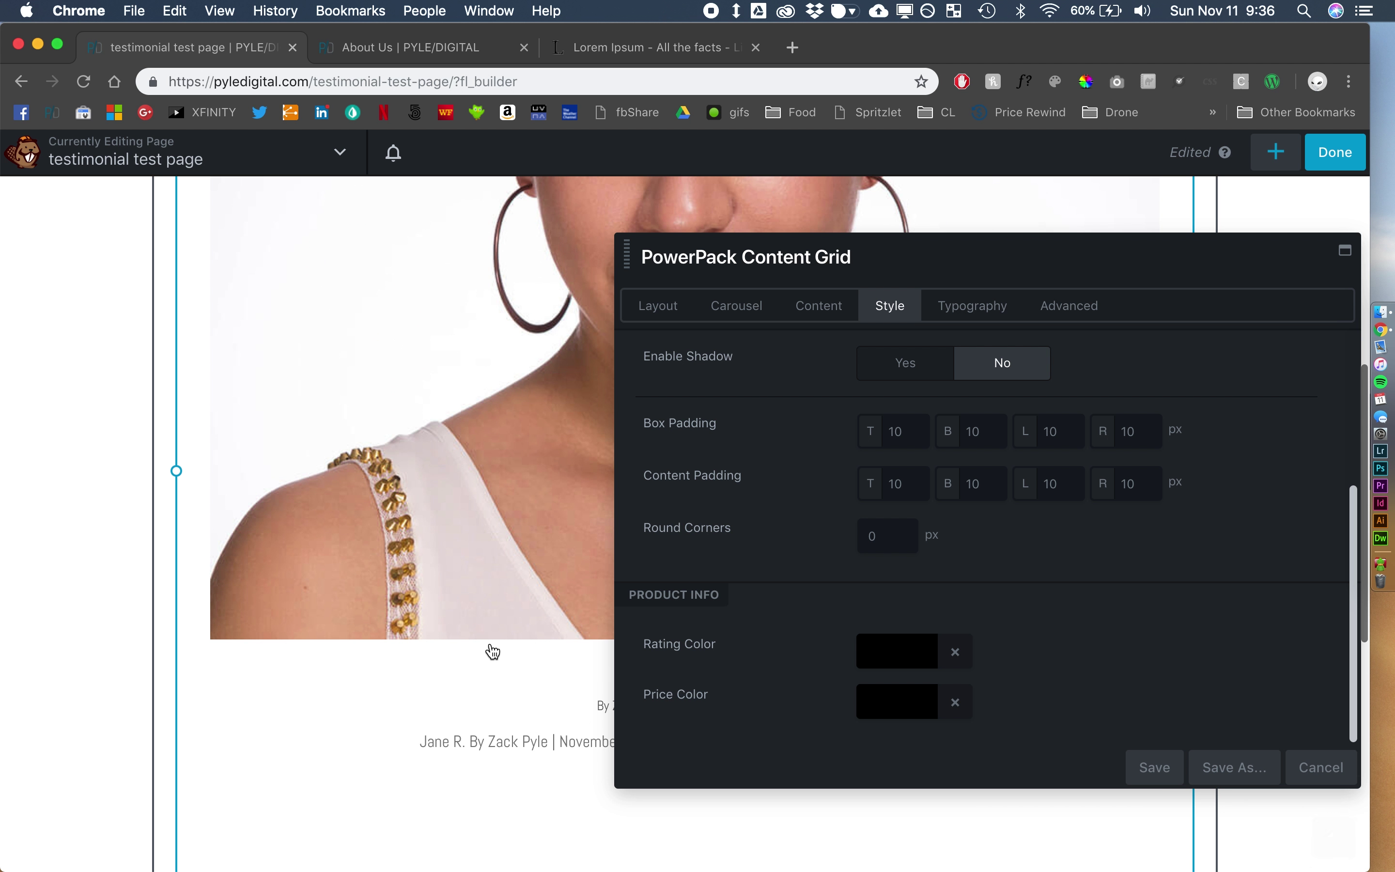
scroll(491, 651, "up", 10)
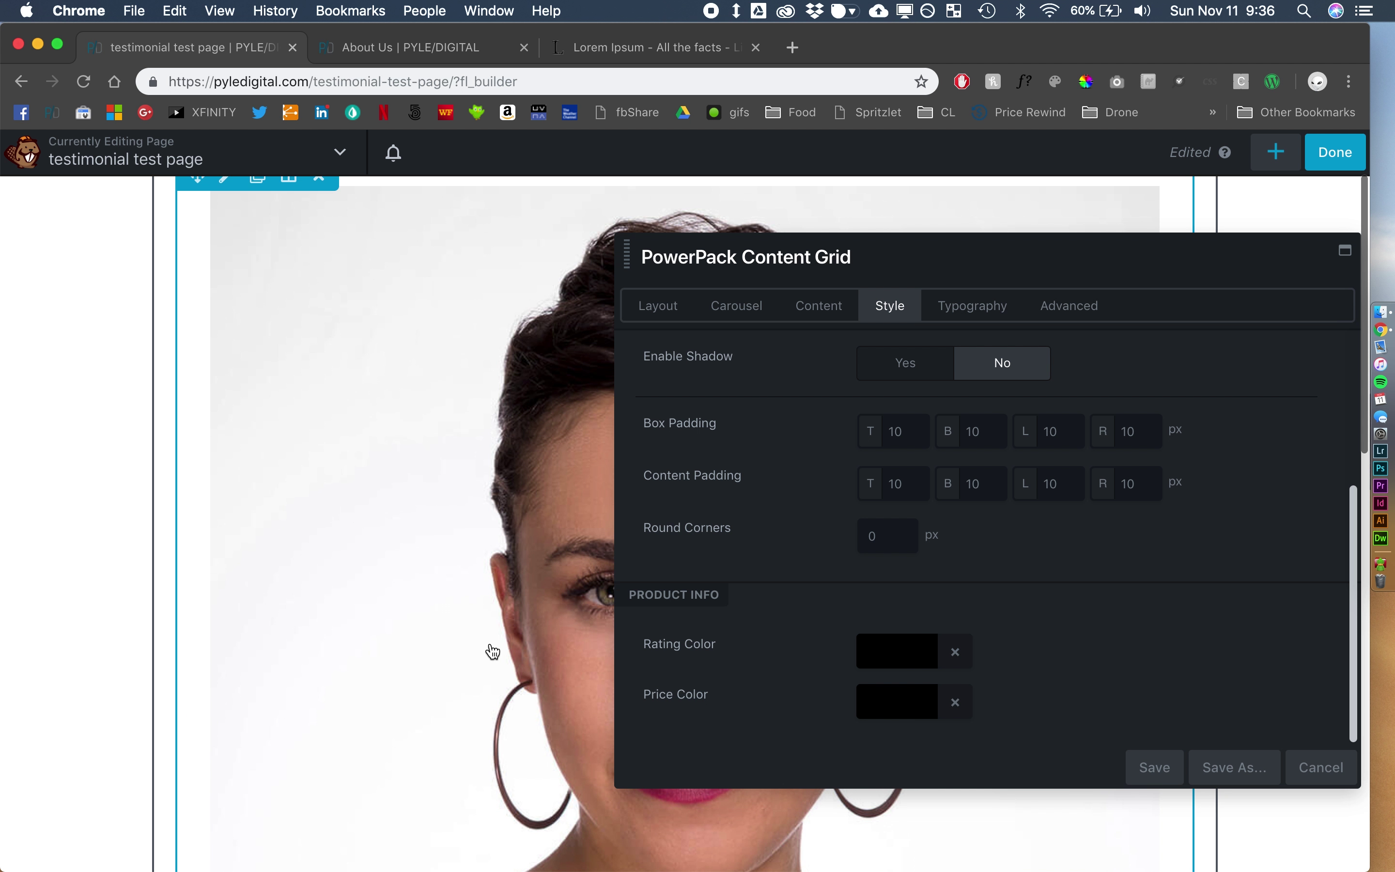
left_click(1152, 762)
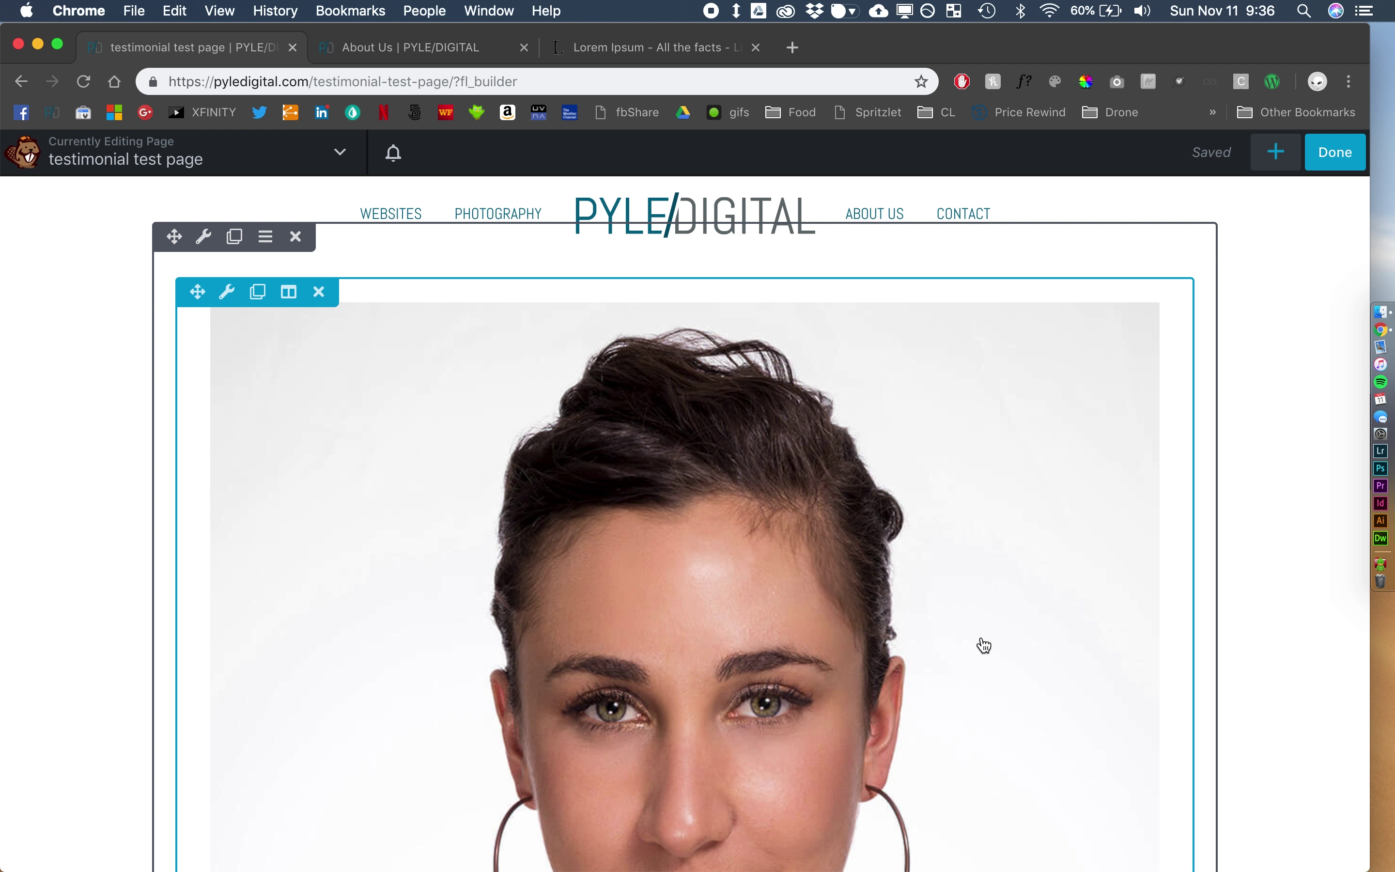
scroll(984, 645, "down", 9)
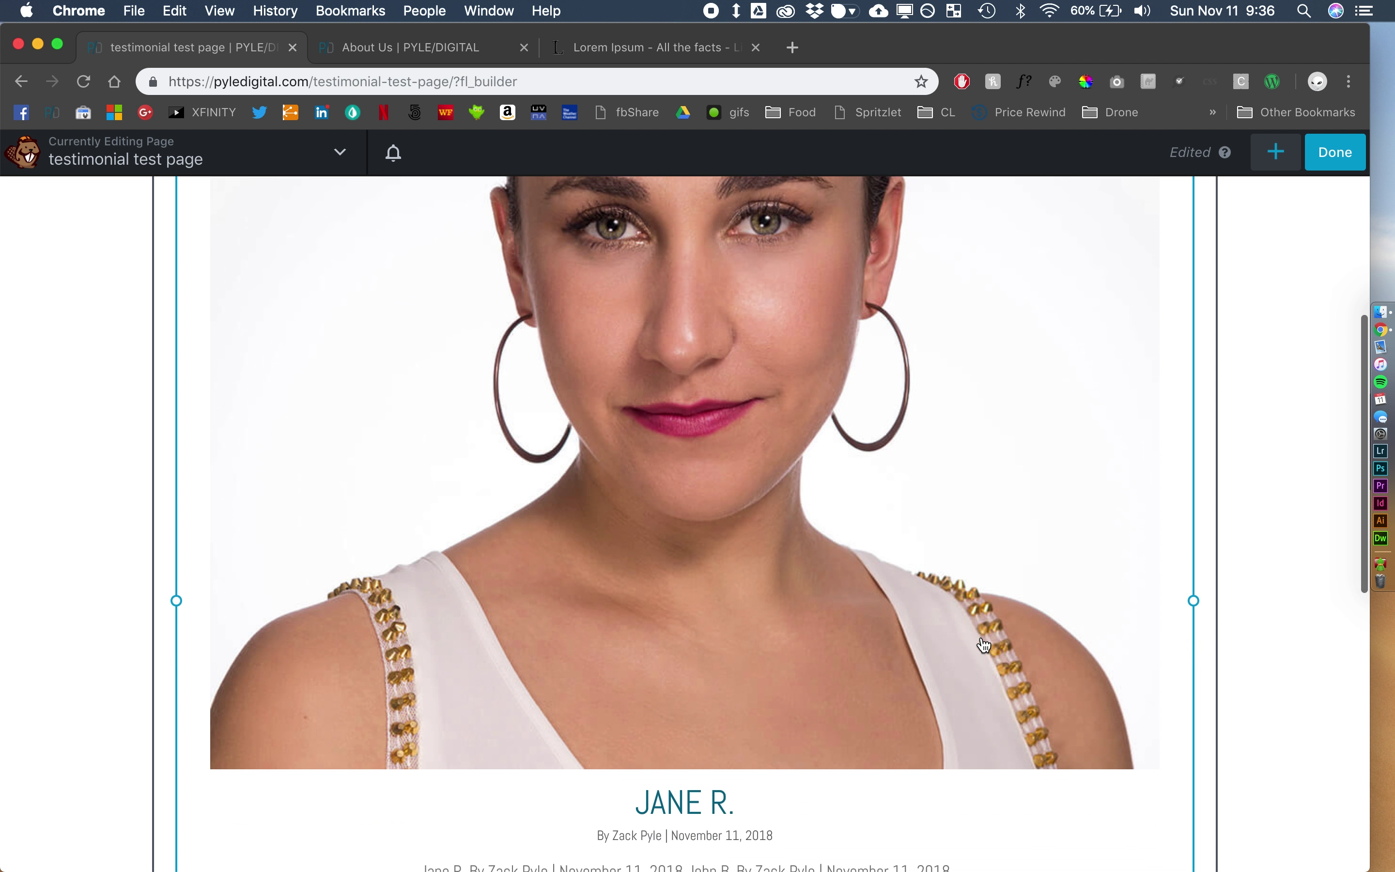
scroll(984, 645, "down", 4)
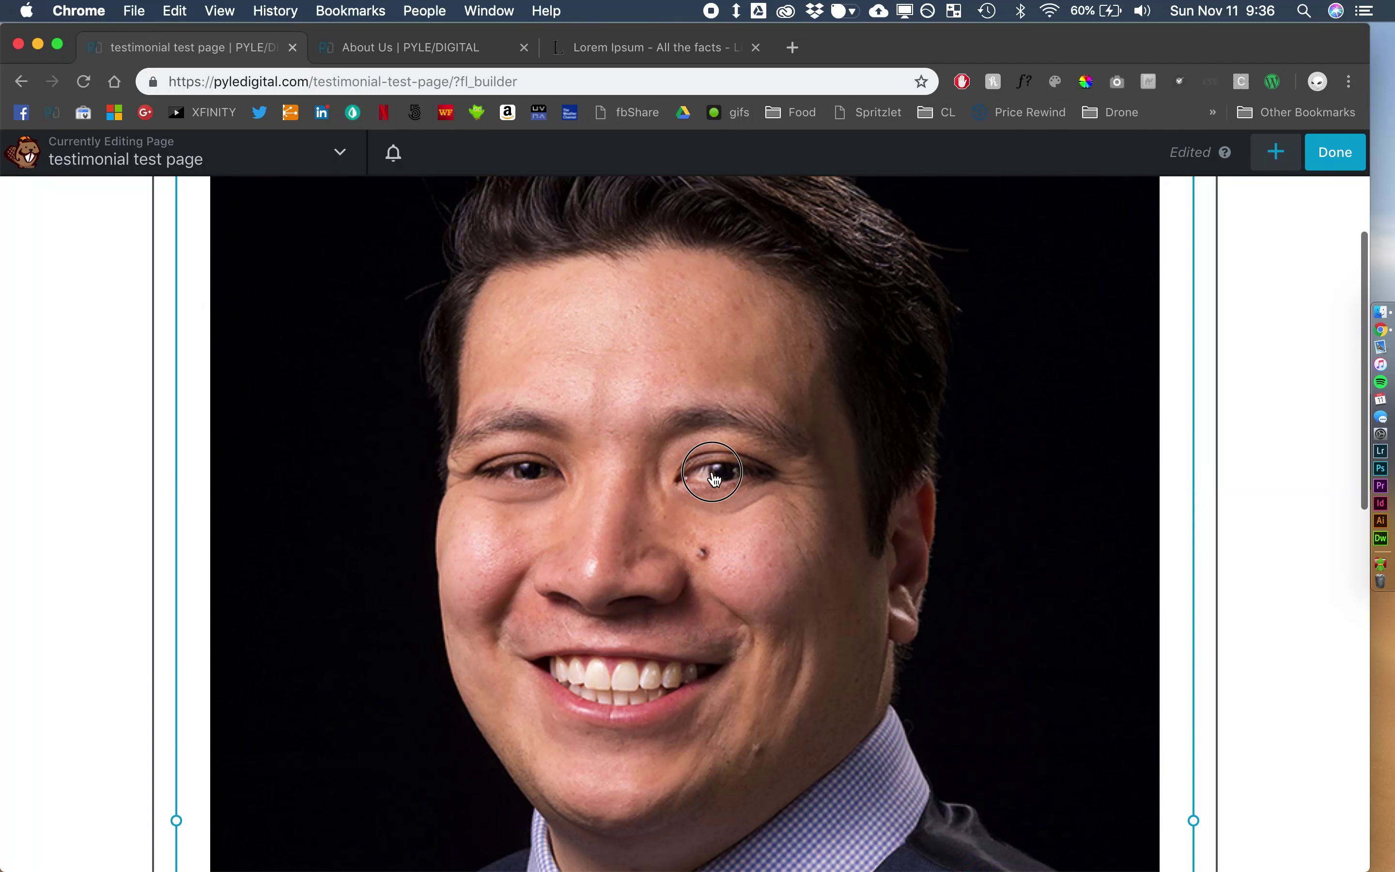
- In the PowerPack Content Grid settings, set Select Style to Custom and open Edit Custom Layout
left_click(713, 479)
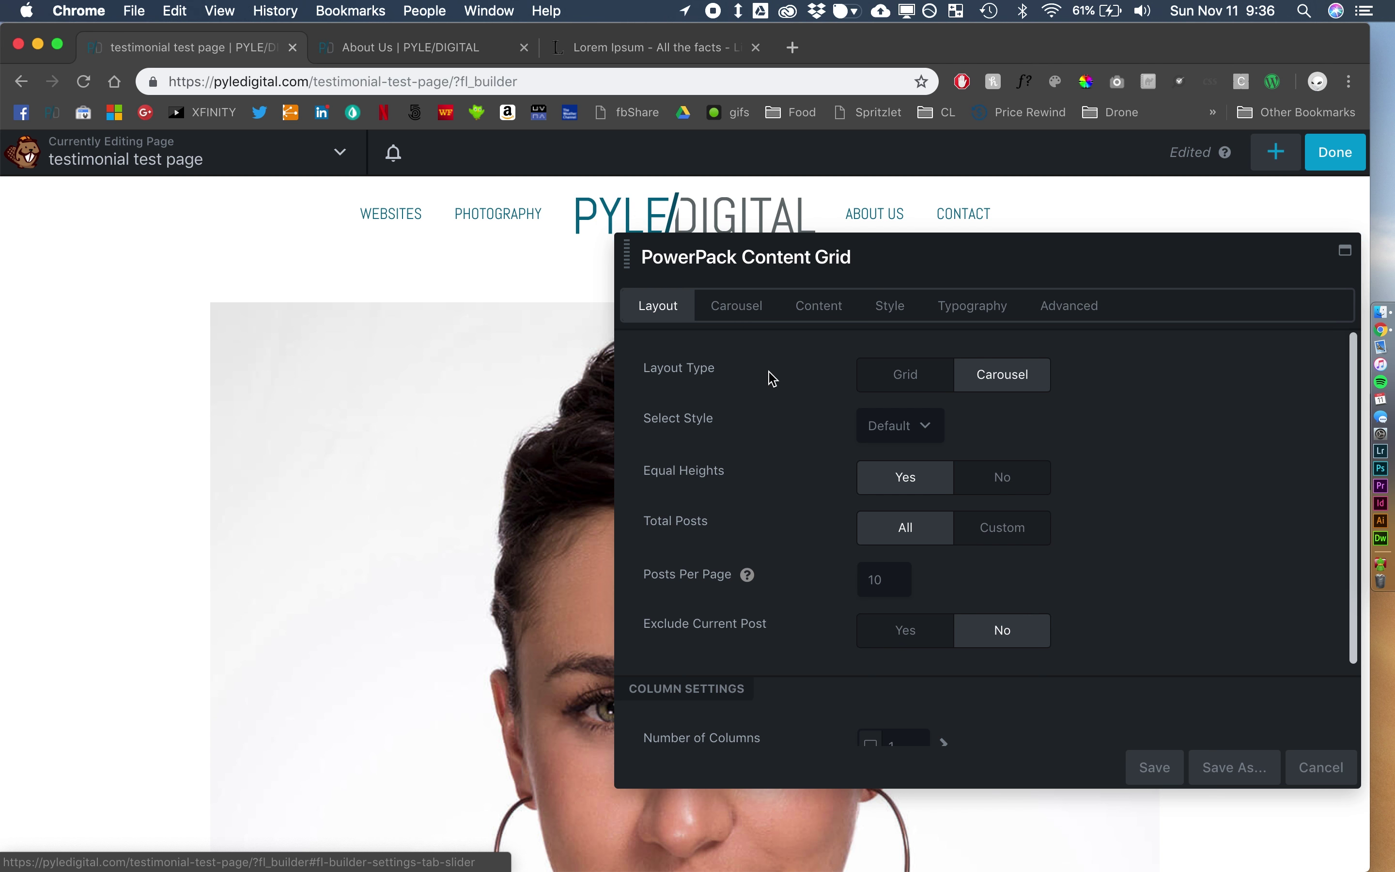
left_click(921, 431)
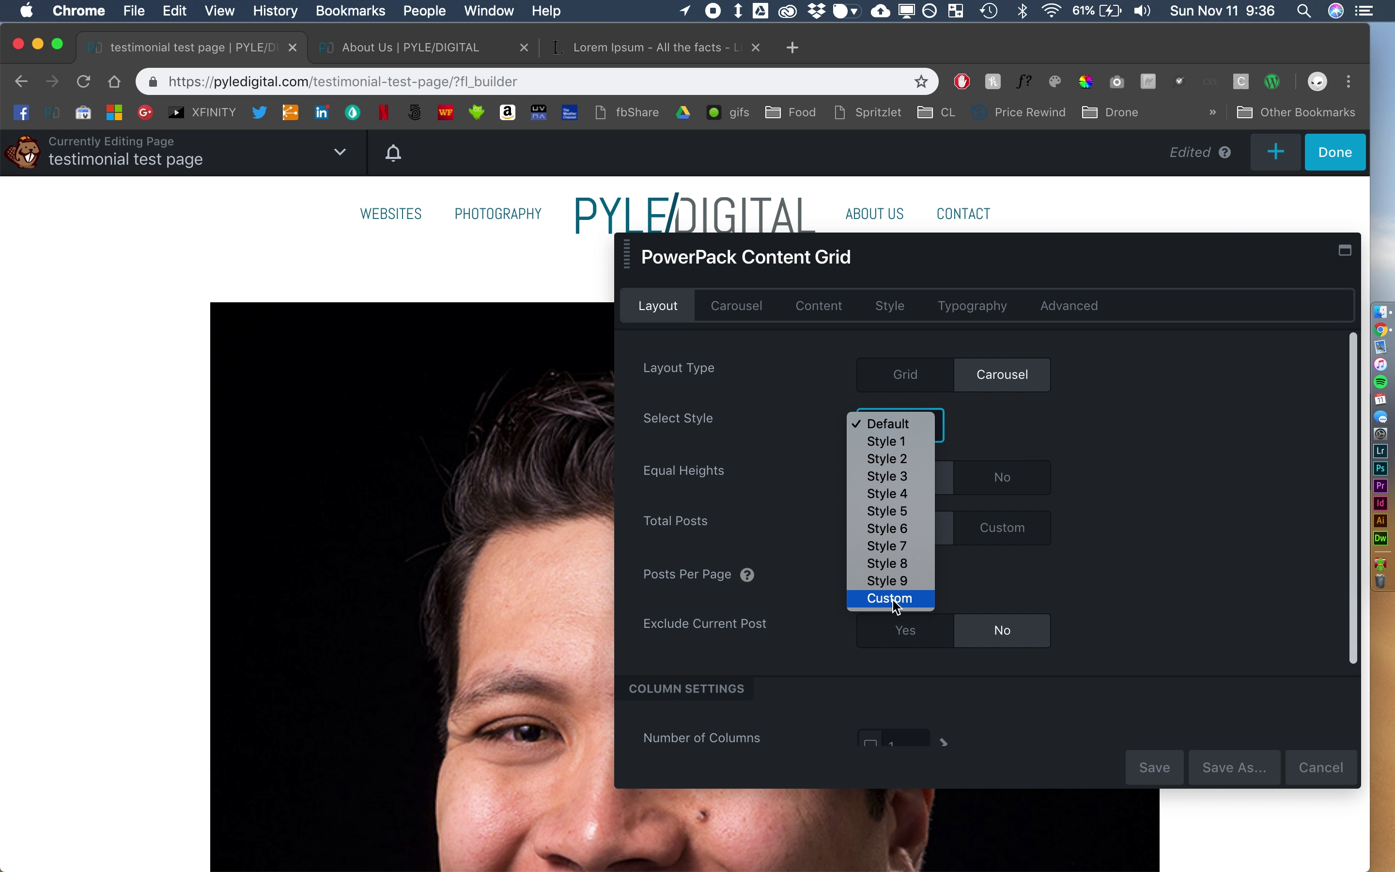
left_click(894, 599)
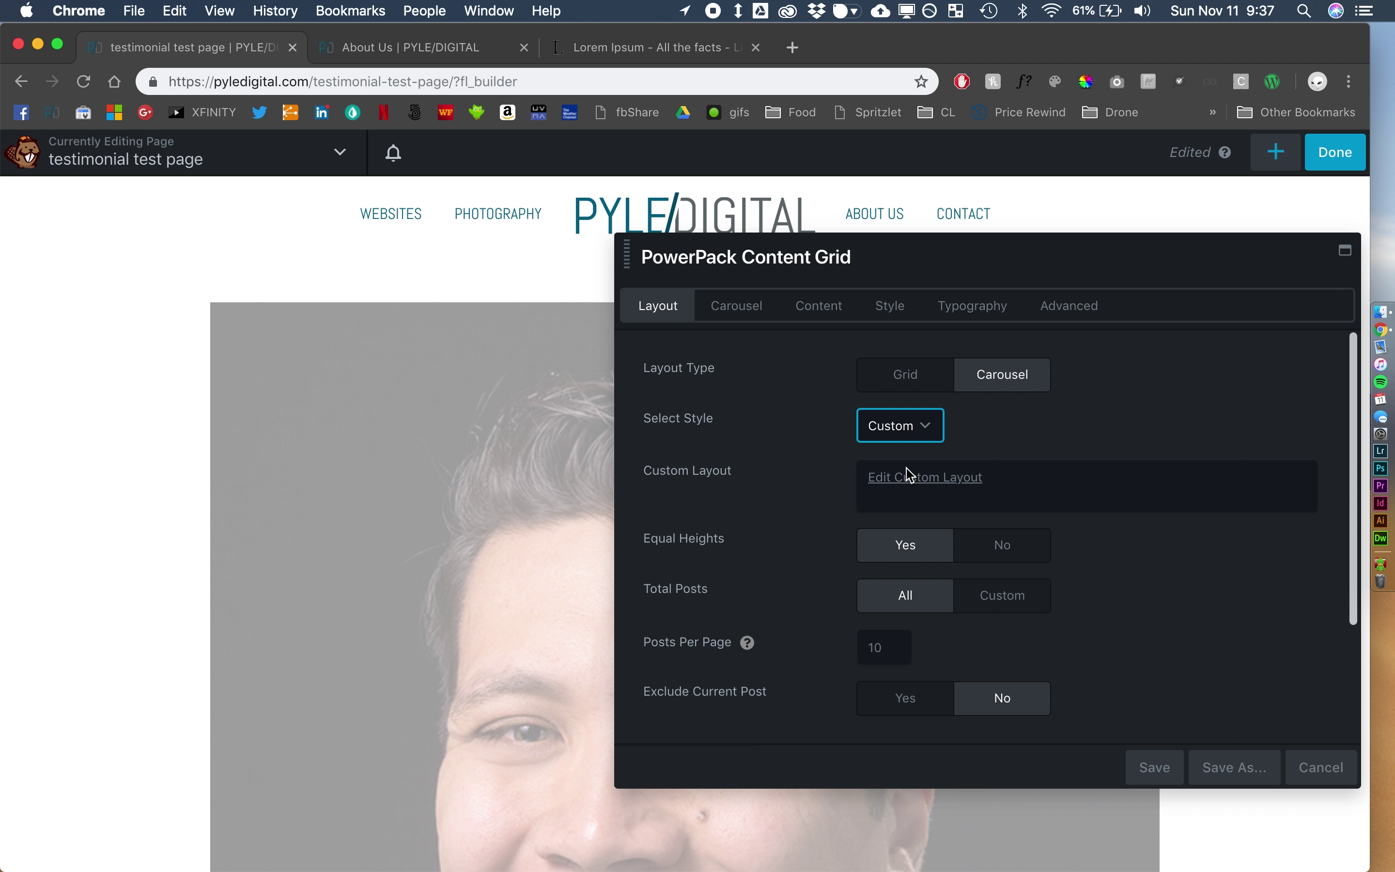
left_click(907, 482)
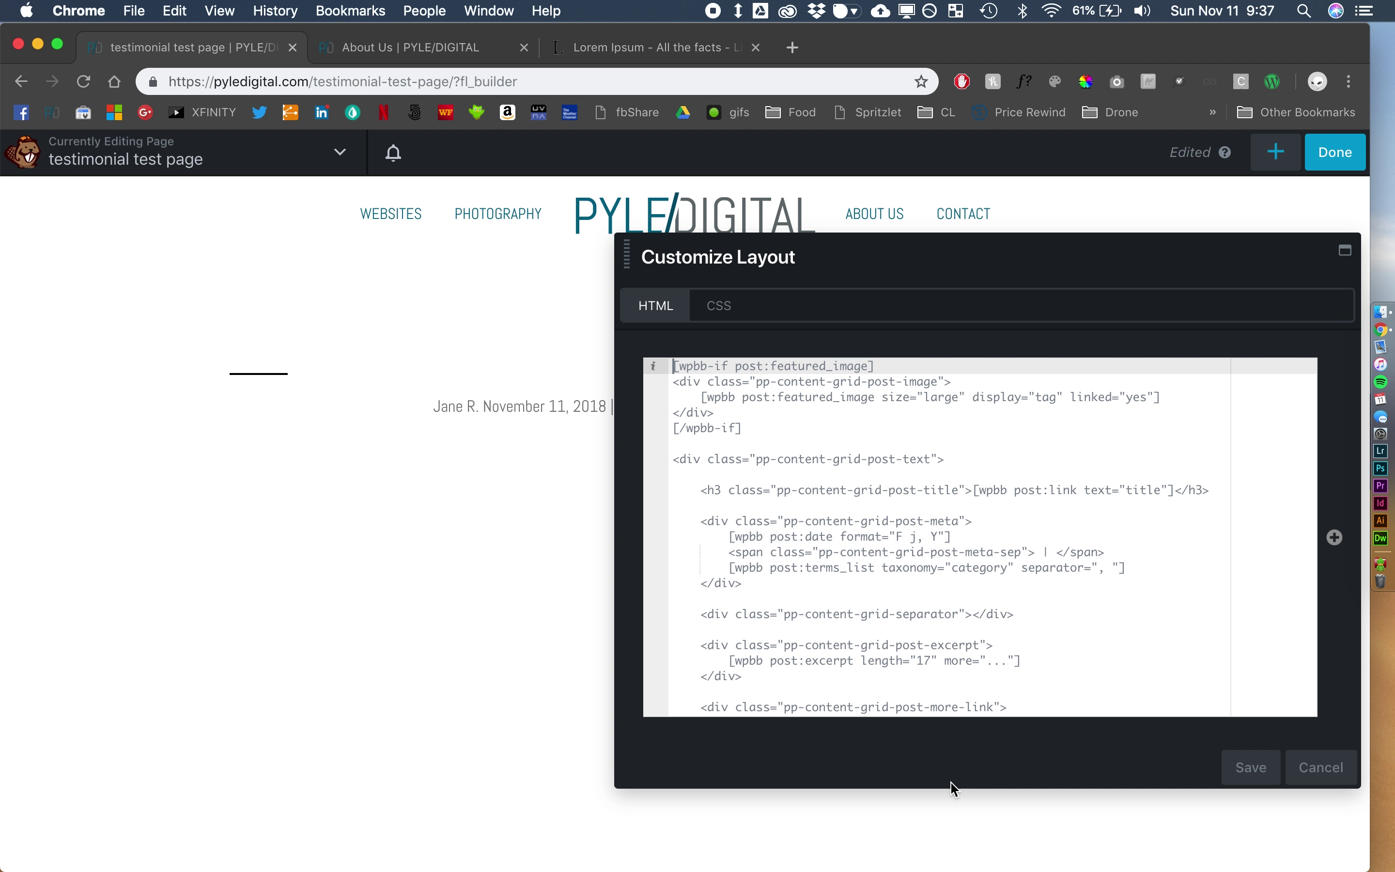
- Enlarge the Customize Layout panel and replace the featured image shortcode line with an empty line
left_click_drag(952, 785, 951, 868)
left_click_drag(951, 270, 871, 215)
scroll(798, 472, "down", 5)
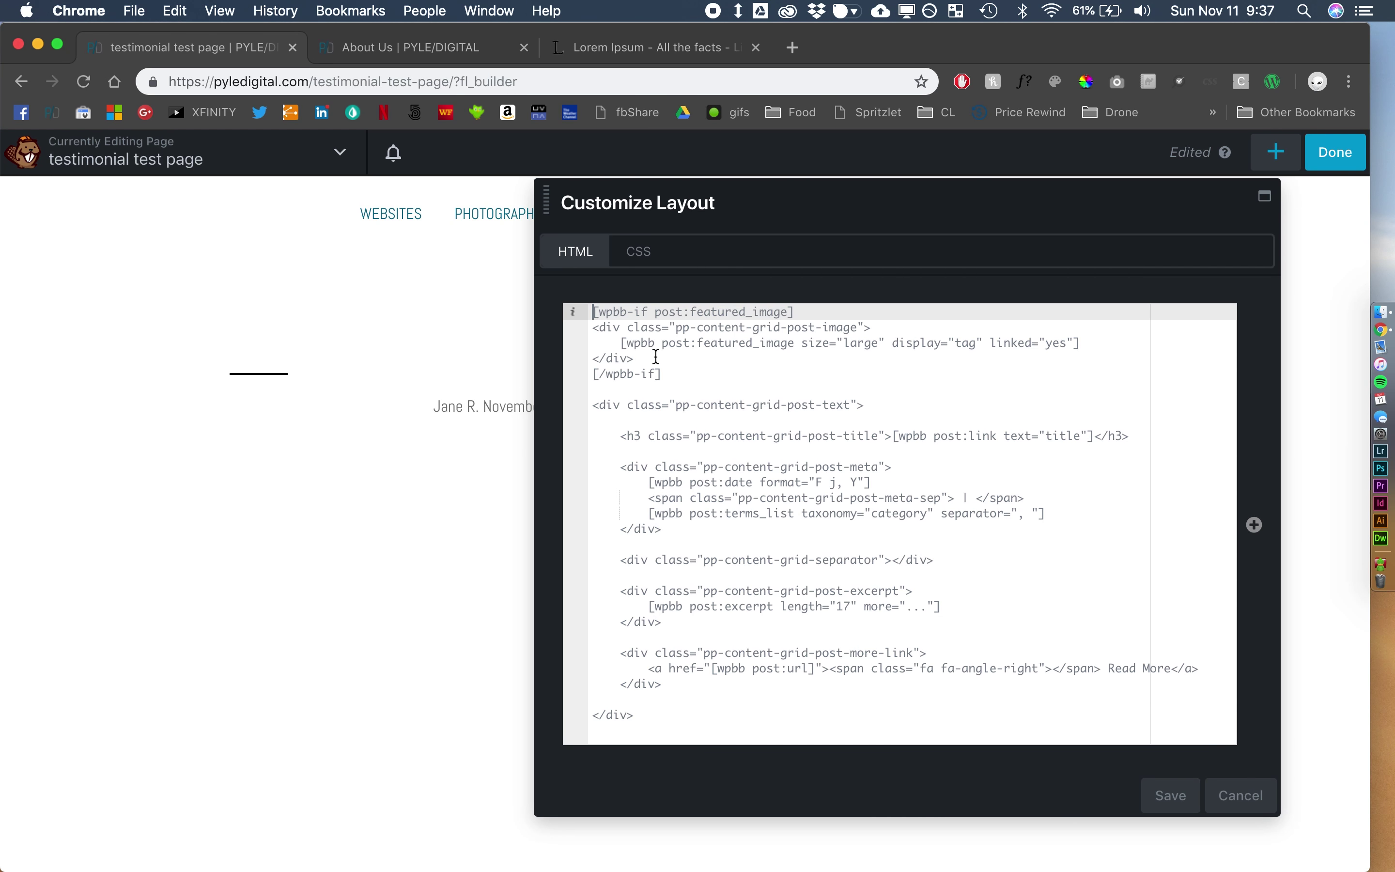
left_click_drag(650, 358, 564, 326)
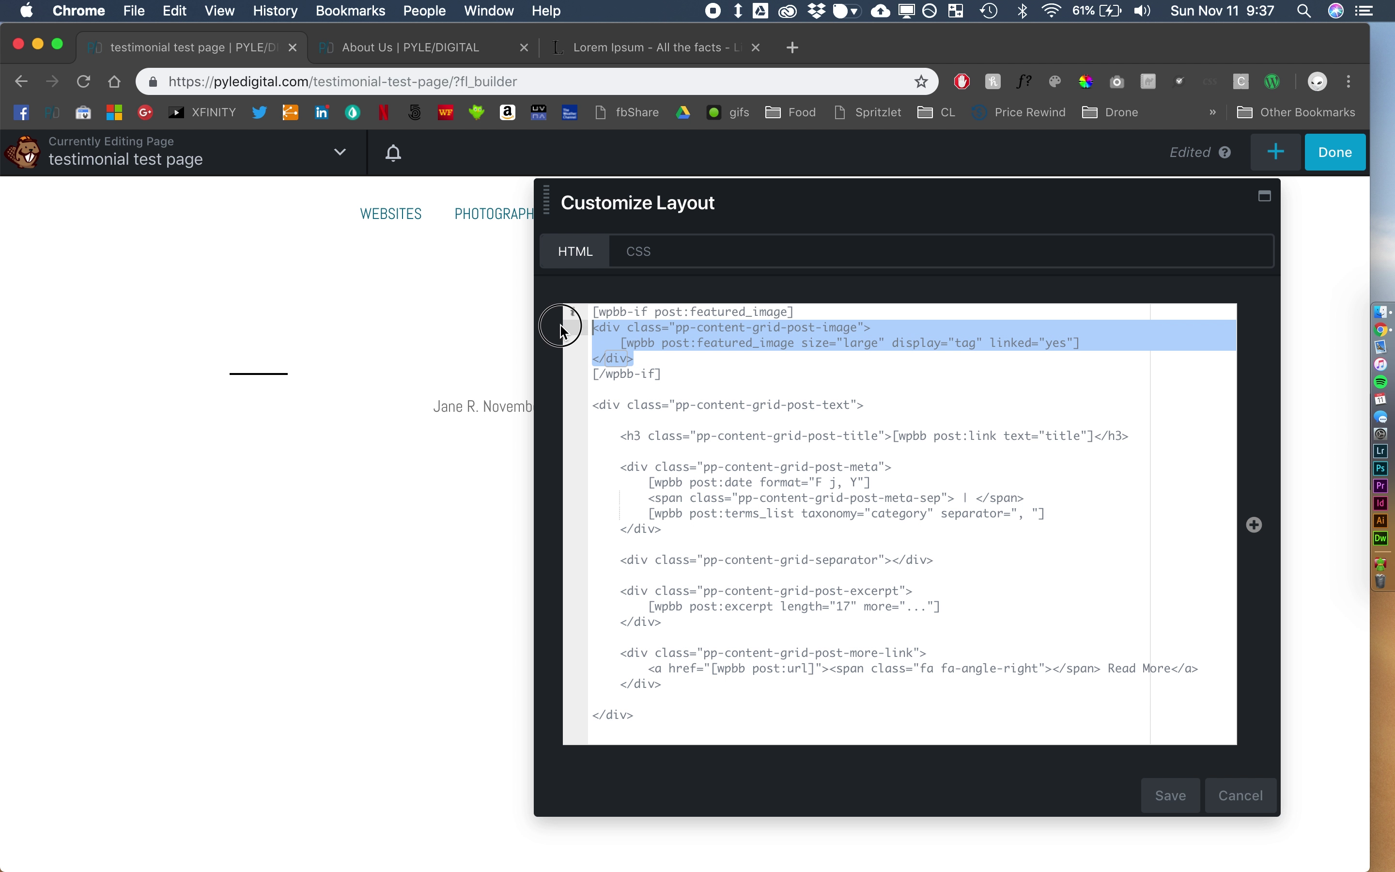
triple_click(662, 342)
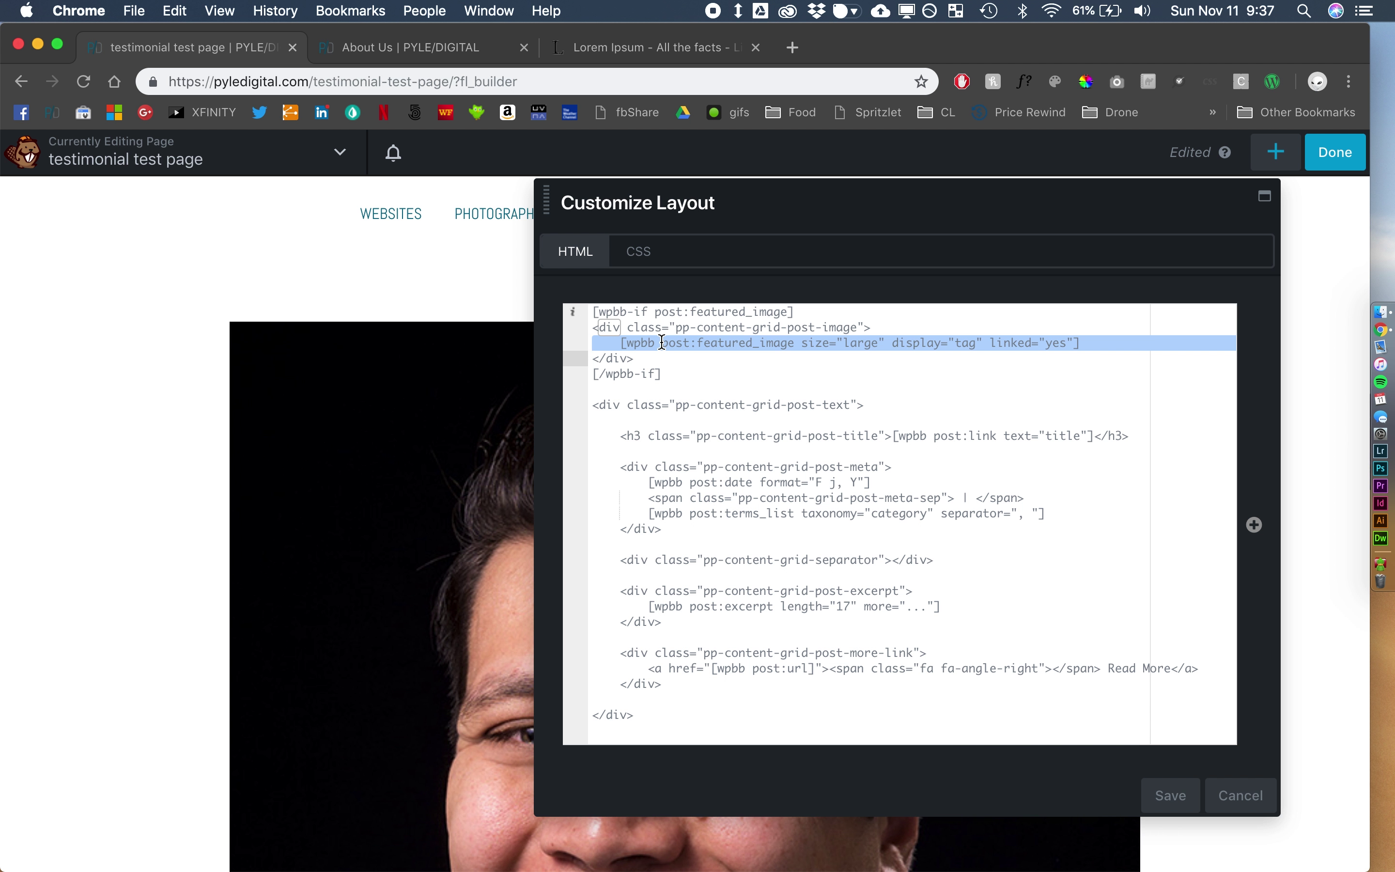
key("BackSpace")
left_click(918, 324)
key("Return")
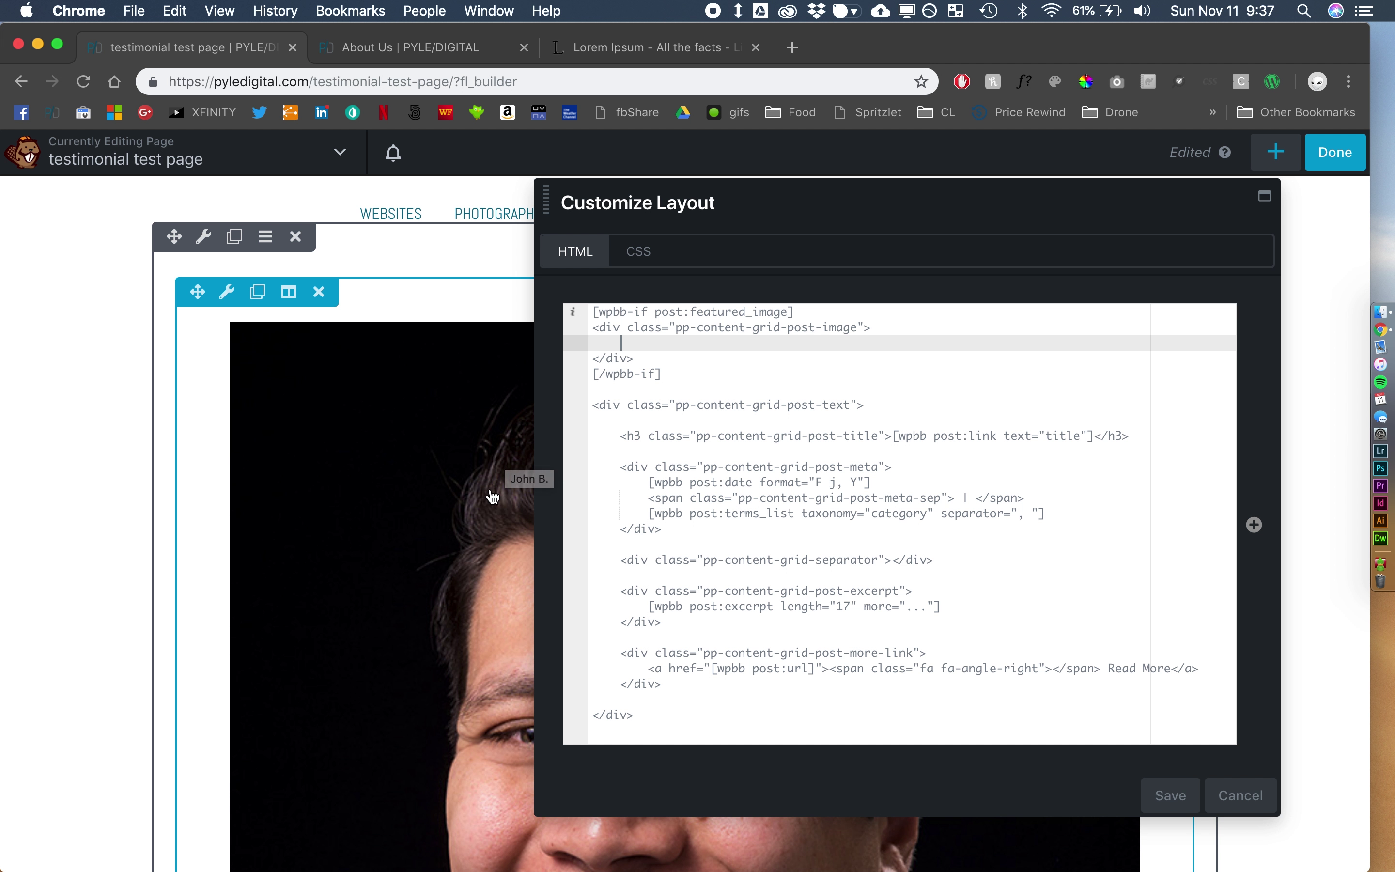
- Insert a Post Featured Image shortcode with size Medium (300x300) and display set to URL
left_click(1254, 526)
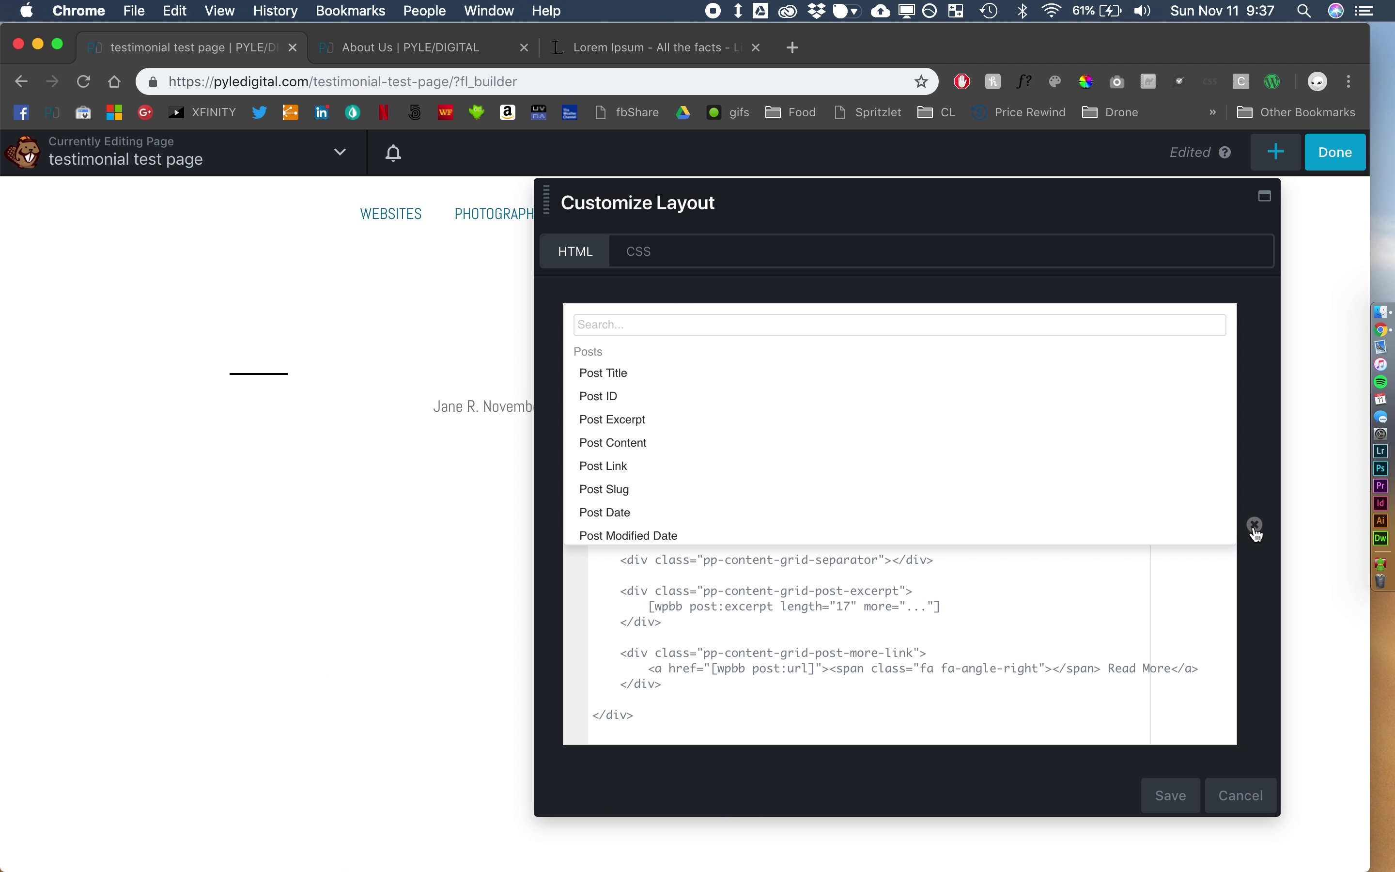
mouse_move(1023, 454)
scroll(1025, 455, "down", 4)
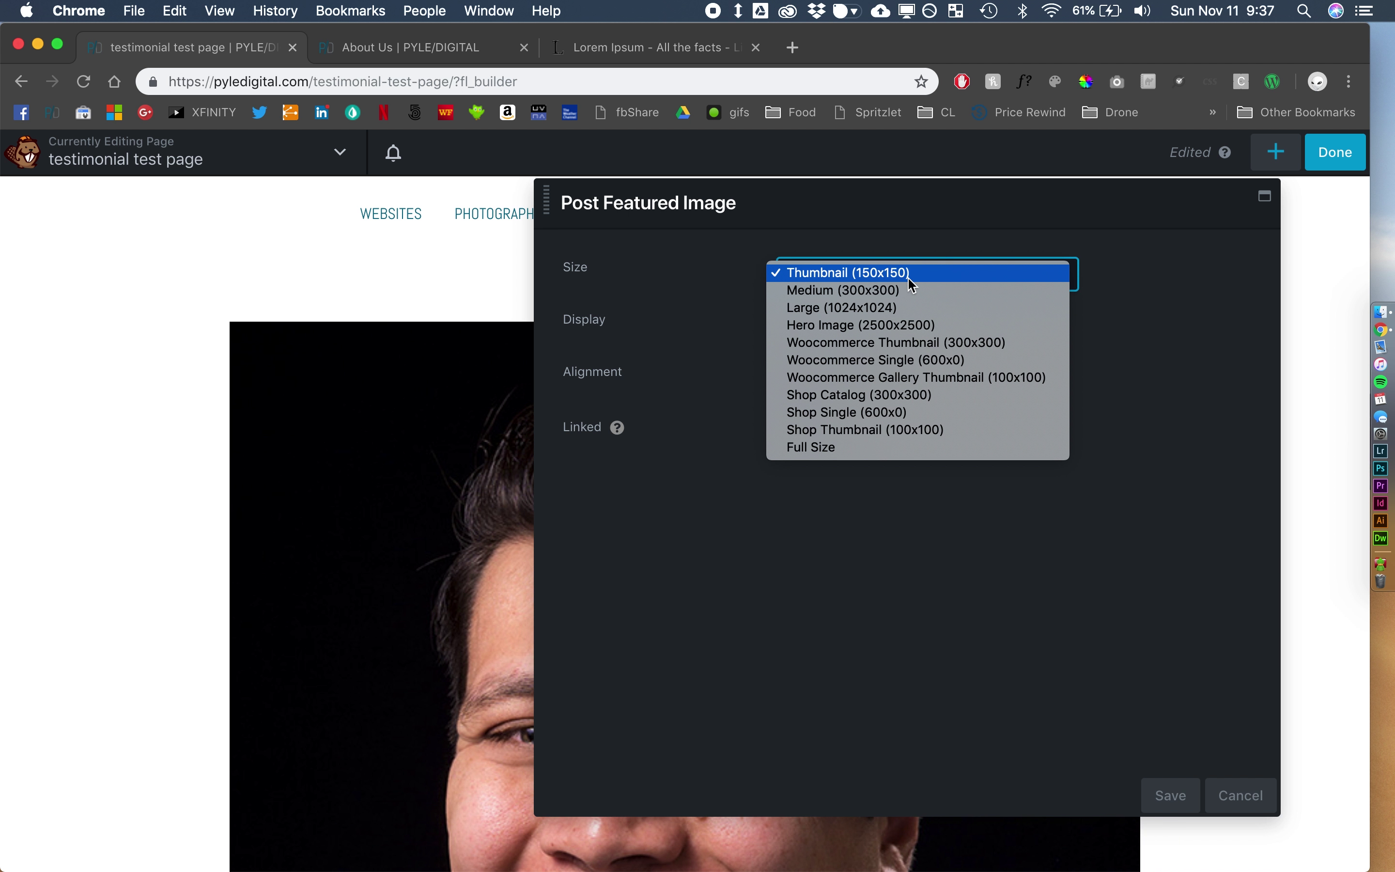
left_click(910, 291)
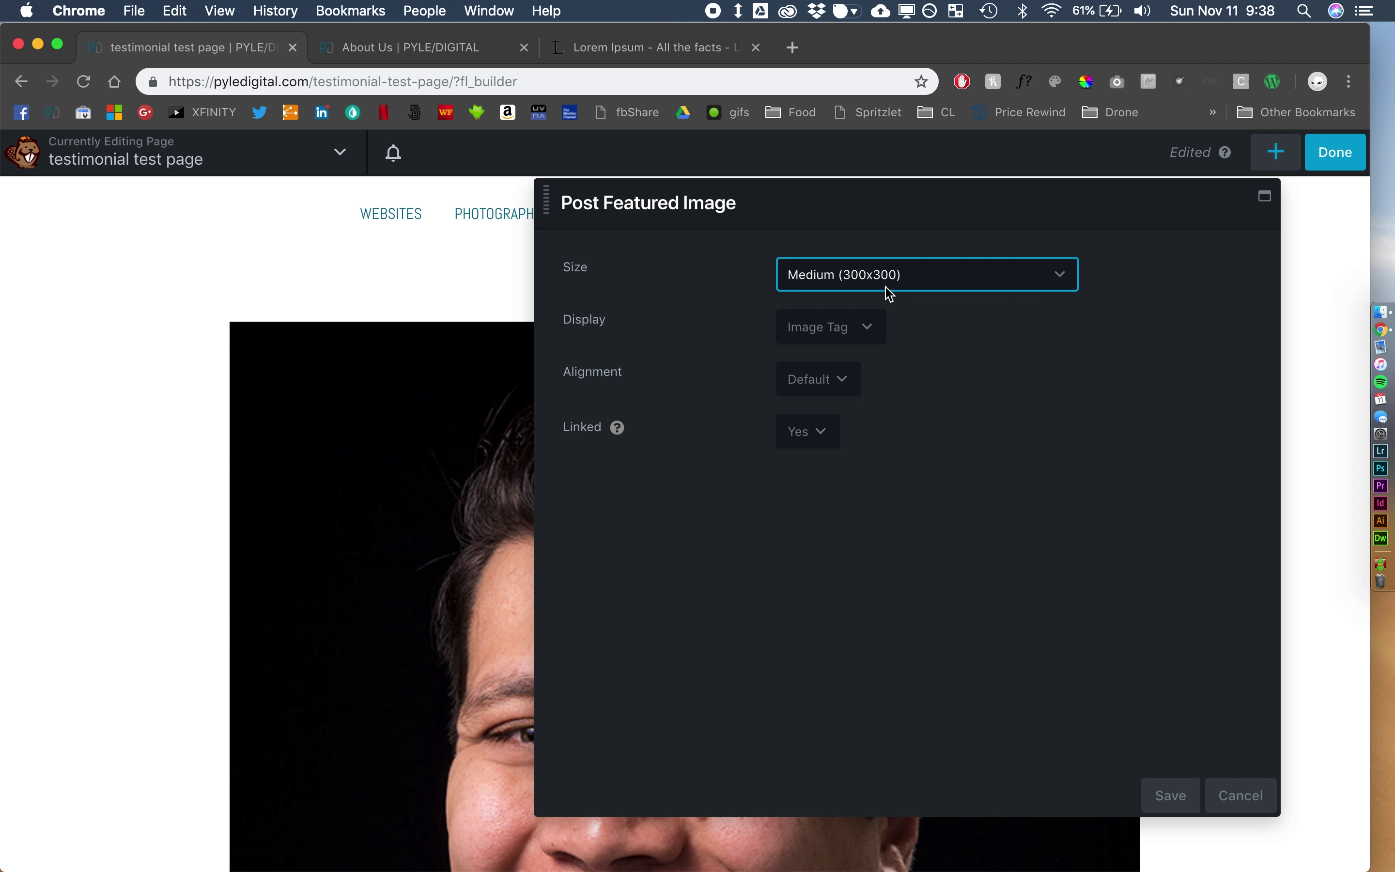
left_click(856, 327)
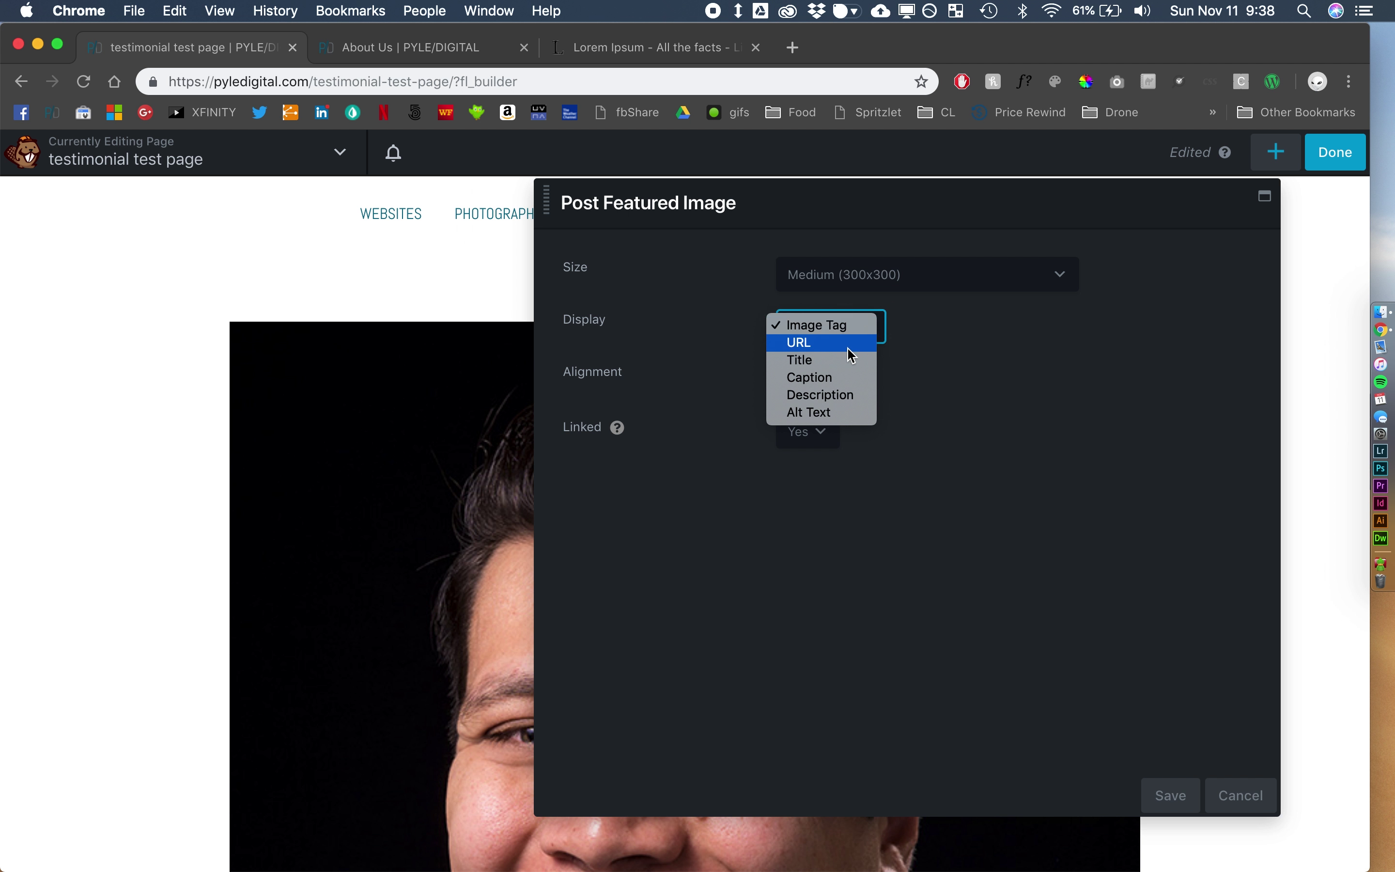
key("Escape")
key("u")
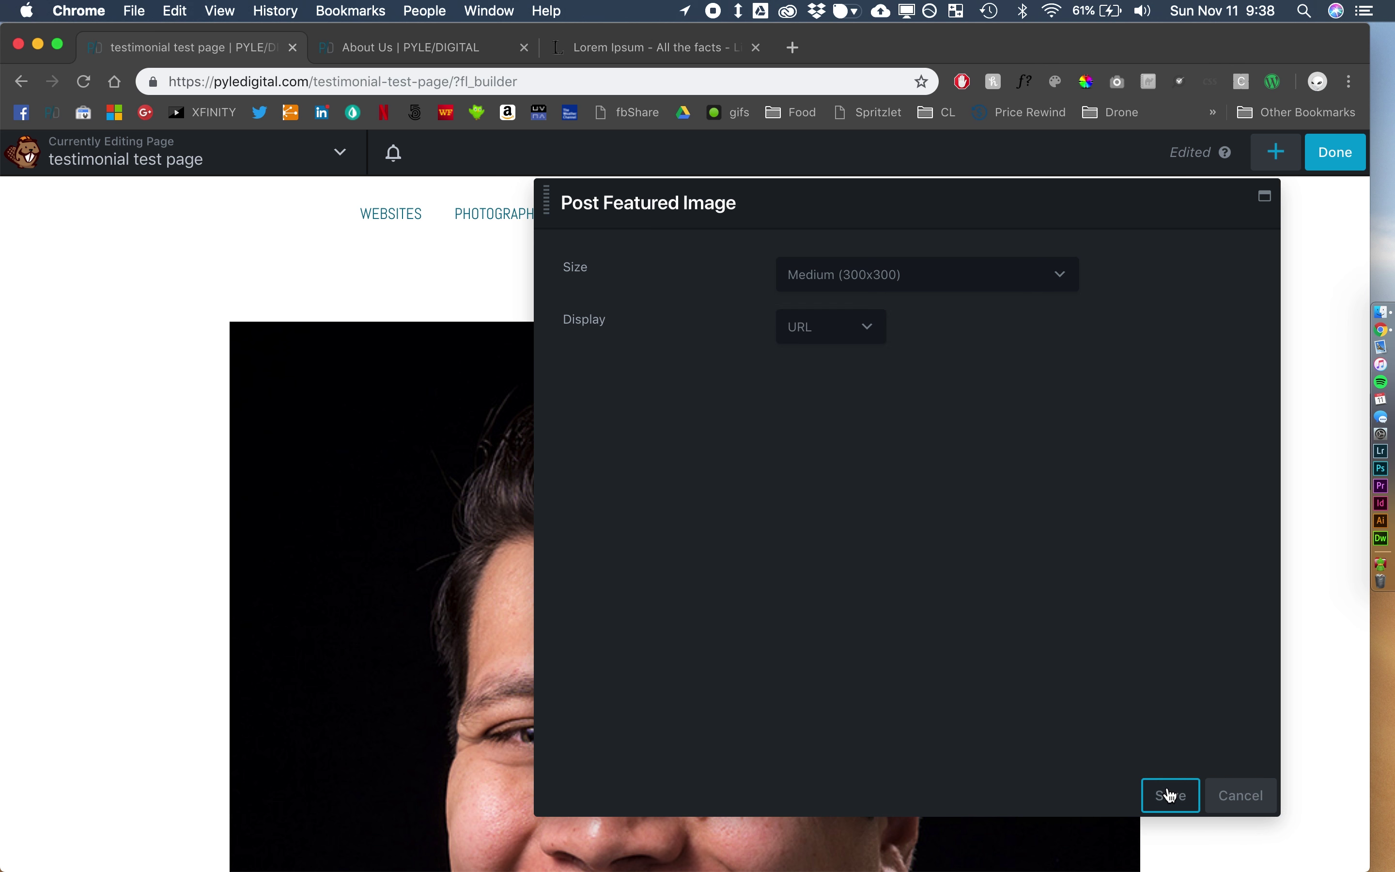
left_click(1170, 795)
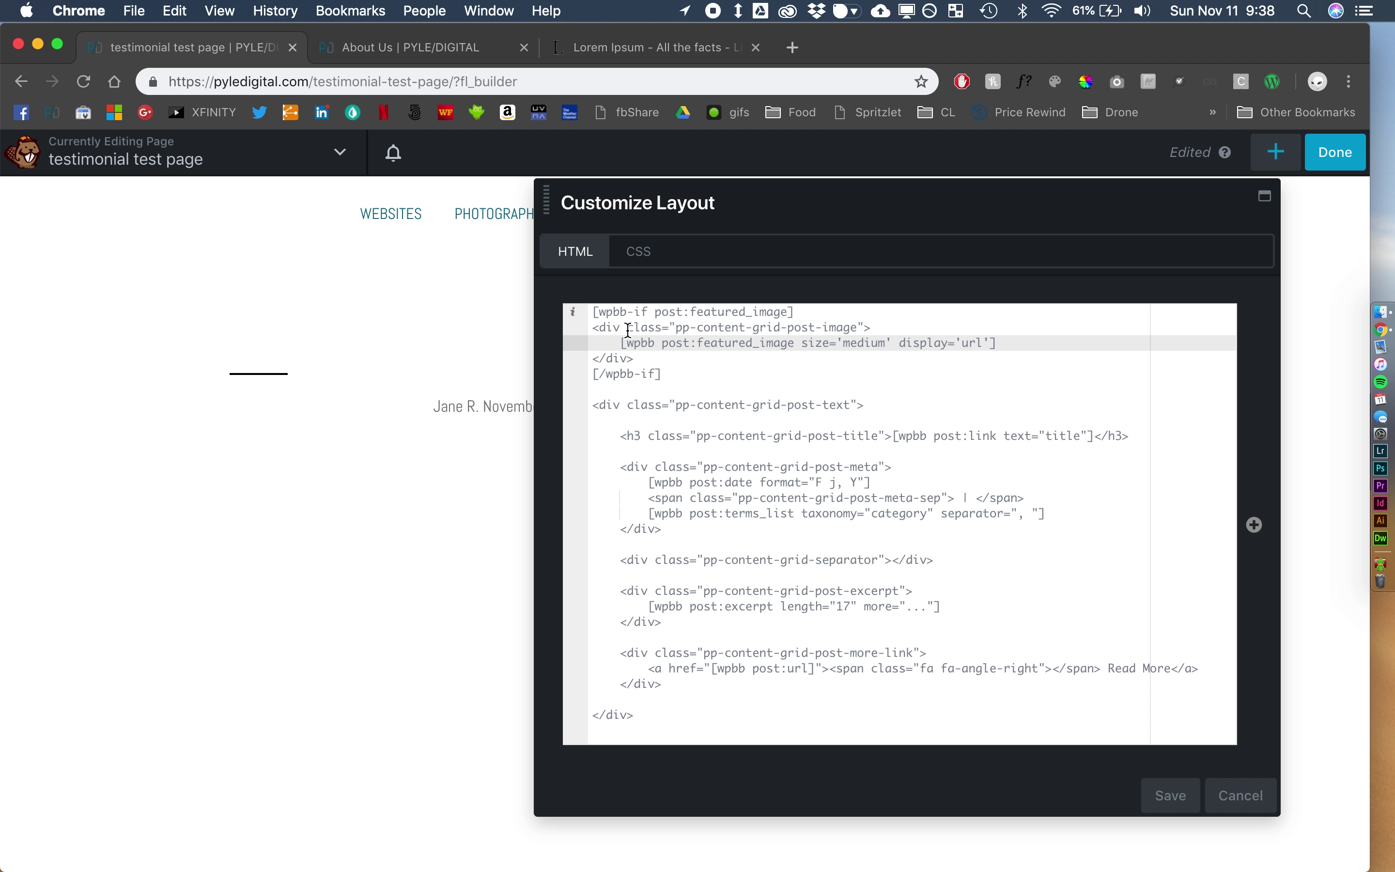
- Replace the image div's class with style="background-image:url()" containing the featured image shortcode
left_click_drag(629, 330, 864, 325)
key("BackSpace")
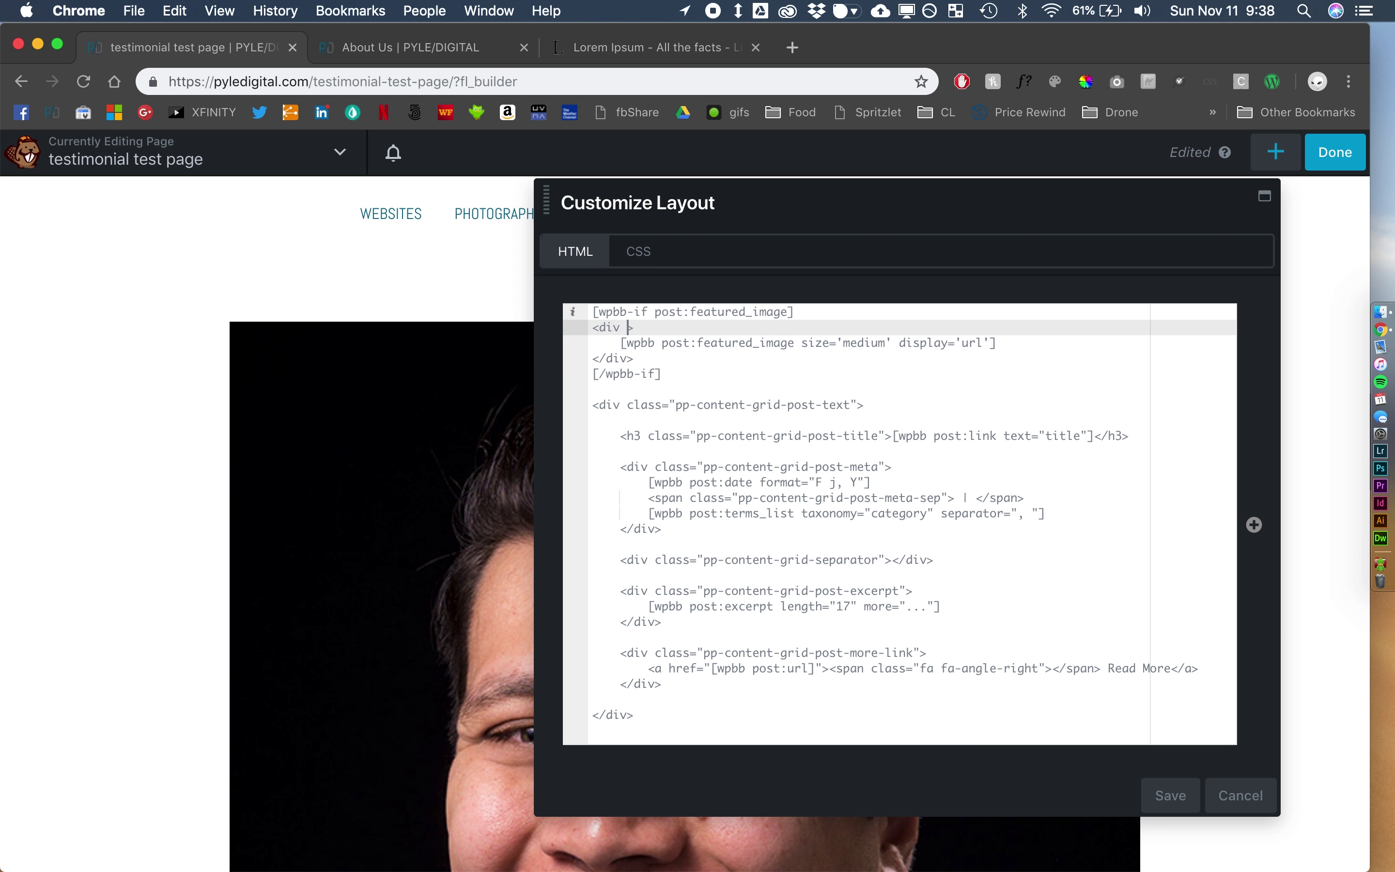
type("style")
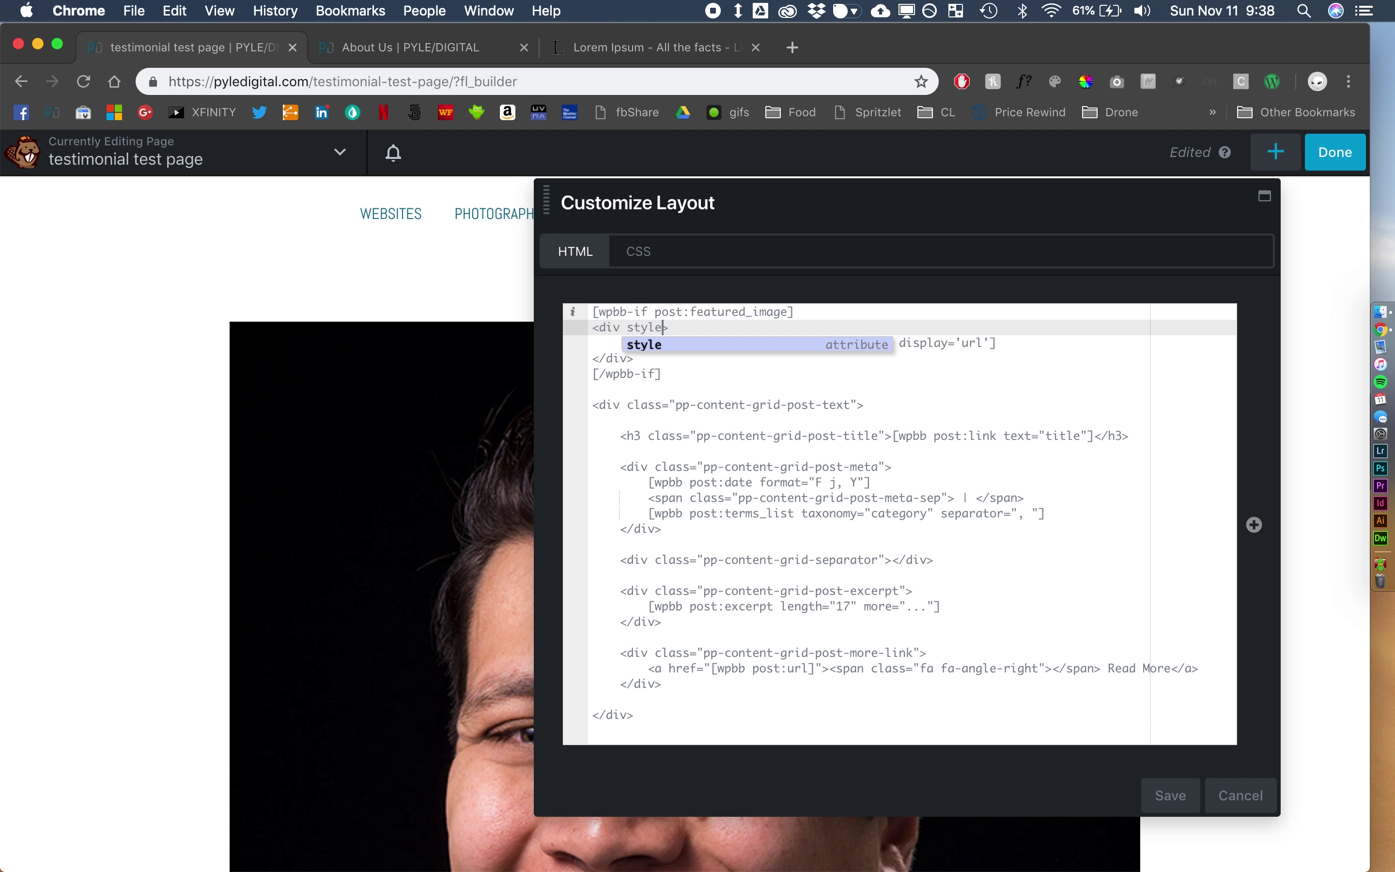
type("=\"")
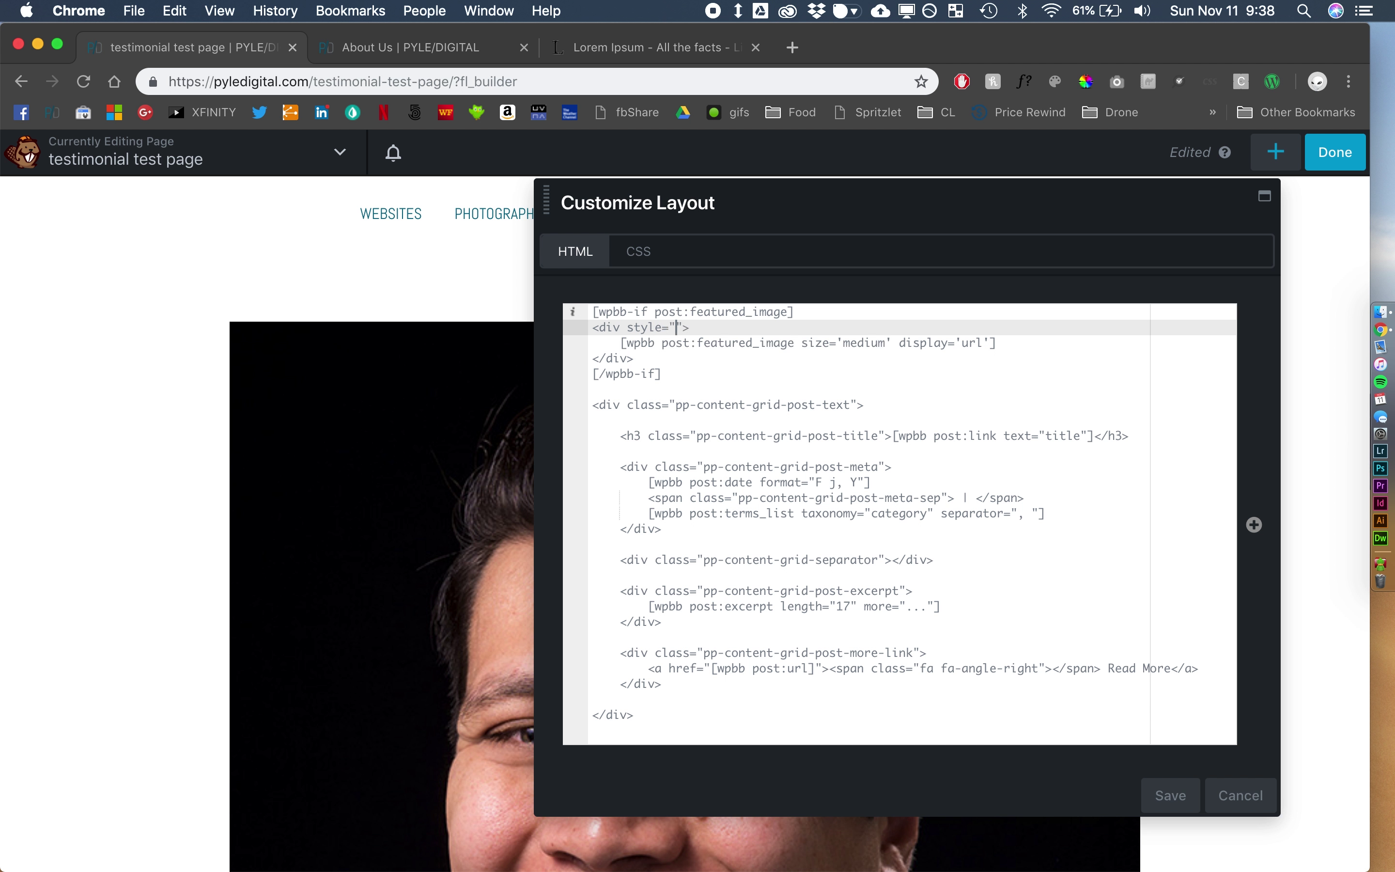
type("background")
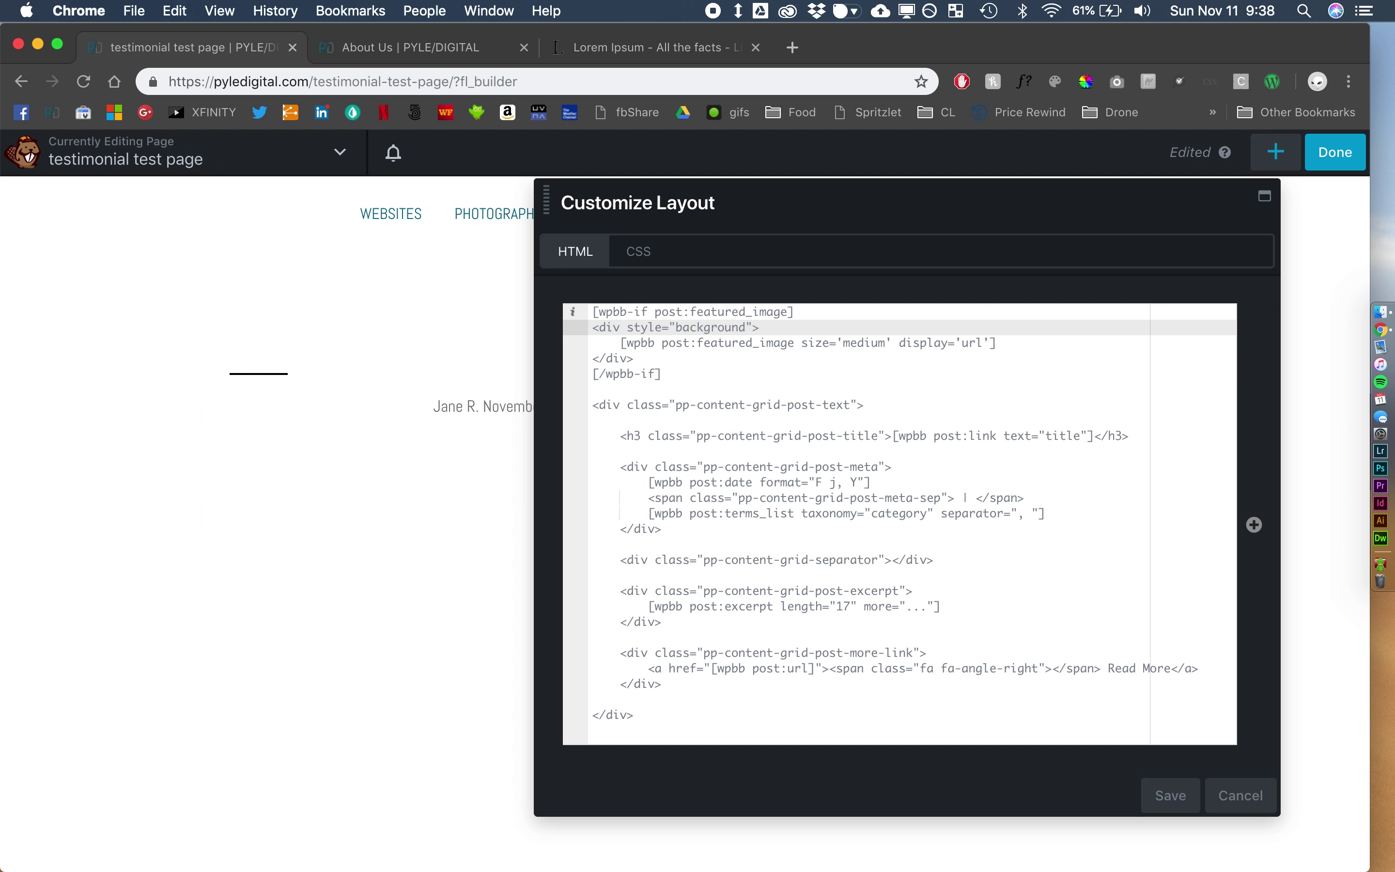
type("-image:url()")
left_click_drag(621, 342, 1034, 340)
key("cmd+c")
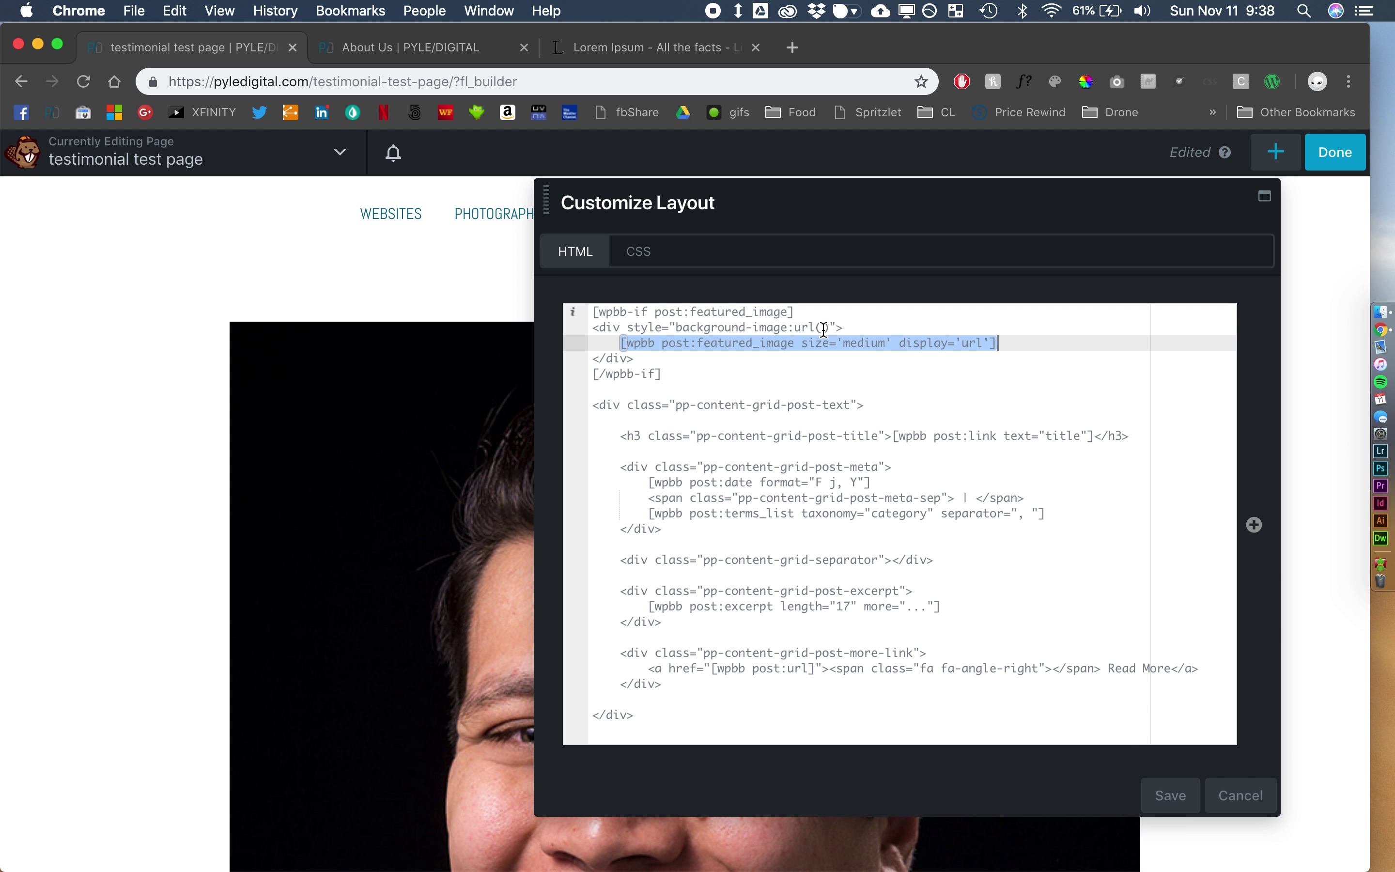
left_click(825, 327)
key("cmd+v")
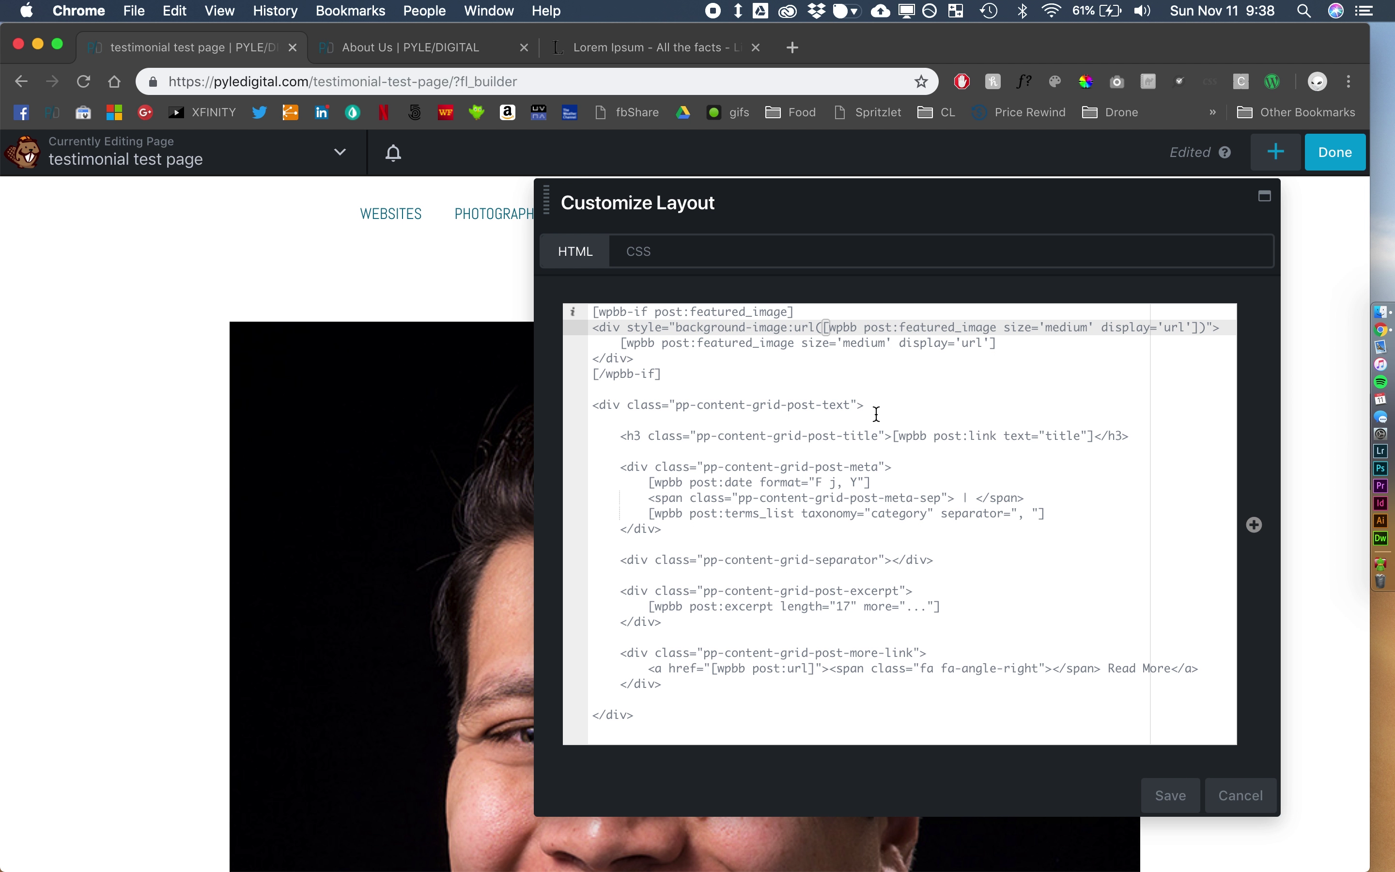
- Add class="testimonialimage" to the image div, copy the class name, and delete the leftover featured image line
left_click(1210, 327)
type("class=\"")
type("testiomon")
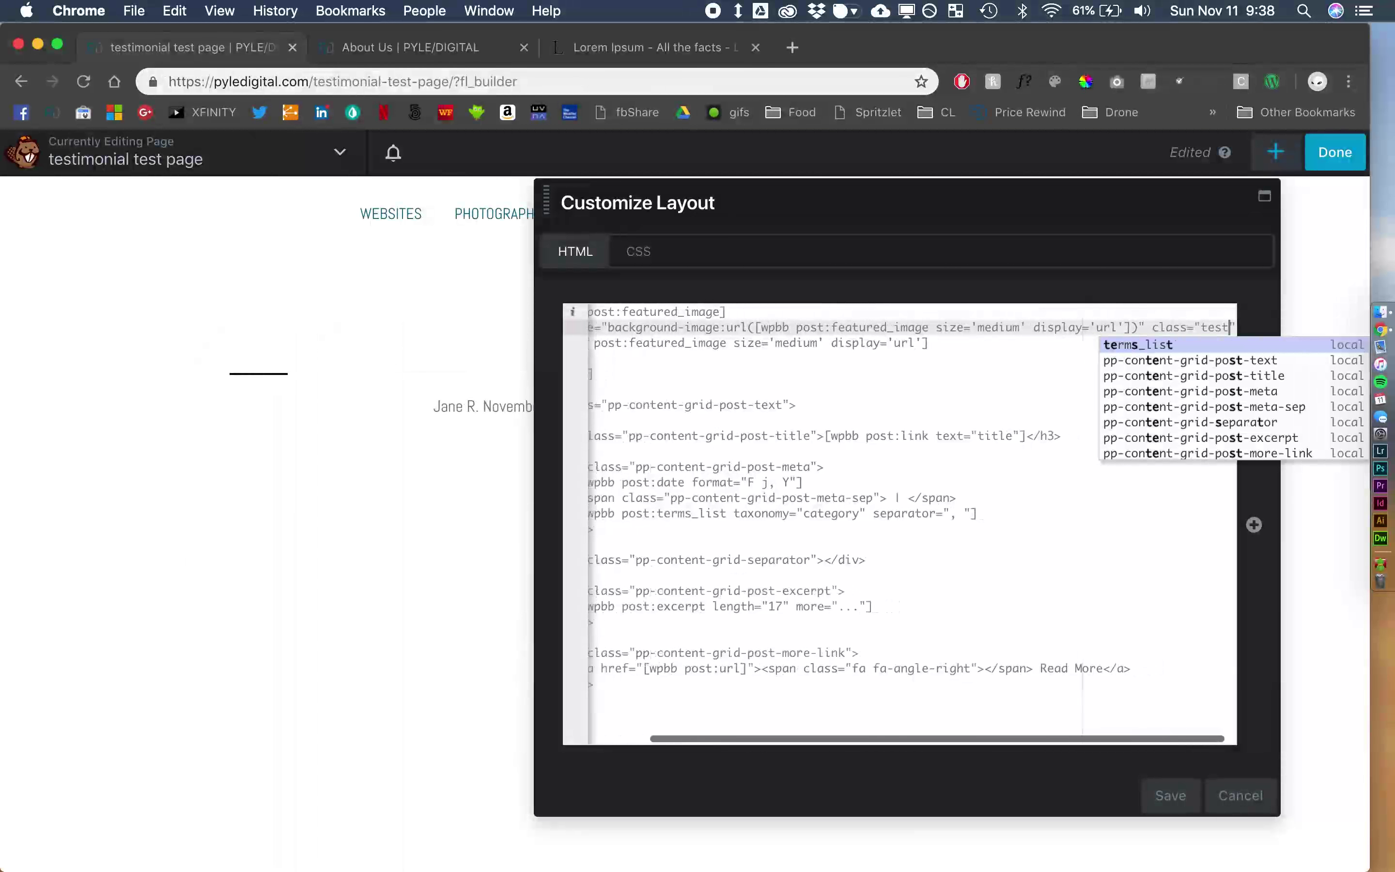
key("BackSpace")
key("BackSpace")
key("BackSpace")
key("BackSpace")
key("BackSpace")
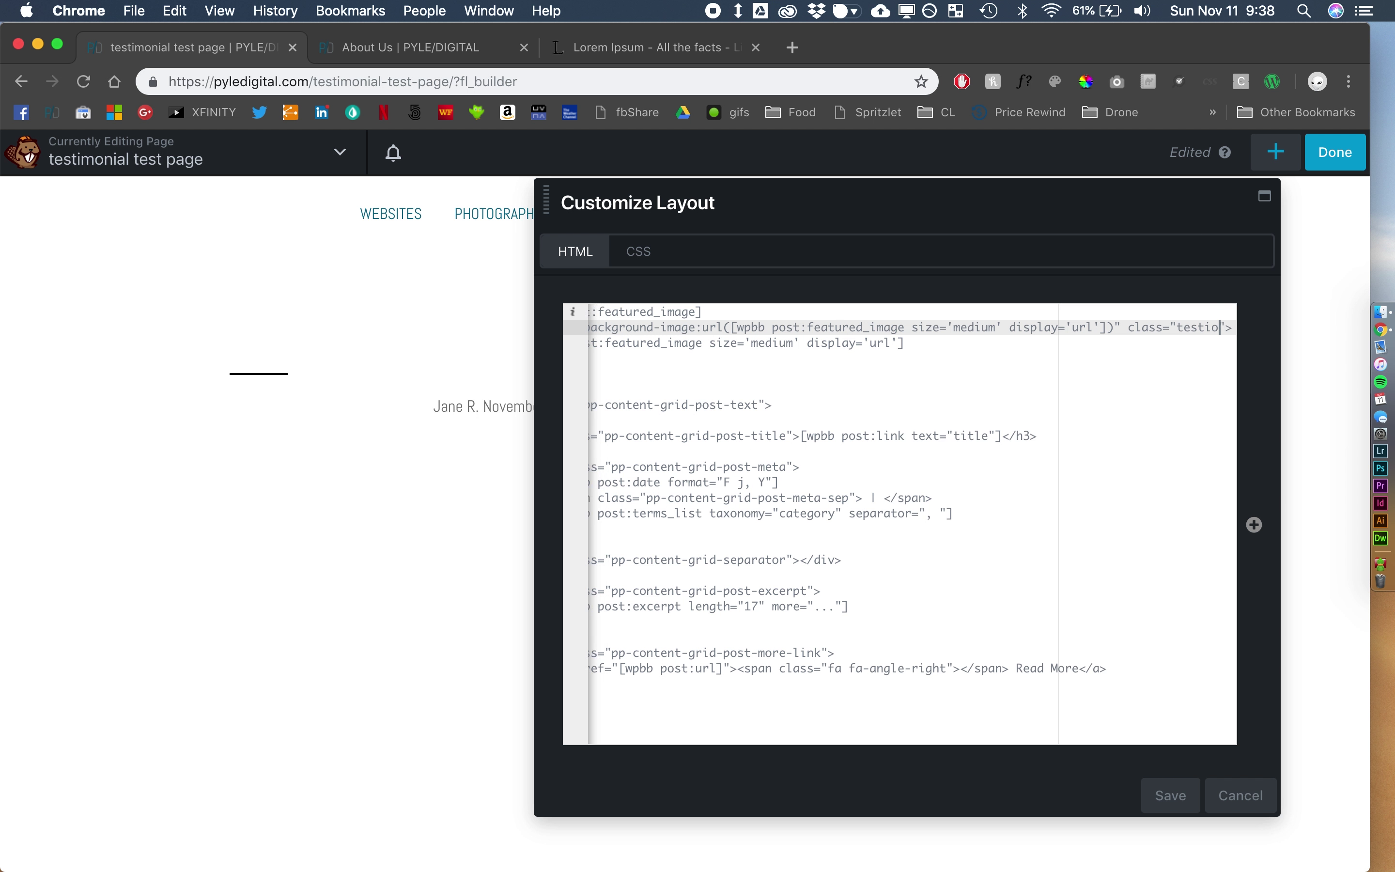
type("imonial")
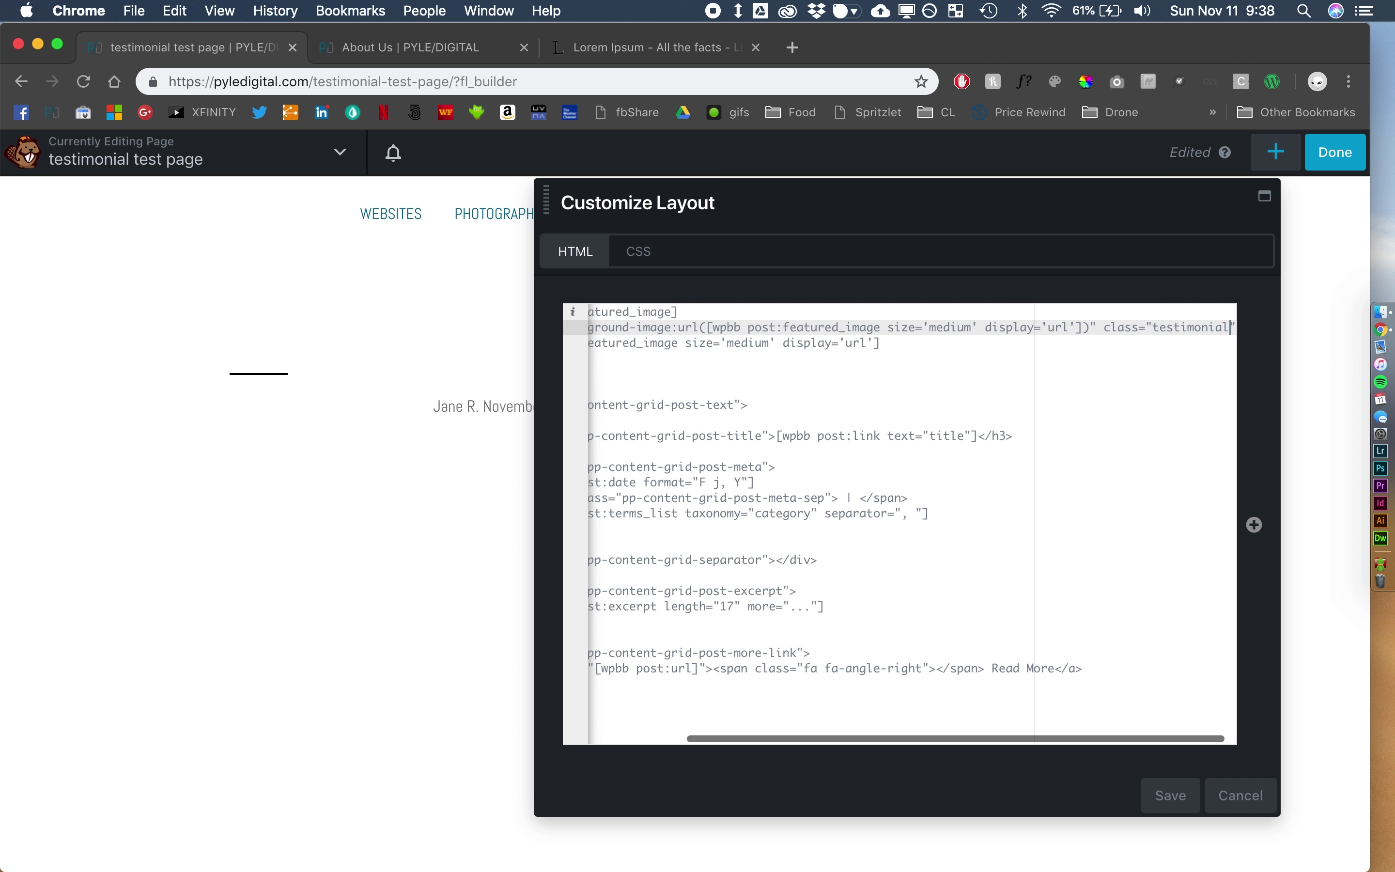
type("image")
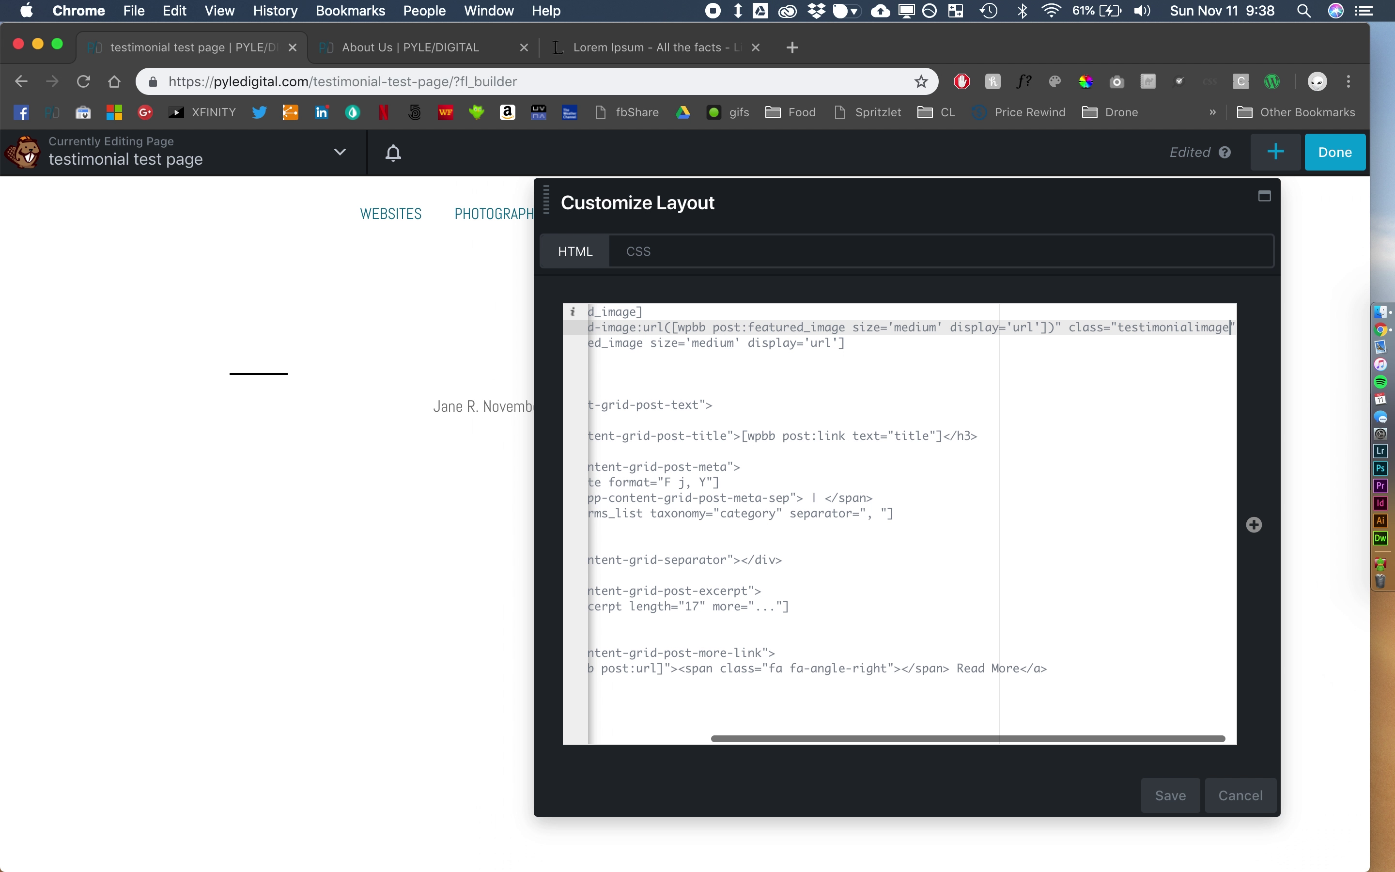
double_click(1147, 334)
key("super+c")
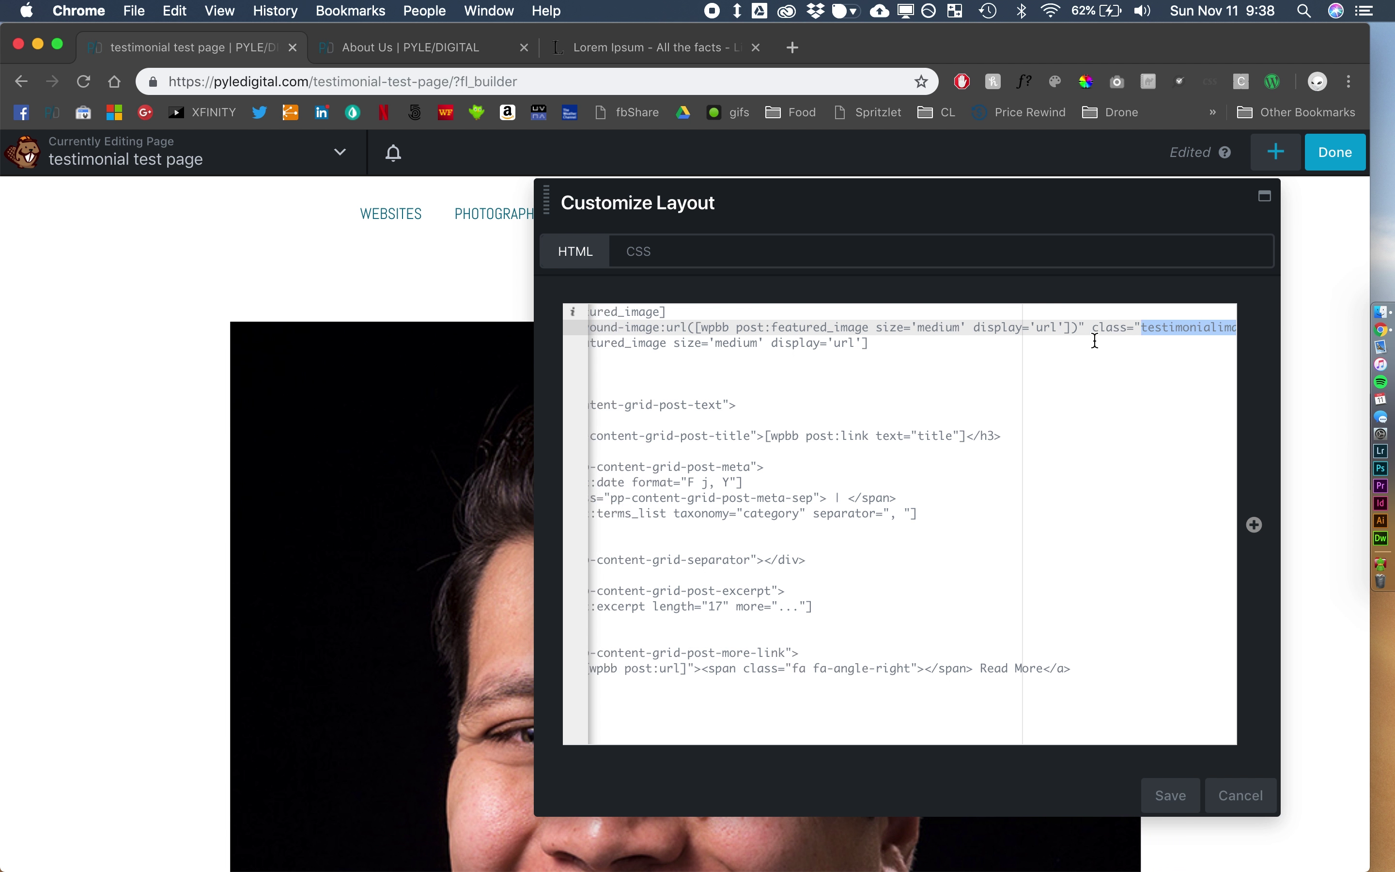
scroll(979, 343, "left", 5)
triple_click(867, 346)
key("BackSpace")
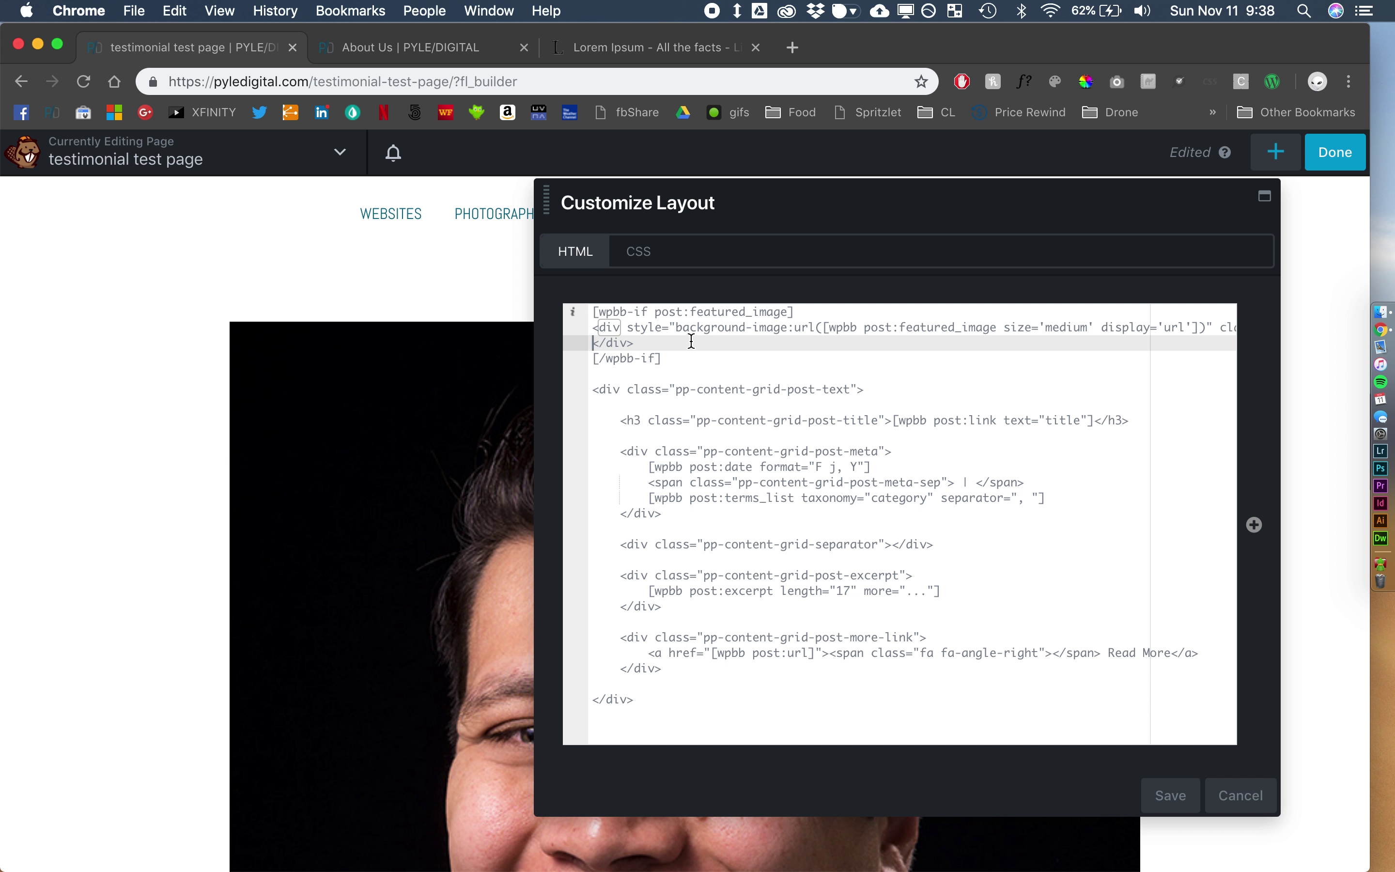
left_click(646, 257)
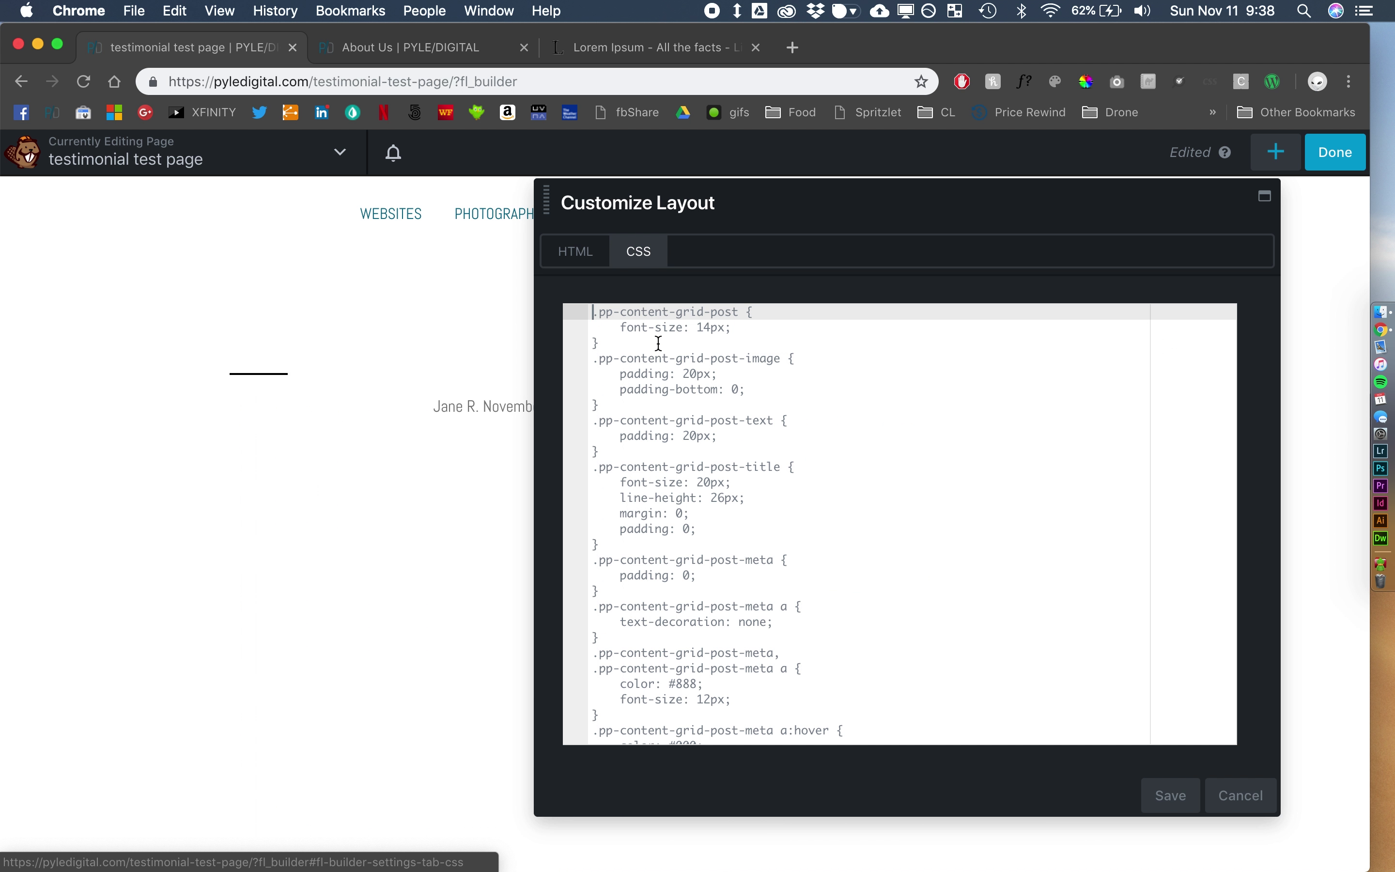
- Start a .testimonialimage rule at the top of the CSS with width and height 250px
key("Return")
key("Return")
key("Up")
key("Up")
key("super+v")
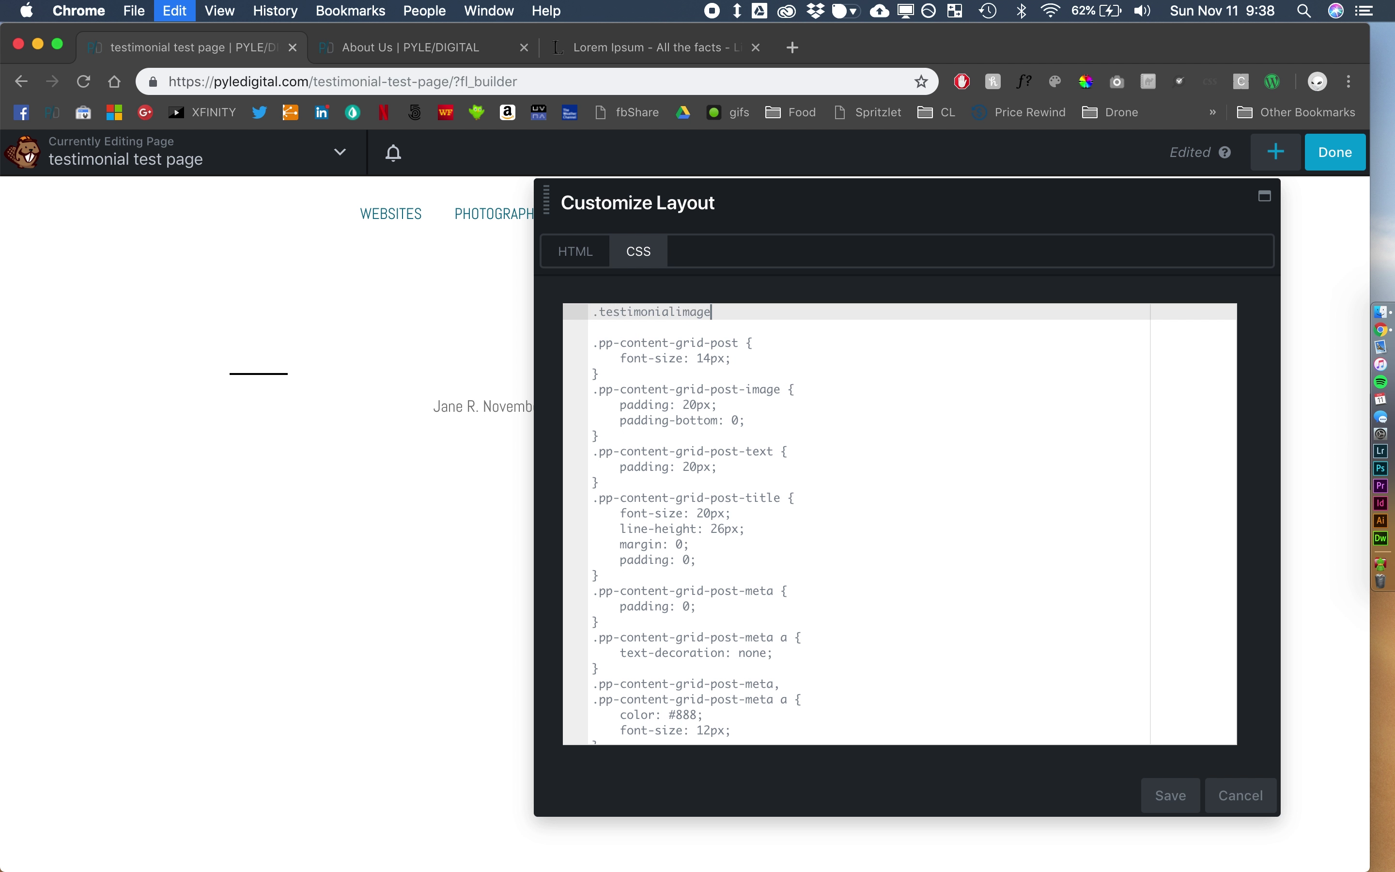
type("{")
key("Return")
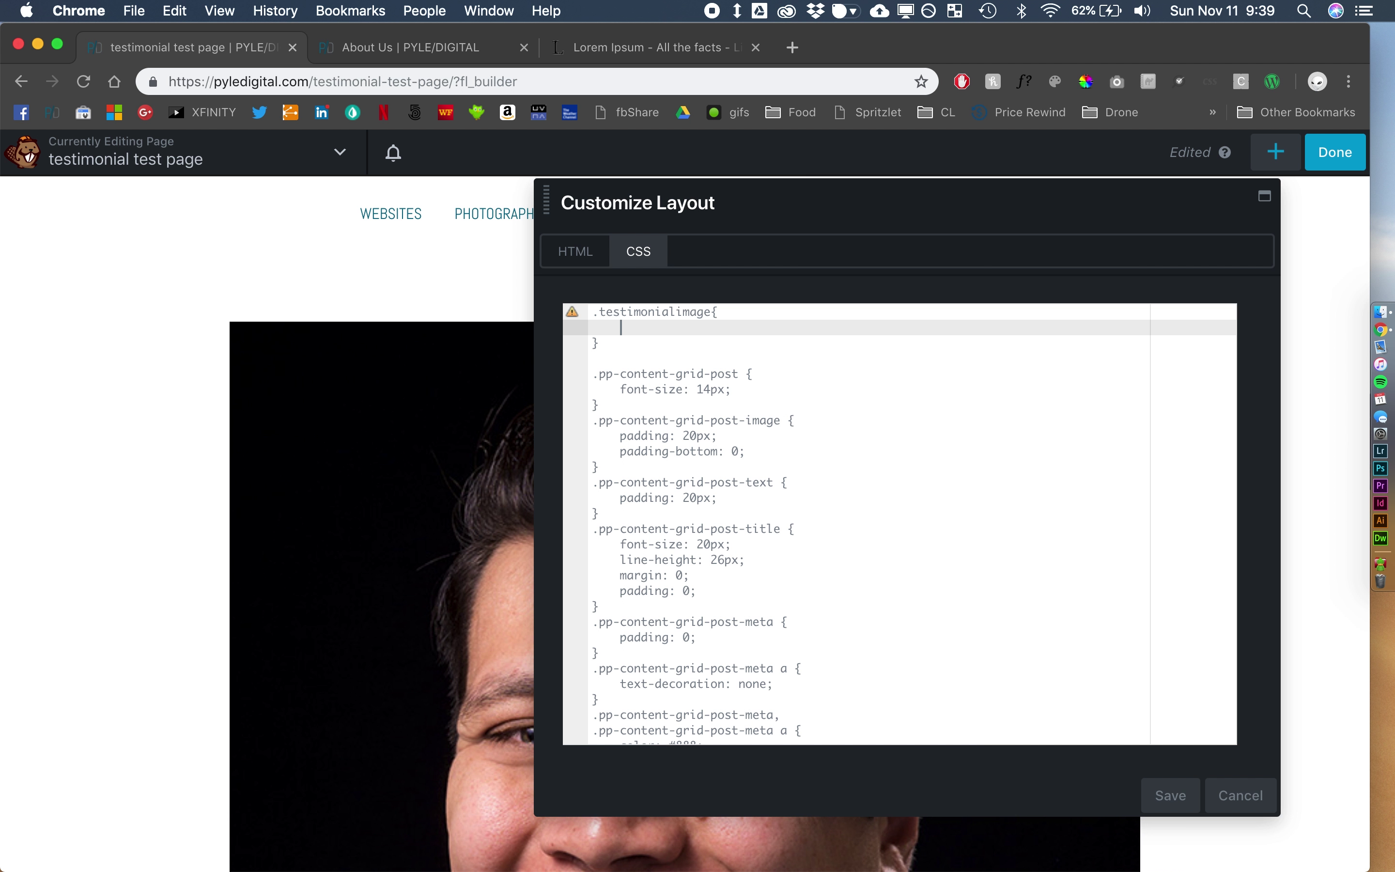
type("b")
key("BackSpace")
type("width")
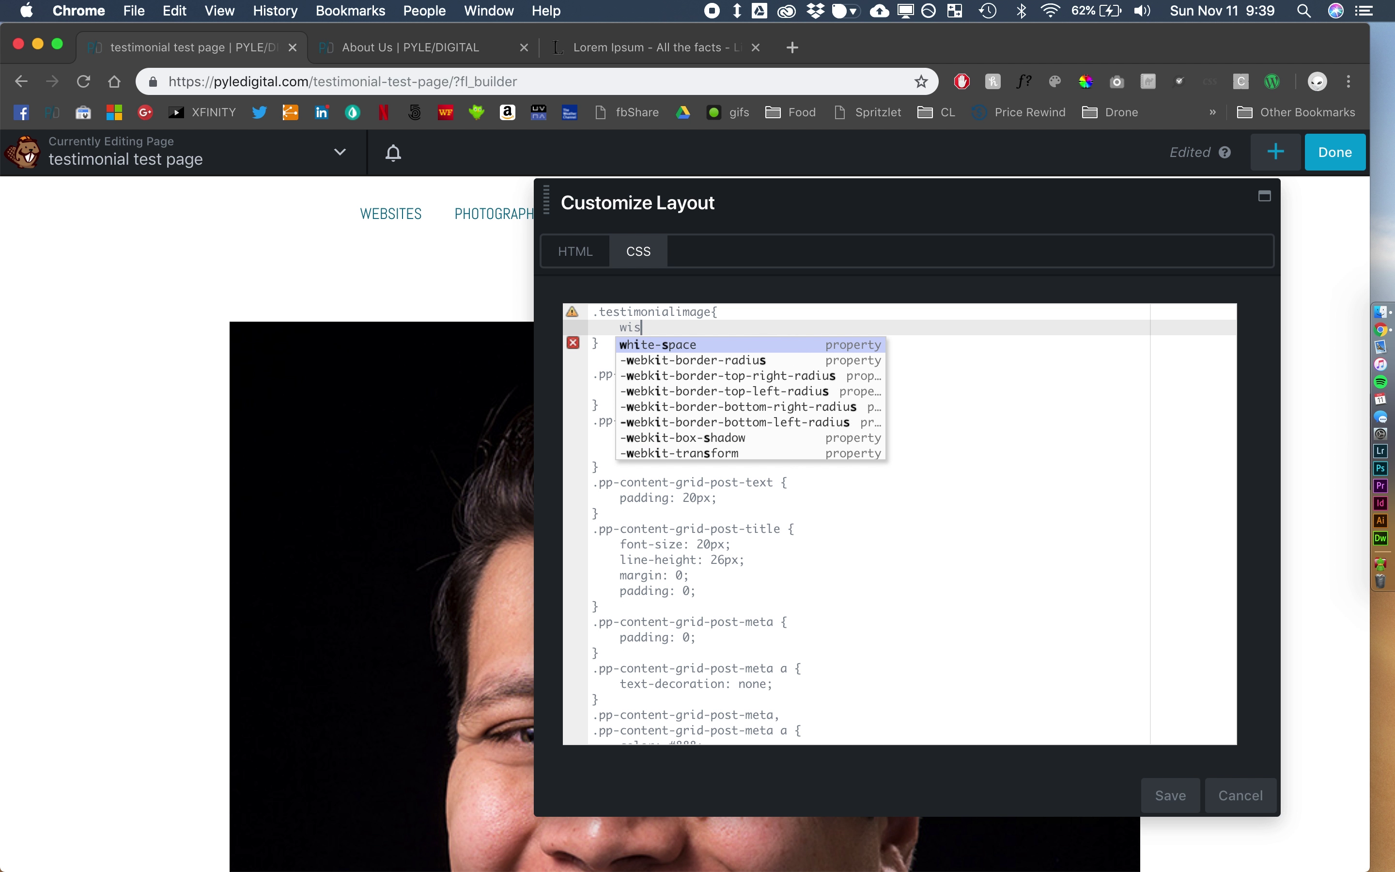
type(":")
type("250px;")
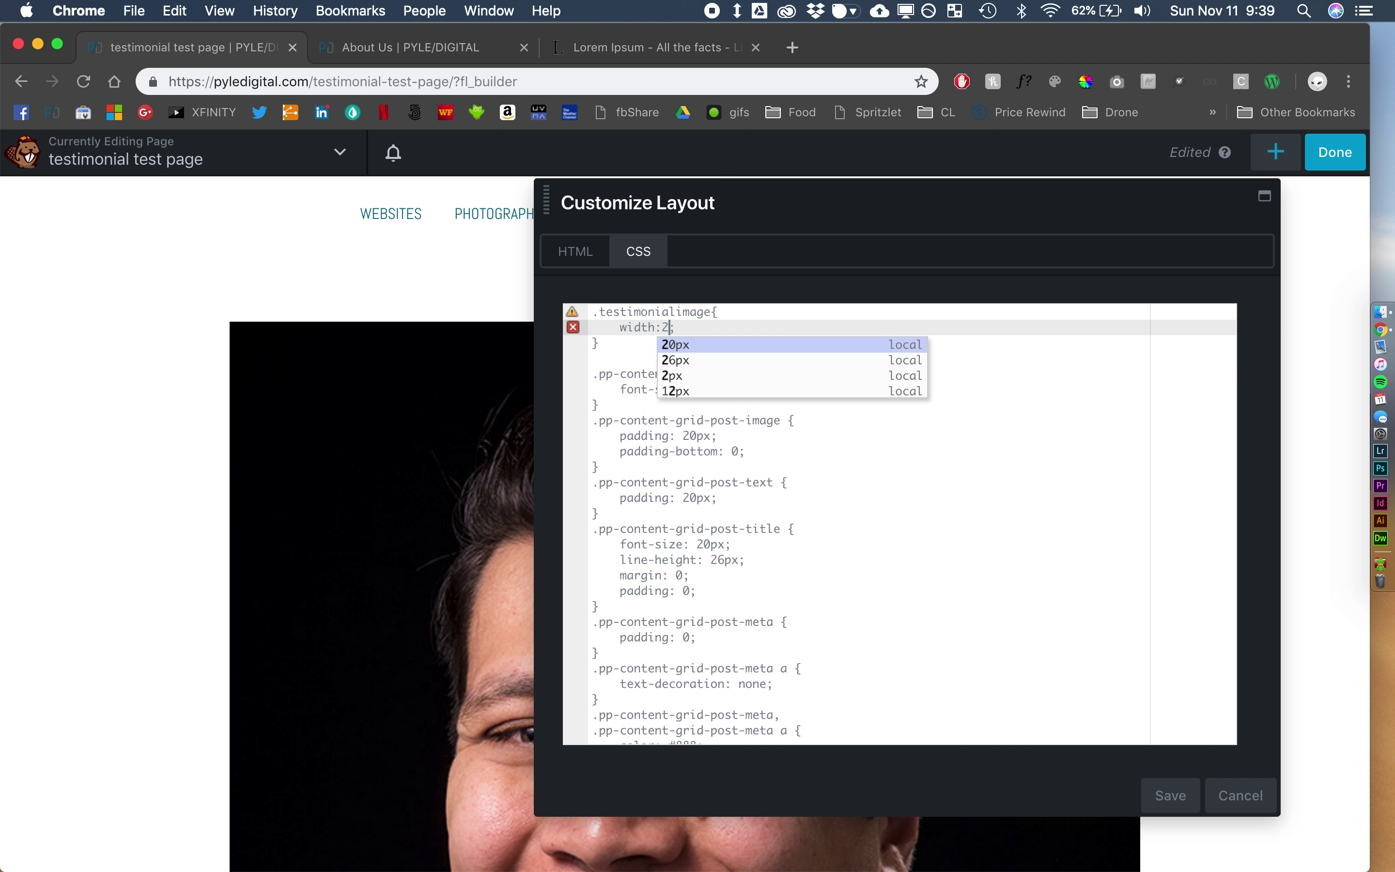
key("Return")
type("hei")
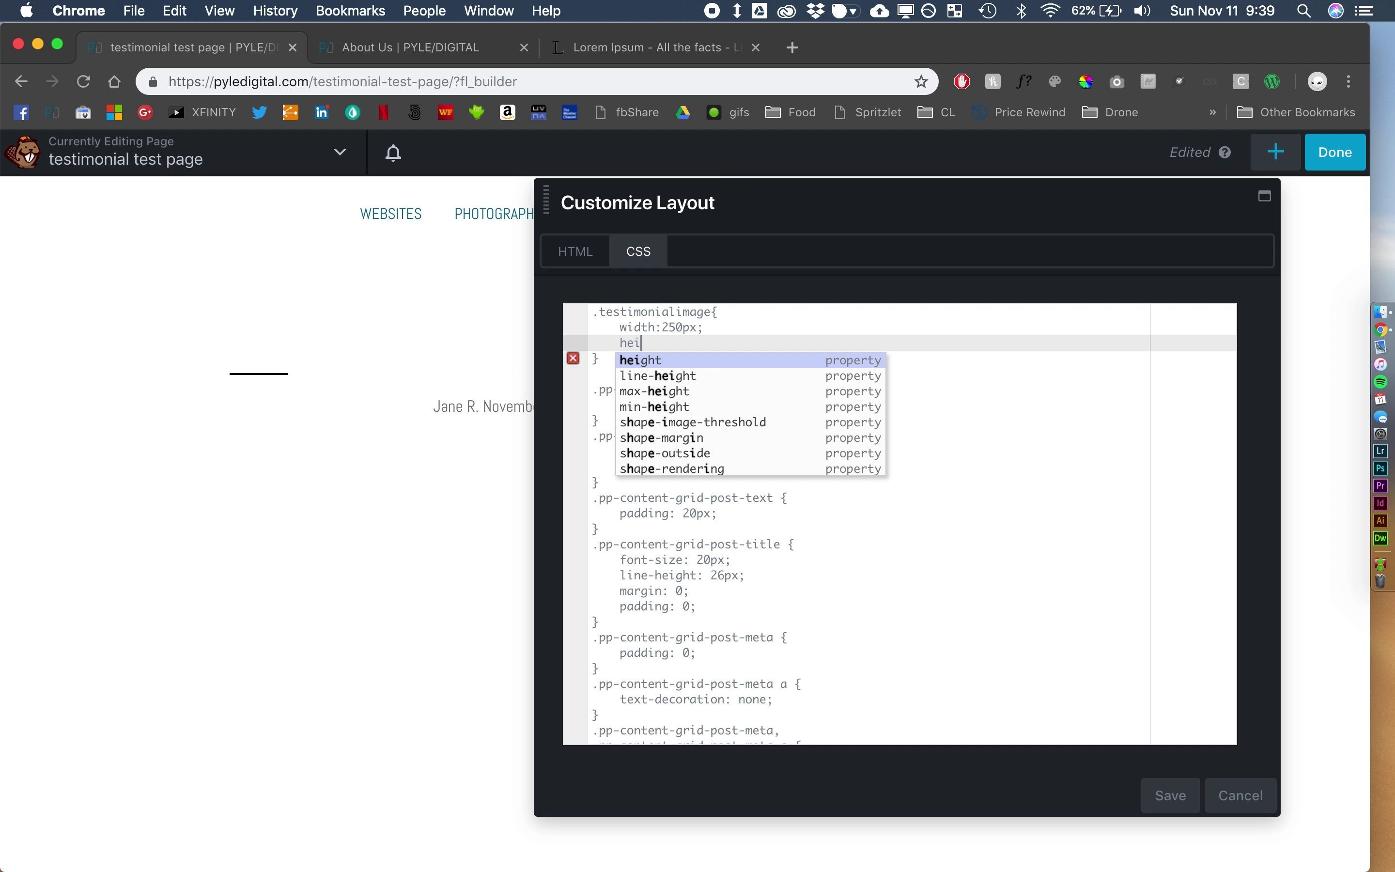
type("ght:25;")
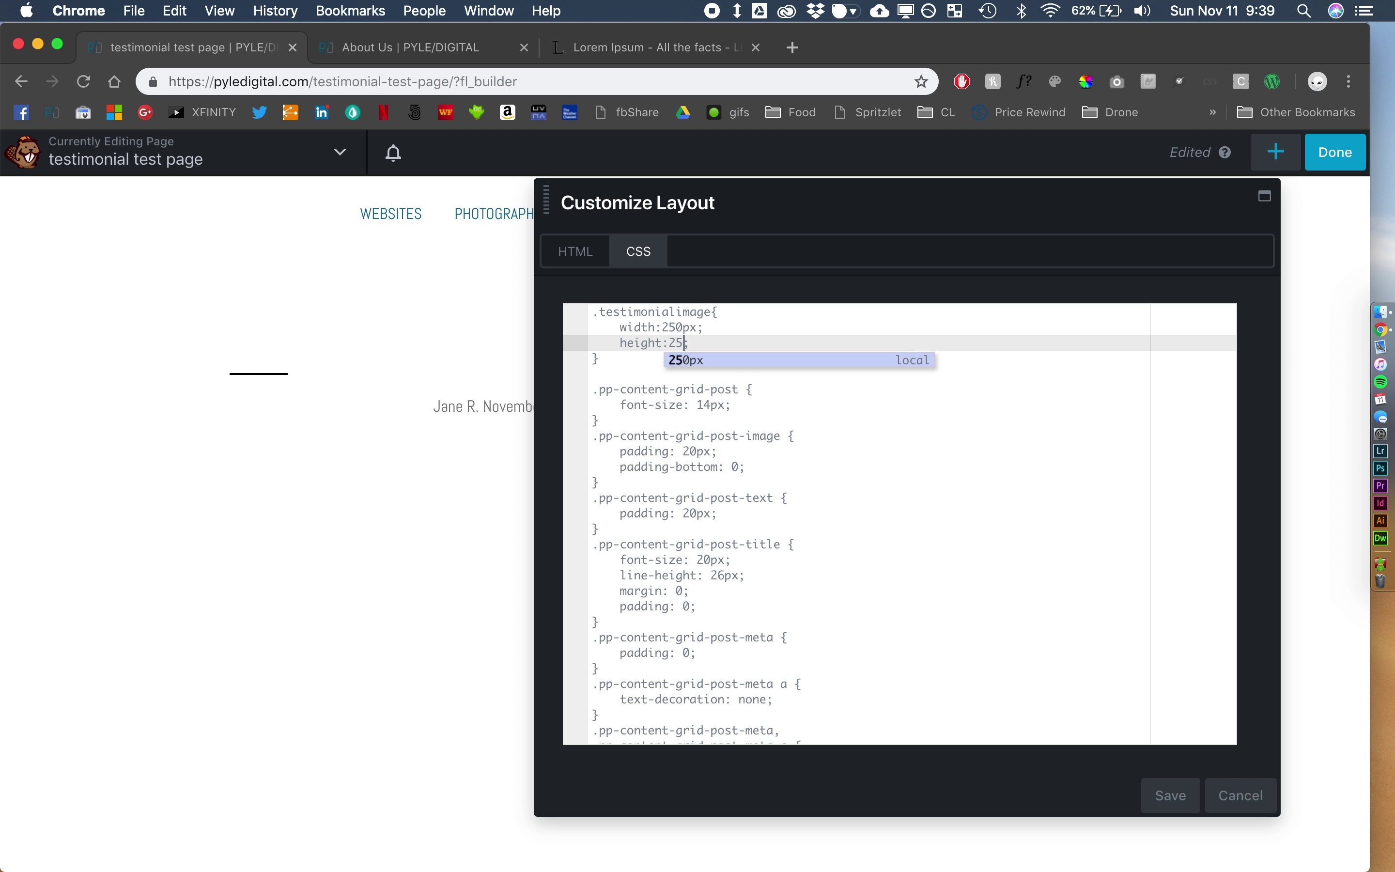
key("Return")
key("Return")
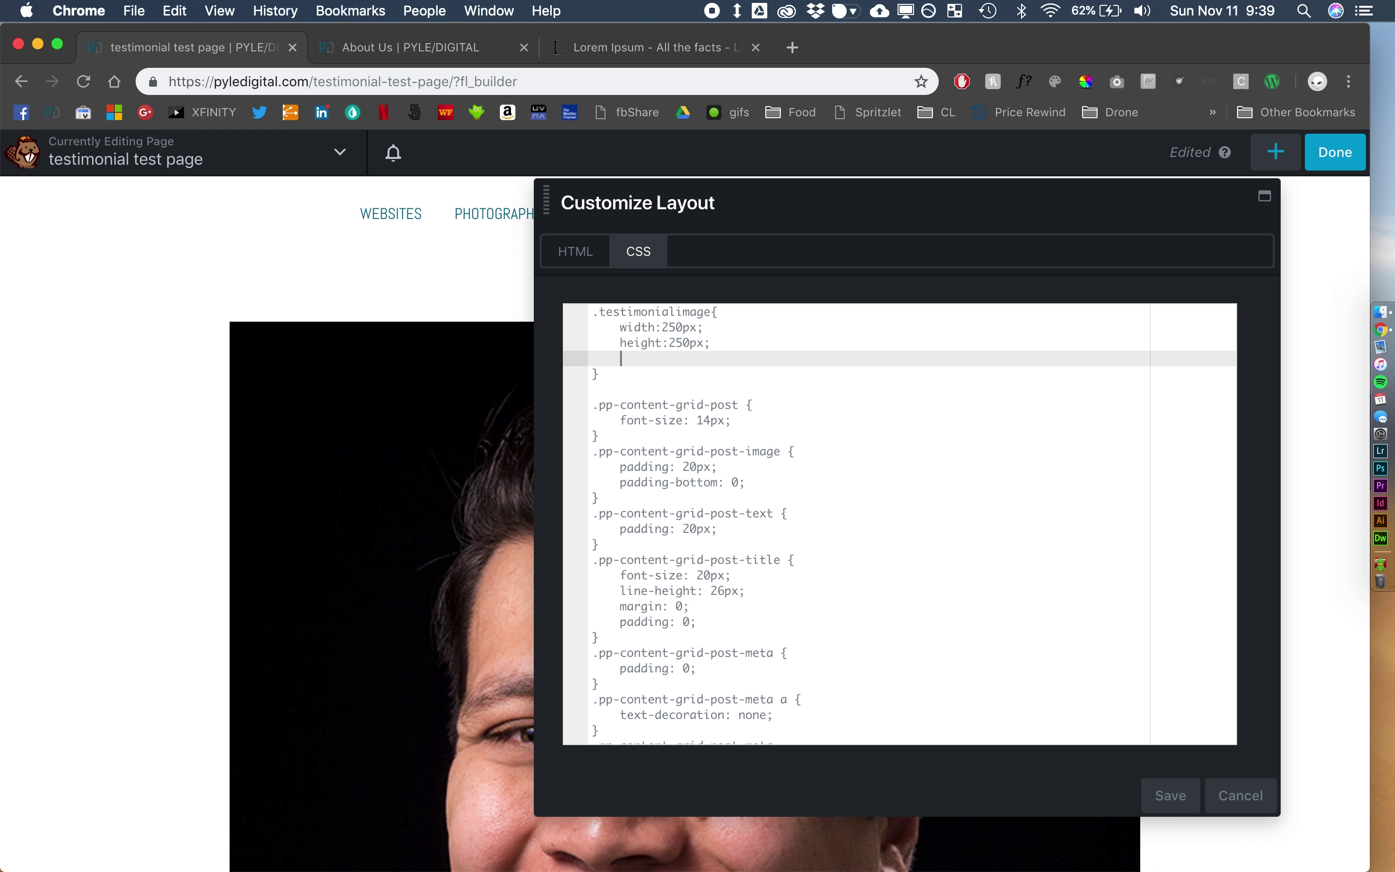
- Add background-size: cover, background-position: center top, and border-radius: 50% to the rule
type("background-s")
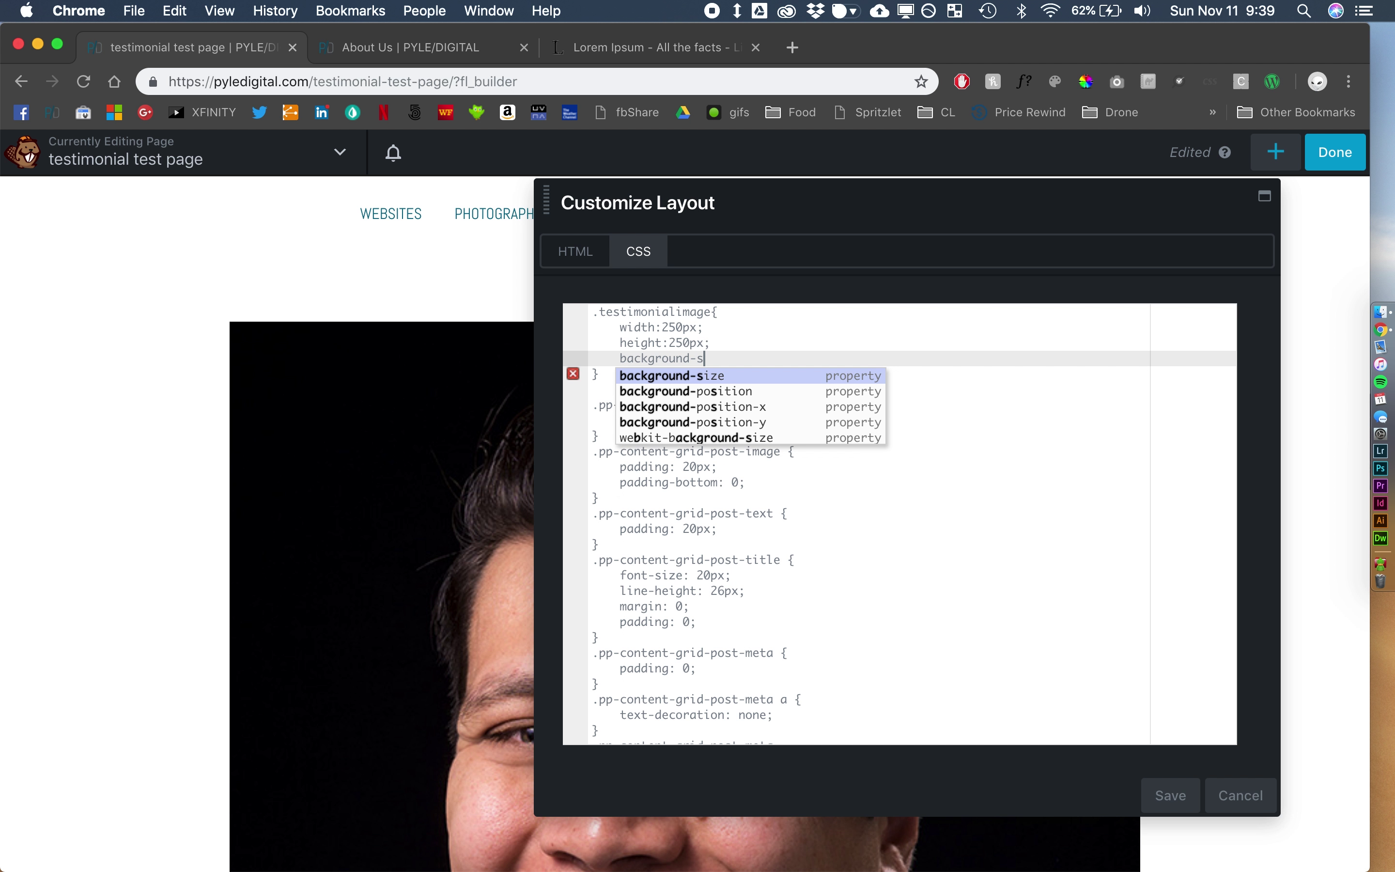
key("Return")
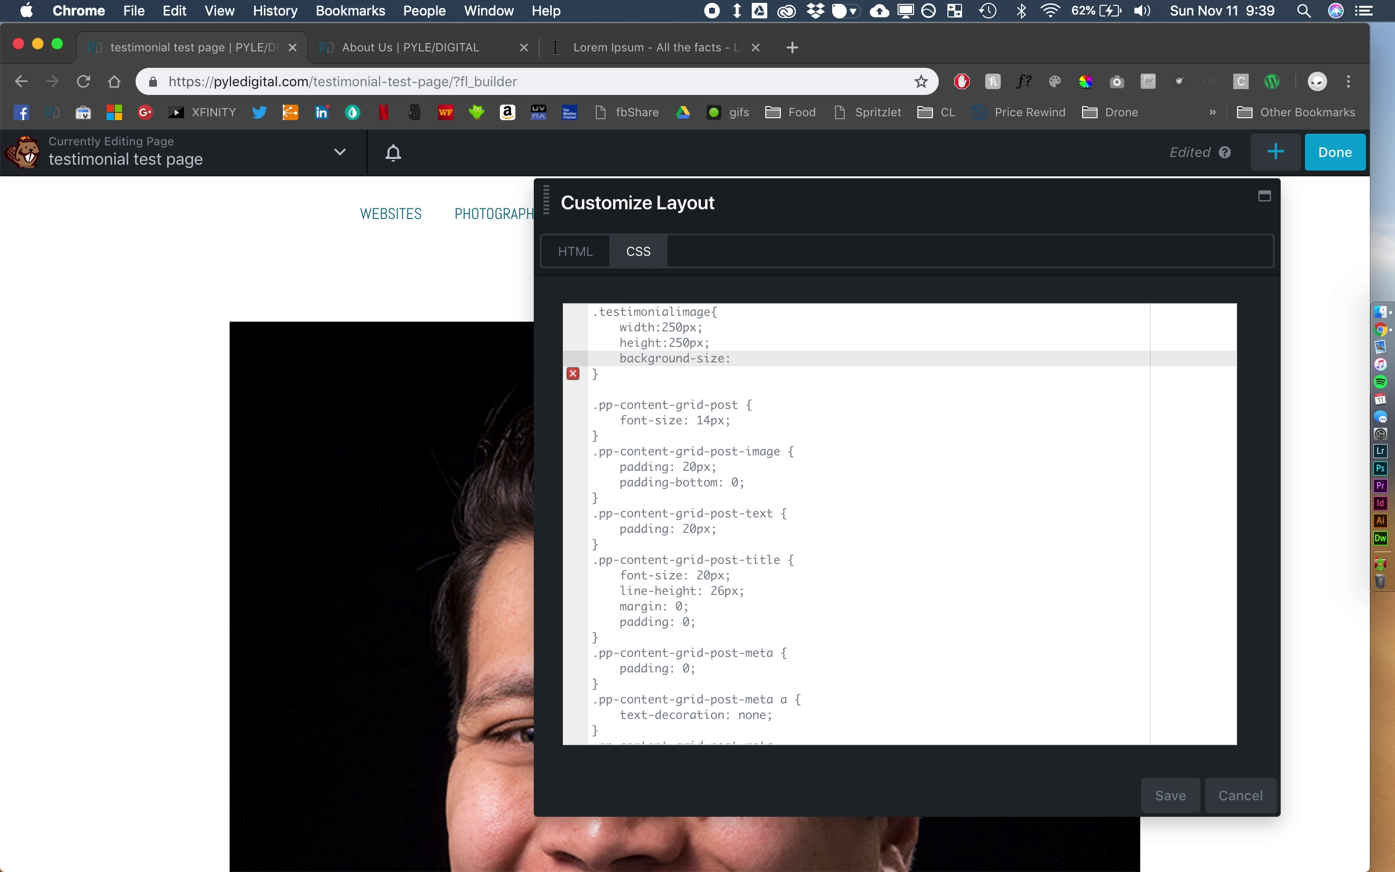
type("cover;")
key("Return")
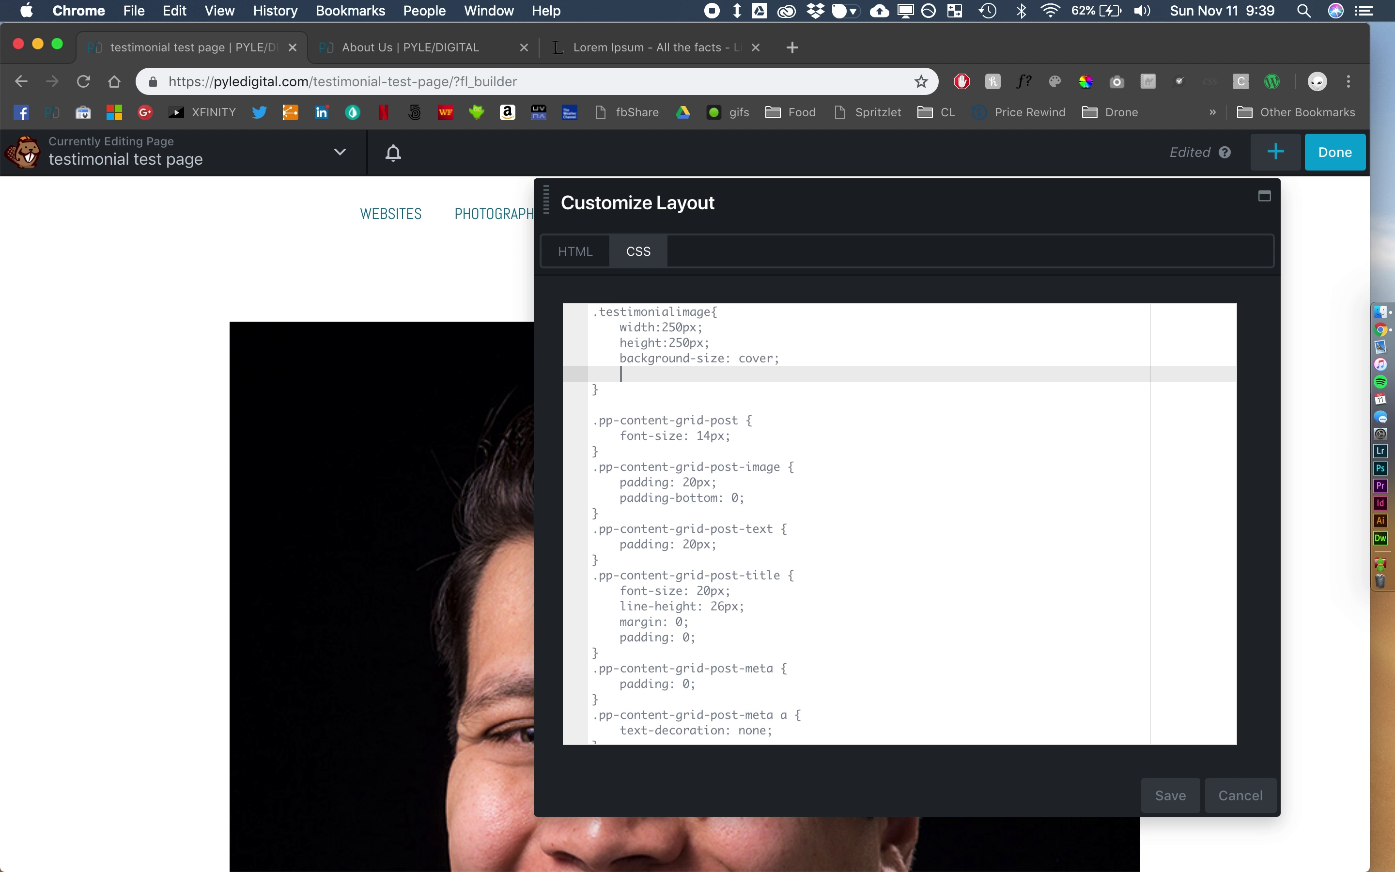
type("background-p")
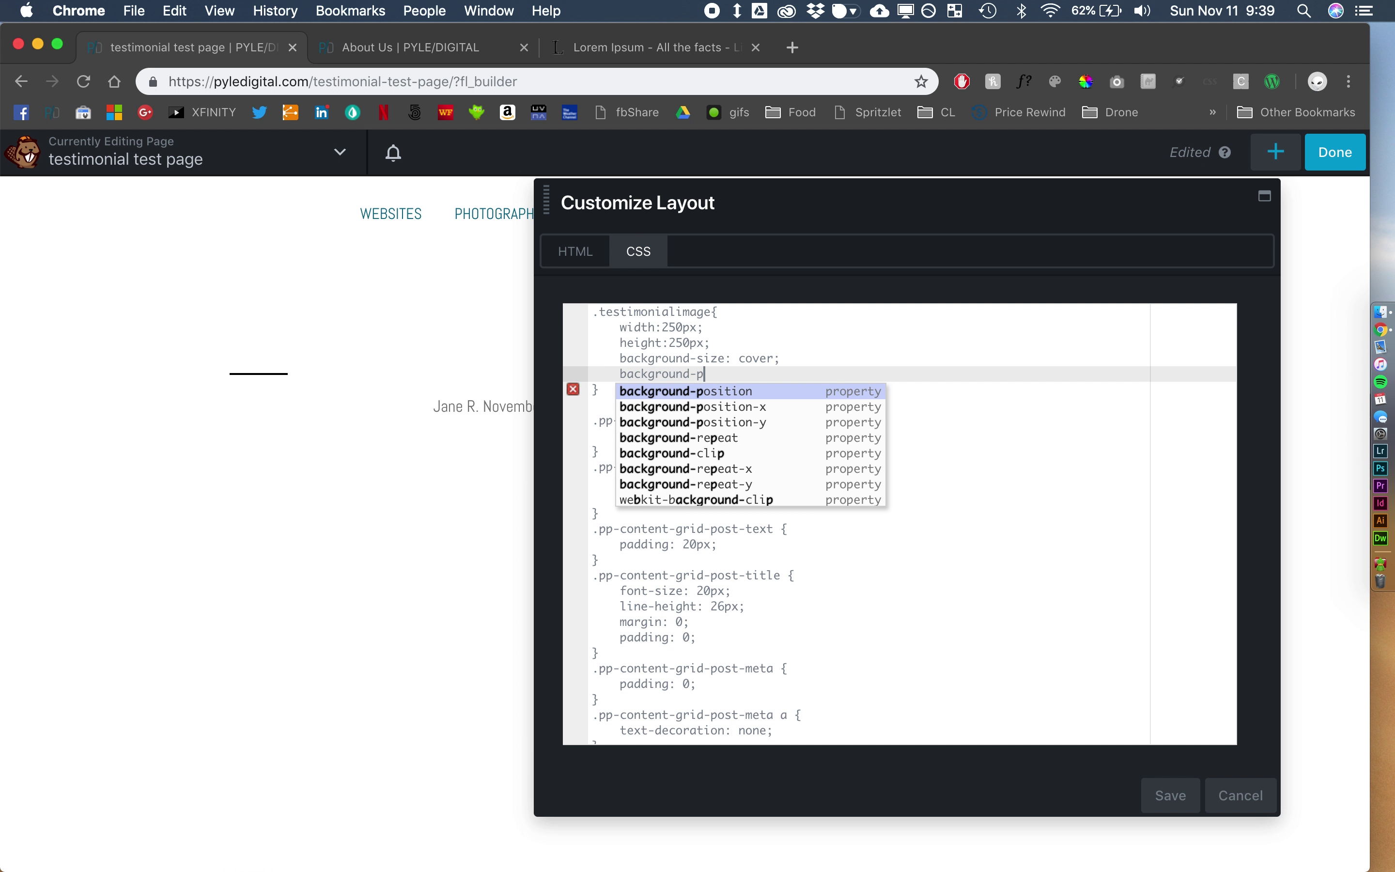
key("Return")
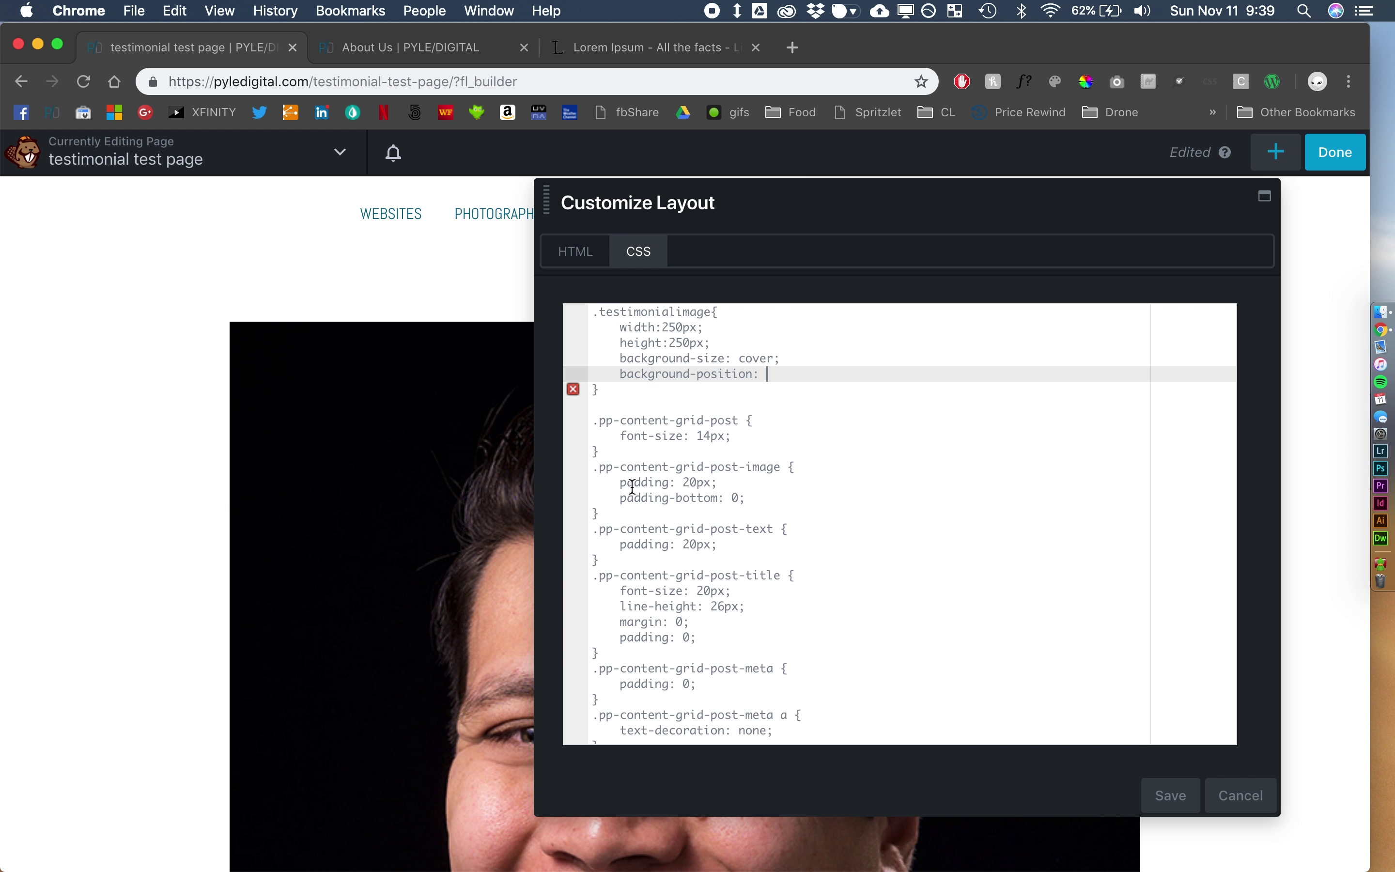
scroll(462, 629, "down", 10)
scroll(456, 630, "up", 10)
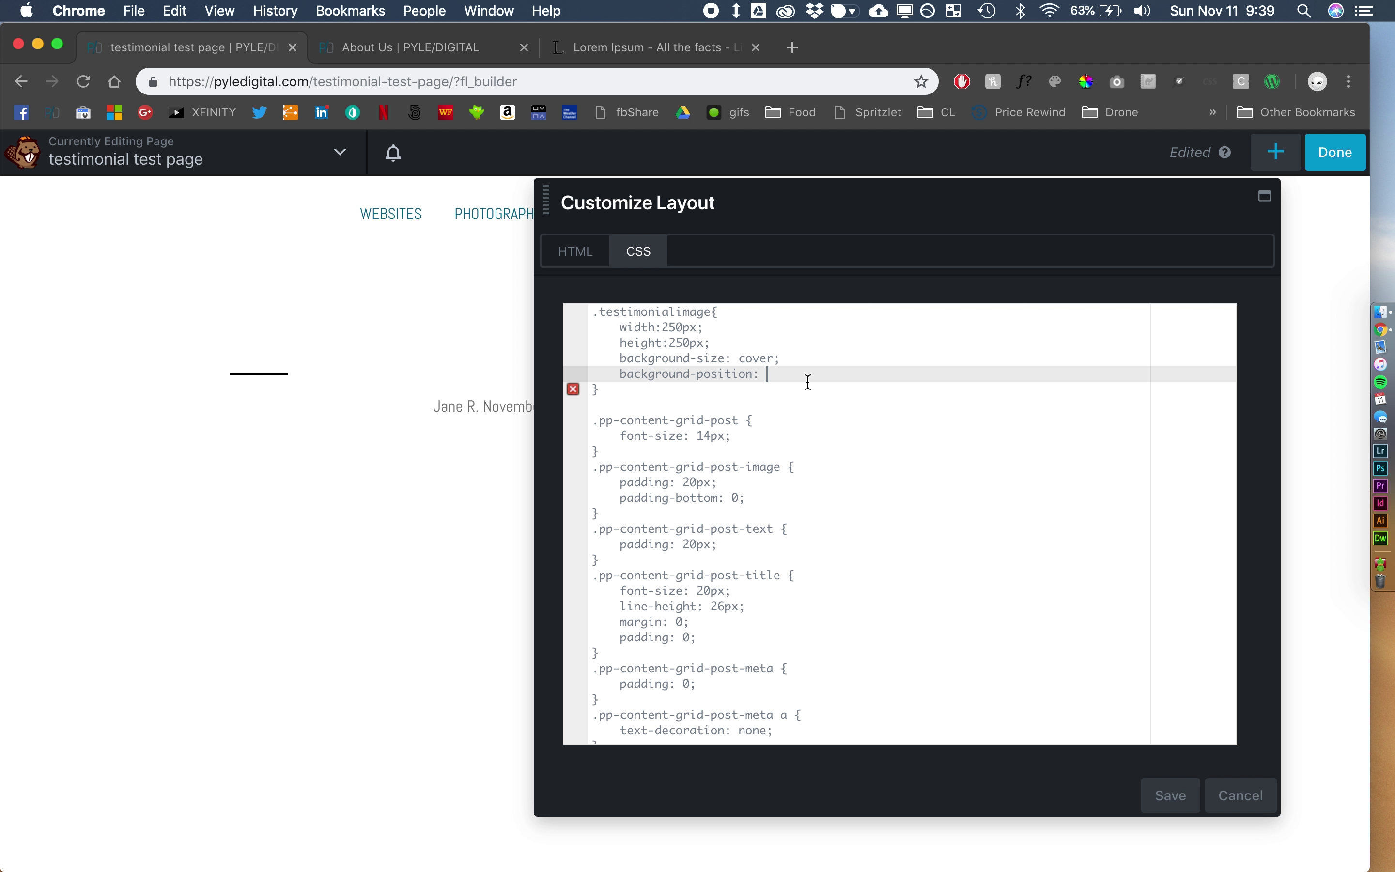
type("center top;")
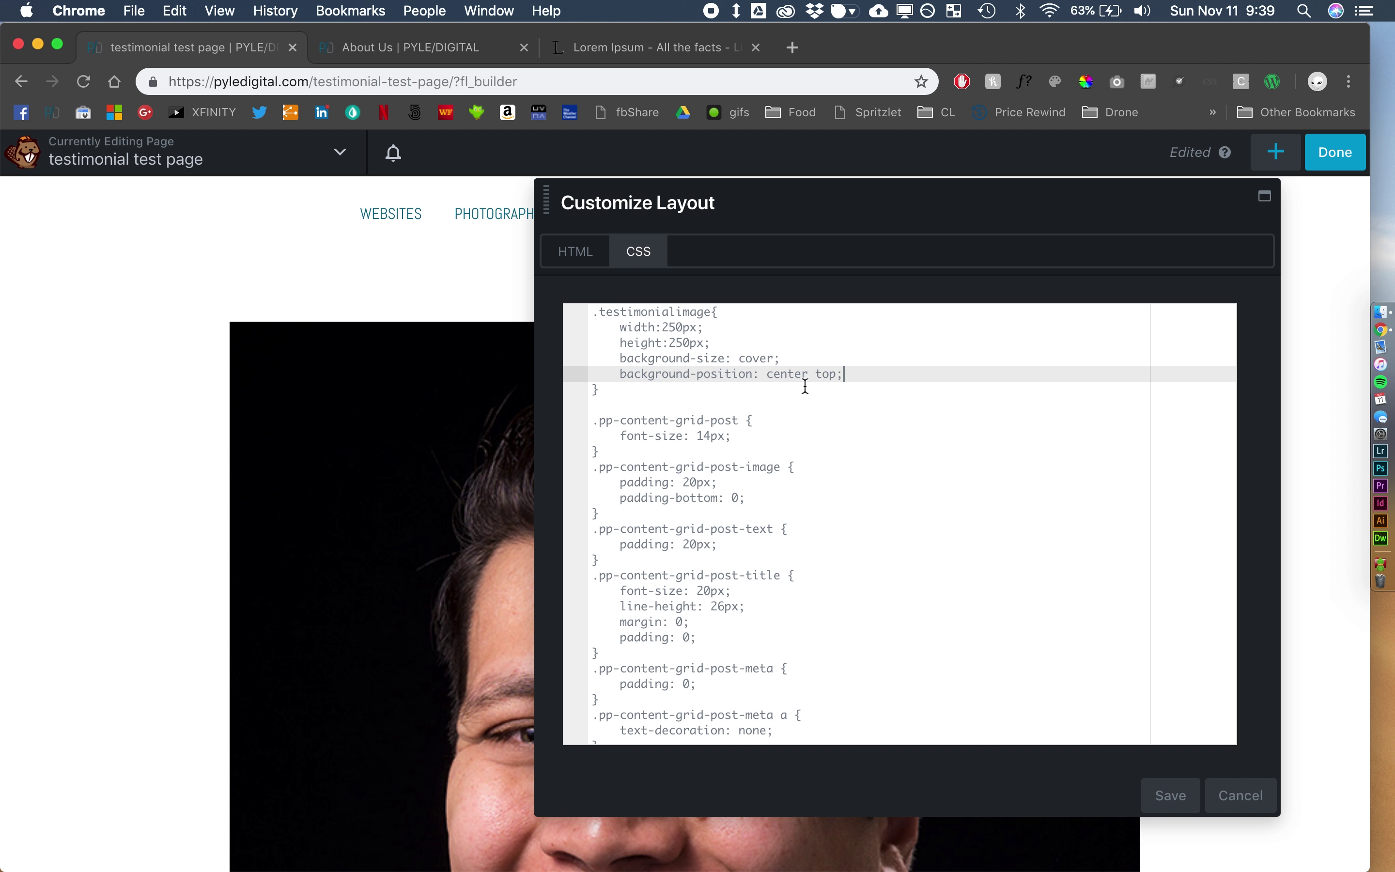
key("Return")
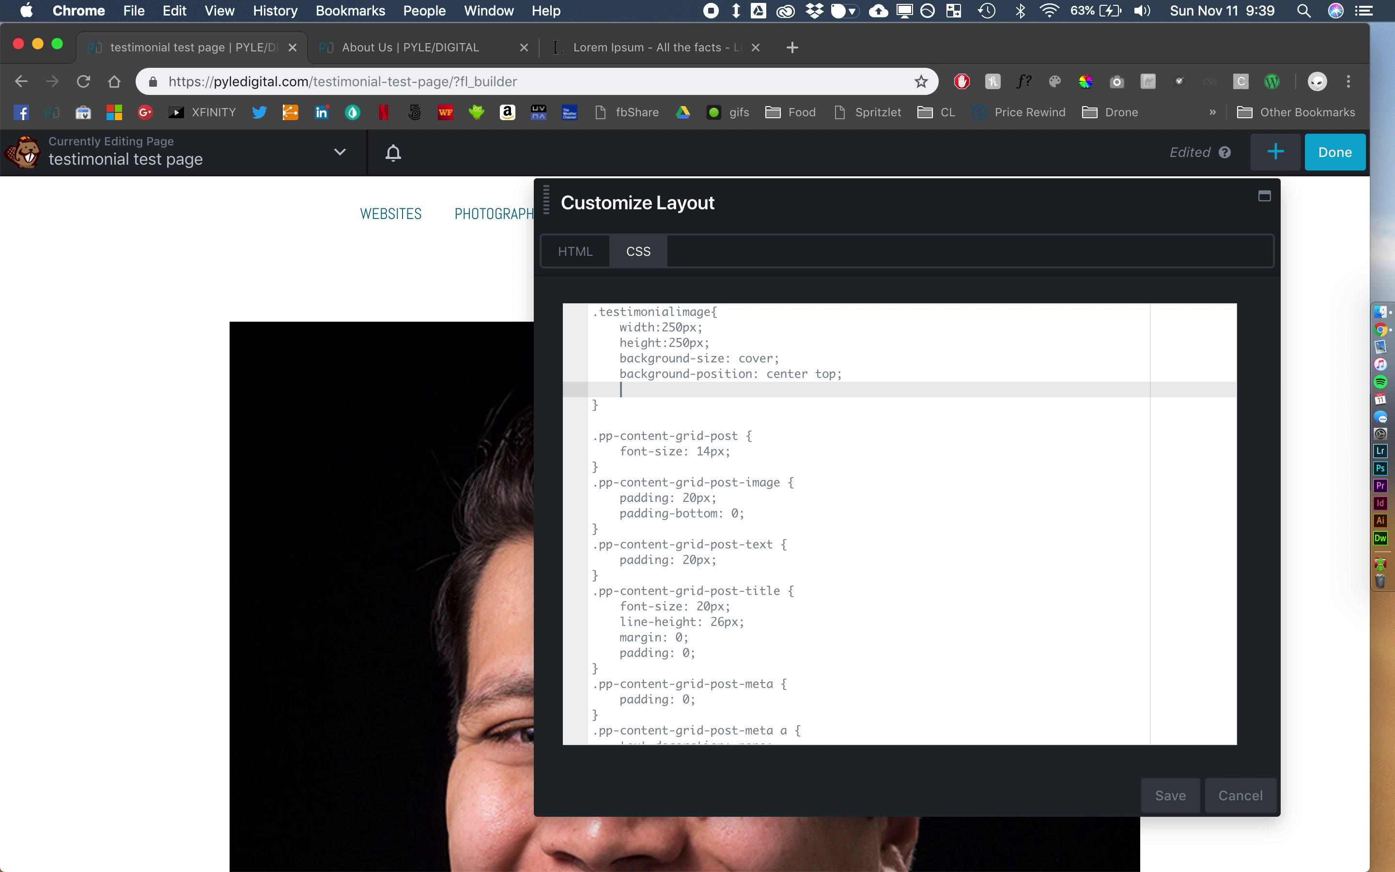
type("border")
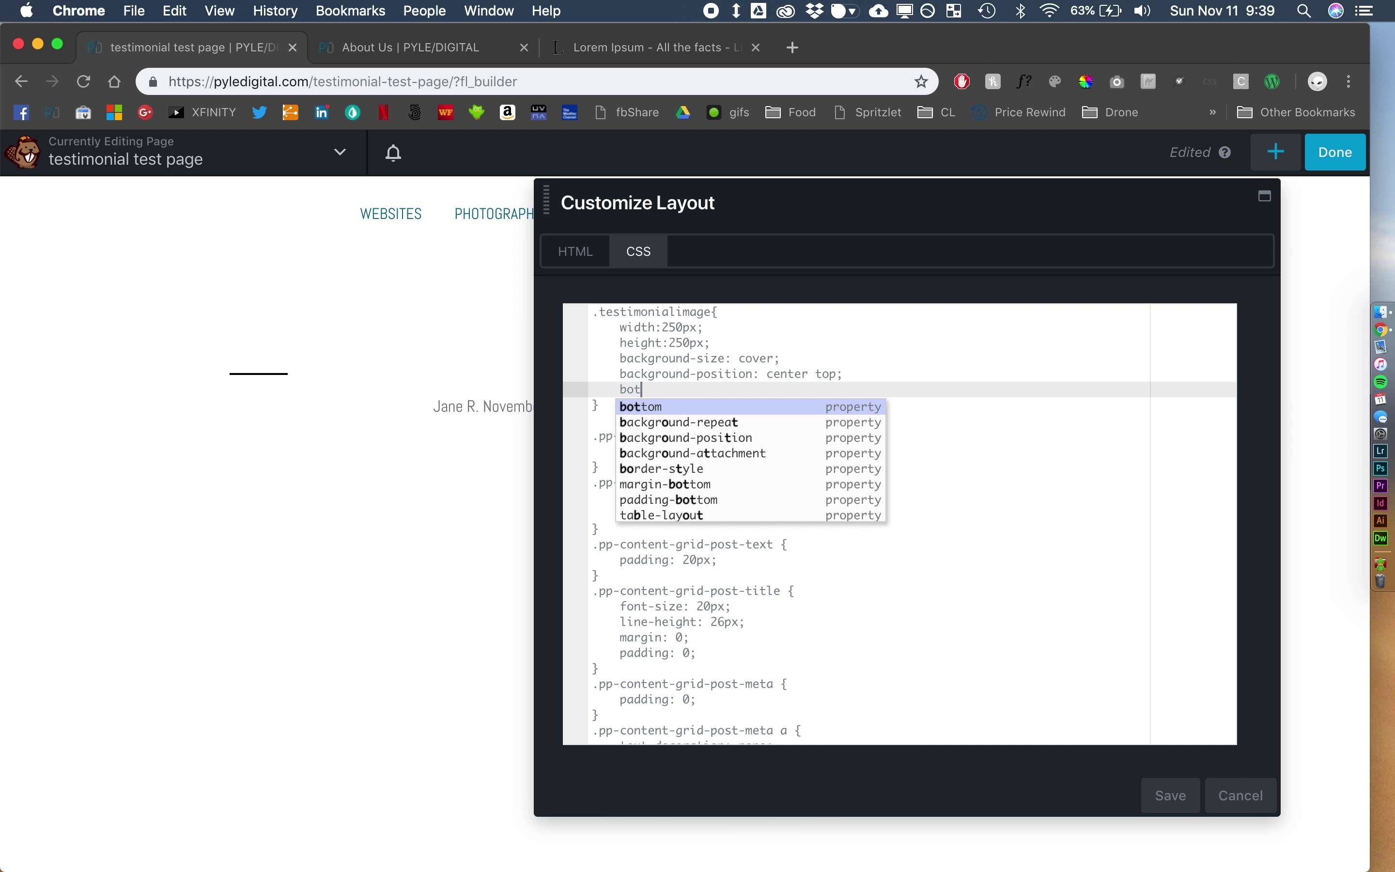
type("-r")
key("Return")
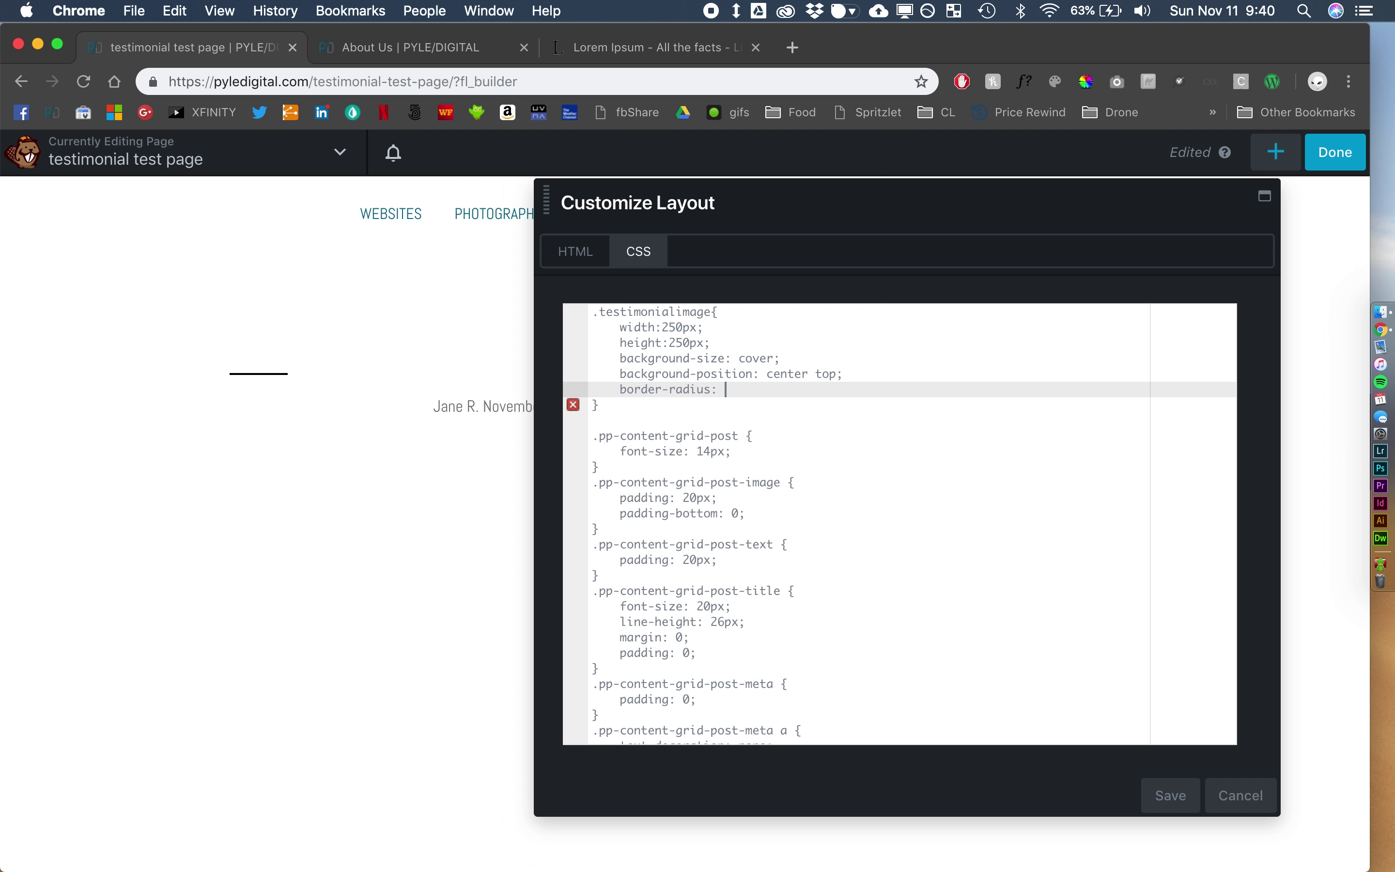
type("505")
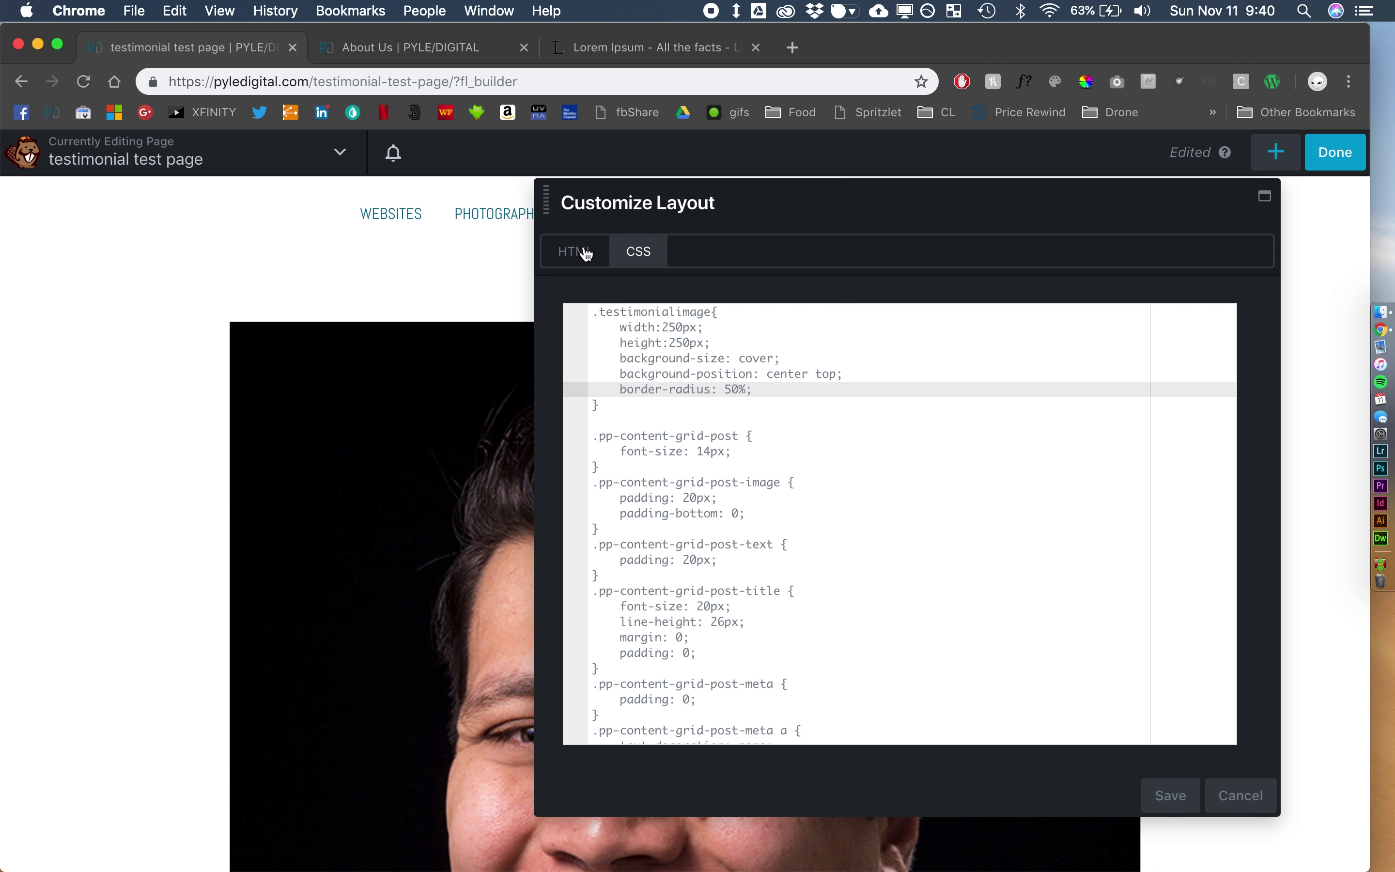
- Save the custom layout and then the Content Grid module settings
left_click(586, 257)
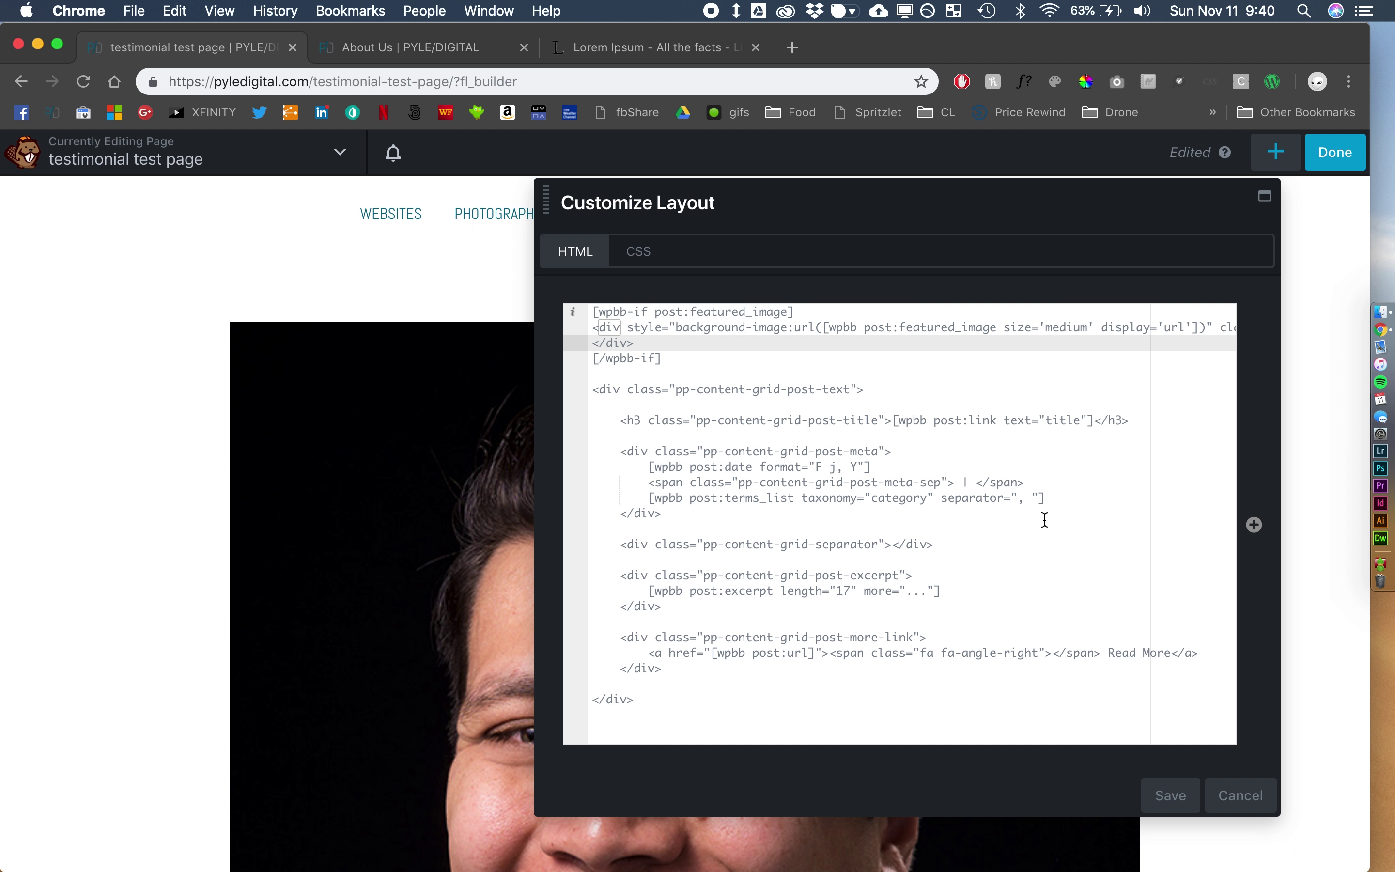
scroll(1045, 519, "right", 5)
scroll(1046, 519, "left", 5)
left_click(1171, 795)
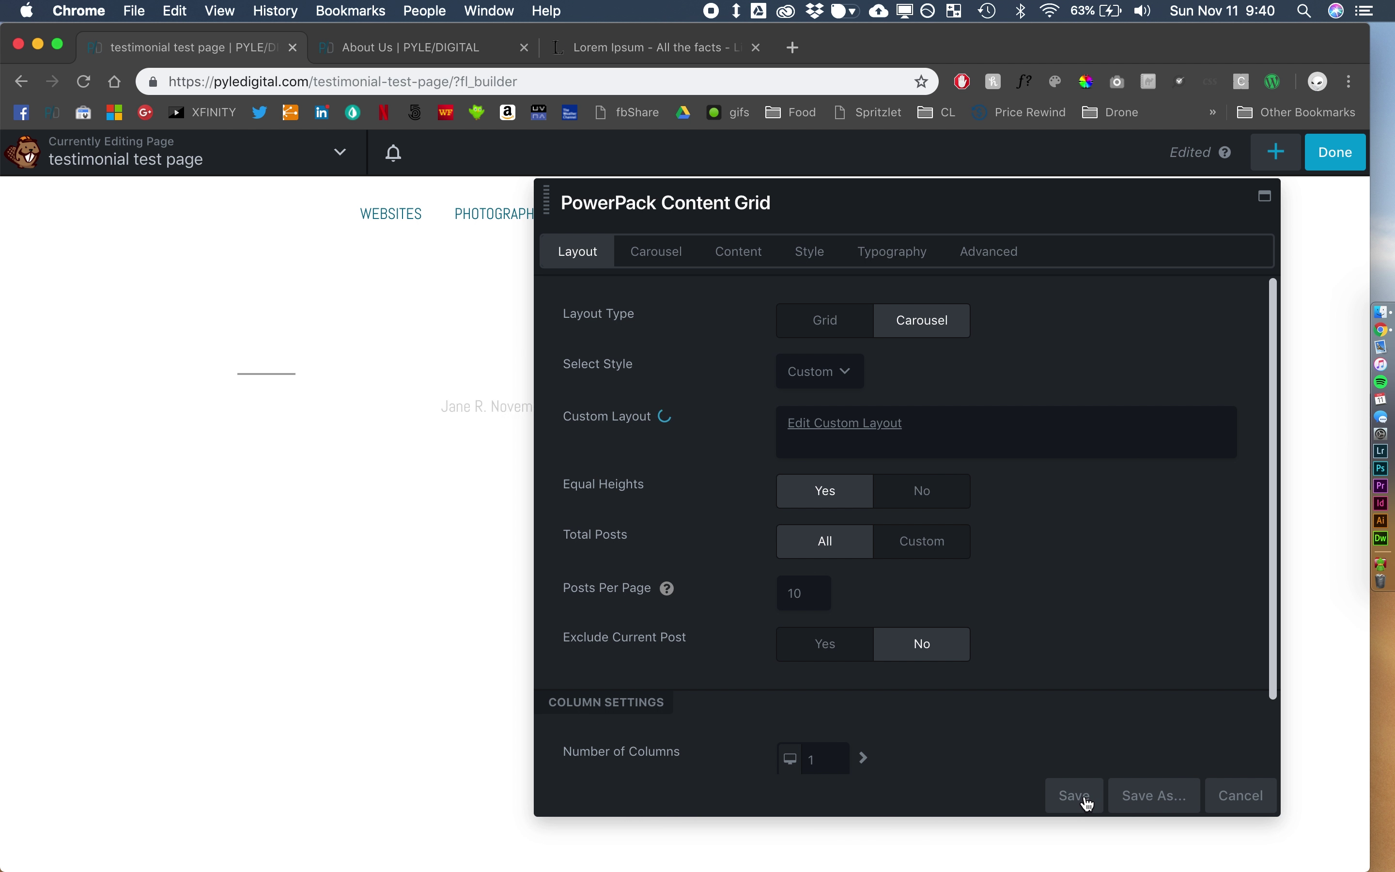
left_click(1076, 796)
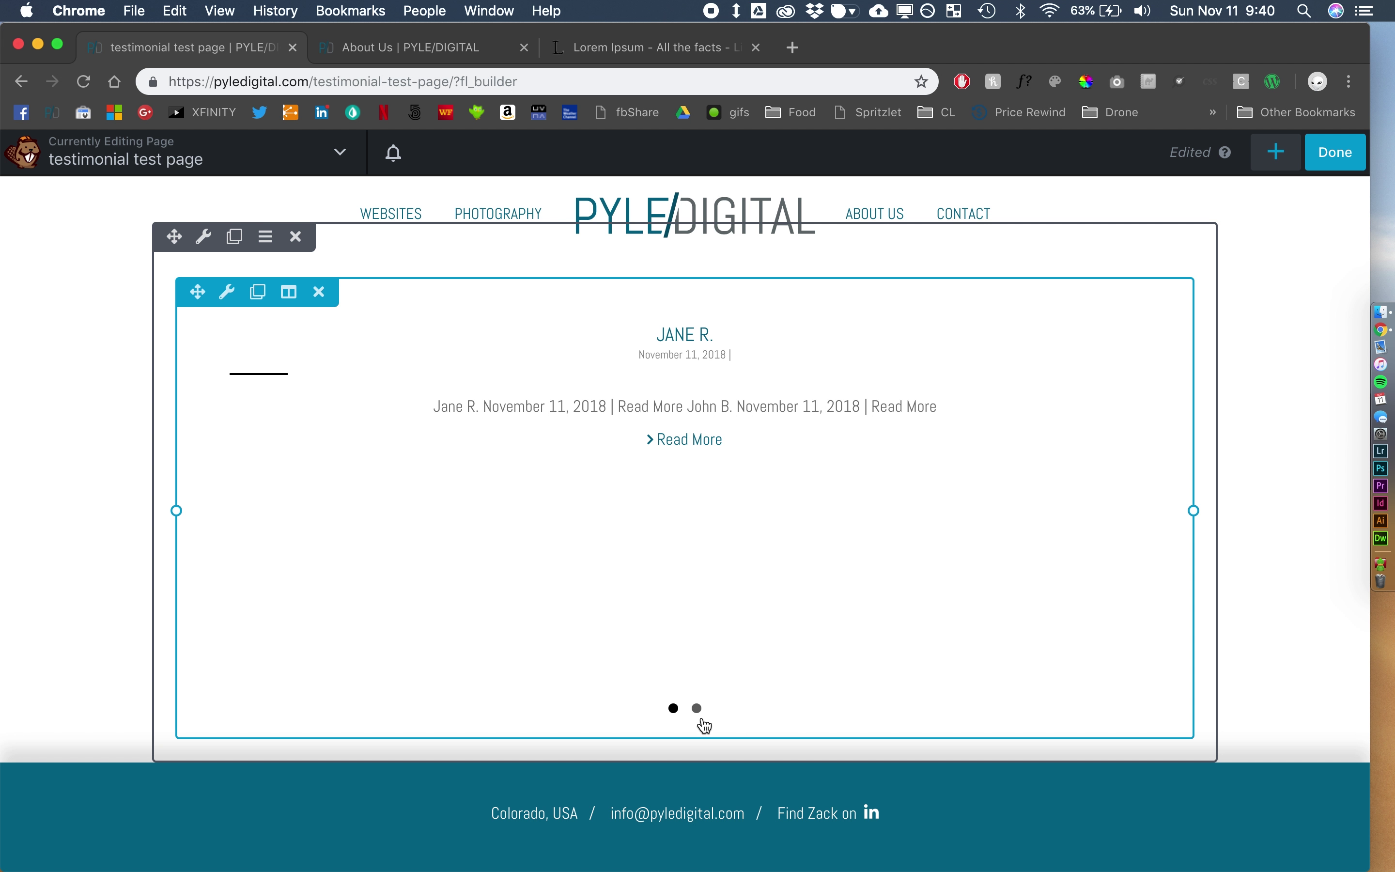
- Preview the page, view the second testimonial slide, then return to editing the Content Grid module
left_click(869, 607)
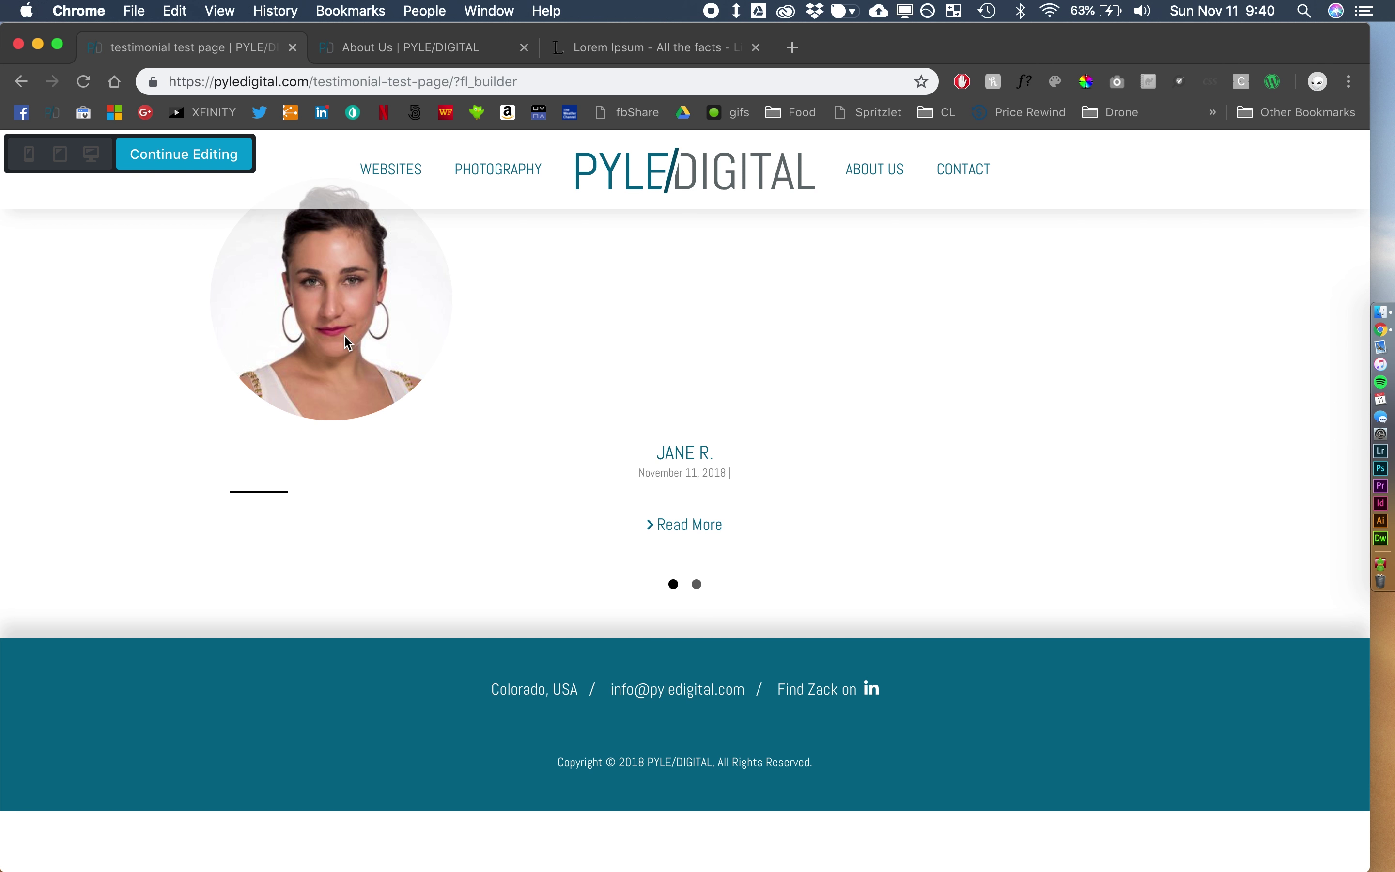
left_click(699, 584)
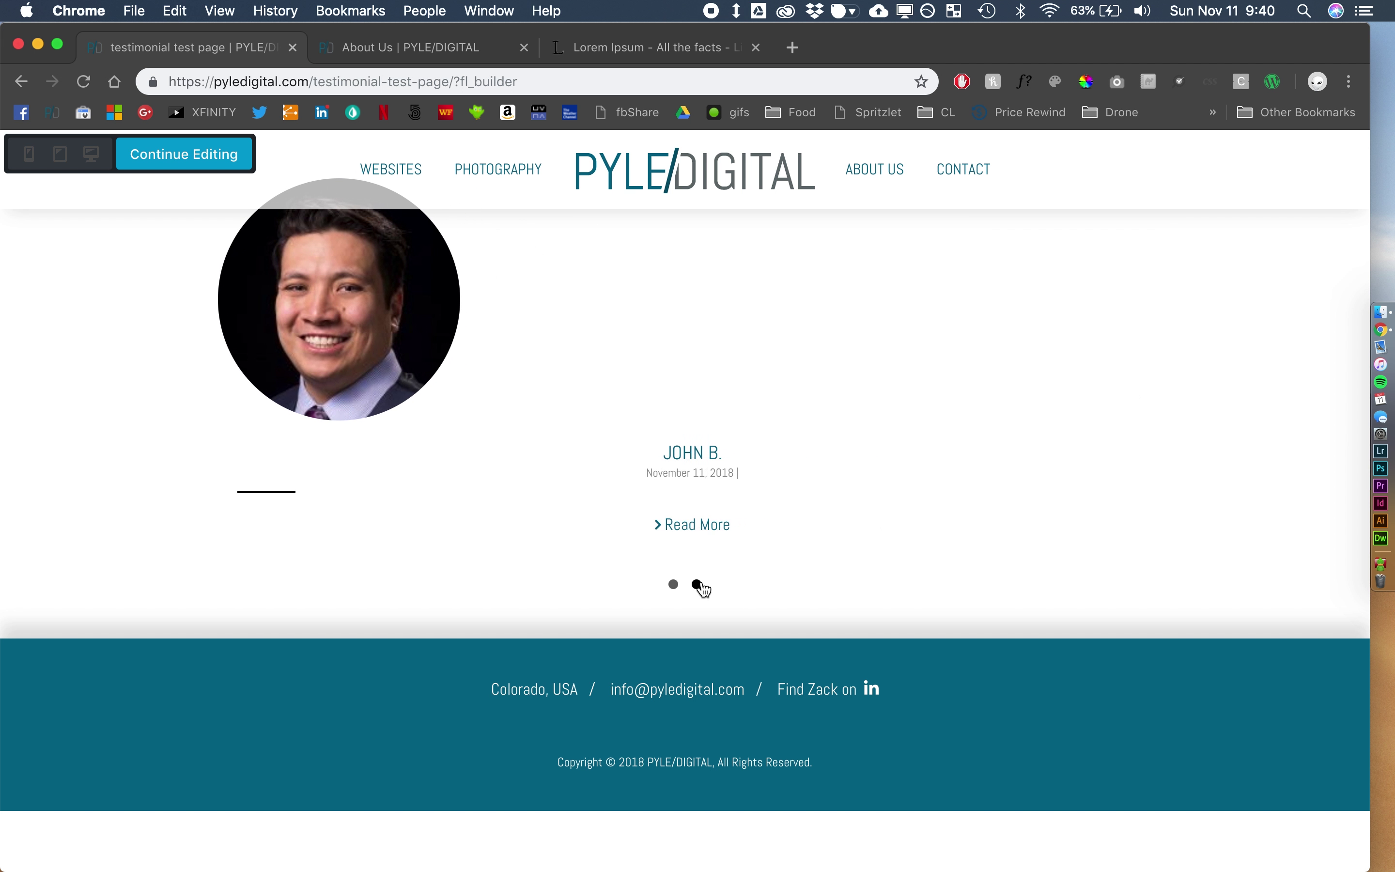
left_click(228, 164)
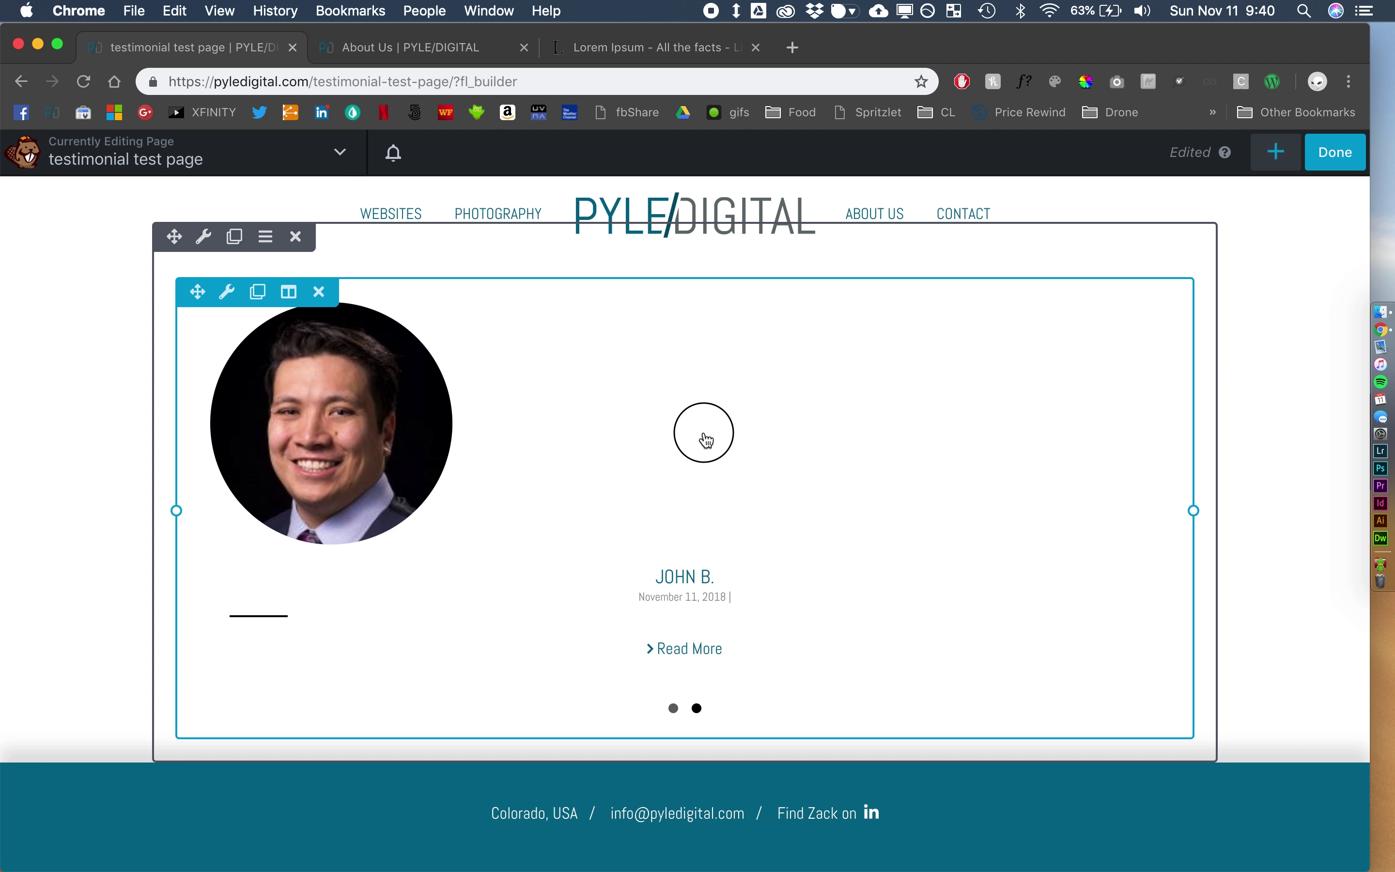
left_click(705, 436)
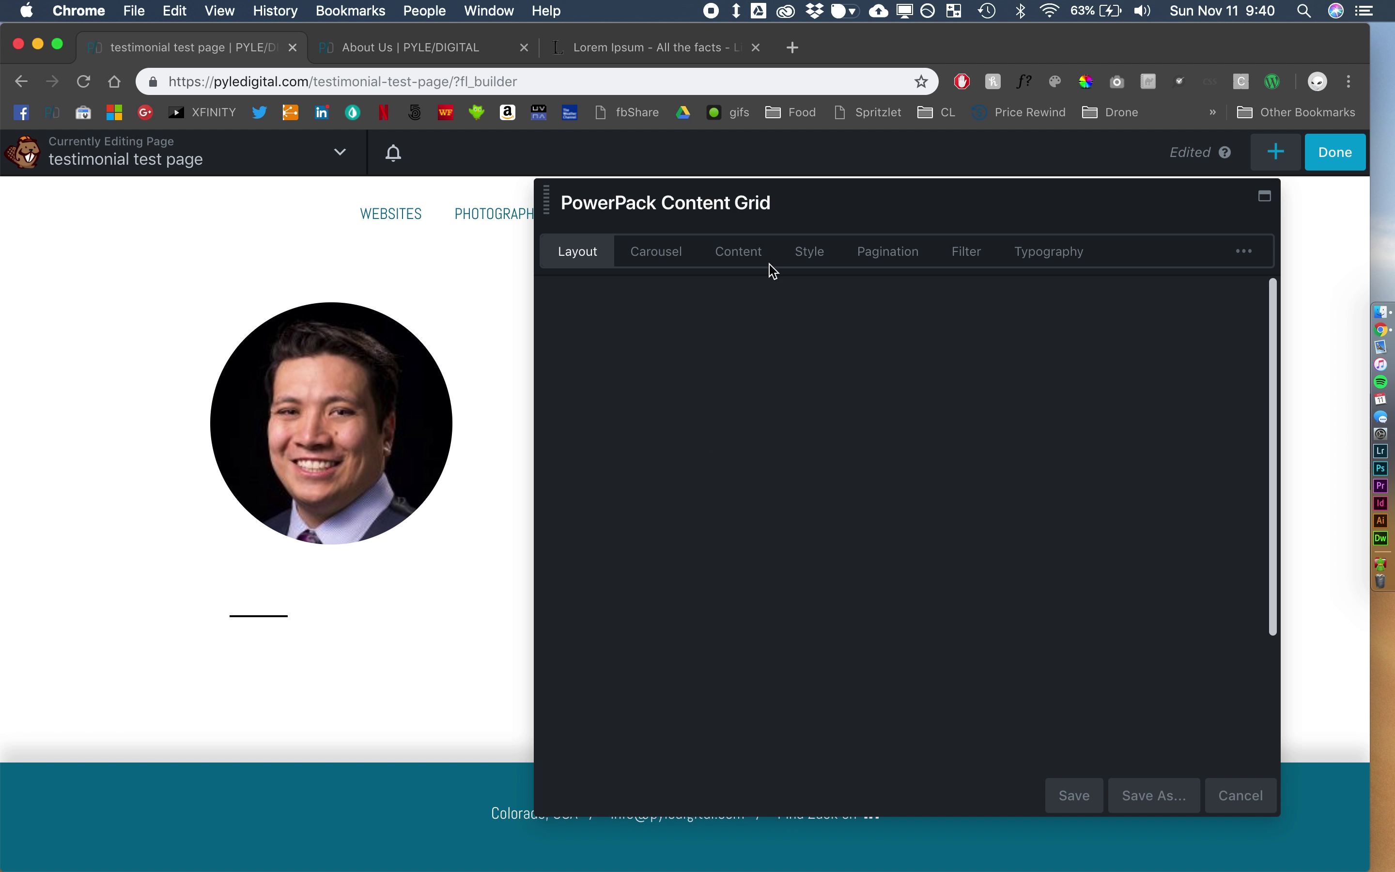
- Add display: inline-block to the .testimonialimage rule in the custom layout CSS
left_click(813, 419)
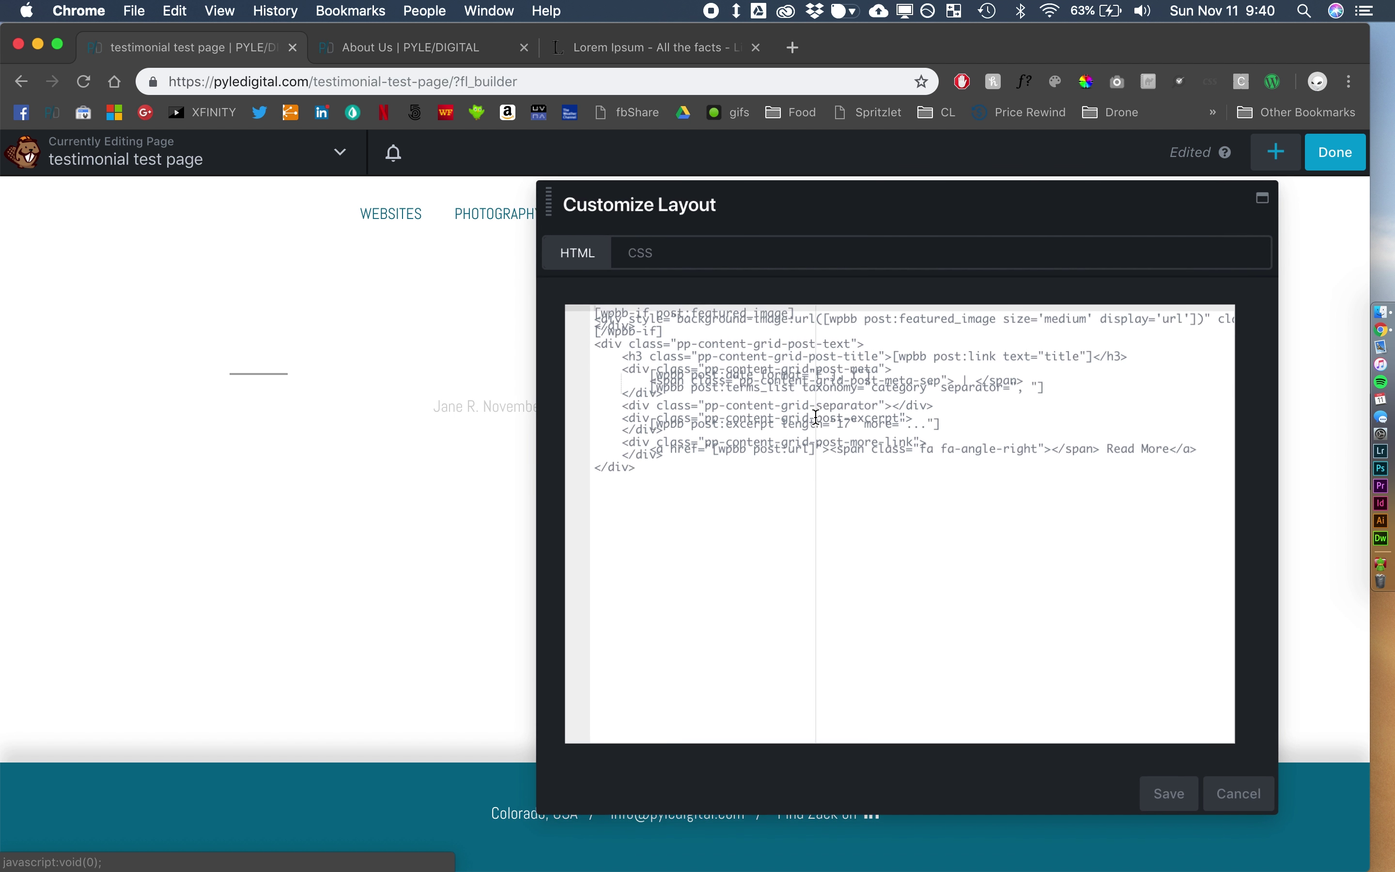
left_click_drag(851, 211, 963, 277)
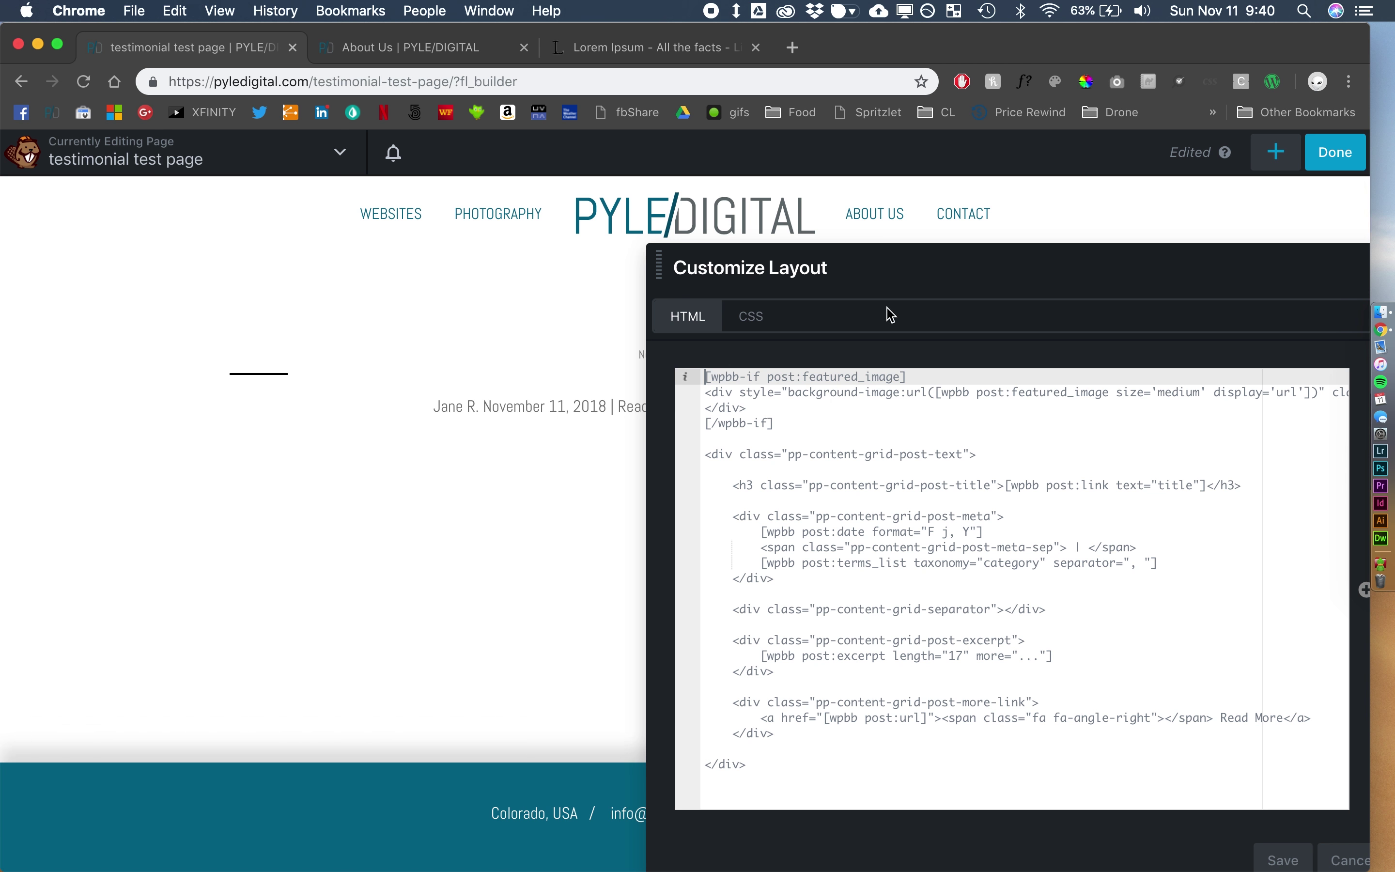
left_click(745, 315)
left_click(885, 457)
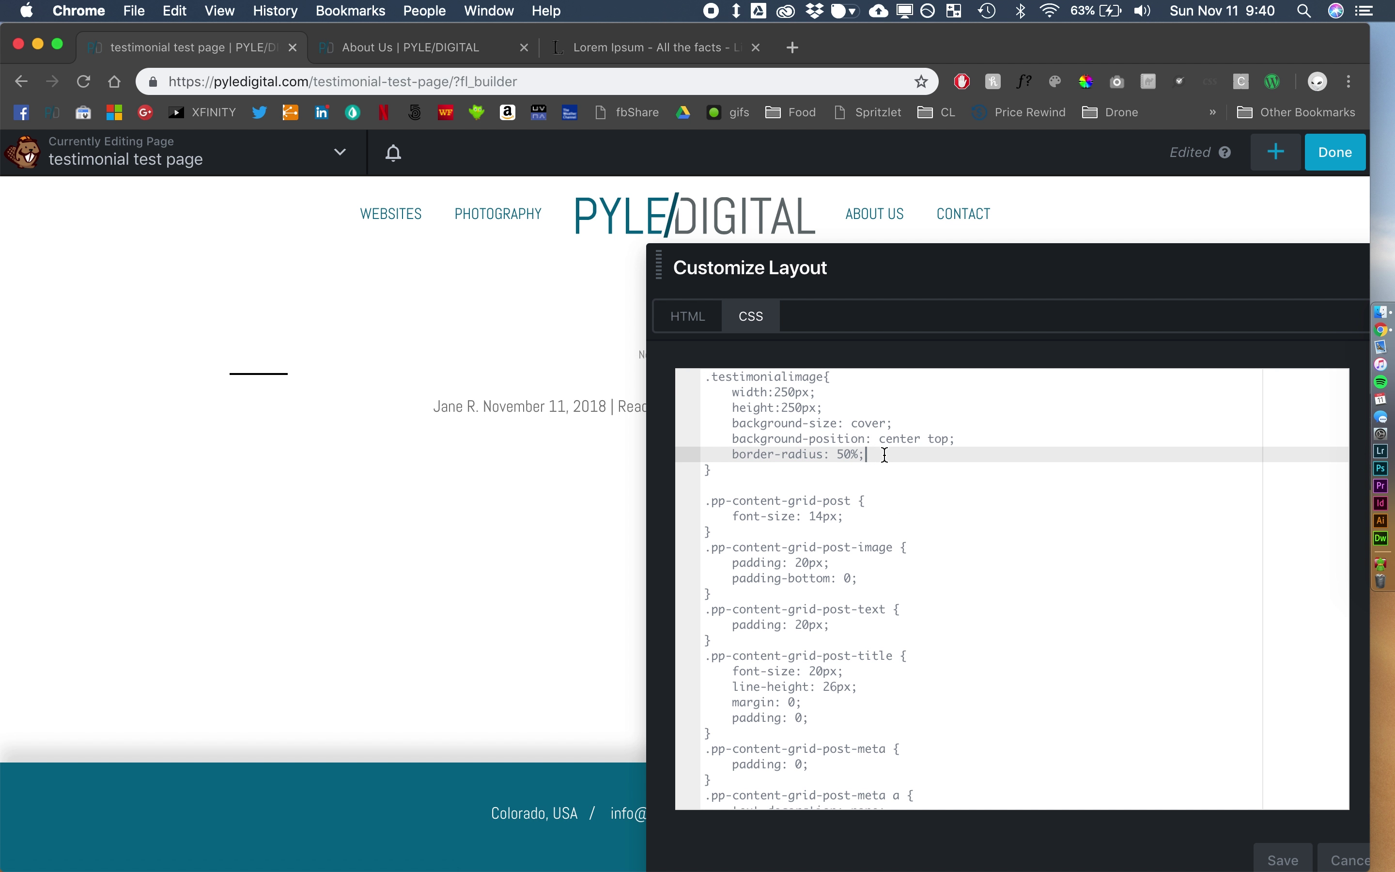
key("Return")
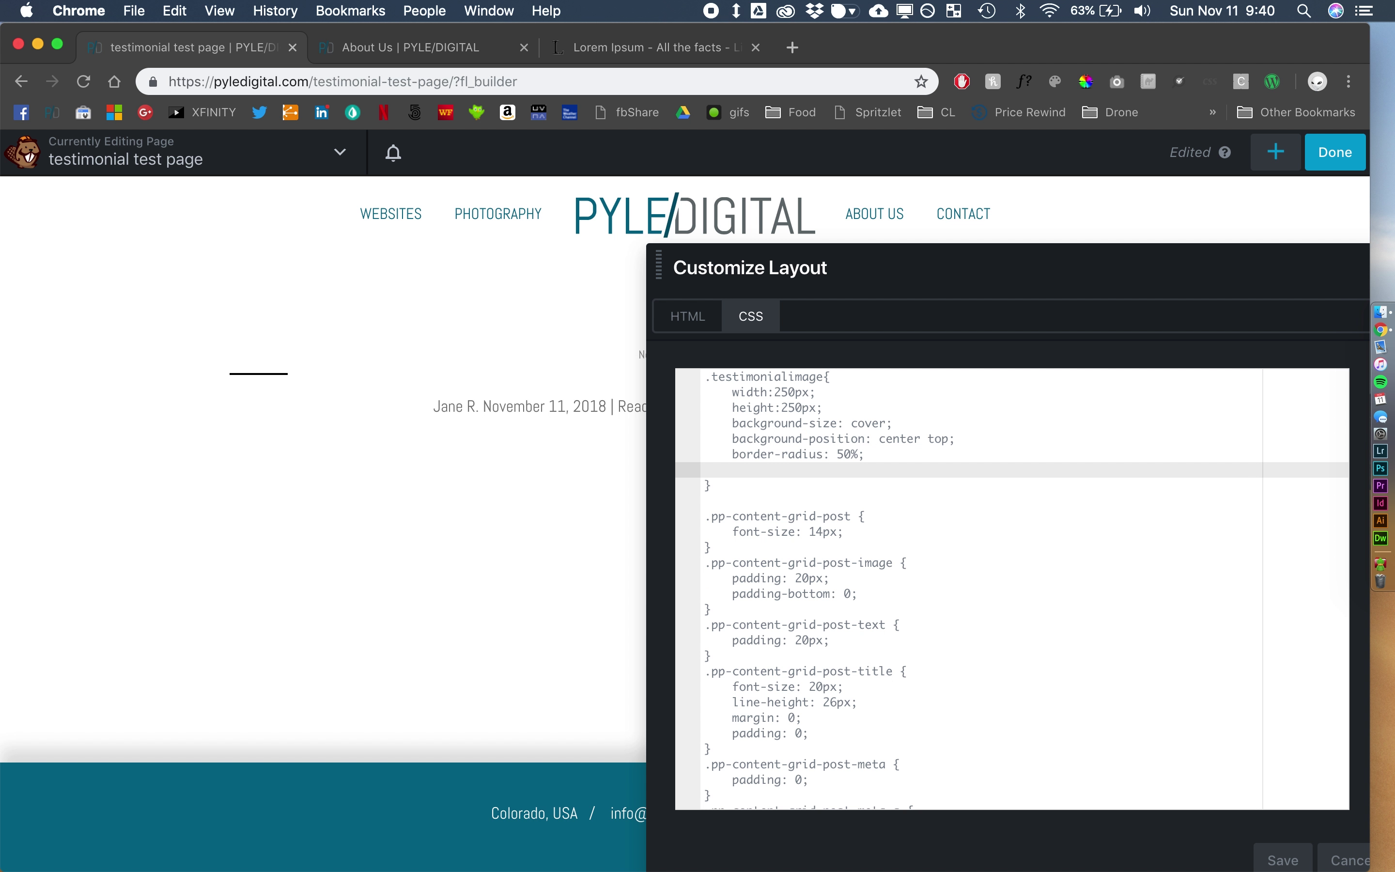
type("display: in")
key("Down")
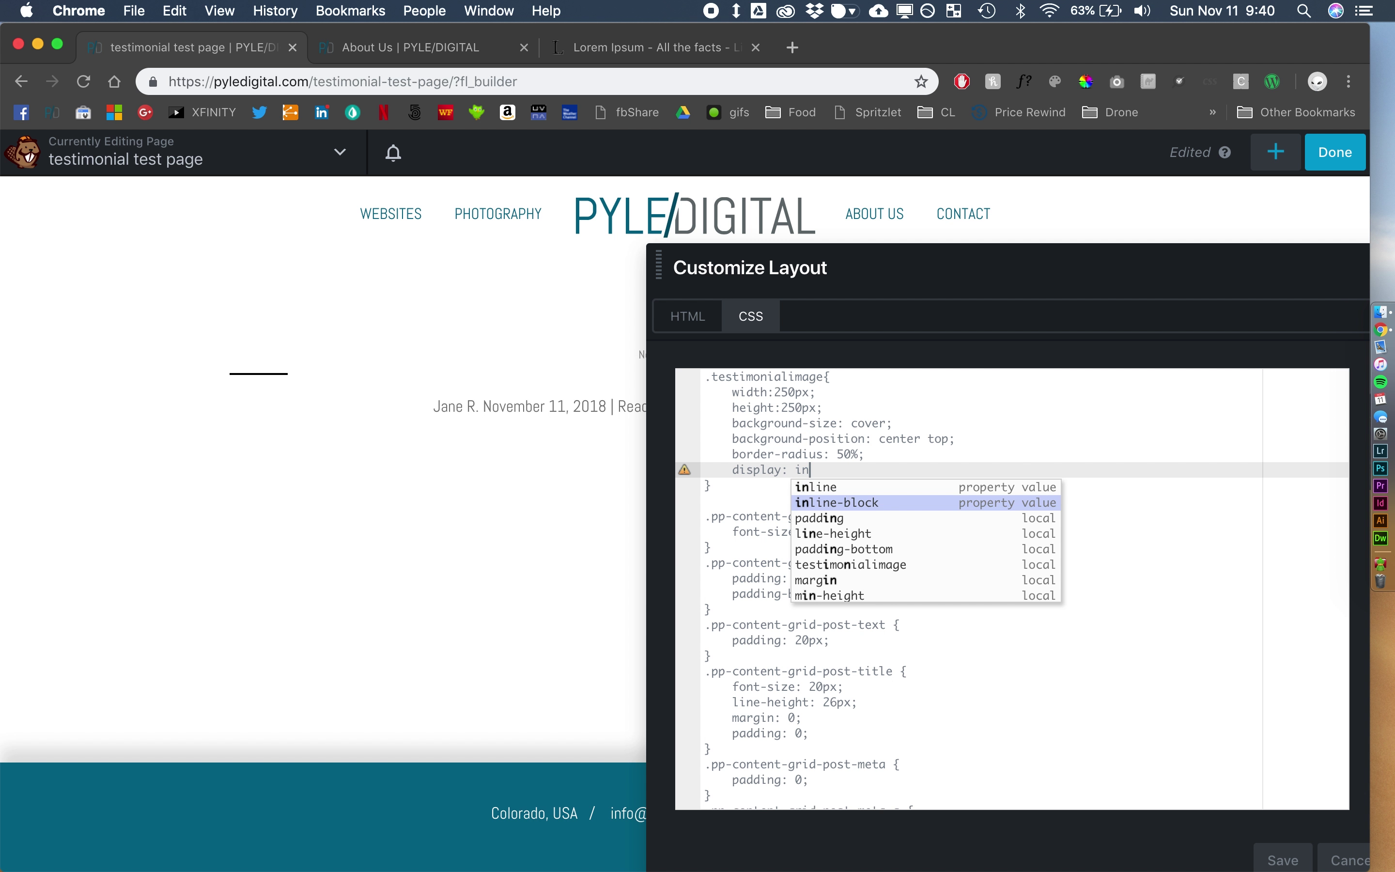
key("Return")
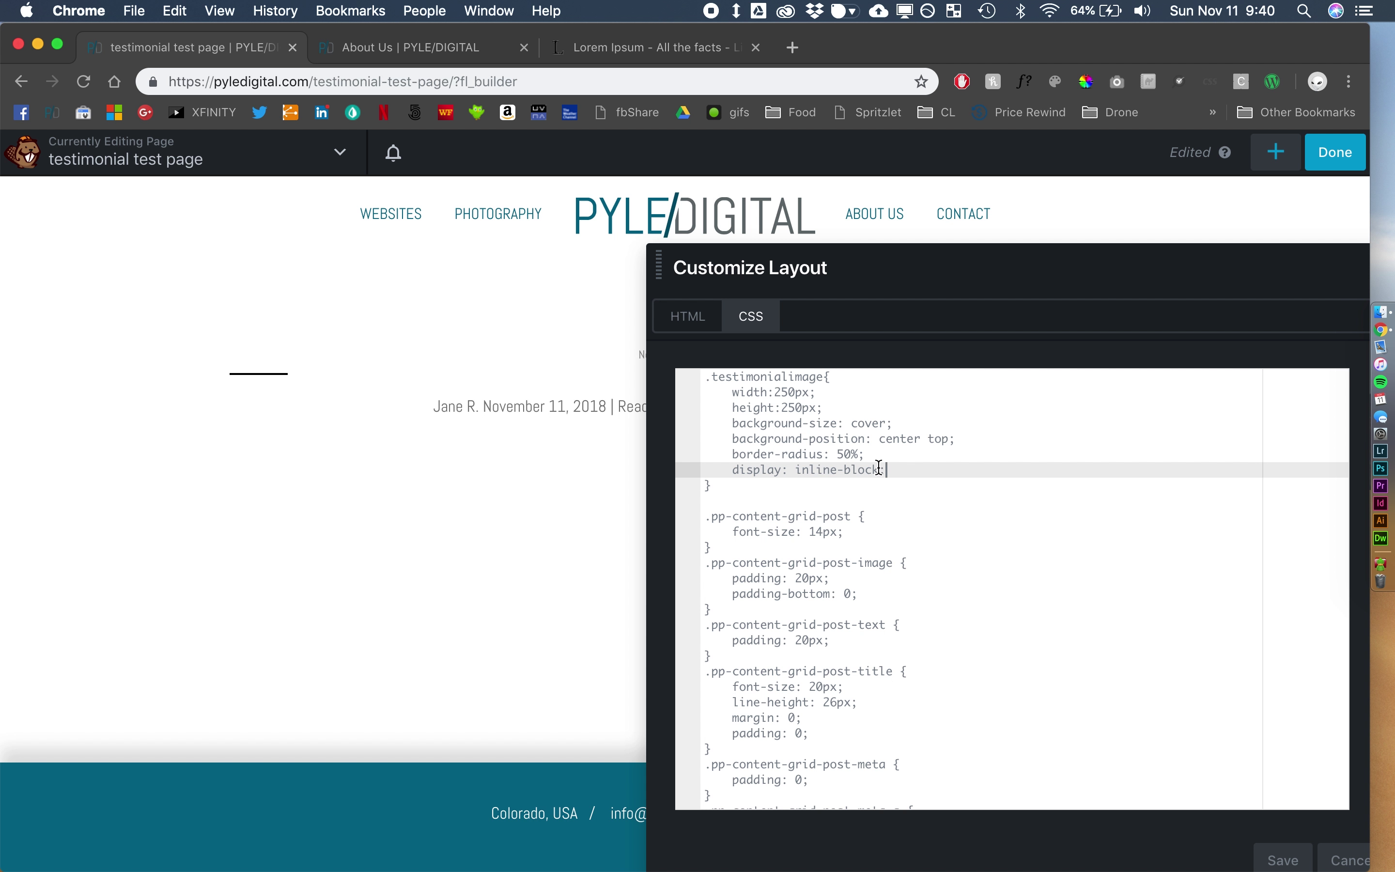
left_click(688, 315)
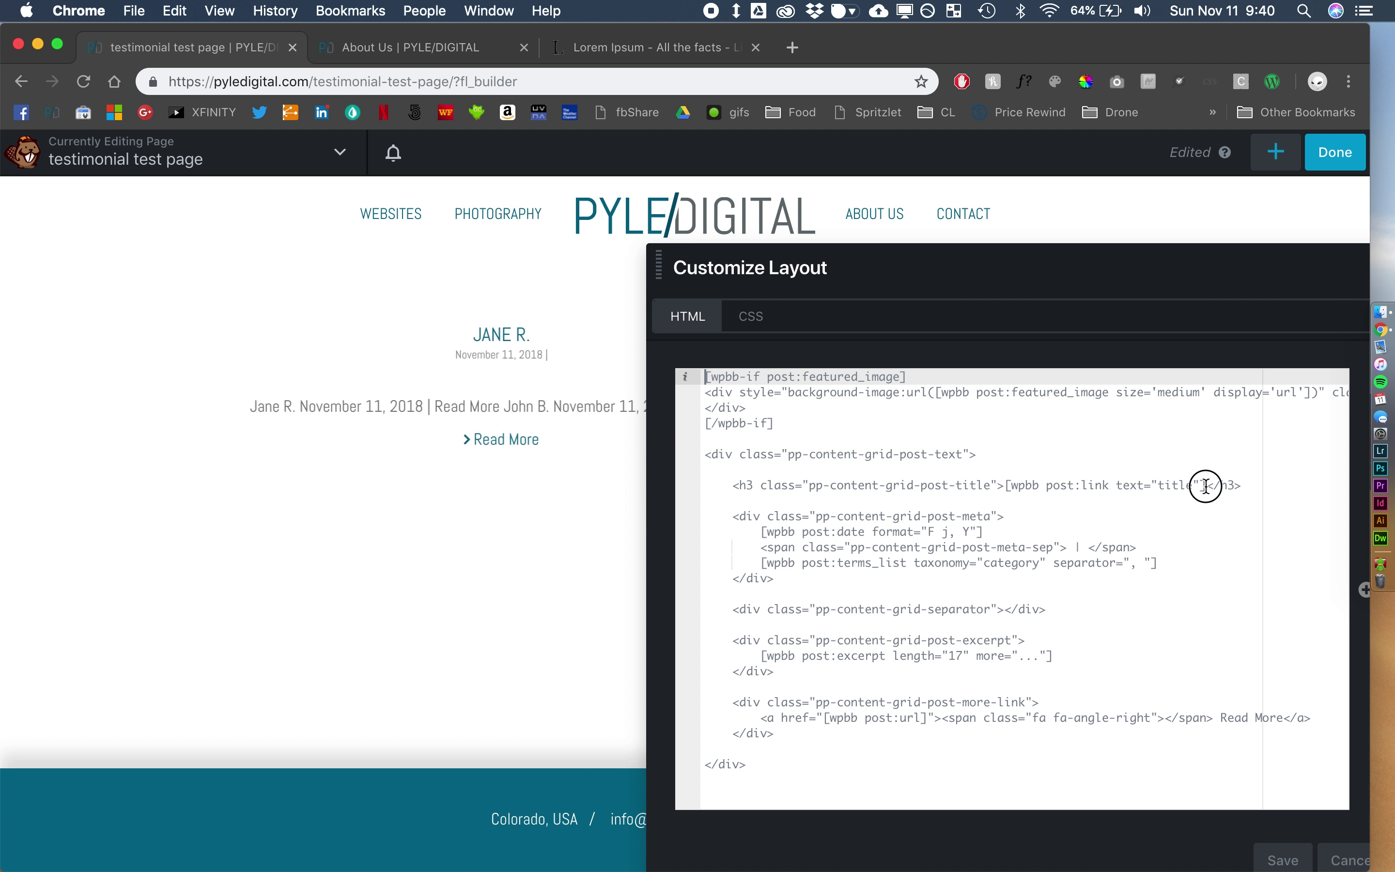
- Replace the heading's post:link shortcode with the Post Title field
left_click_drag(1207, 487, 1007, 488)
key("BackSpace")
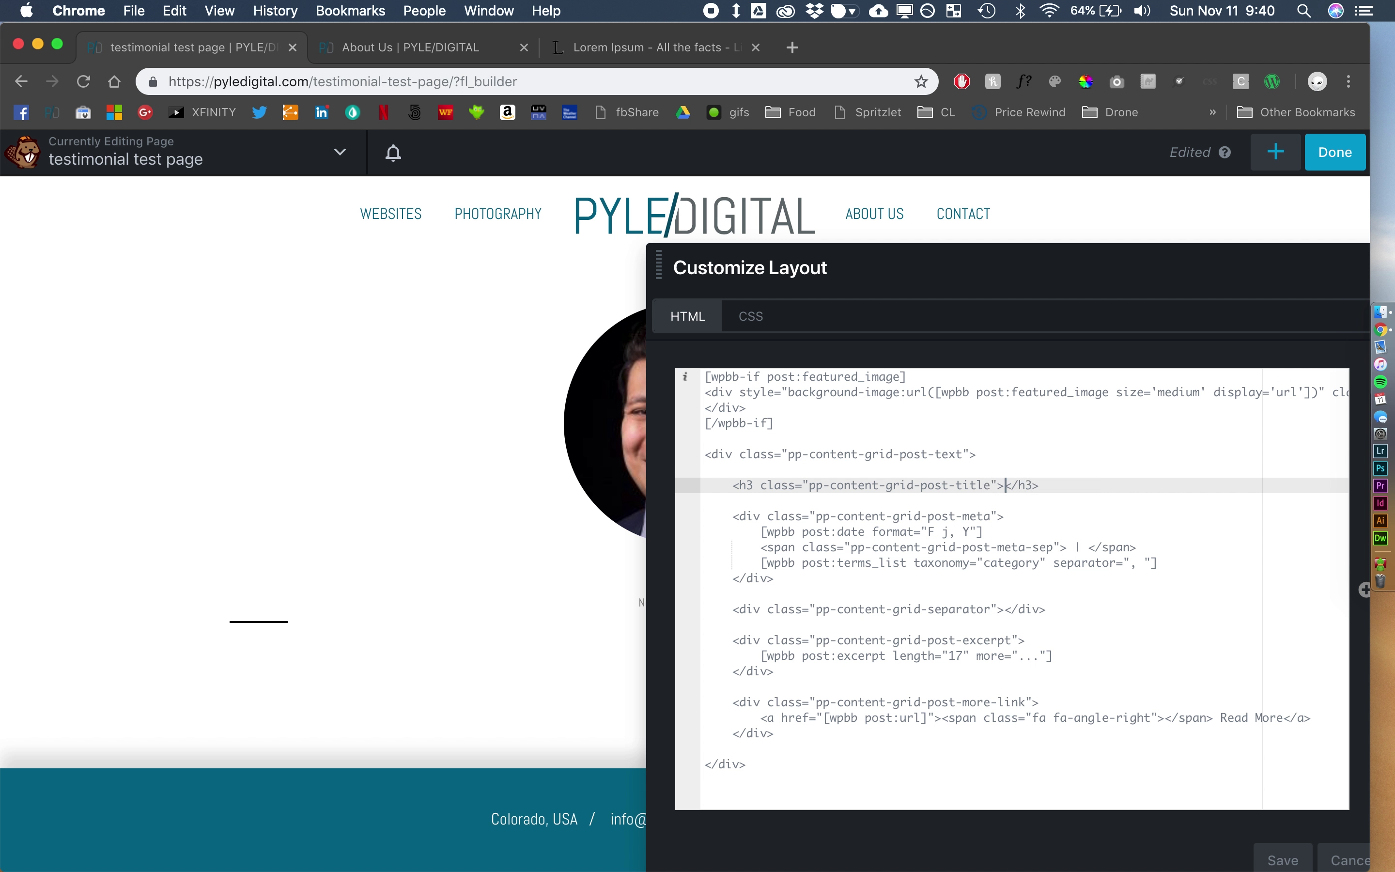
left_click(1365, 590)
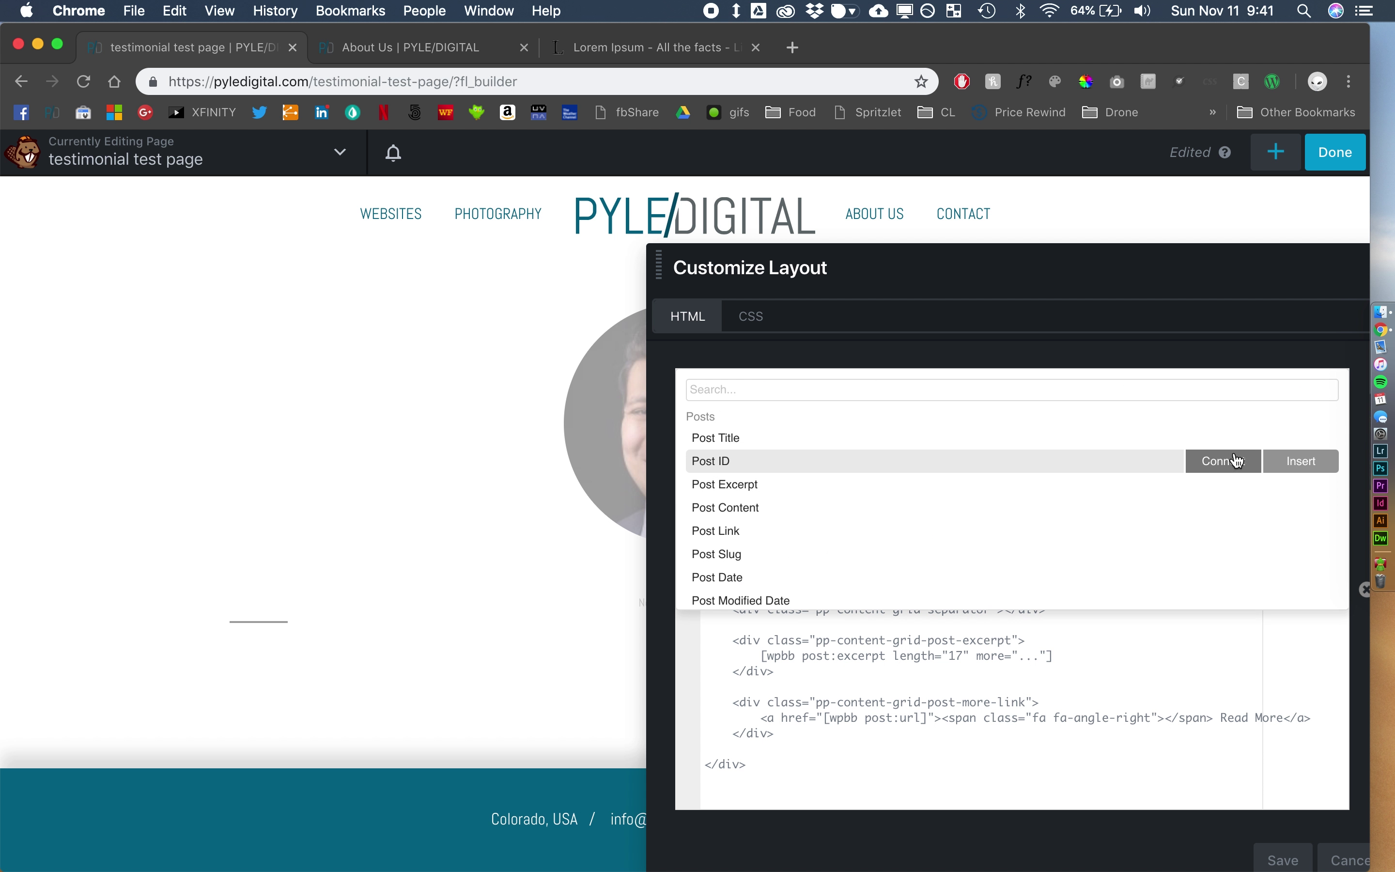
left_click(1301, 438)
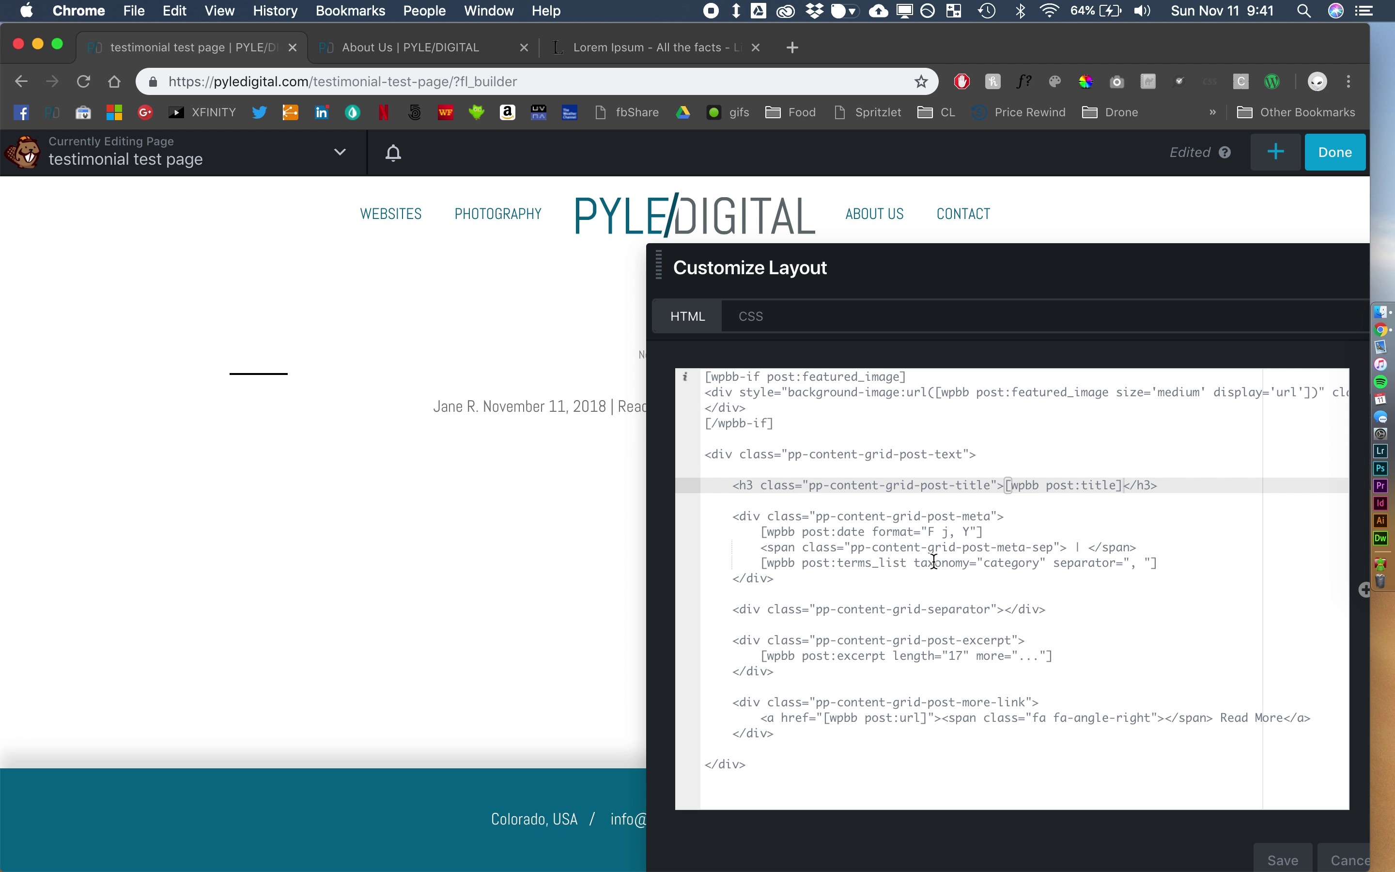
- Delete the pp-content-grid-post-meta date and category block and its leftover empty line
left_click_drag(788, 580, 637, 507)
key("BackSpace")
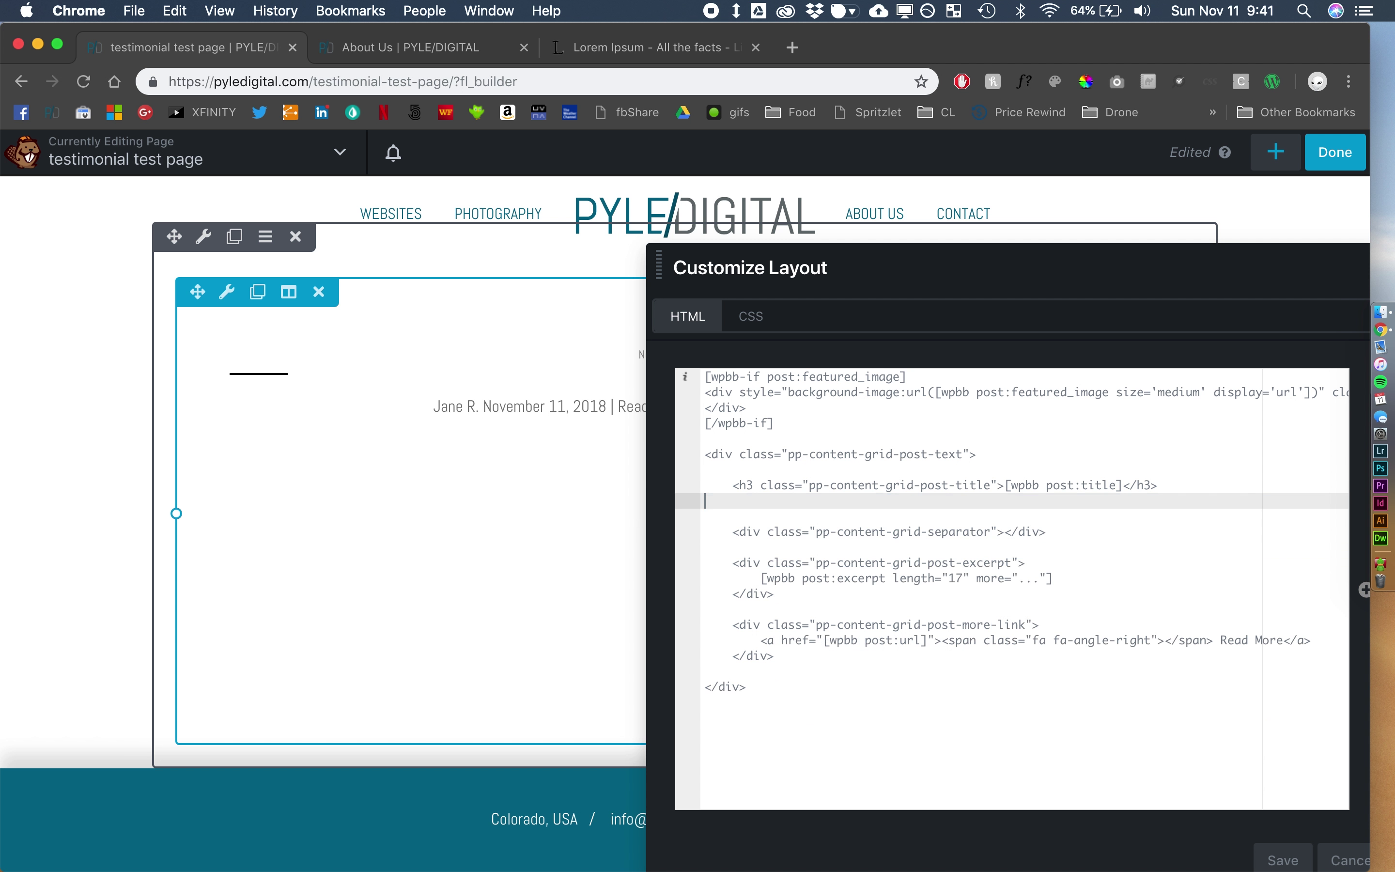
key("BackSpace")
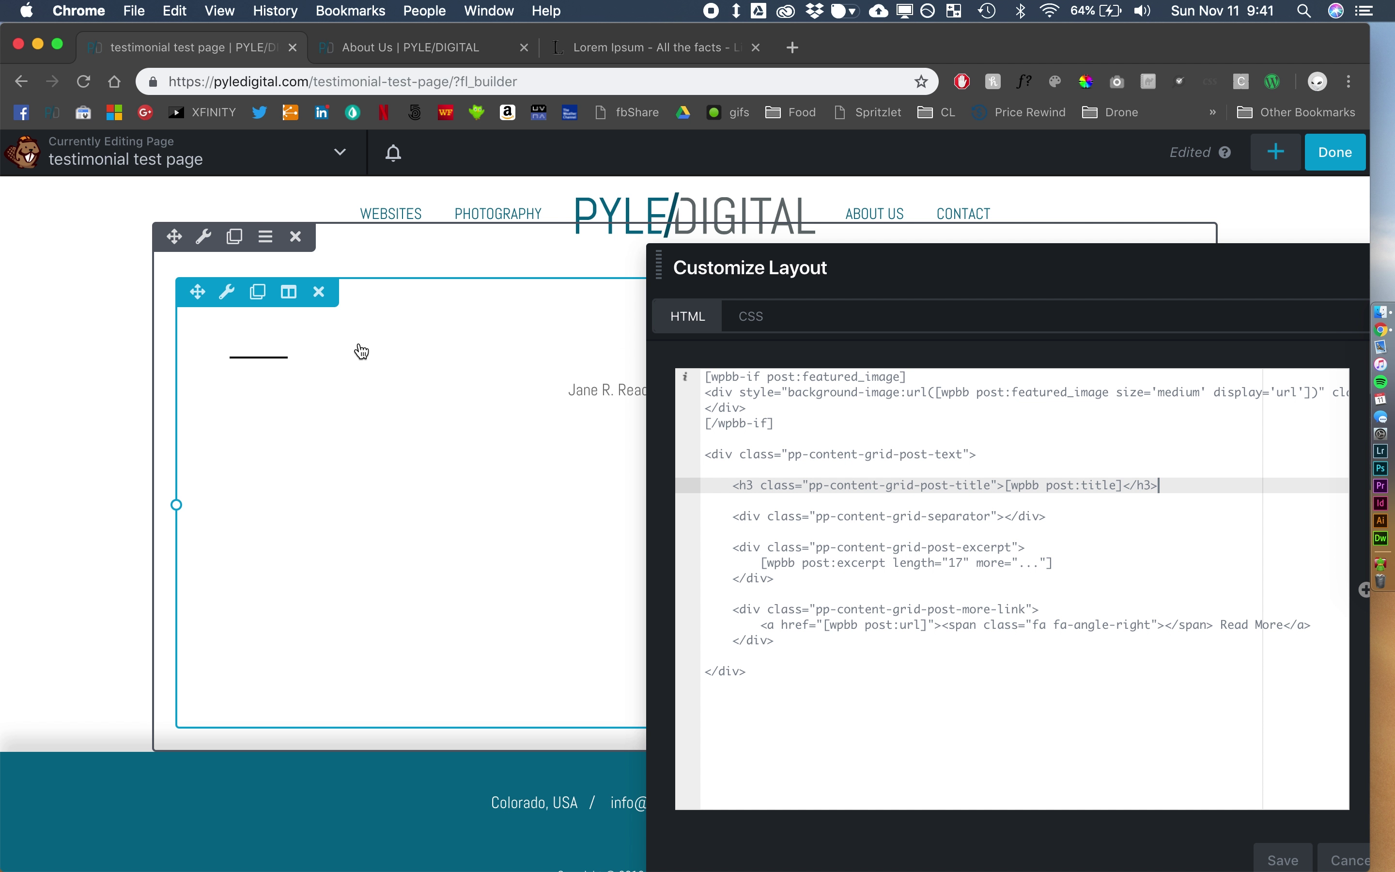
- Delete the pp-content-grid-separator div and add an hr with class testimonialseperator below the h3
left_click_drag(733, 517, 1188, 519)
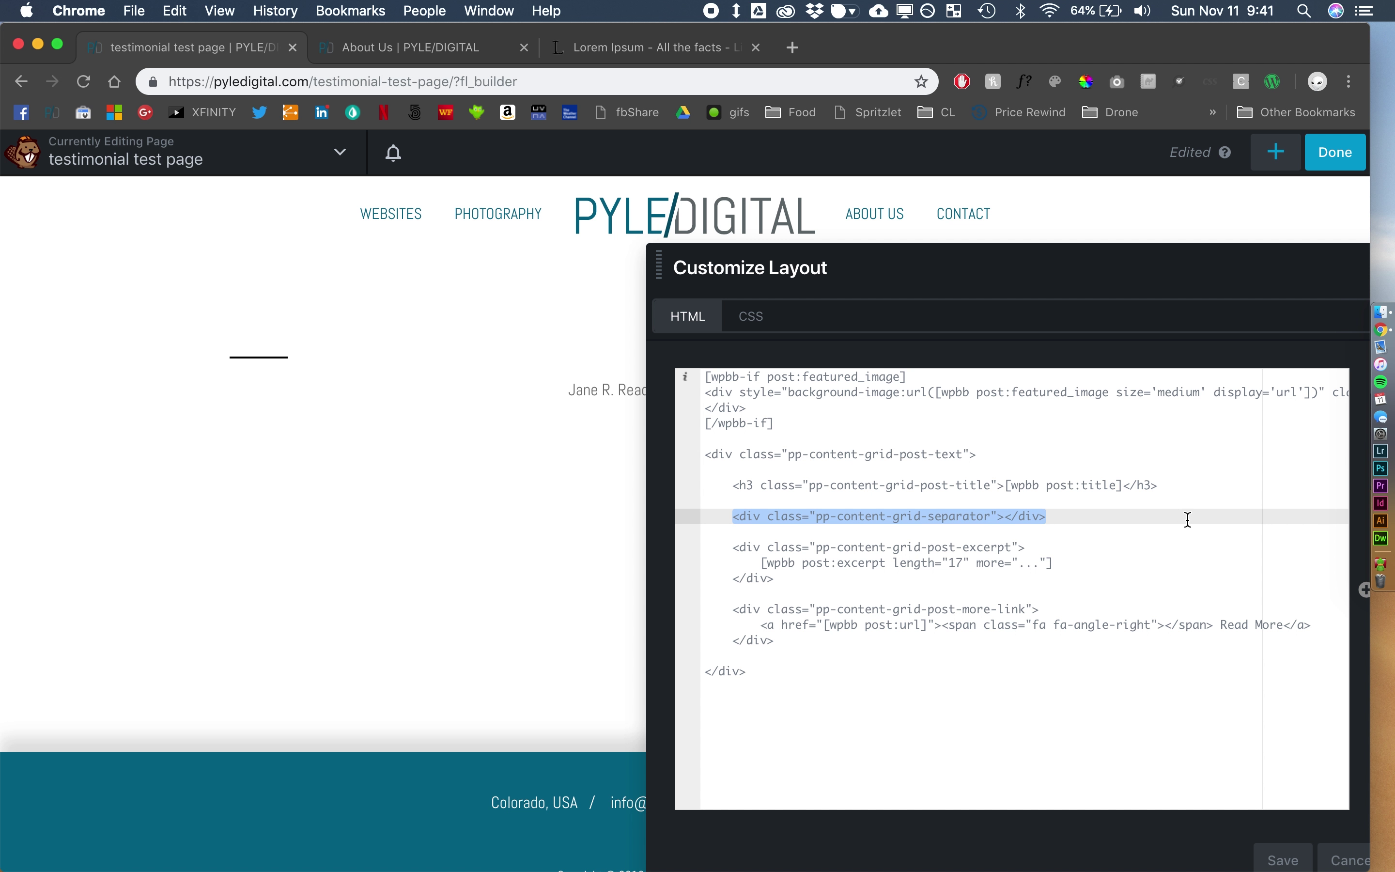
key("BackSpace")
key("BackSpace")
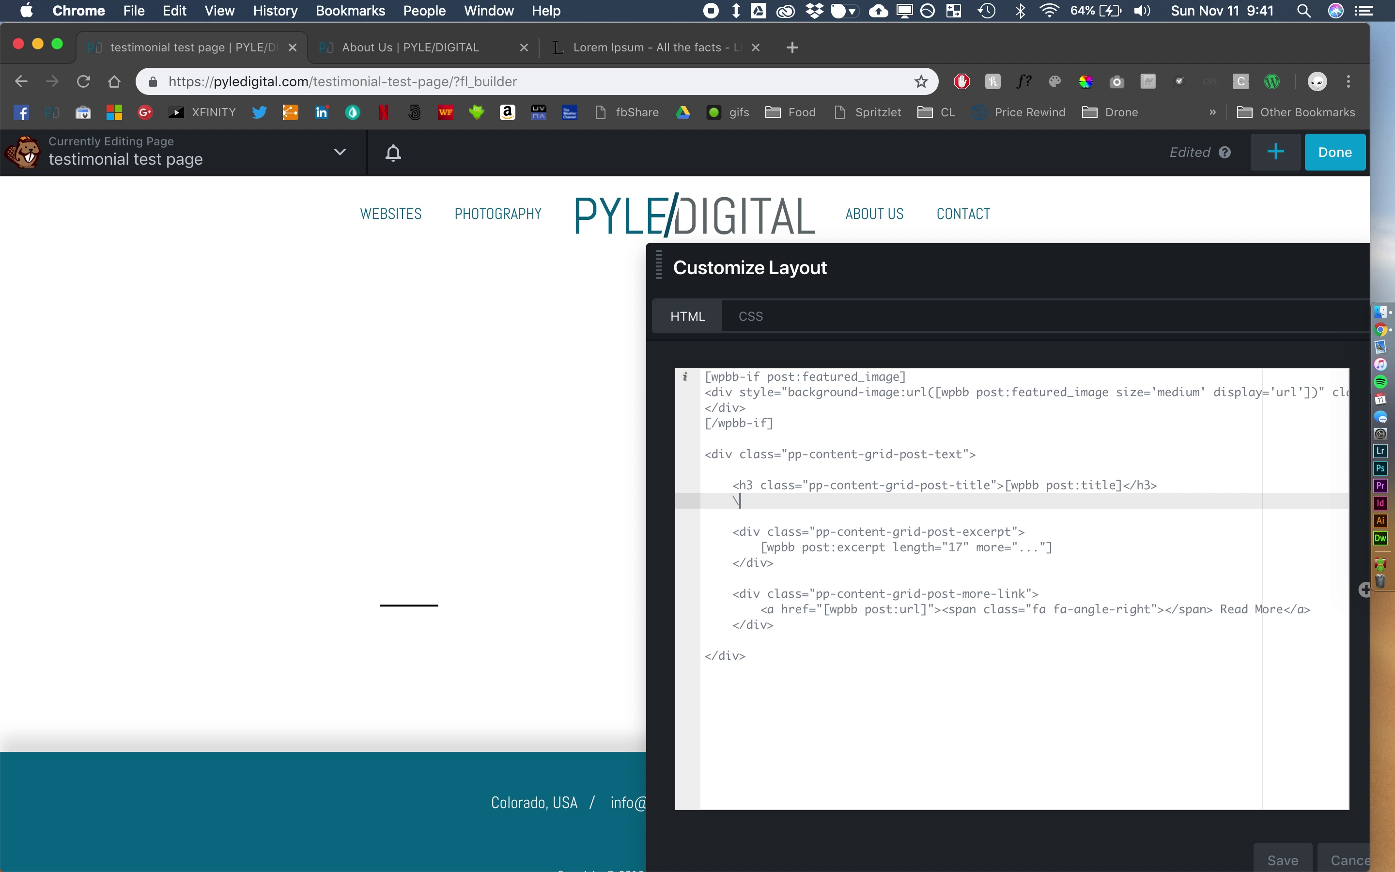
key("Return")
type("<h4")
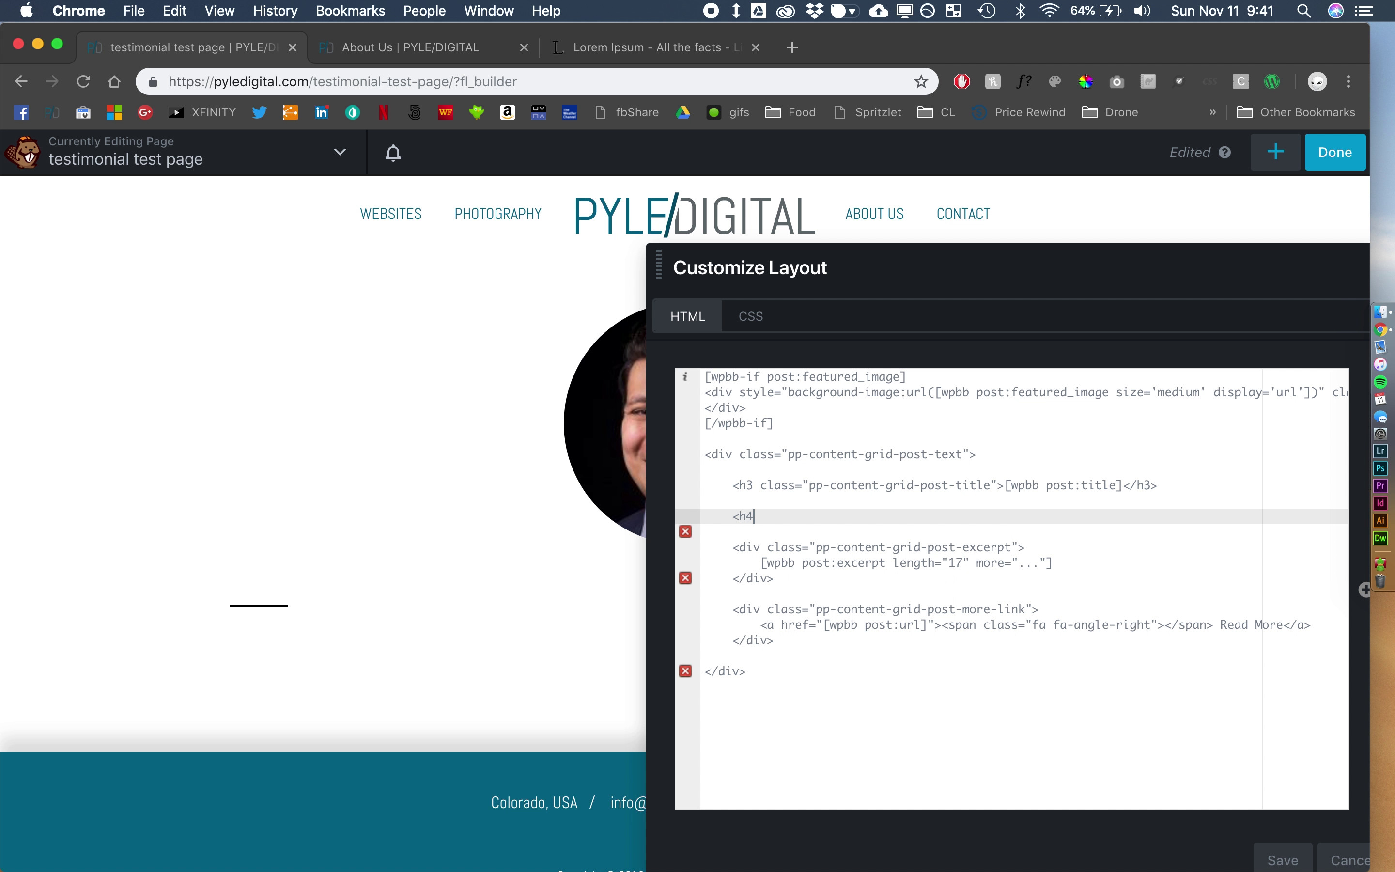
type("r ")
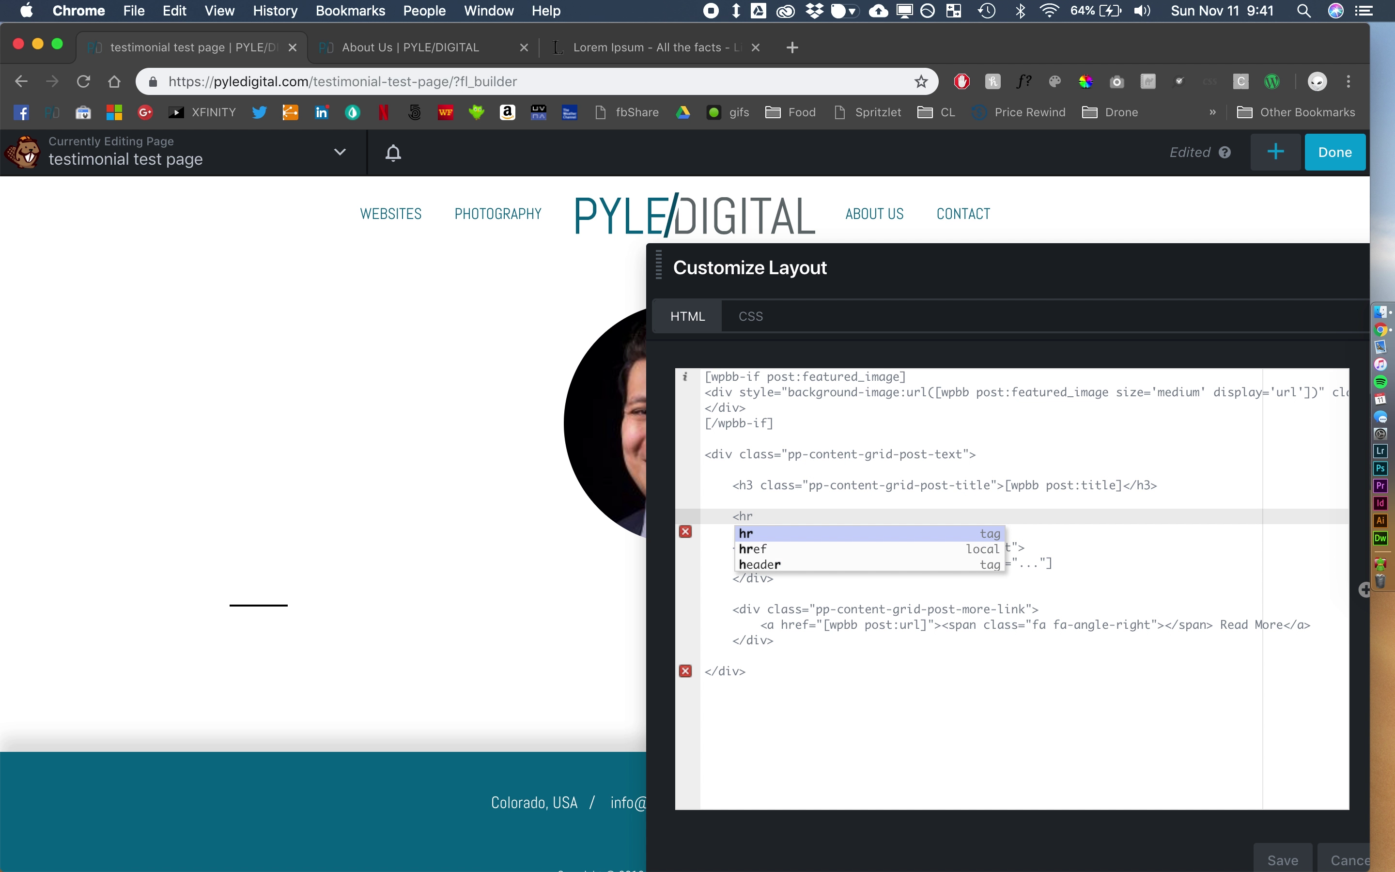
type("style")
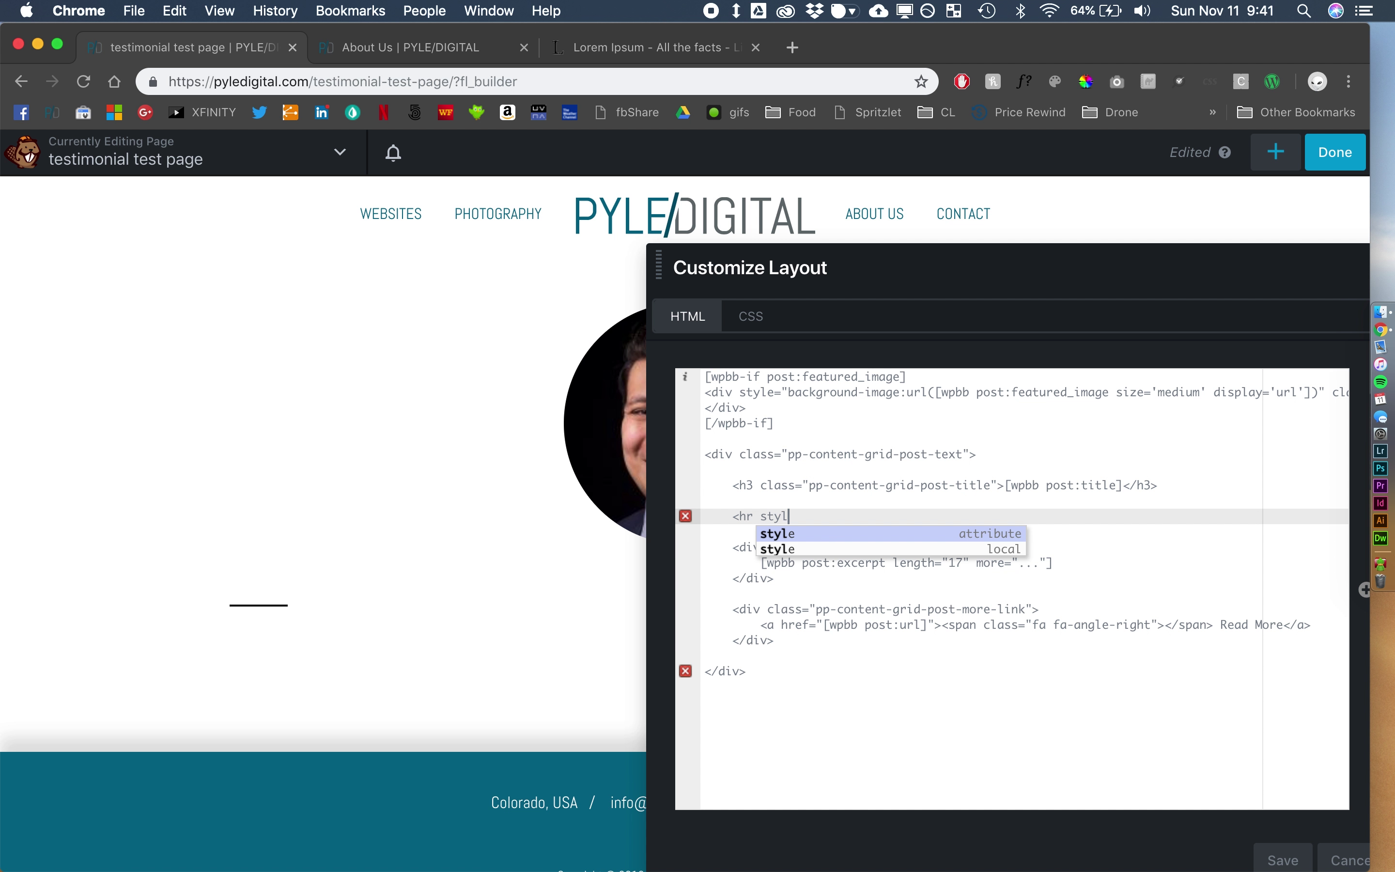
key("BackSpace")
key("BackSpace")
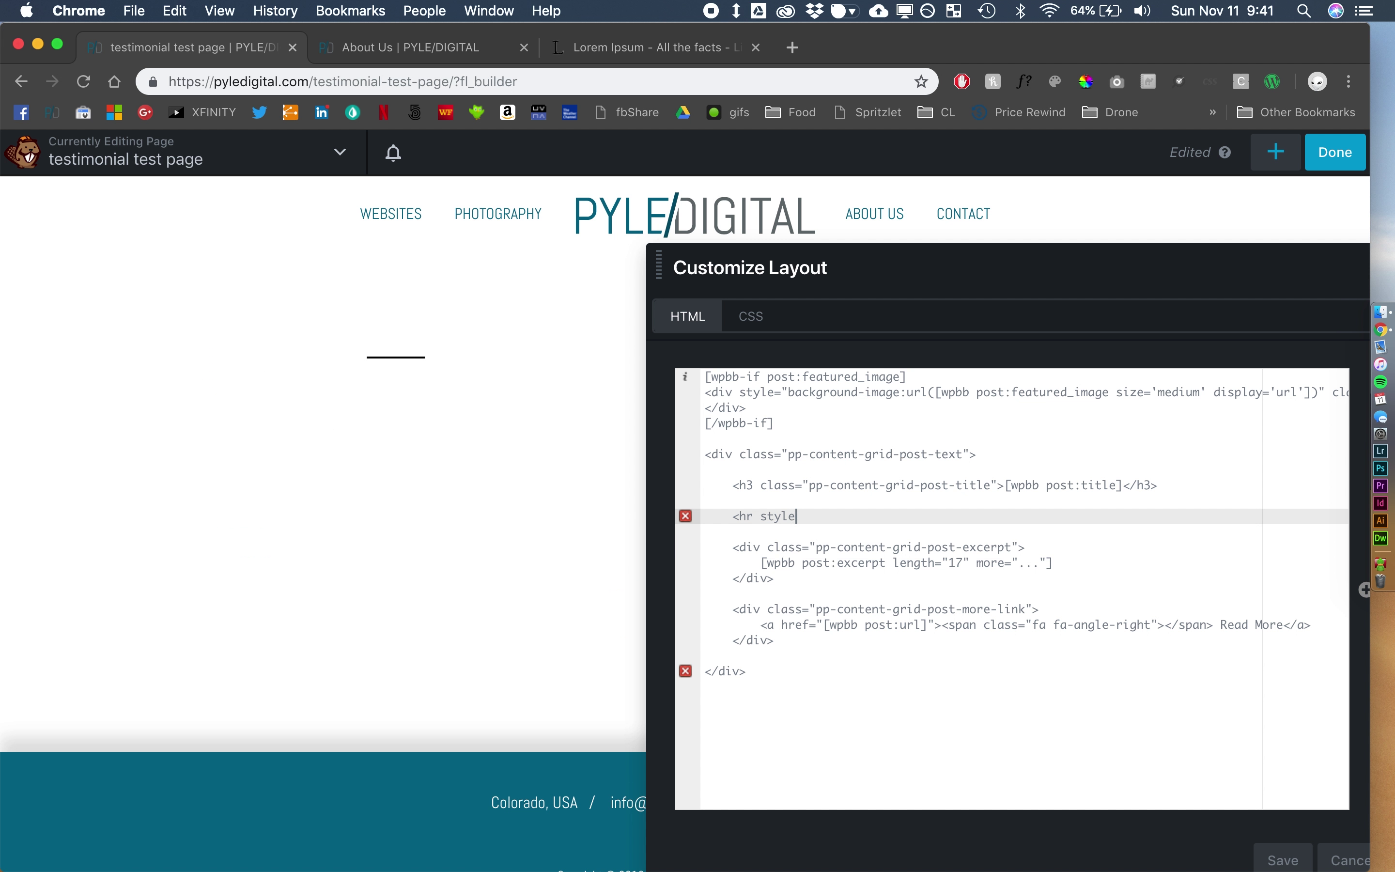
type("clas")
key("Return")
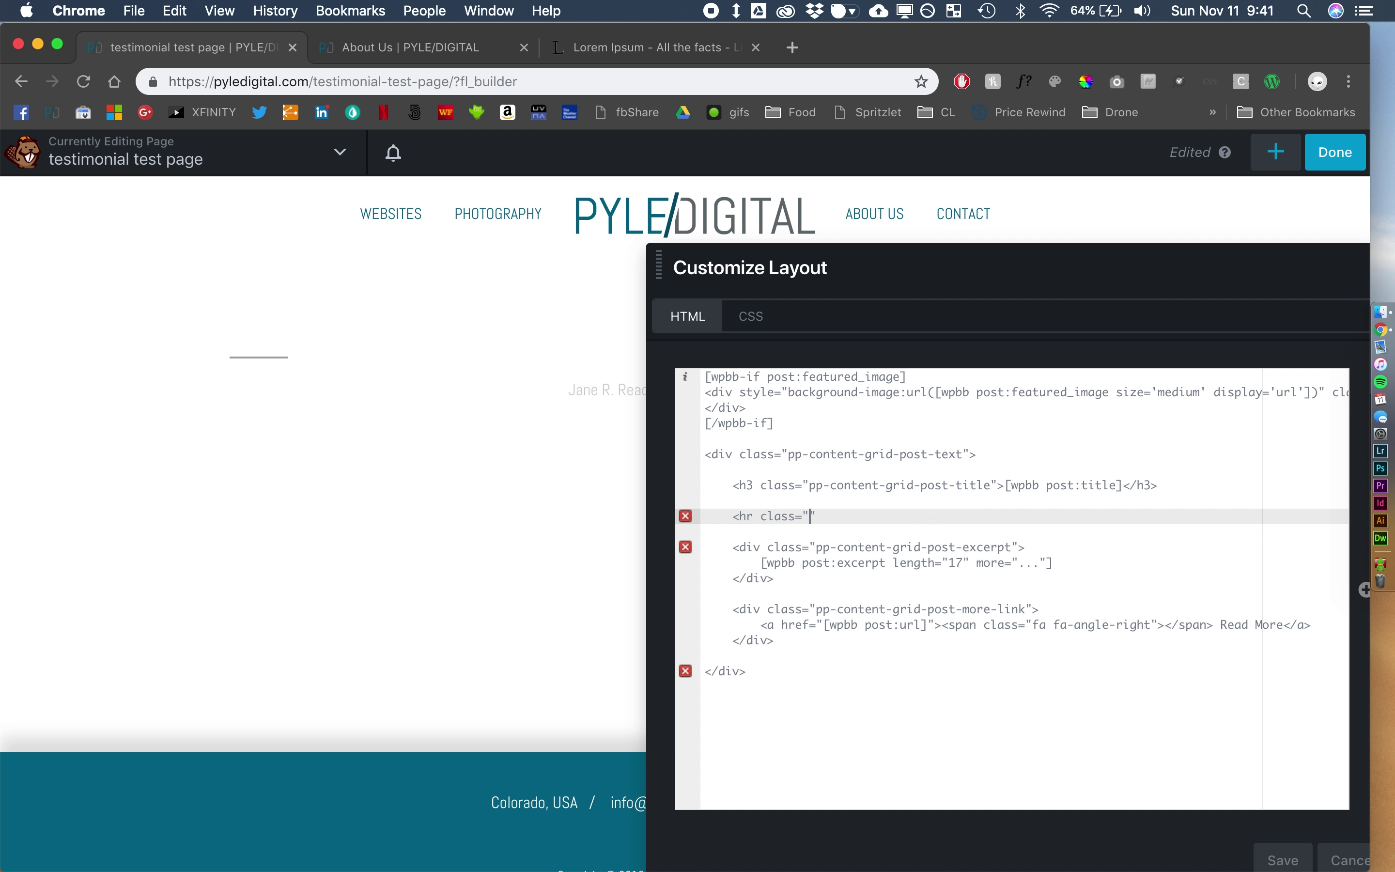
type("testimonialimage")
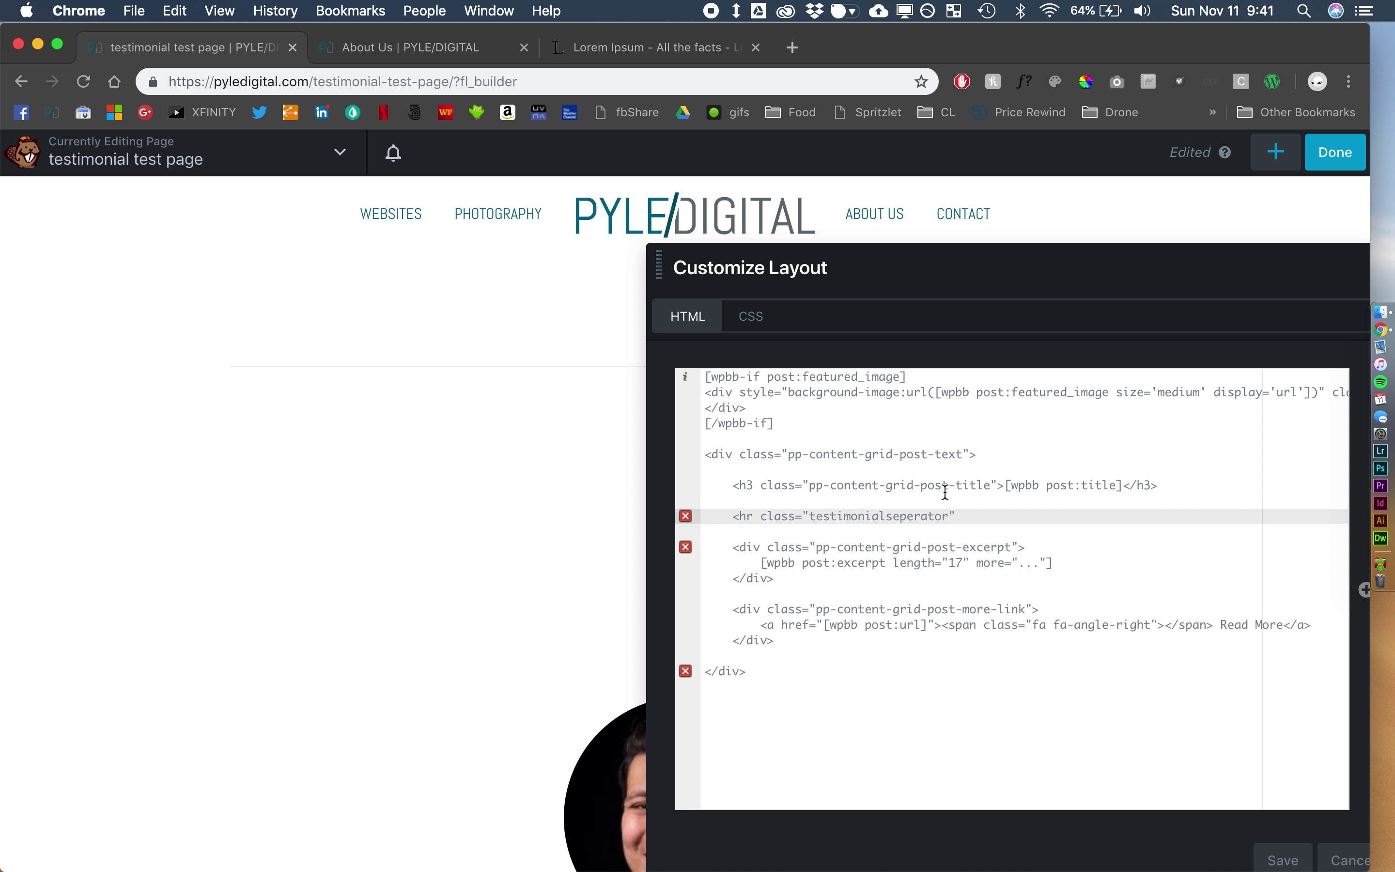
double_click(885, 515)
key("super+c")
left_click(967, 520)
left_click(753, 317)
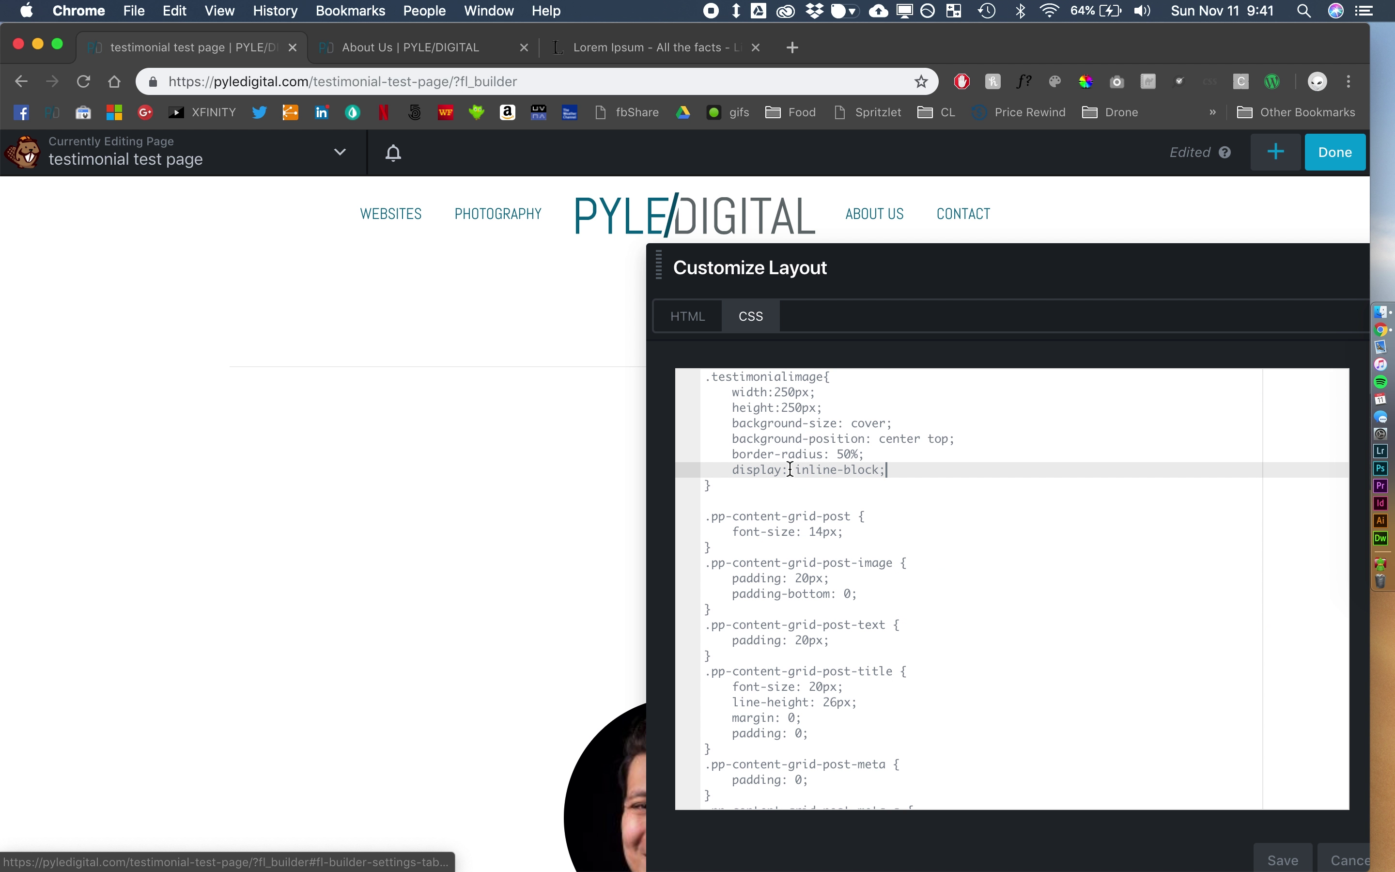
- Add a .testimonialseperator CSS rule with a lightgray border colour and 2px border width
key("Down")
key("Return")
key("Return")
type(".")
key("super+v")
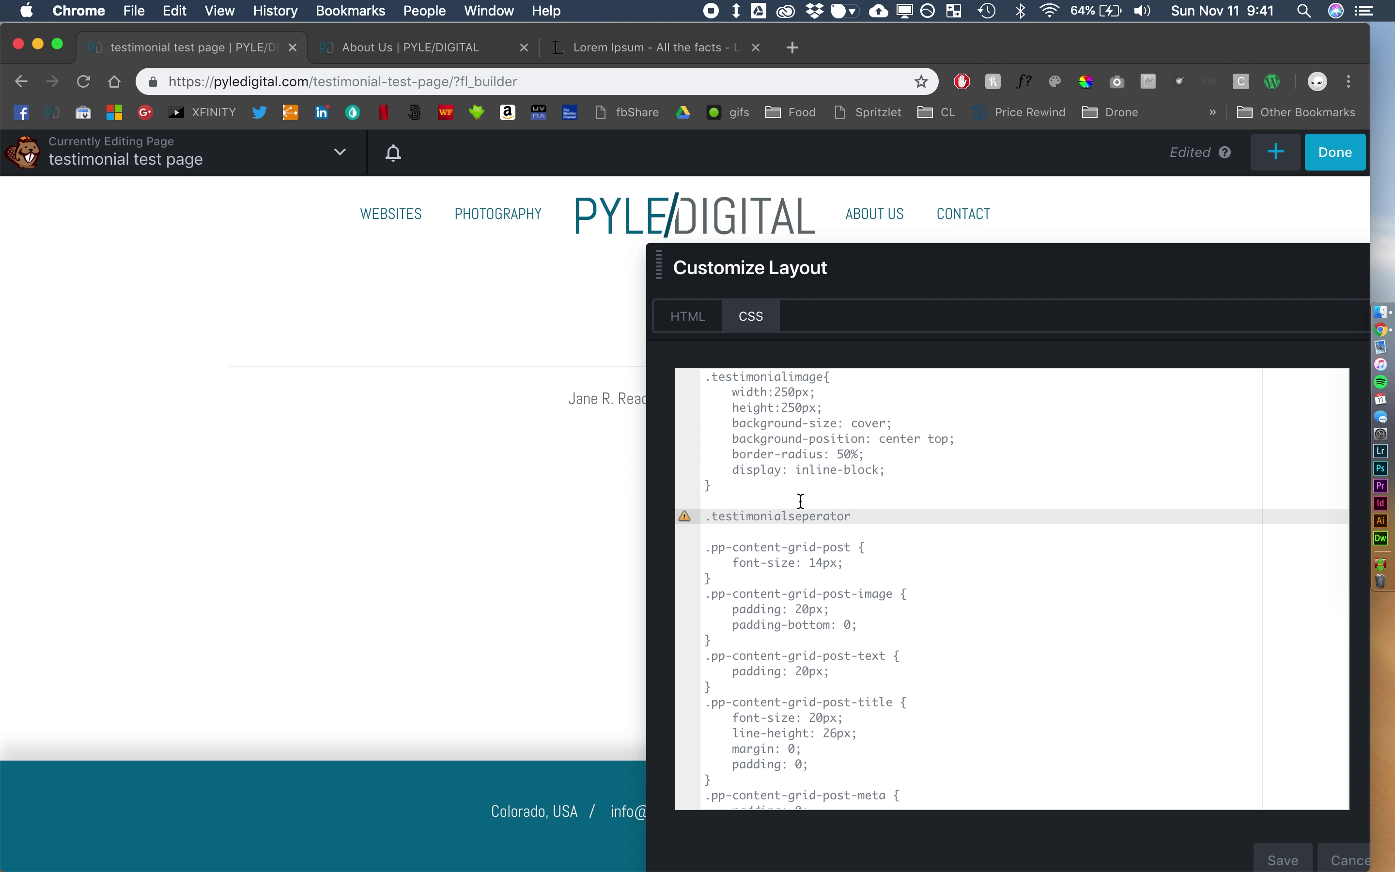
type("{")
key("Return")
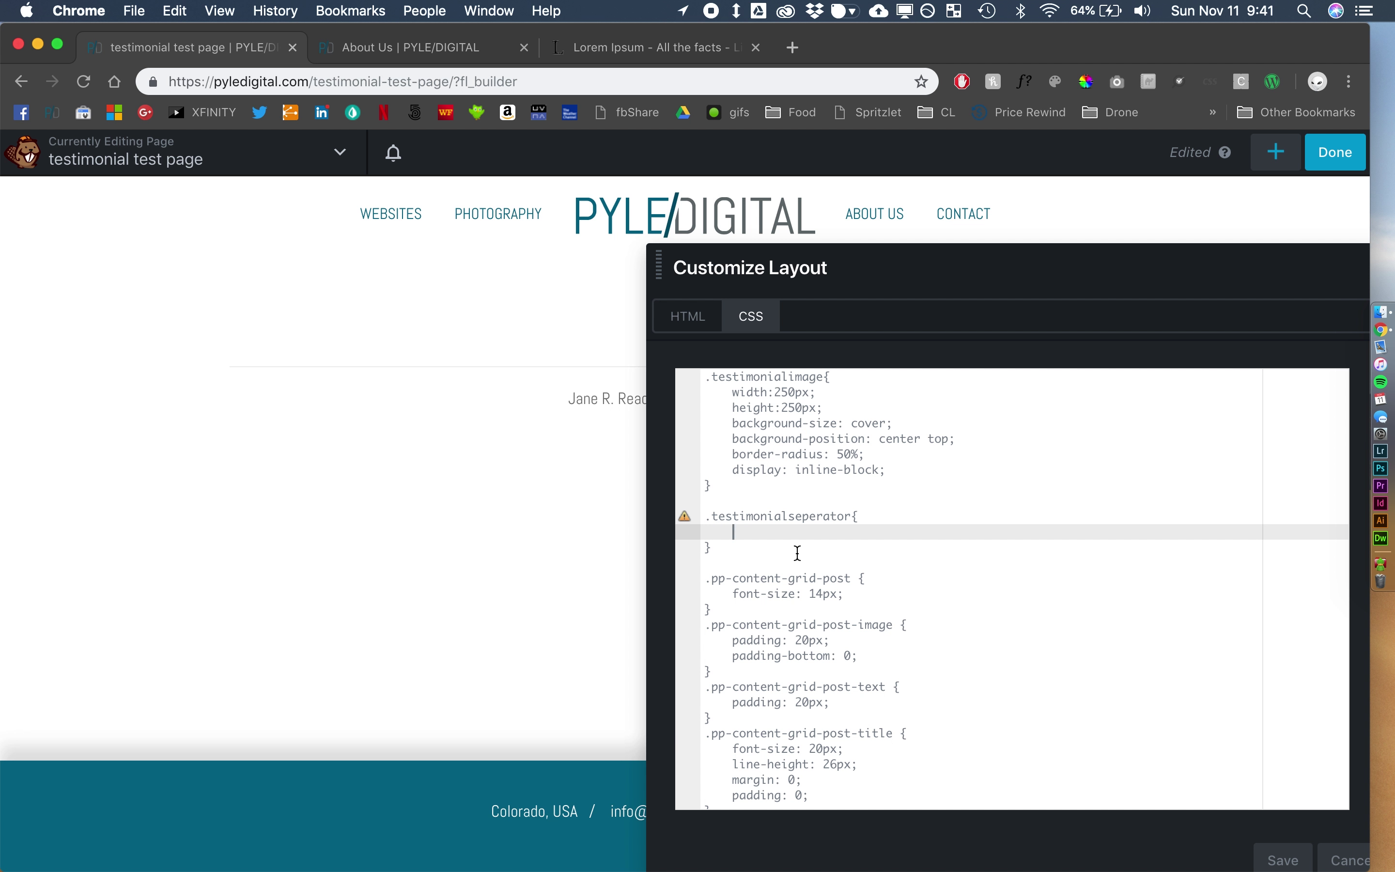
type("border-")
key("Return")
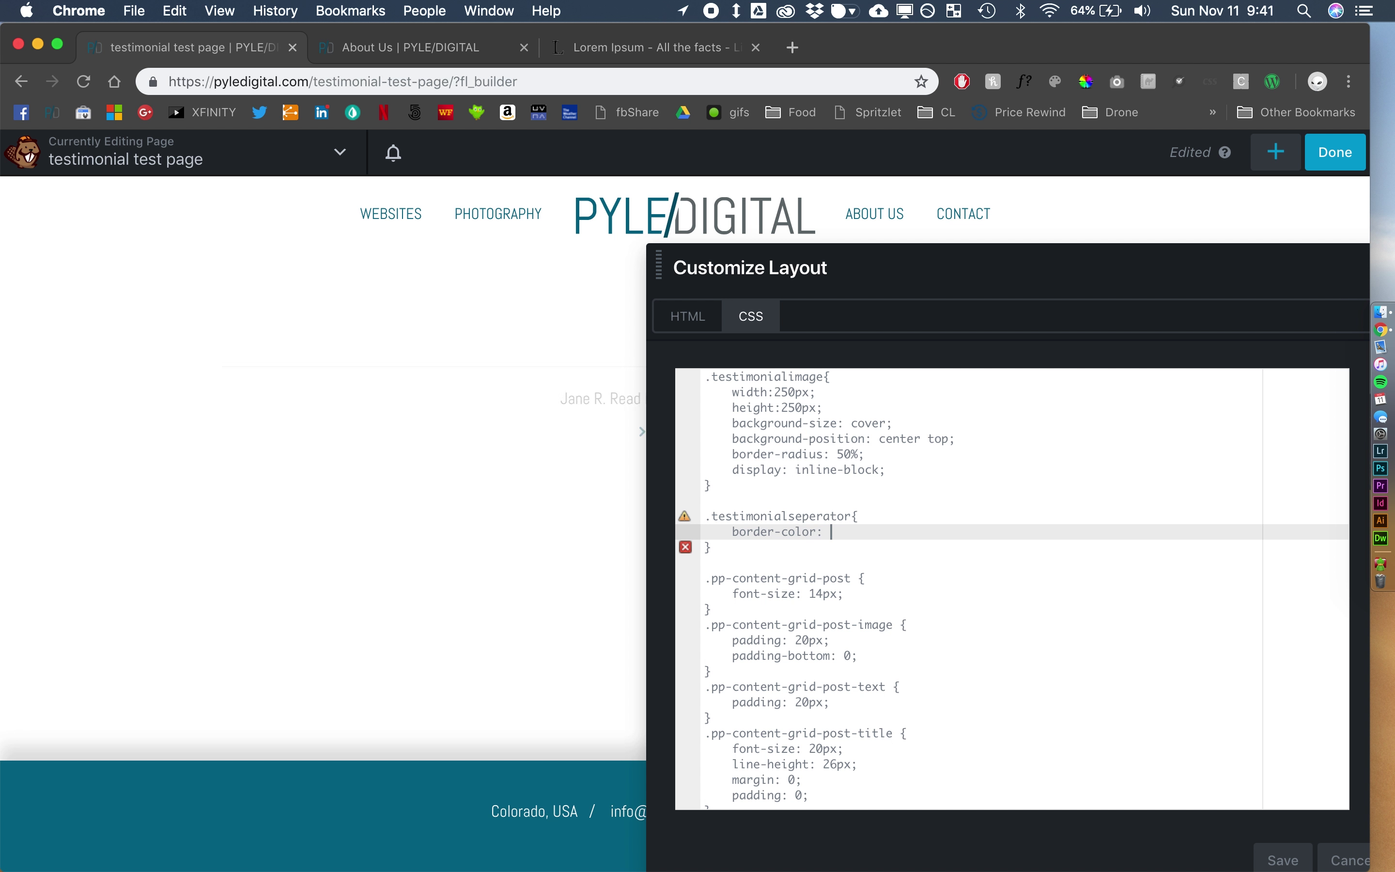
type("lightbra")
type("gred")
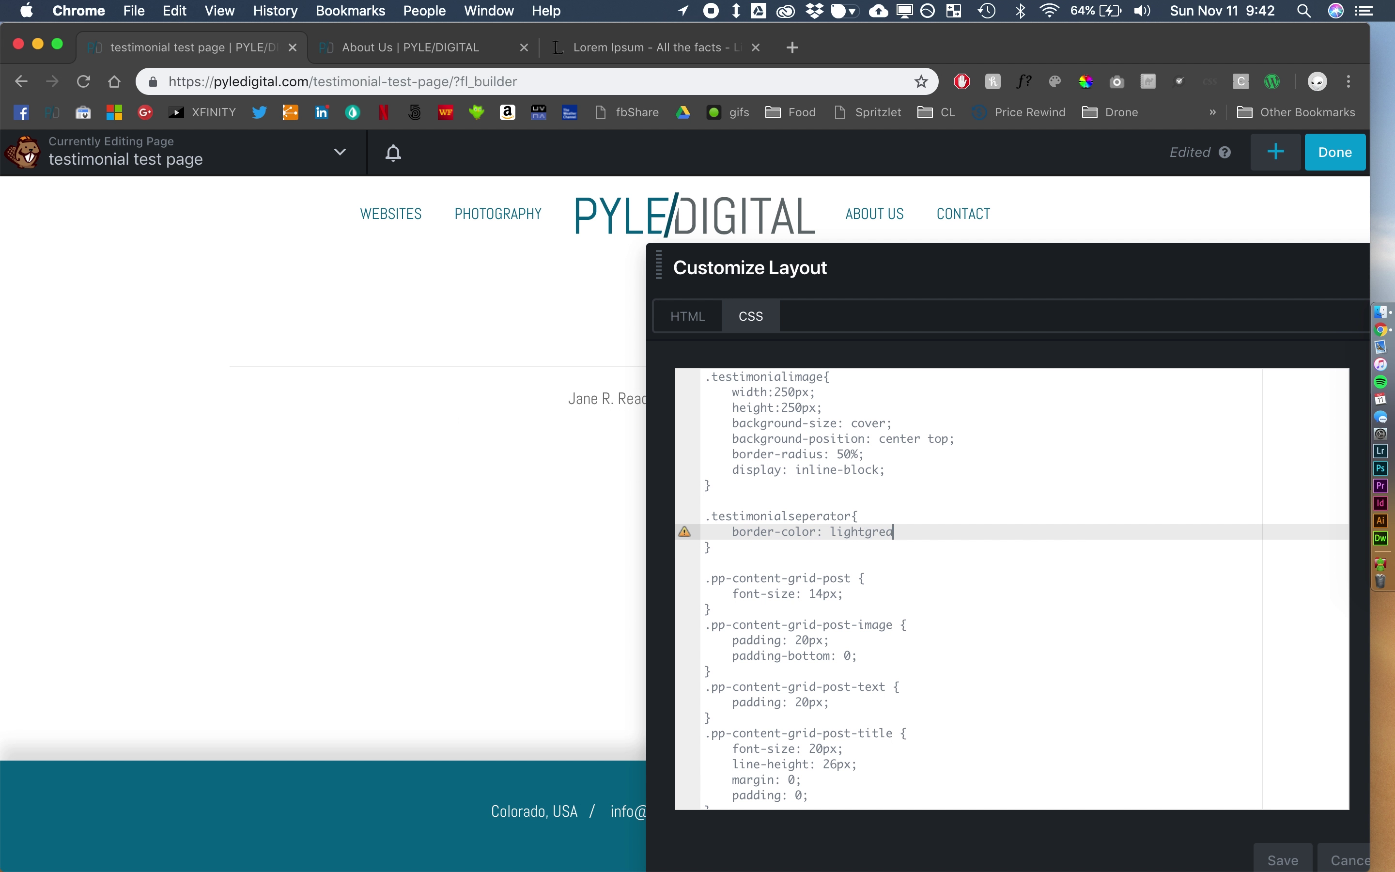
key("BackSpace")
key("BackSpace")
type("ay;")
key("Return")
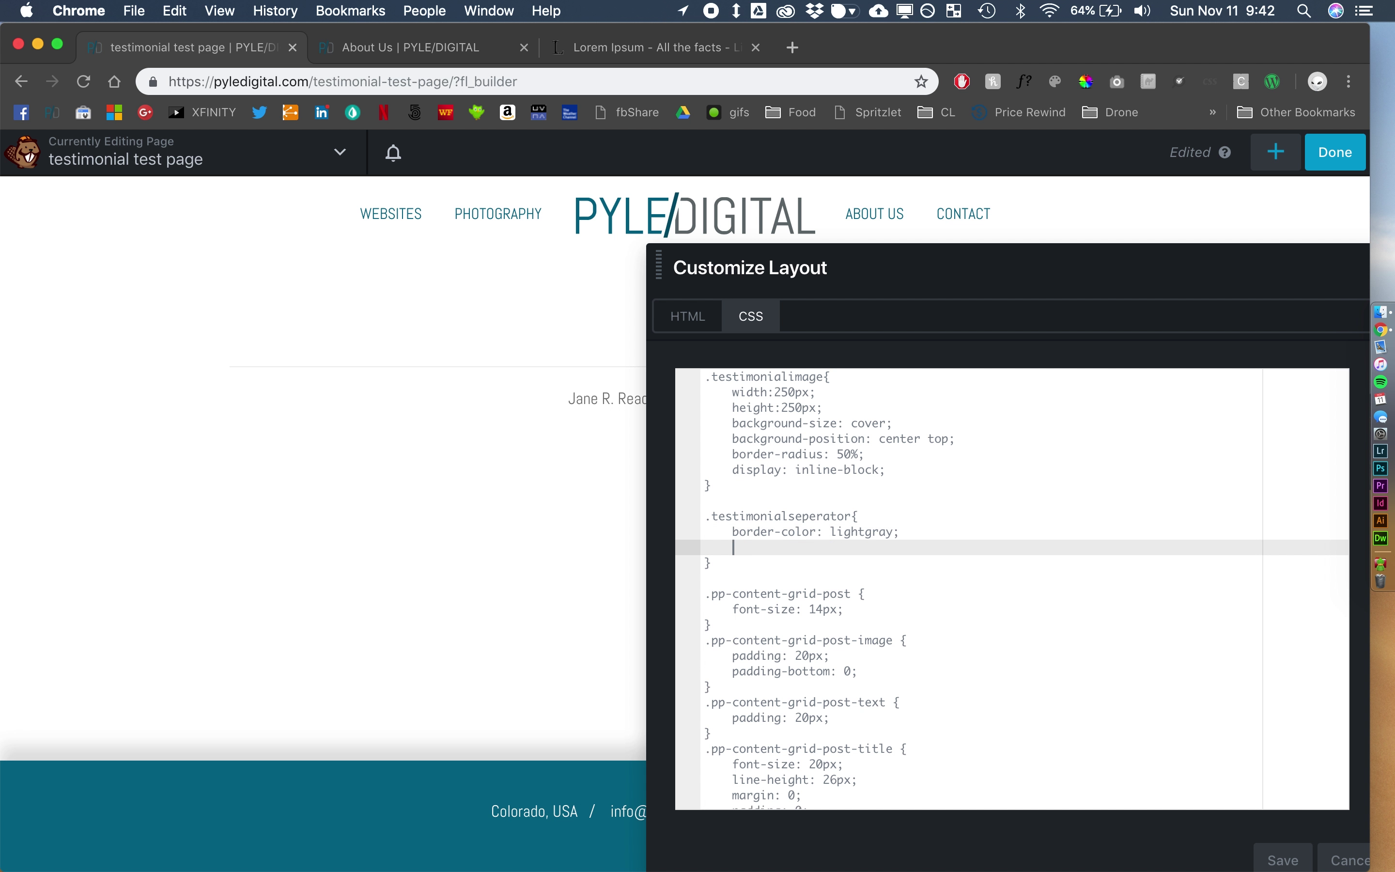
type("border-")
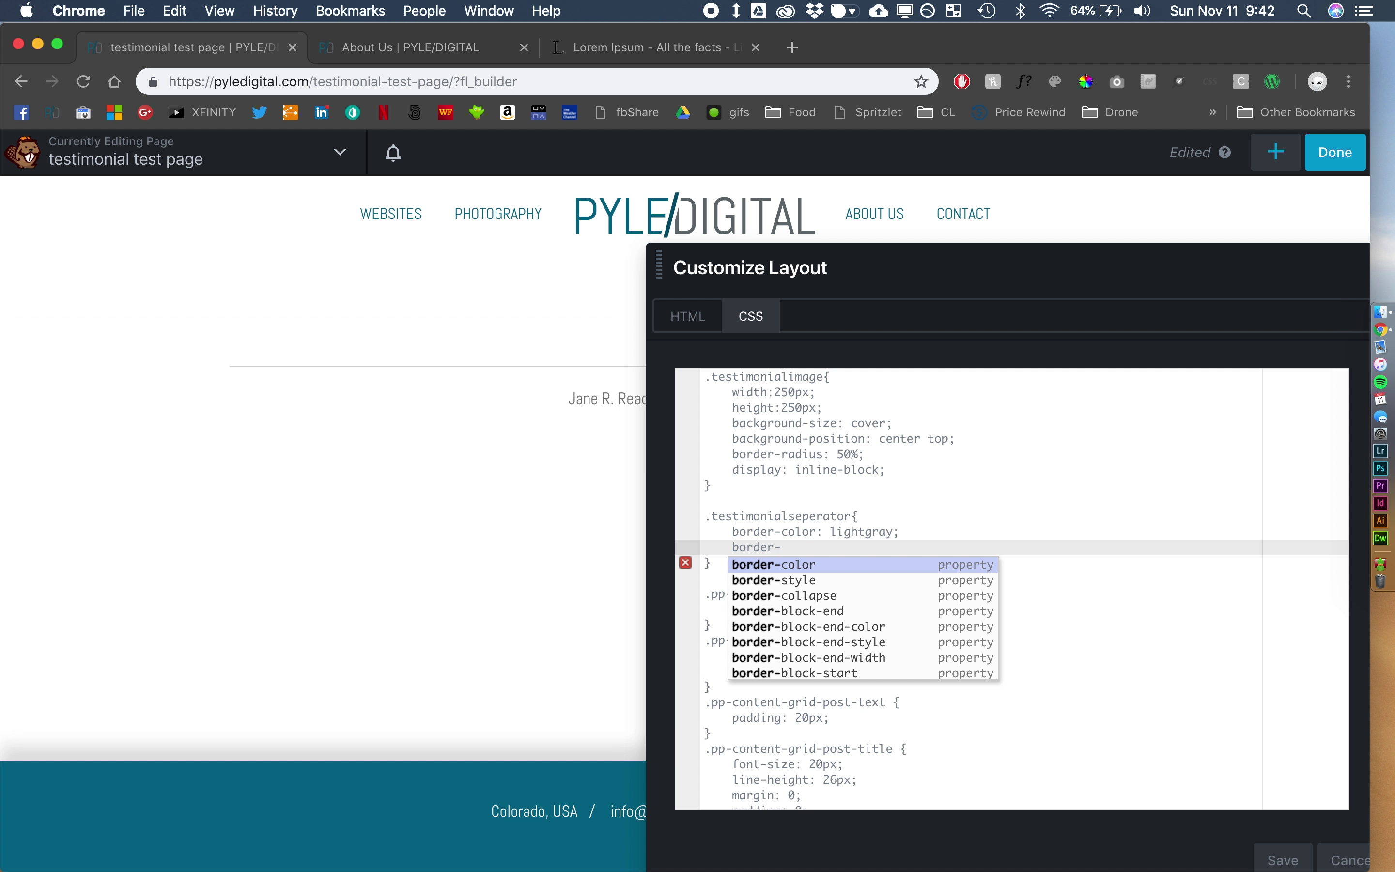
type("bottom: ")
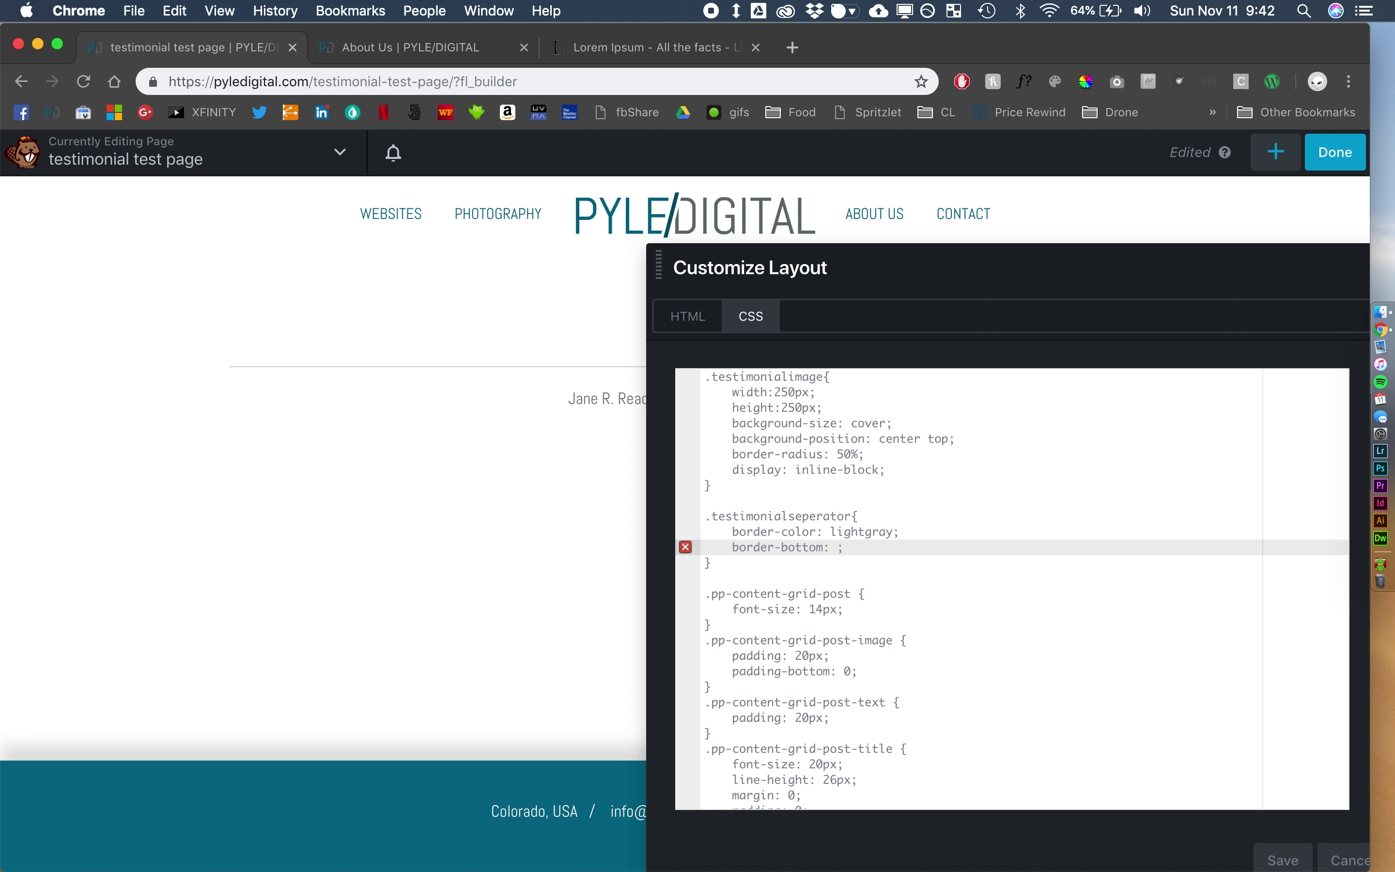
type("2px")
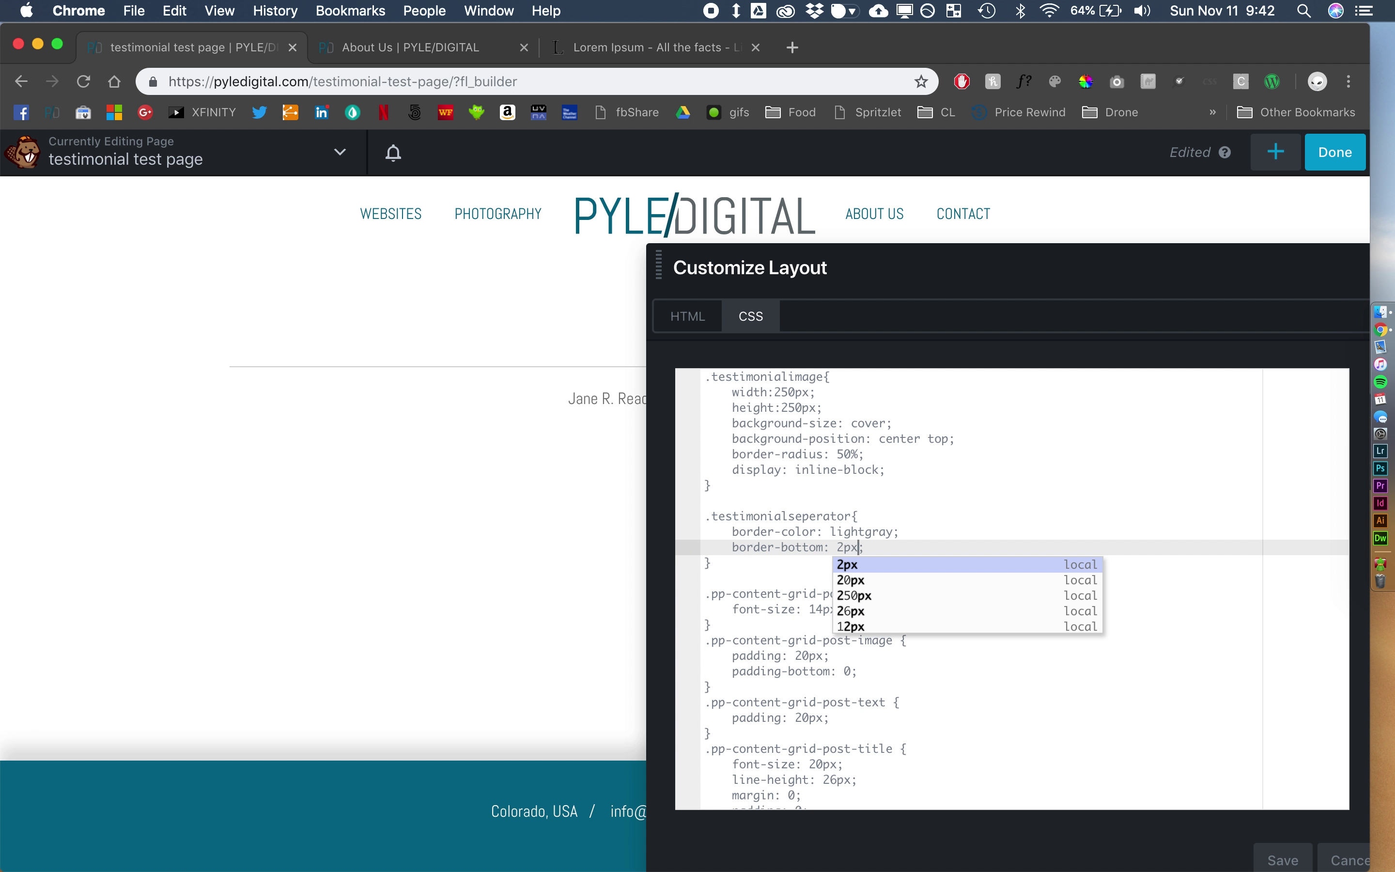
double_click(791, 546)
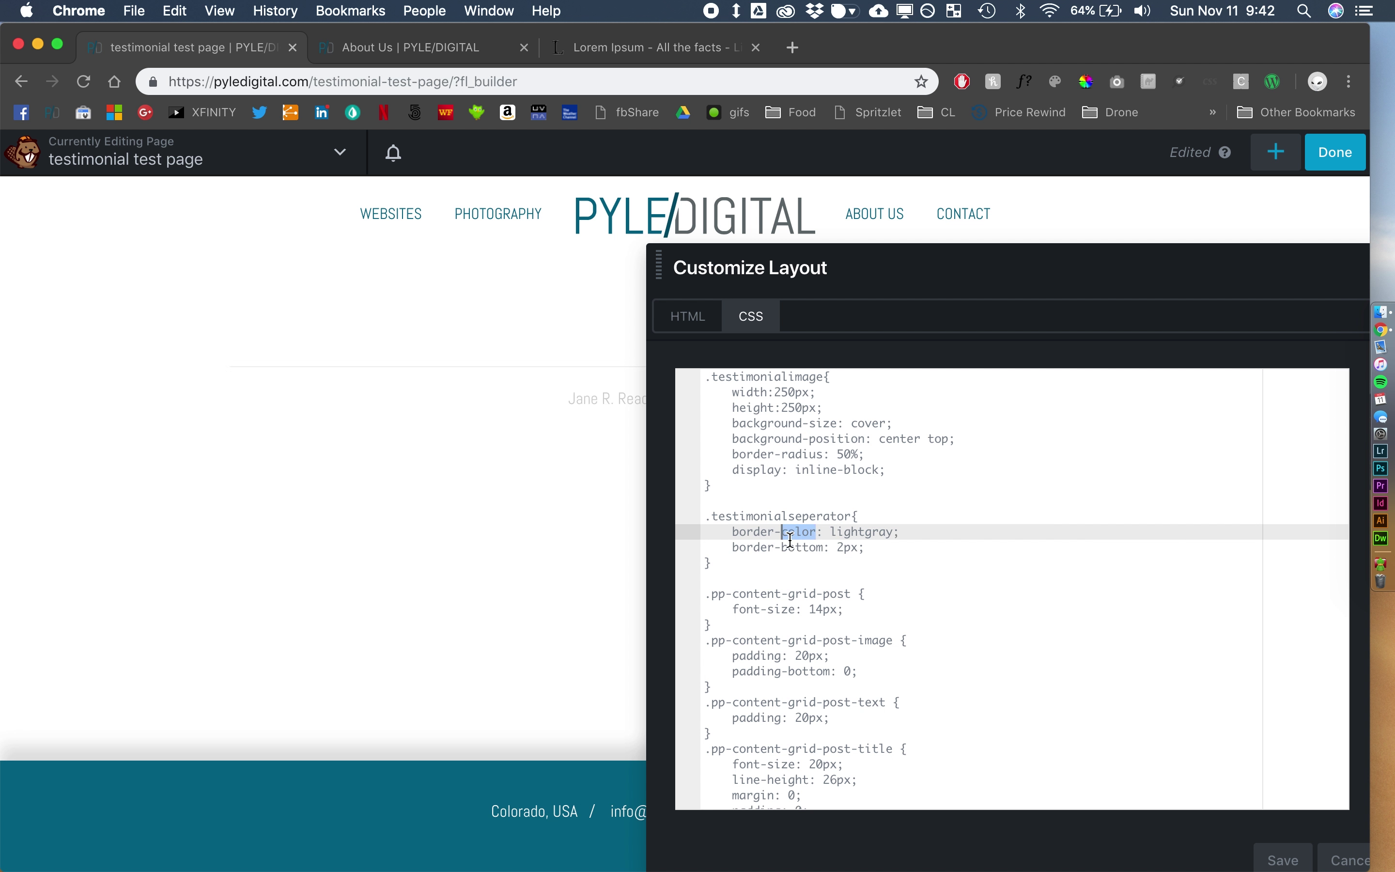
type("width")
left_click(859, 547)
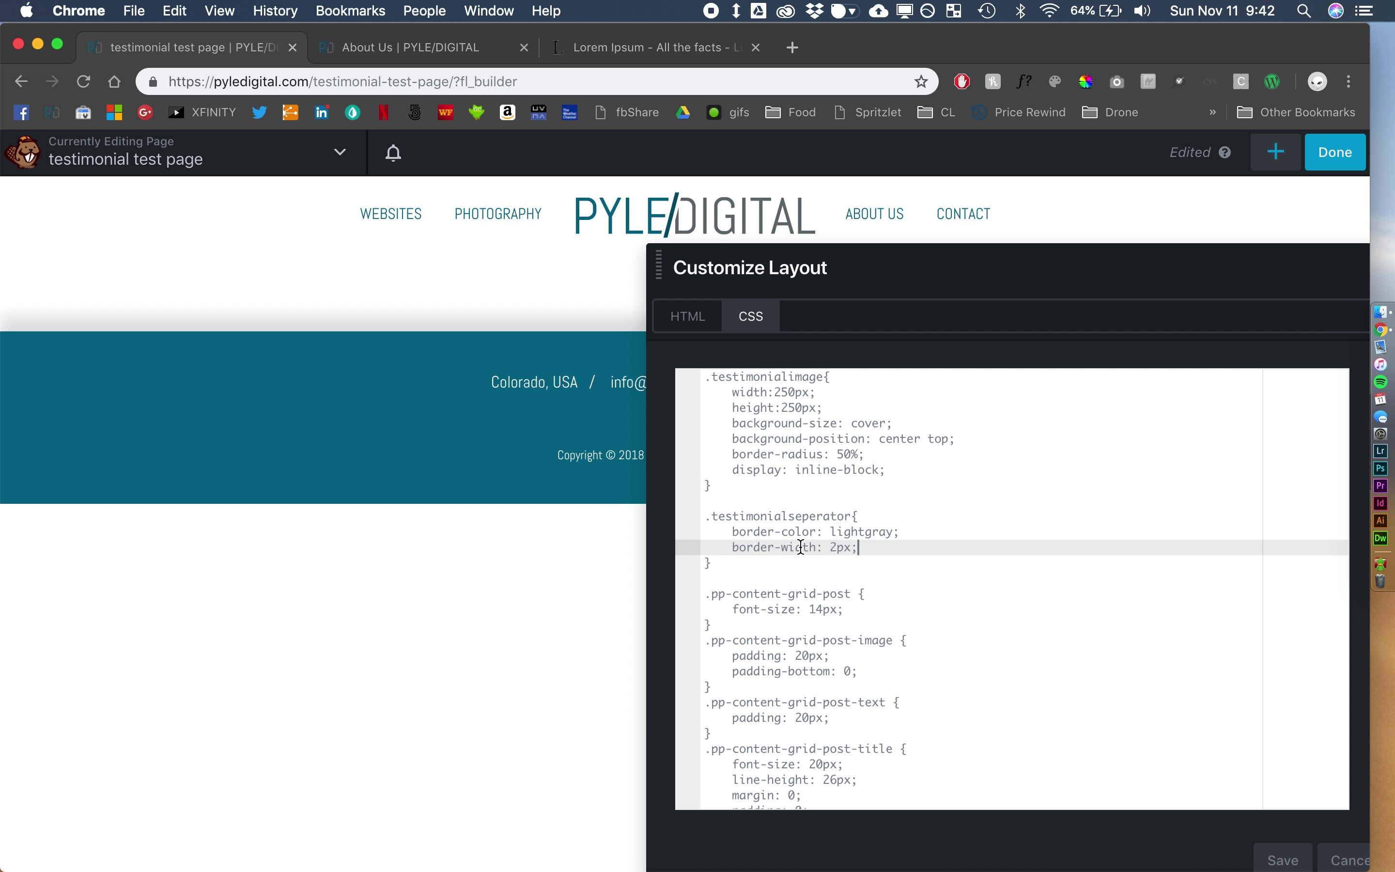
- Set the separator width to 10%, then save the custom layout and Content Grid settings
key("Return")
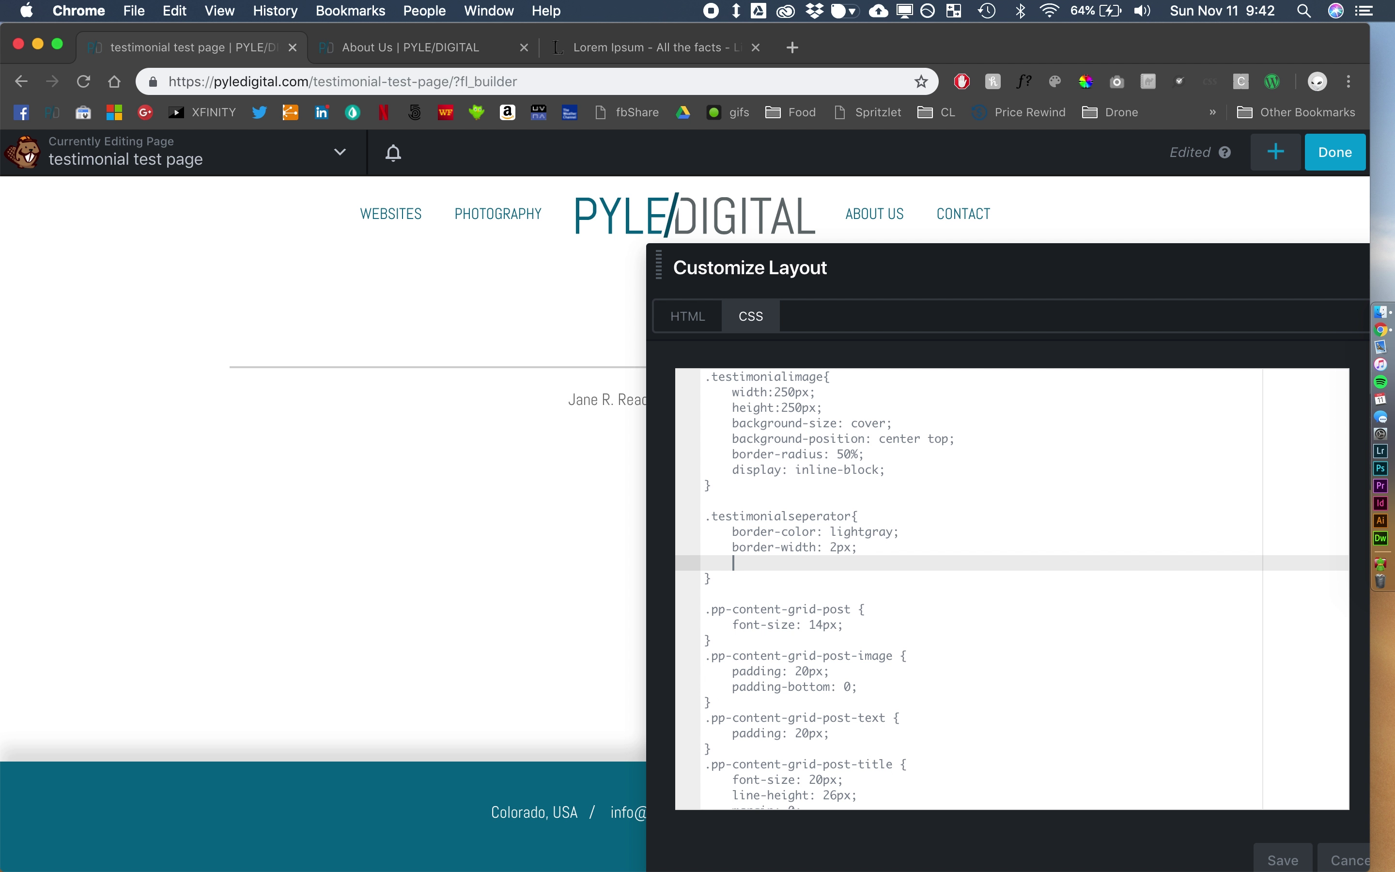
type("width:15%;")
left_click_drag(984, 275, 843, 229)
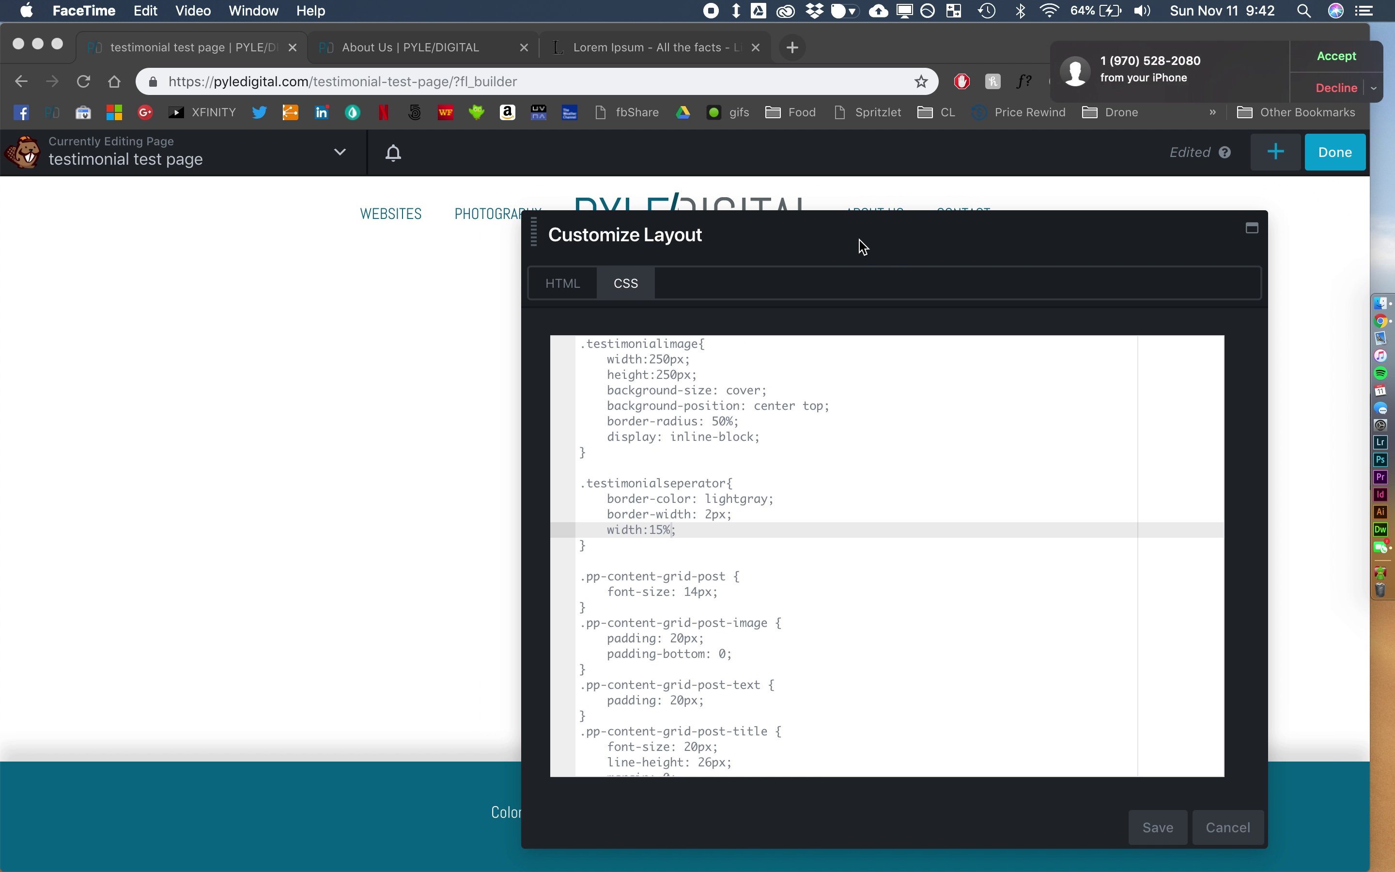
left_click(1309, 91)
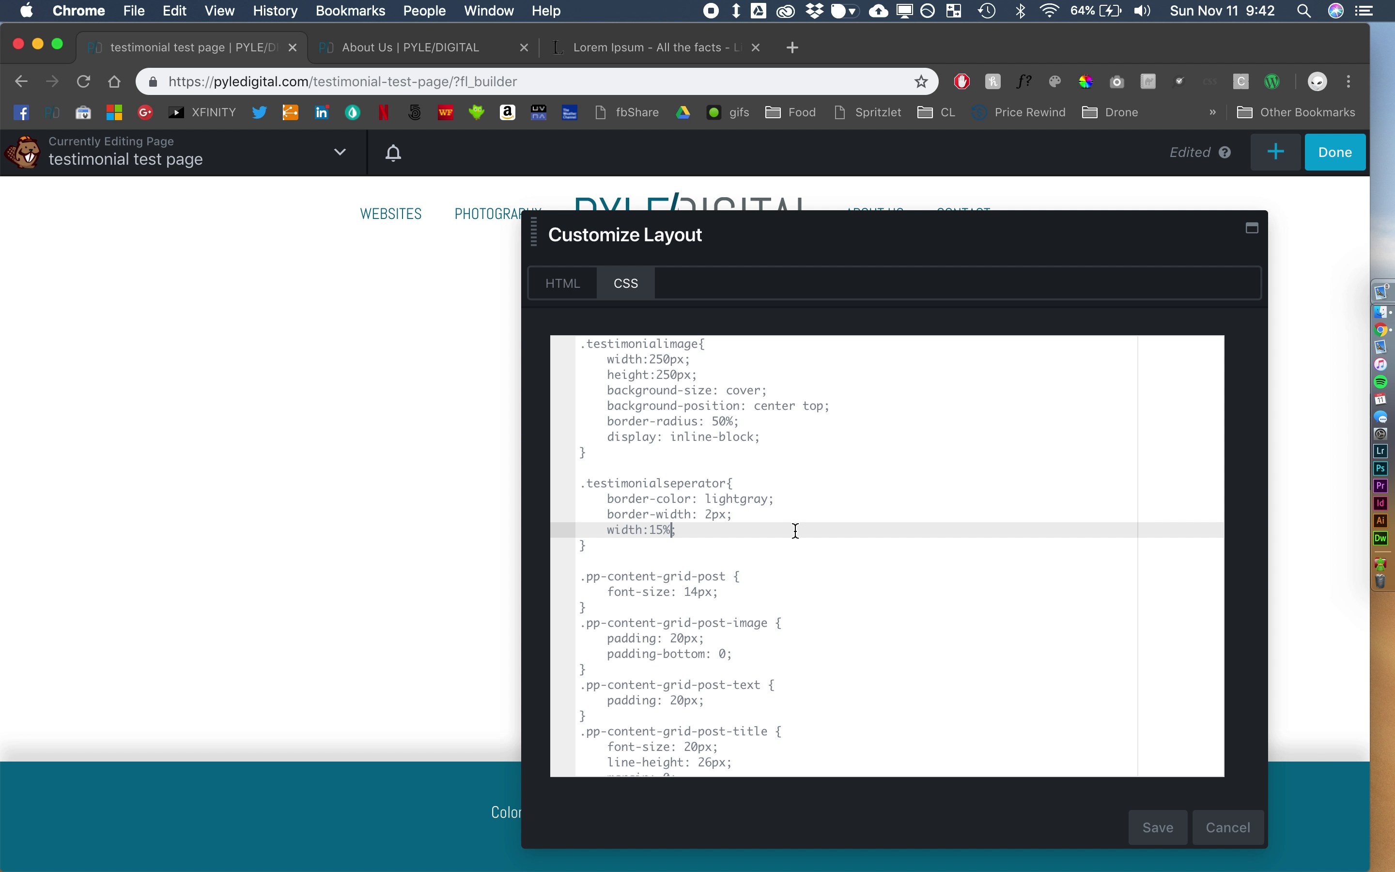
key("BackSpace")
type("0")
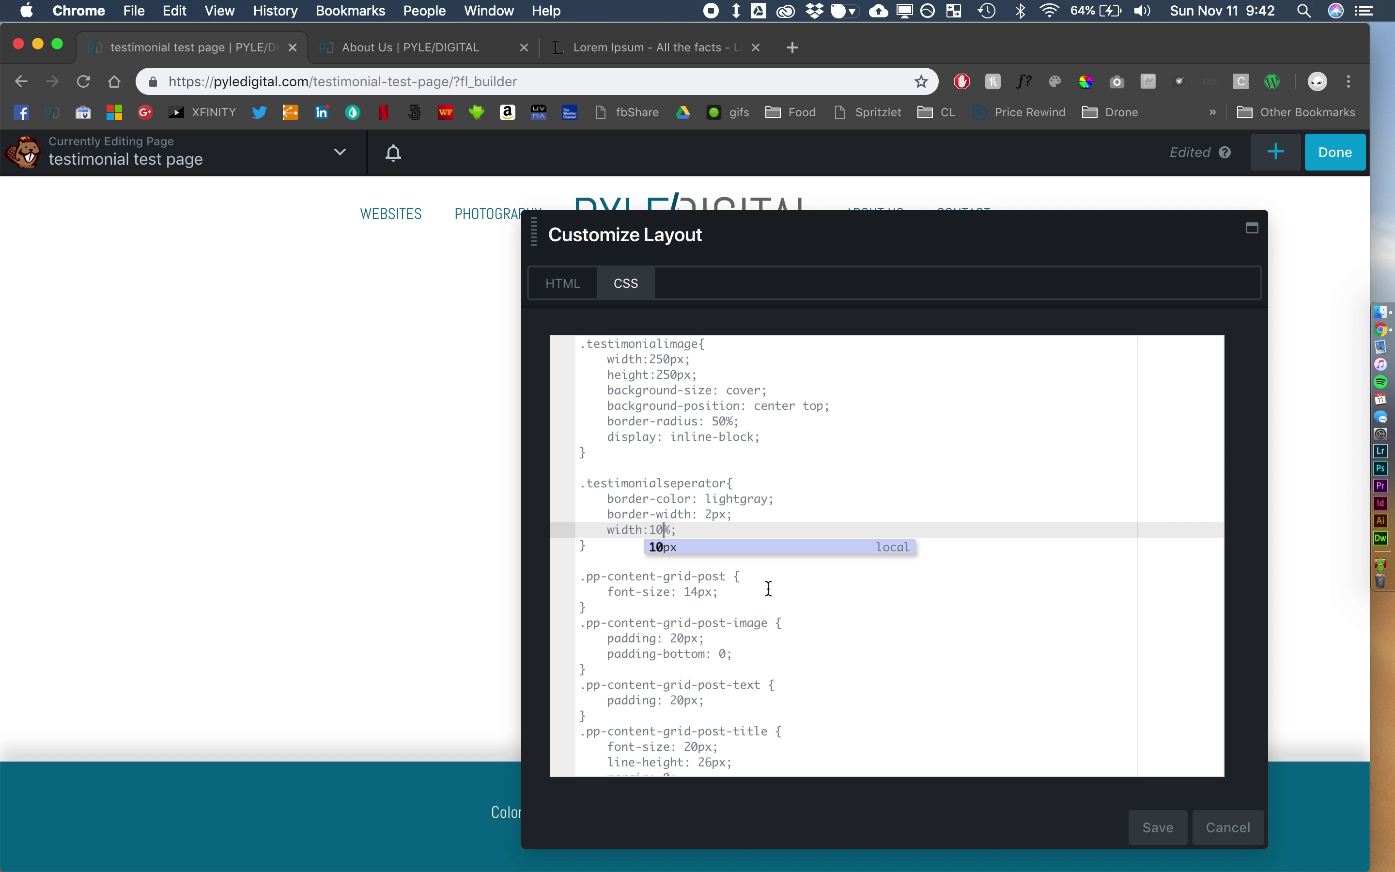
left_click(1159, 828)
left_click(1052, 829)
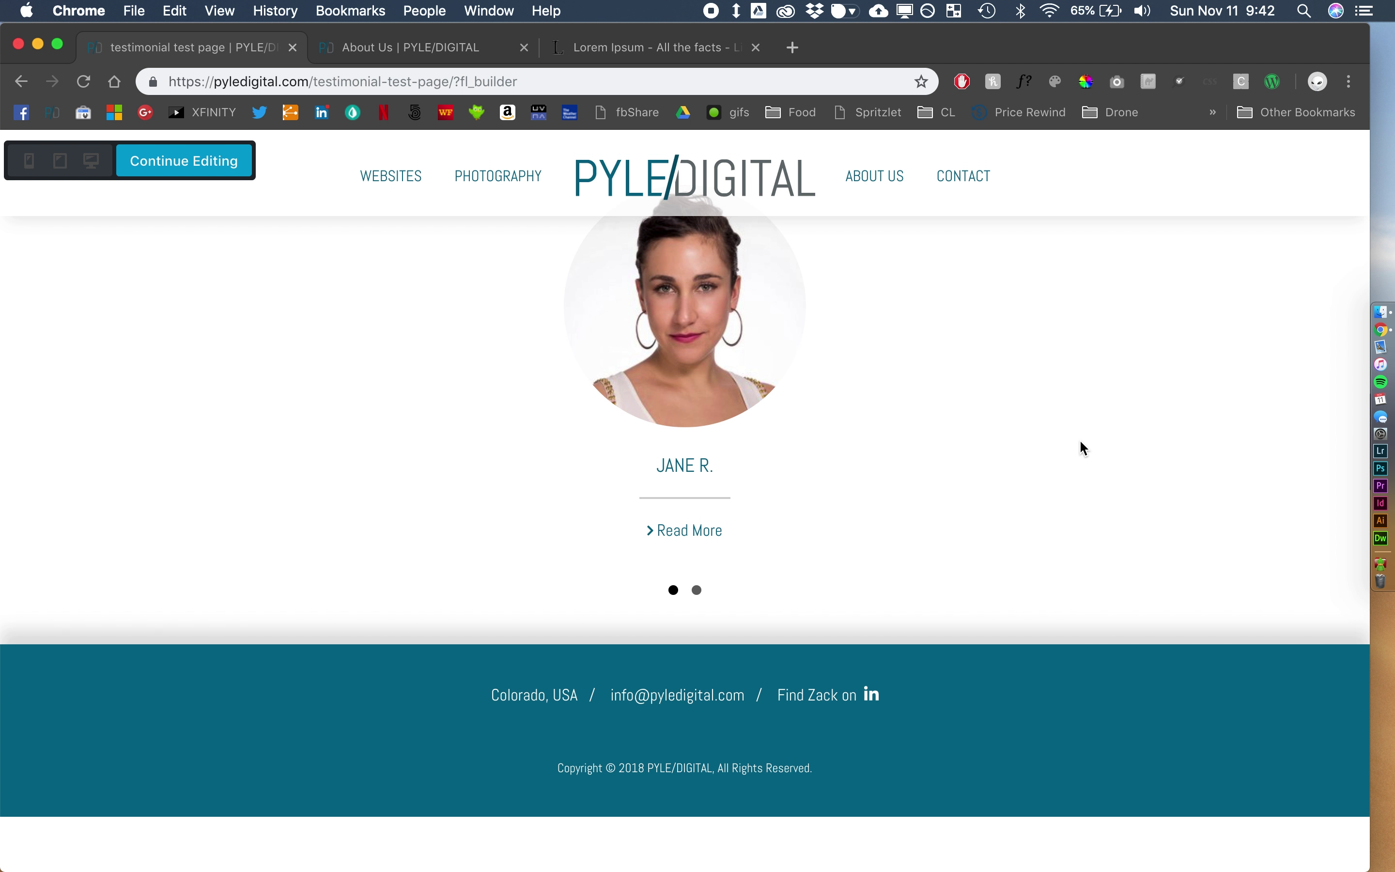
- Return from preview and reopen the testimonial carousel's custom layout HTML
left_click(171, 162)
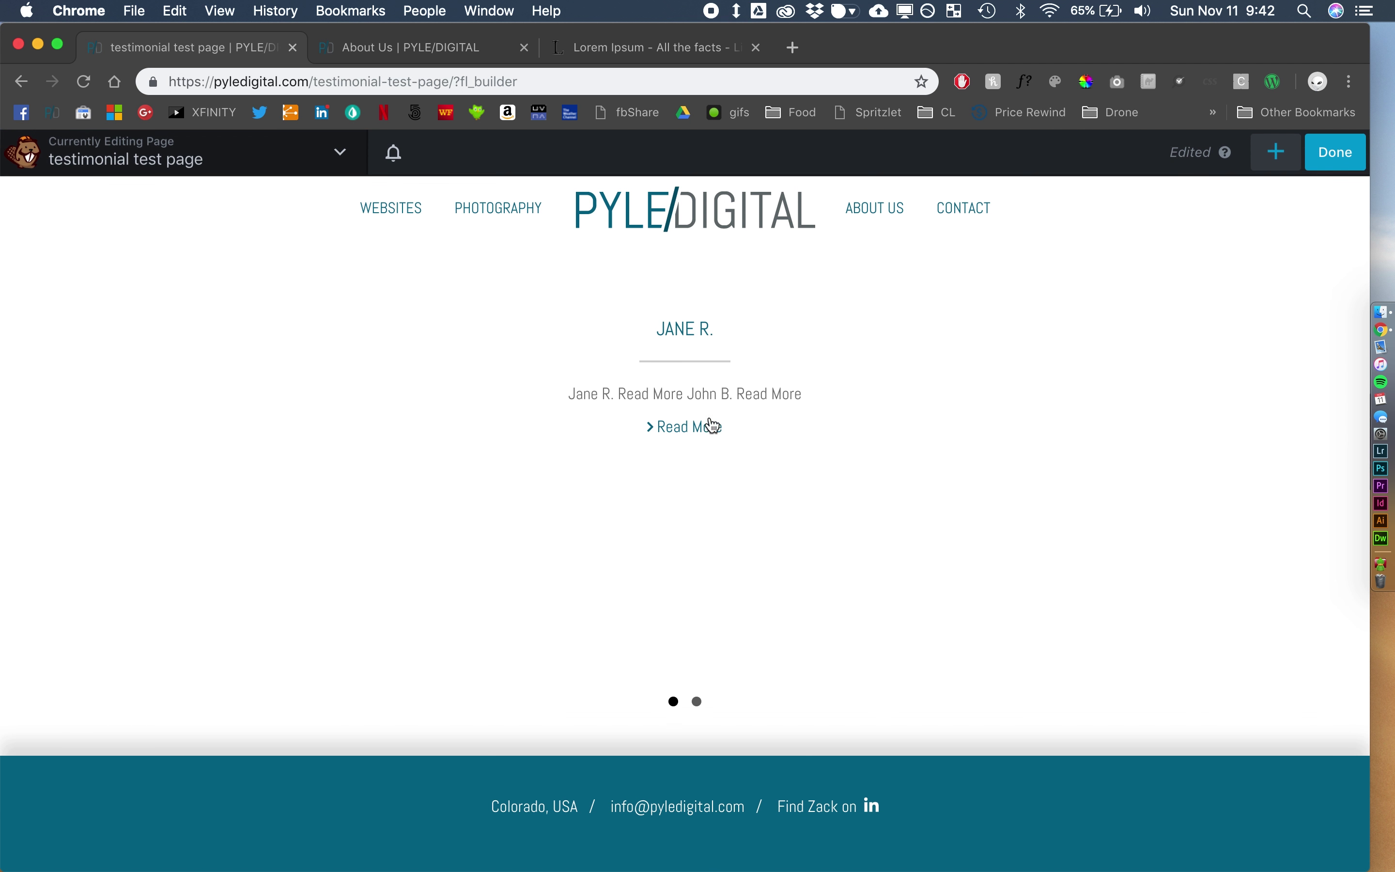
left_click(785, 423)
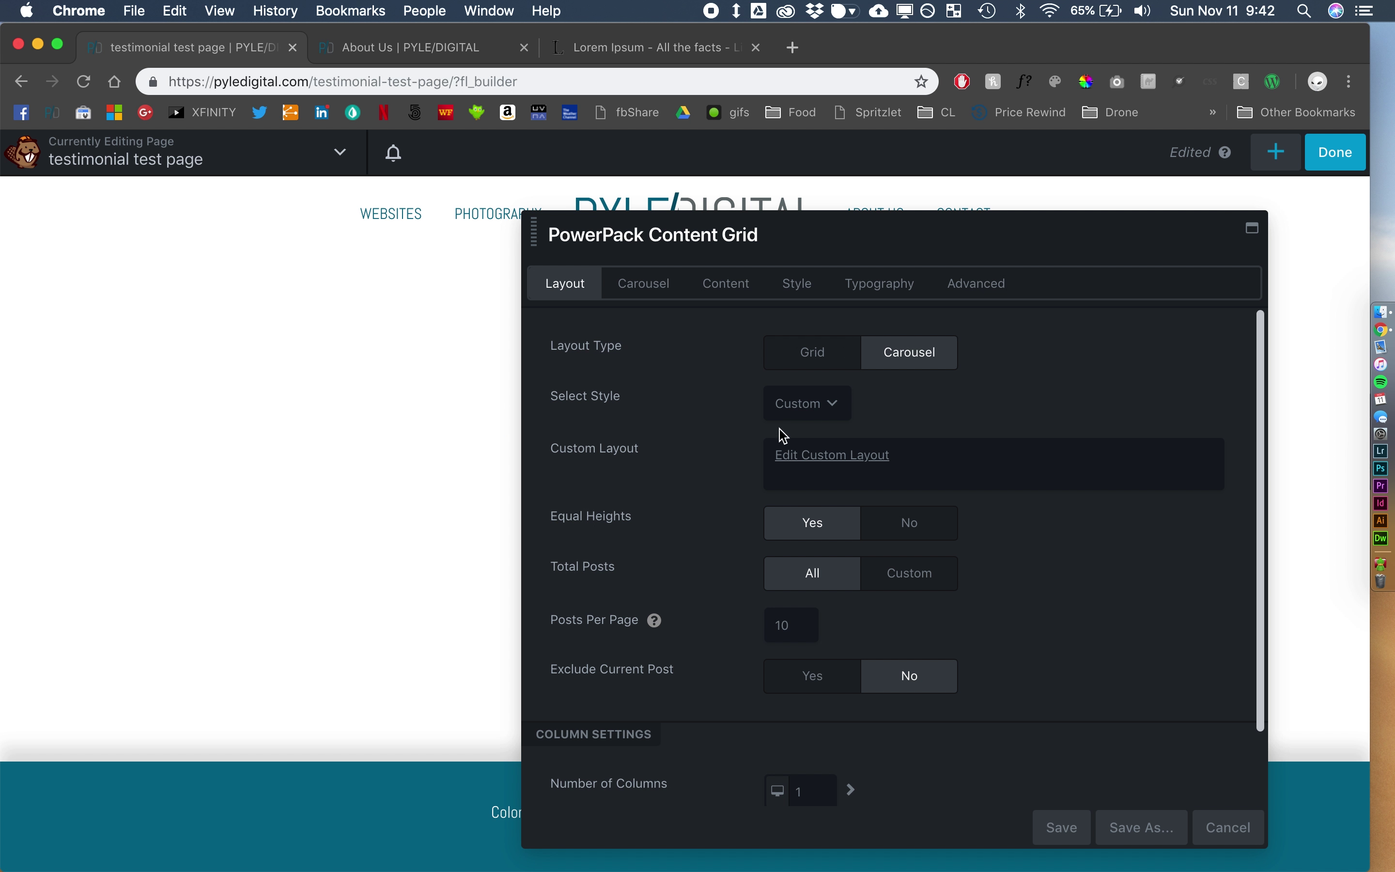
left_click(820, 453)
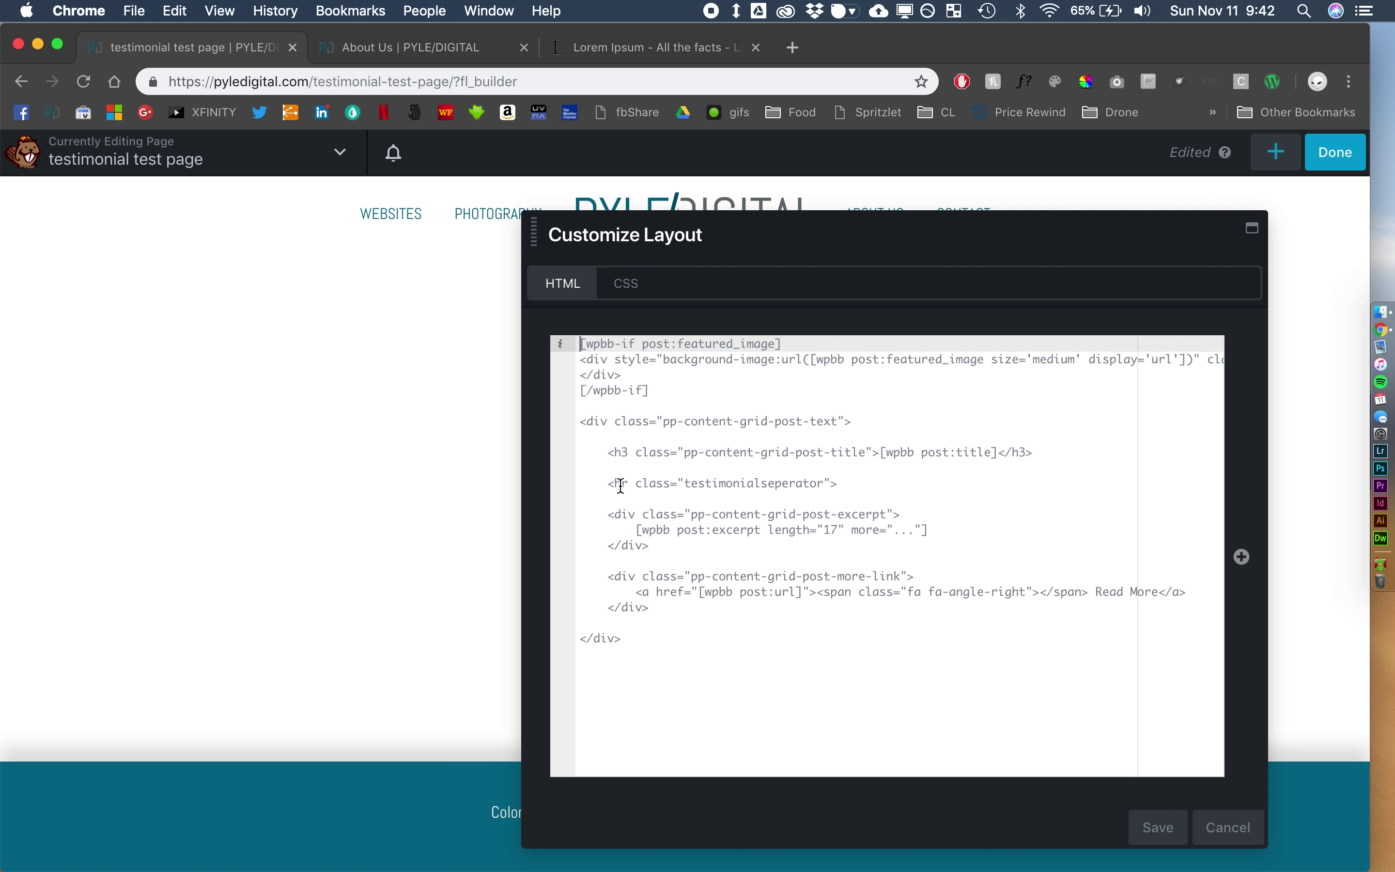
left_click_drag(609, 485, 928, 484)
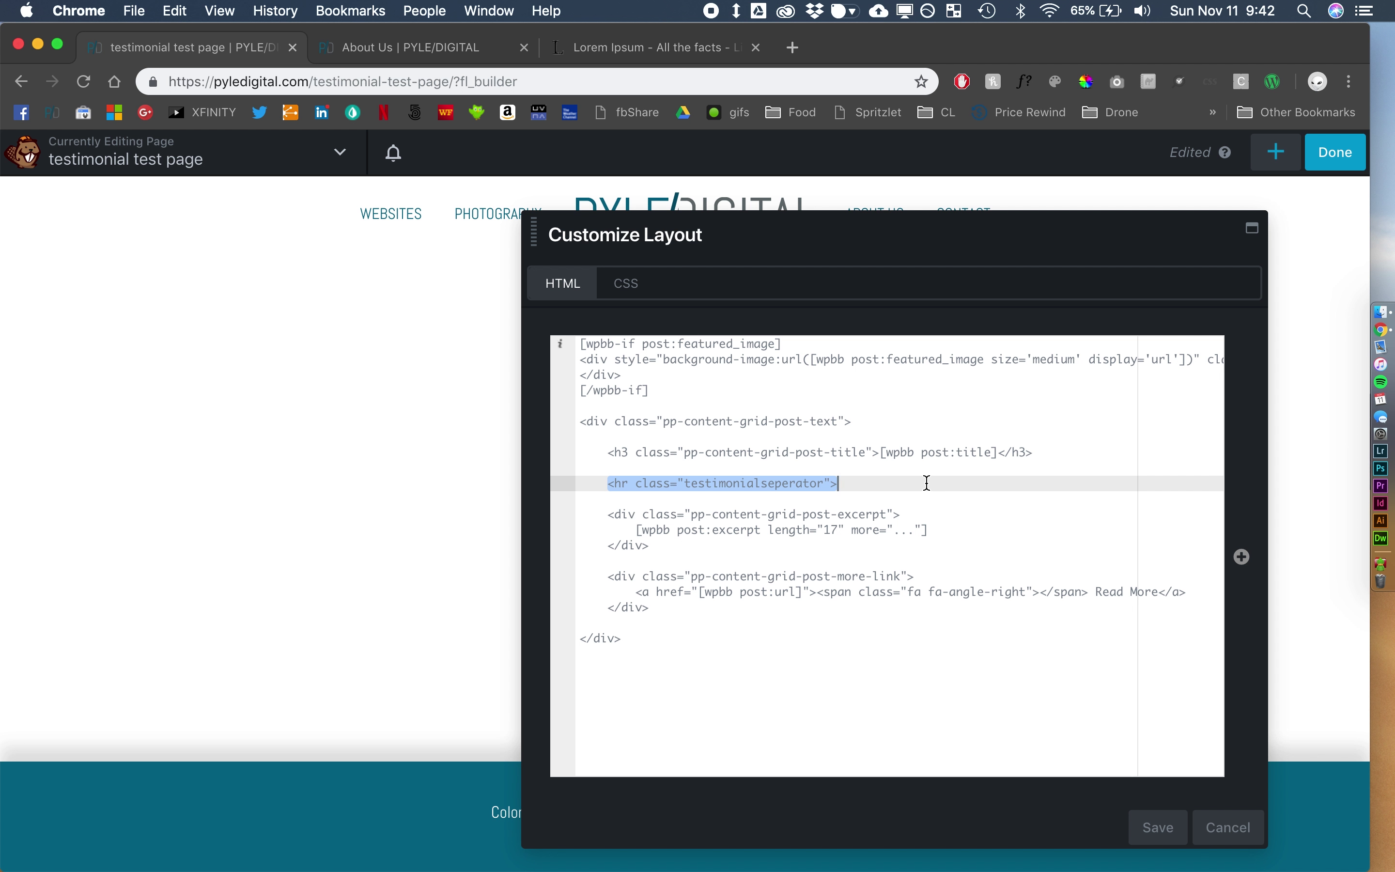
left_click_drag(790, 251, 657, 217)
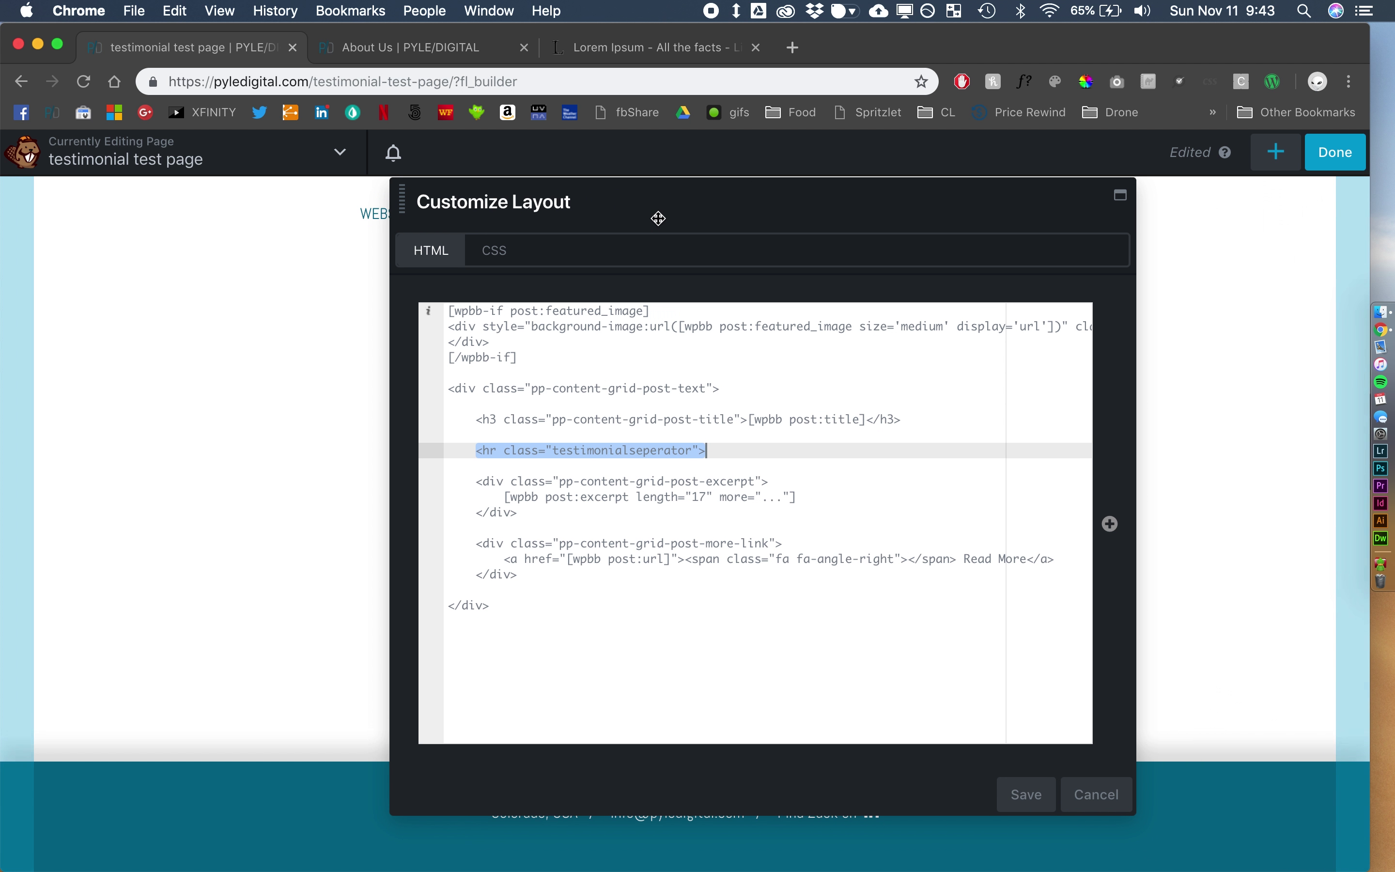
- Copy the whole post-title h3 line for duplication
left_click(698, 426)
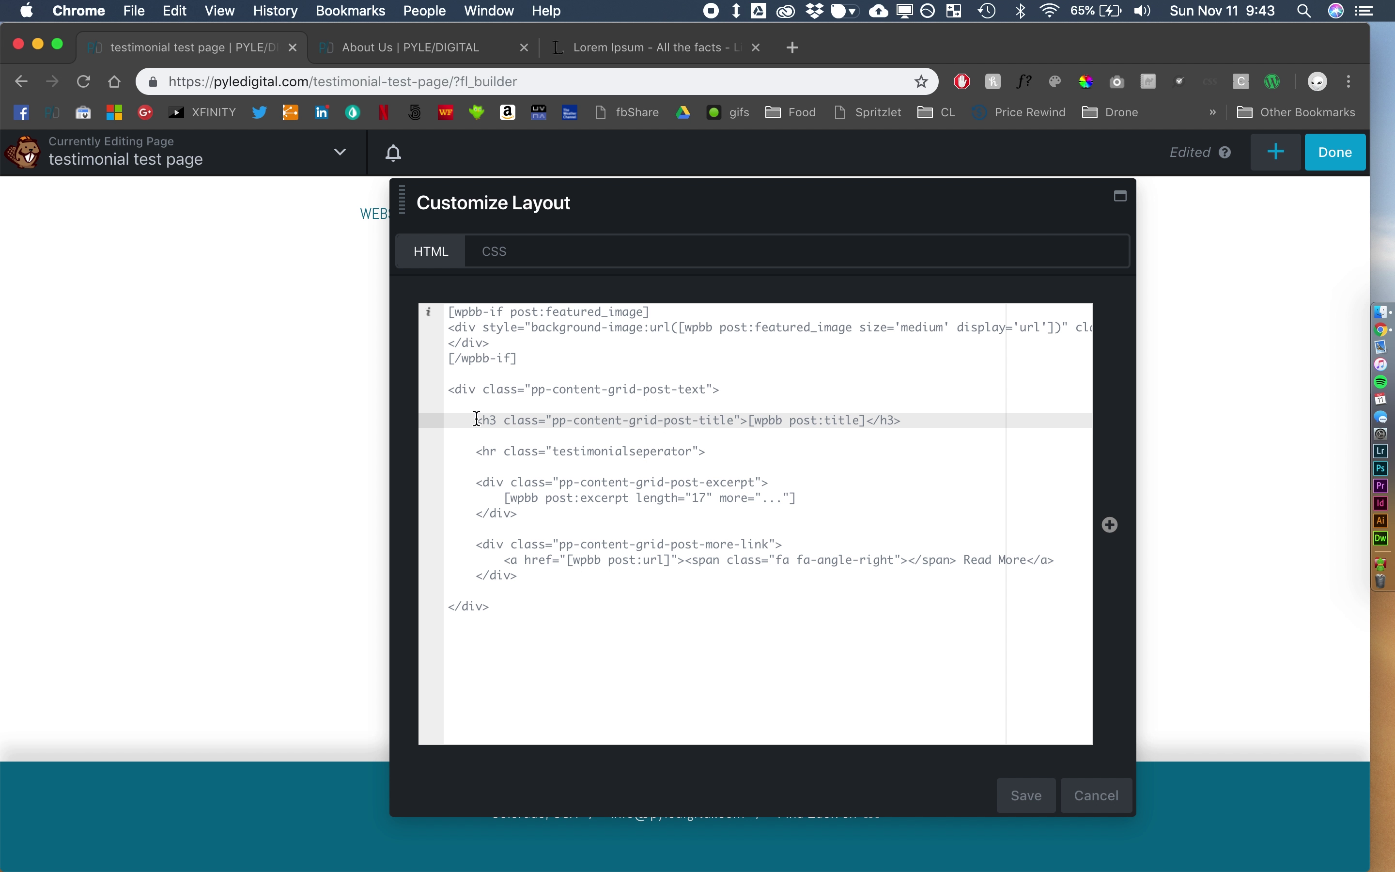
left_click_drag(476, 420, 1183, 428)
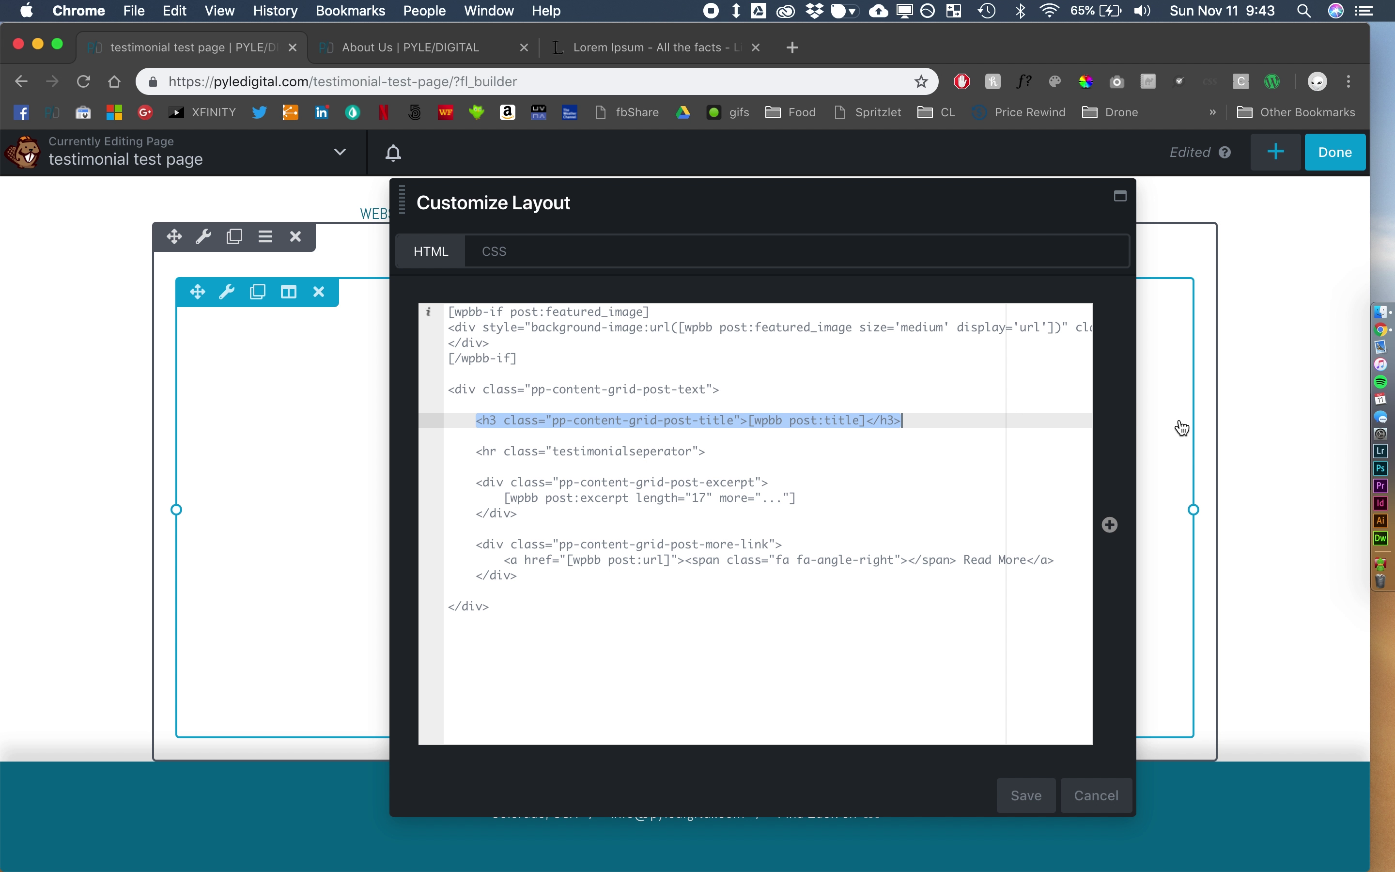
key("super+c")
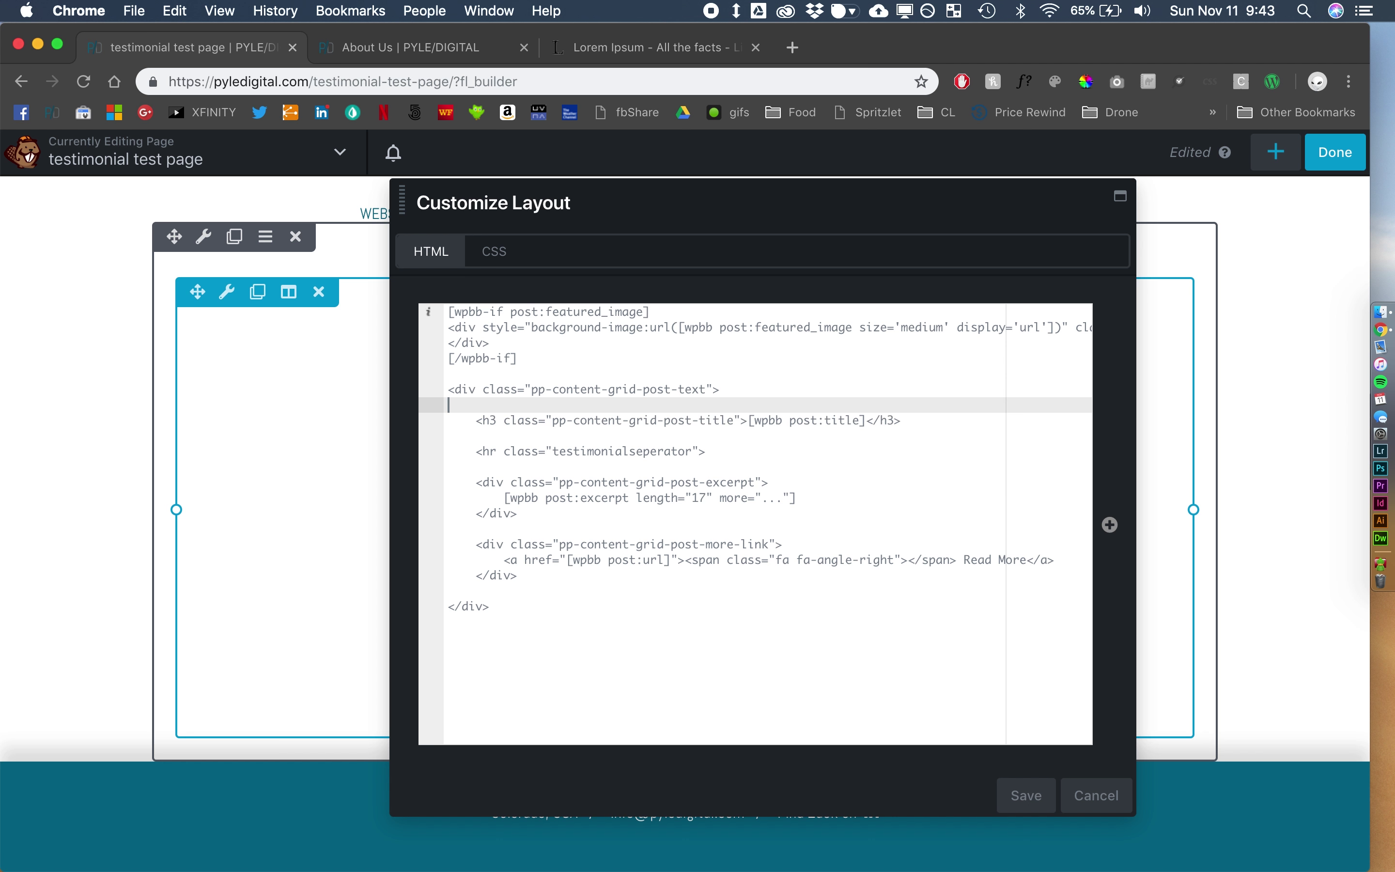
key("Down")
- Paste a copy of the h3 line, change it to h4, and remove its title shortcode
key("super+v")
left_click(497, 436)
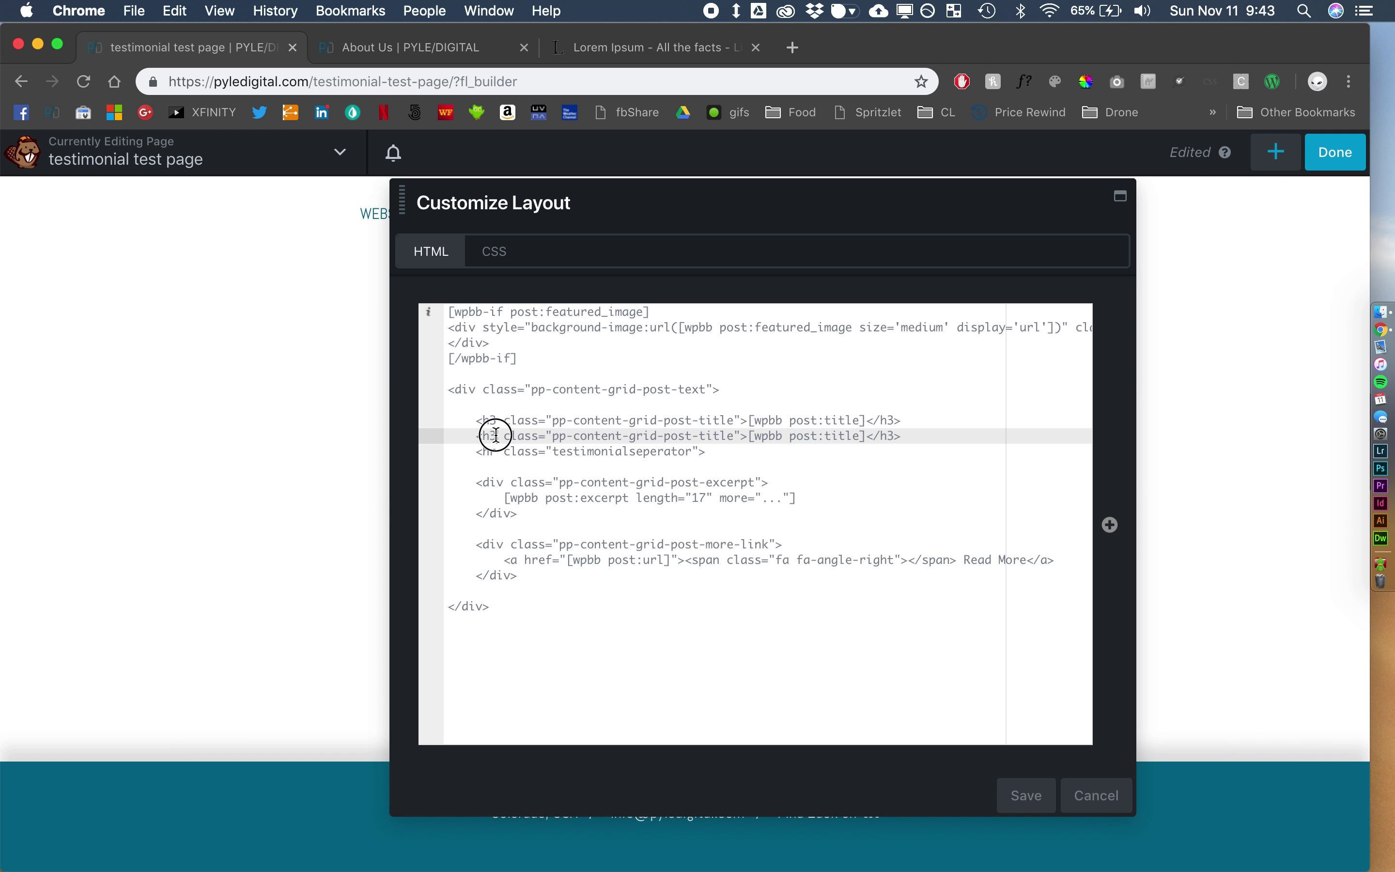
key("BackSpace")
type("4")
left_click(895, 436)
key("BackSpace")
type("4")
left_click_drag(868, 436, 748, 436)
key("BackSpace")
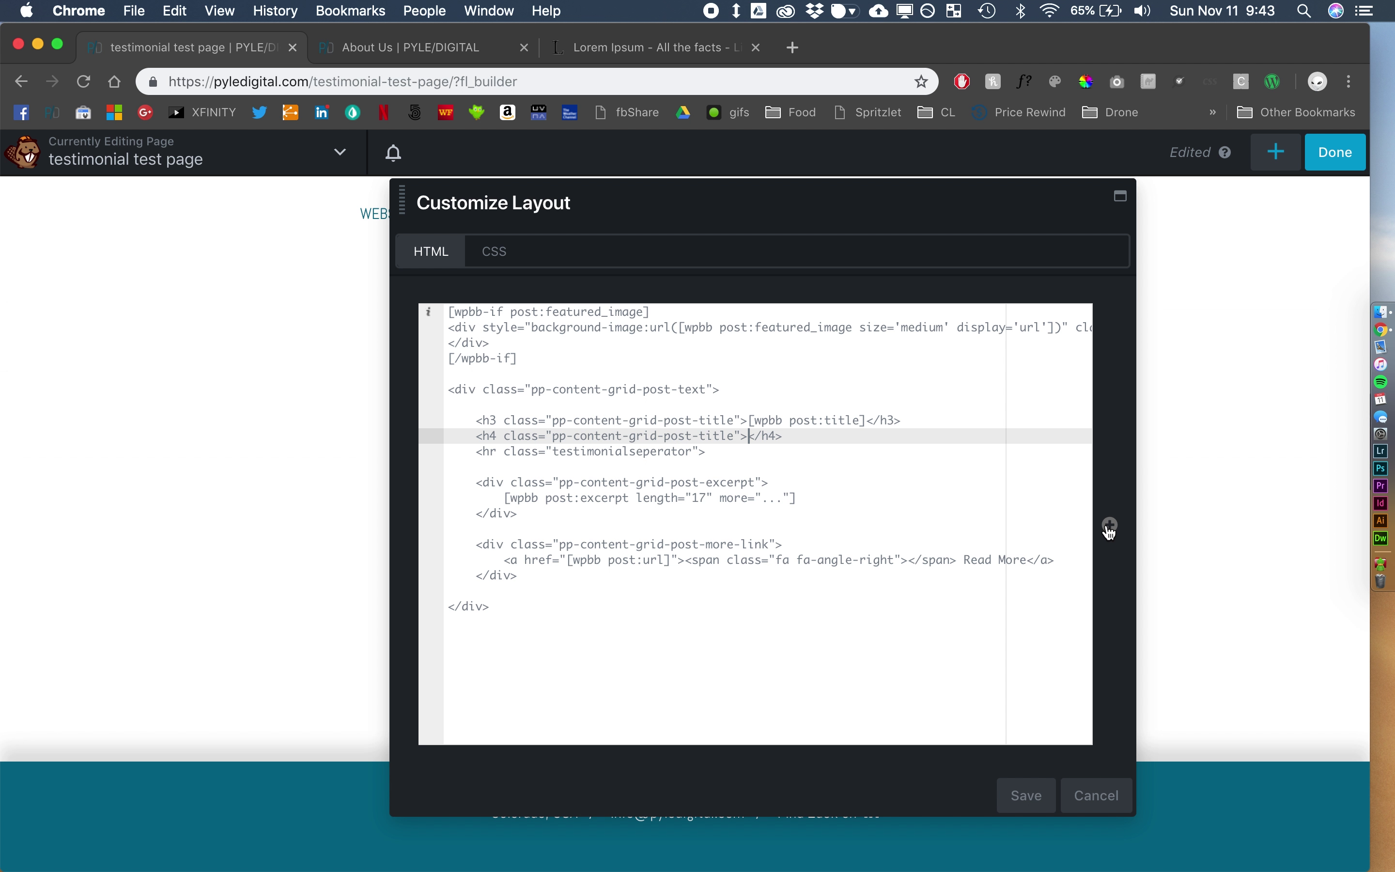
- Insert a Pods display field shortcode into the h4 with field 'position'
left_click(1110, 526)
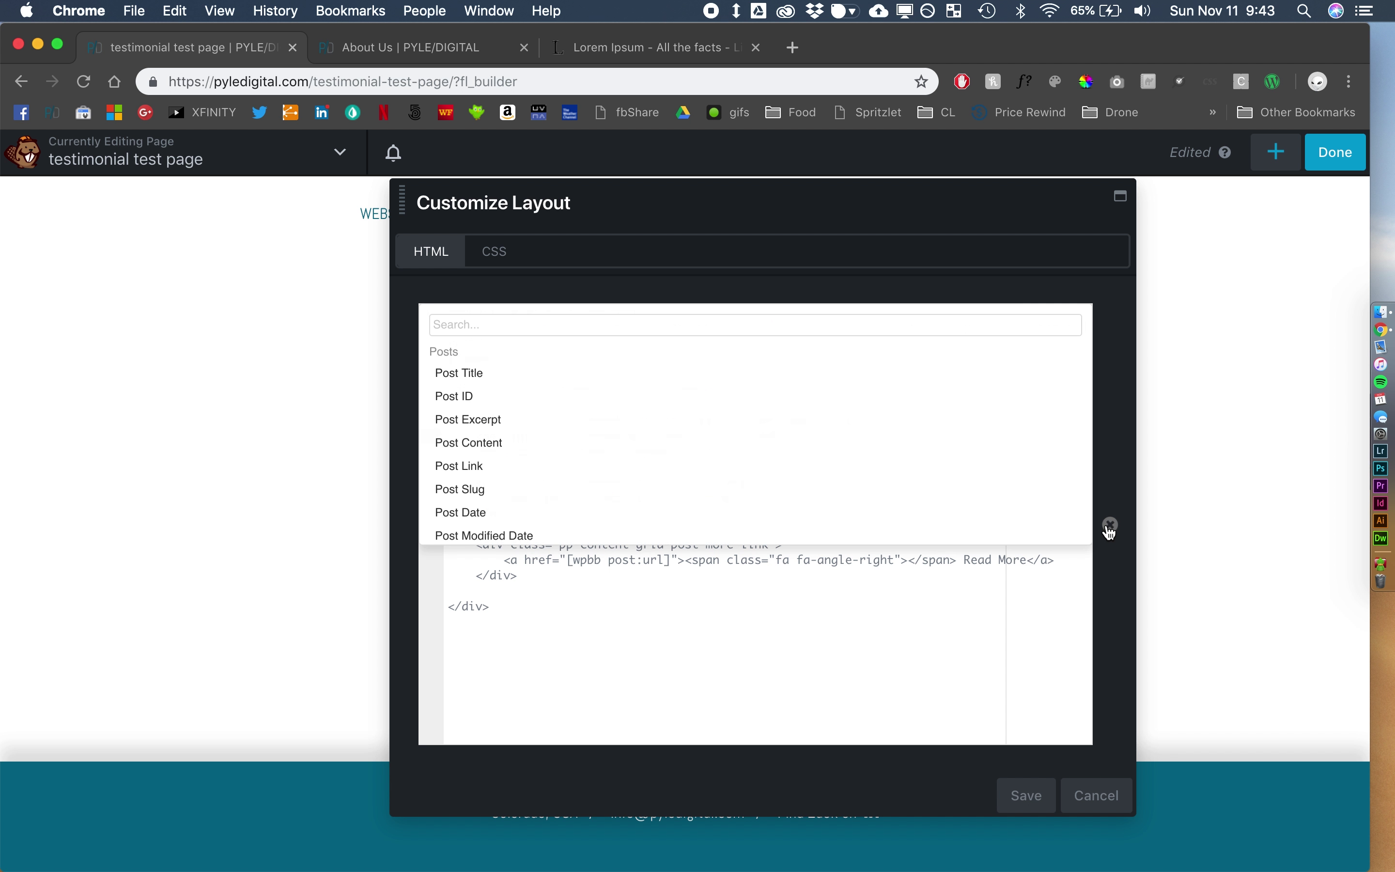
scroll(876, 498, "down", 10)
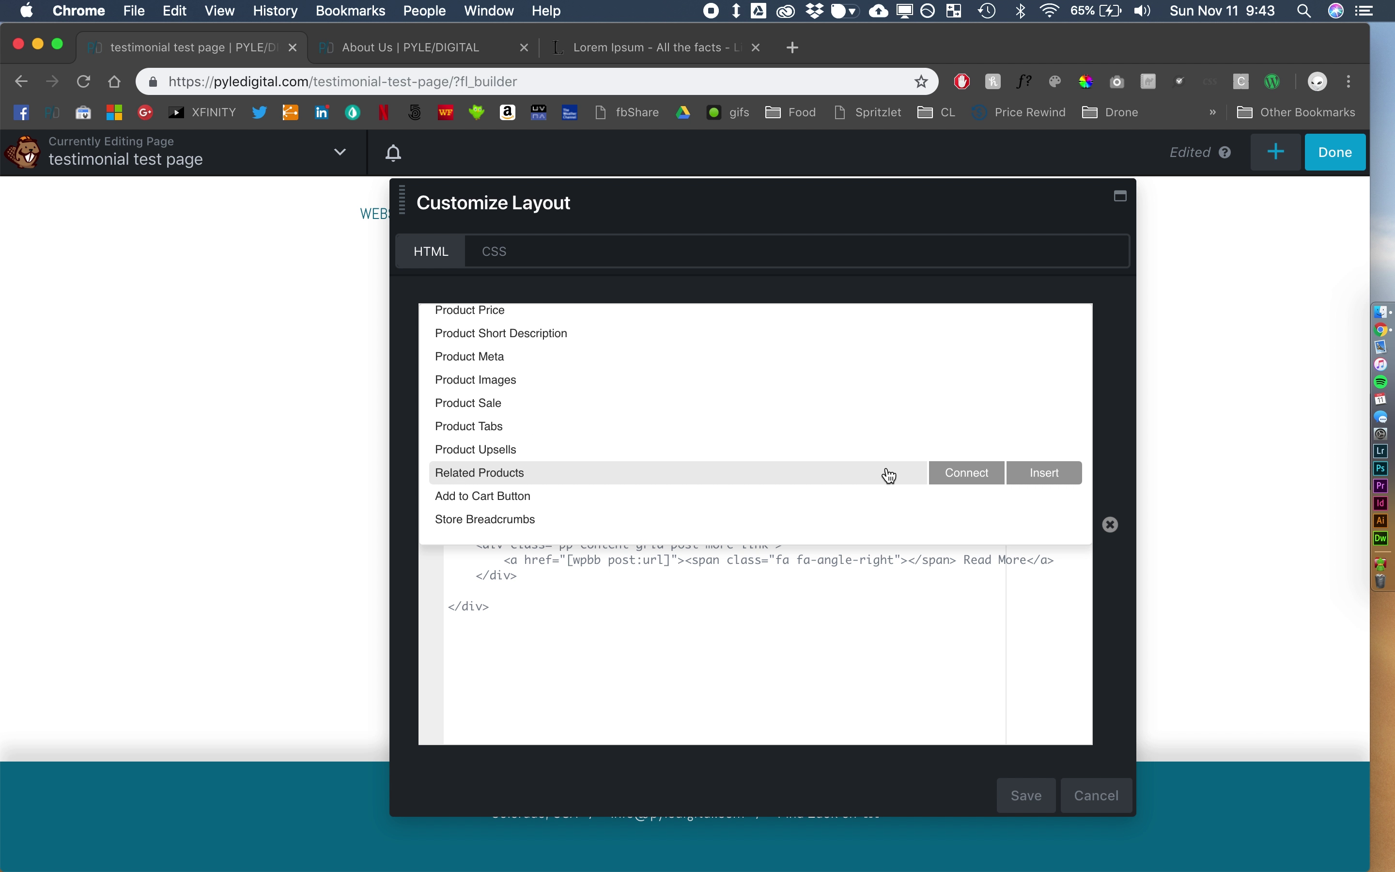
scroll(849, 450, "up", 3)
scroll(844, 448, "up", 5)
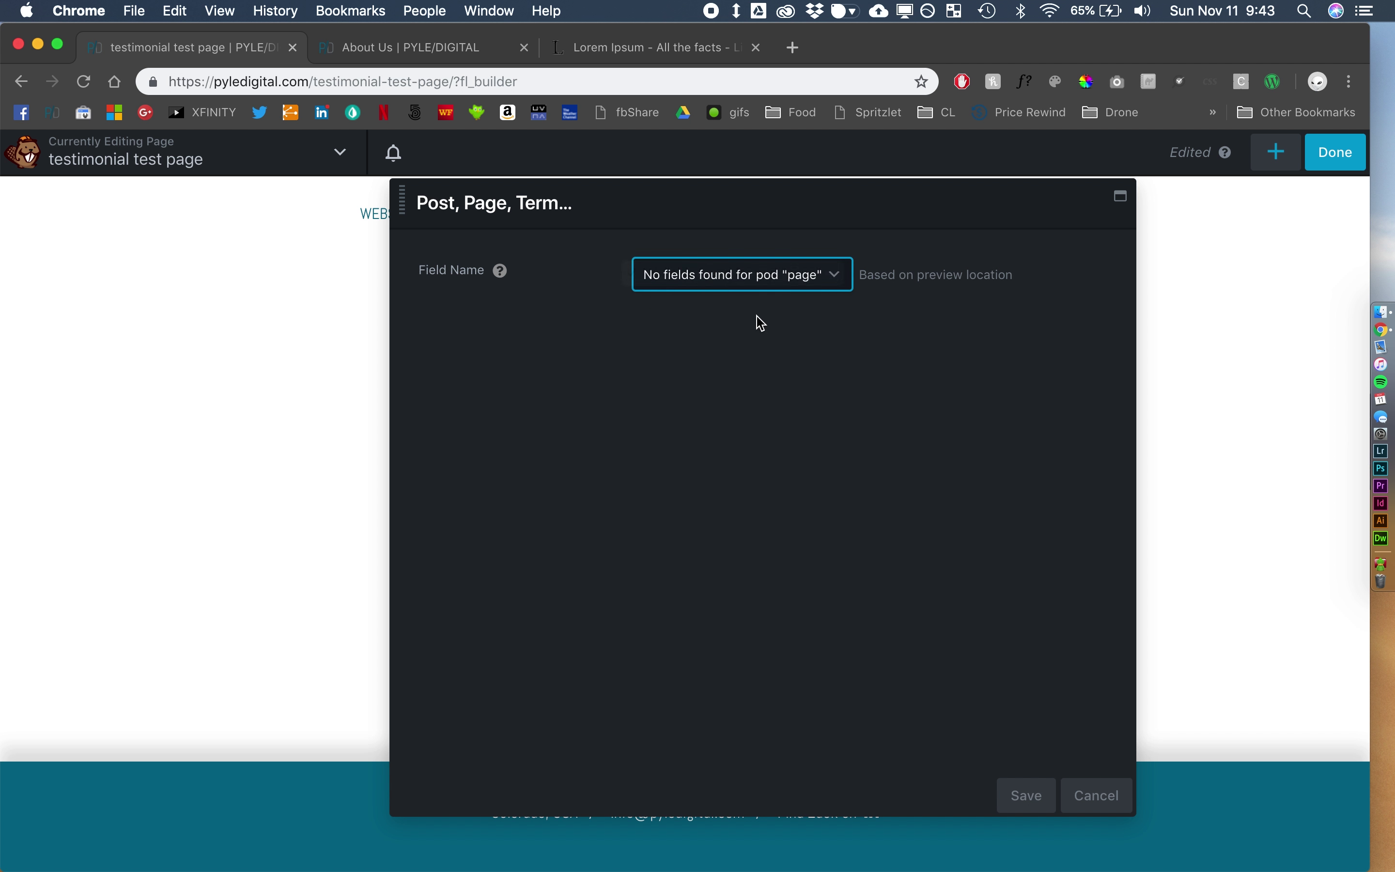
left_click(1027, 795)
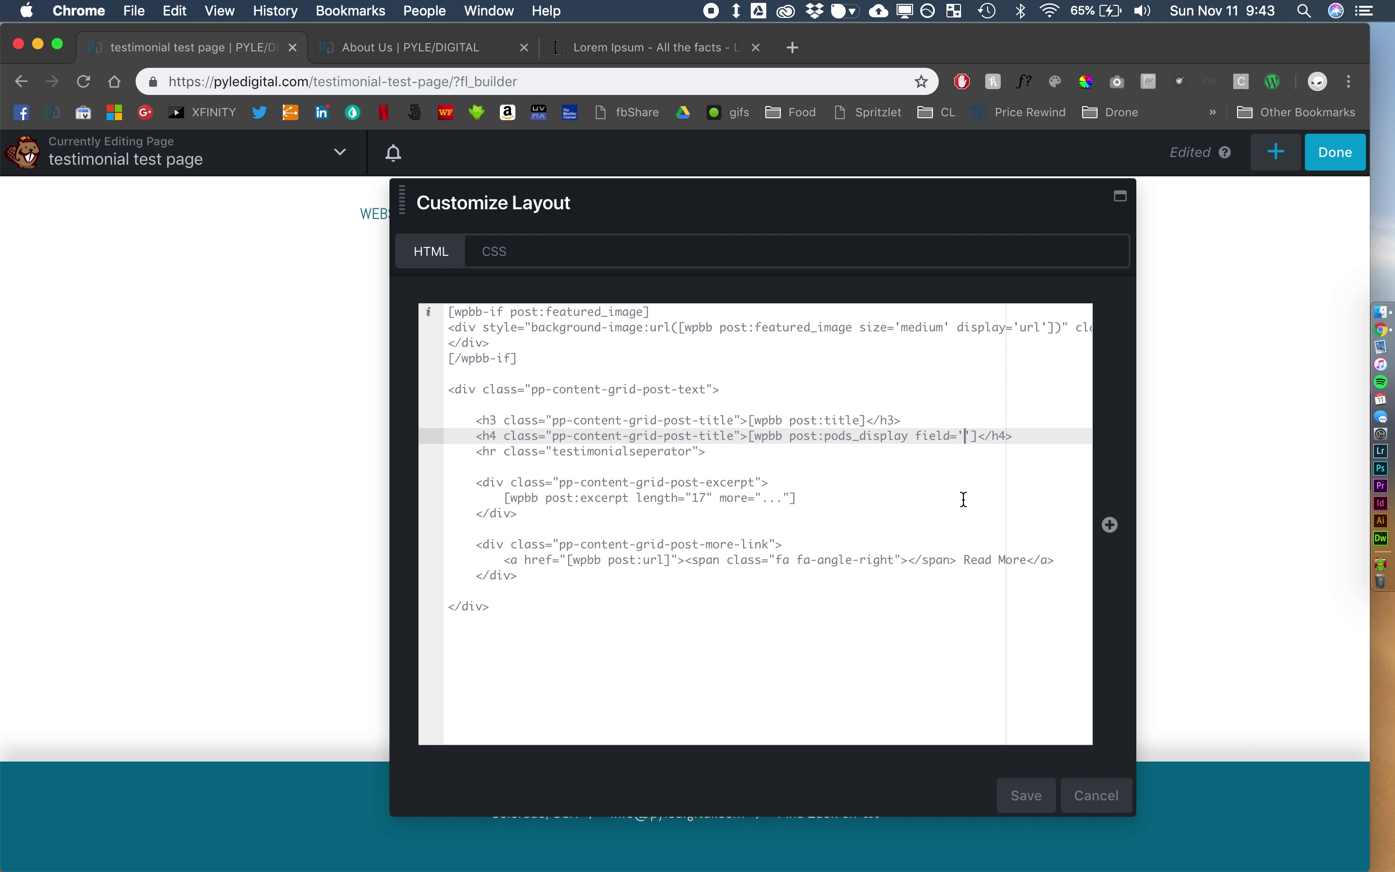
type("position")
- Save the layout and carousel settings, then reopen the carousel's Edit Custom Layout
left_click(1029, 796)
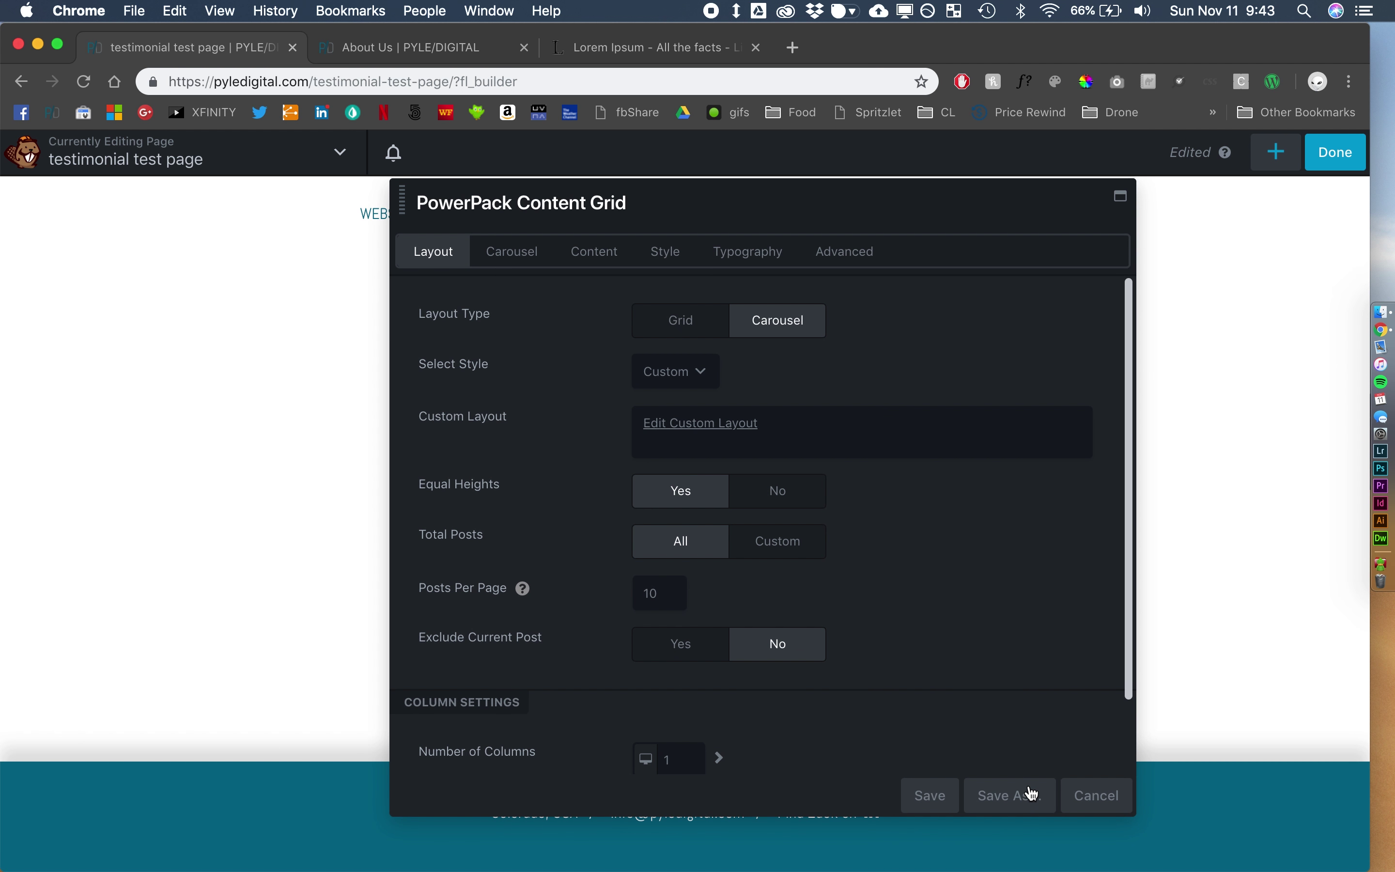
left_click(933, 793)
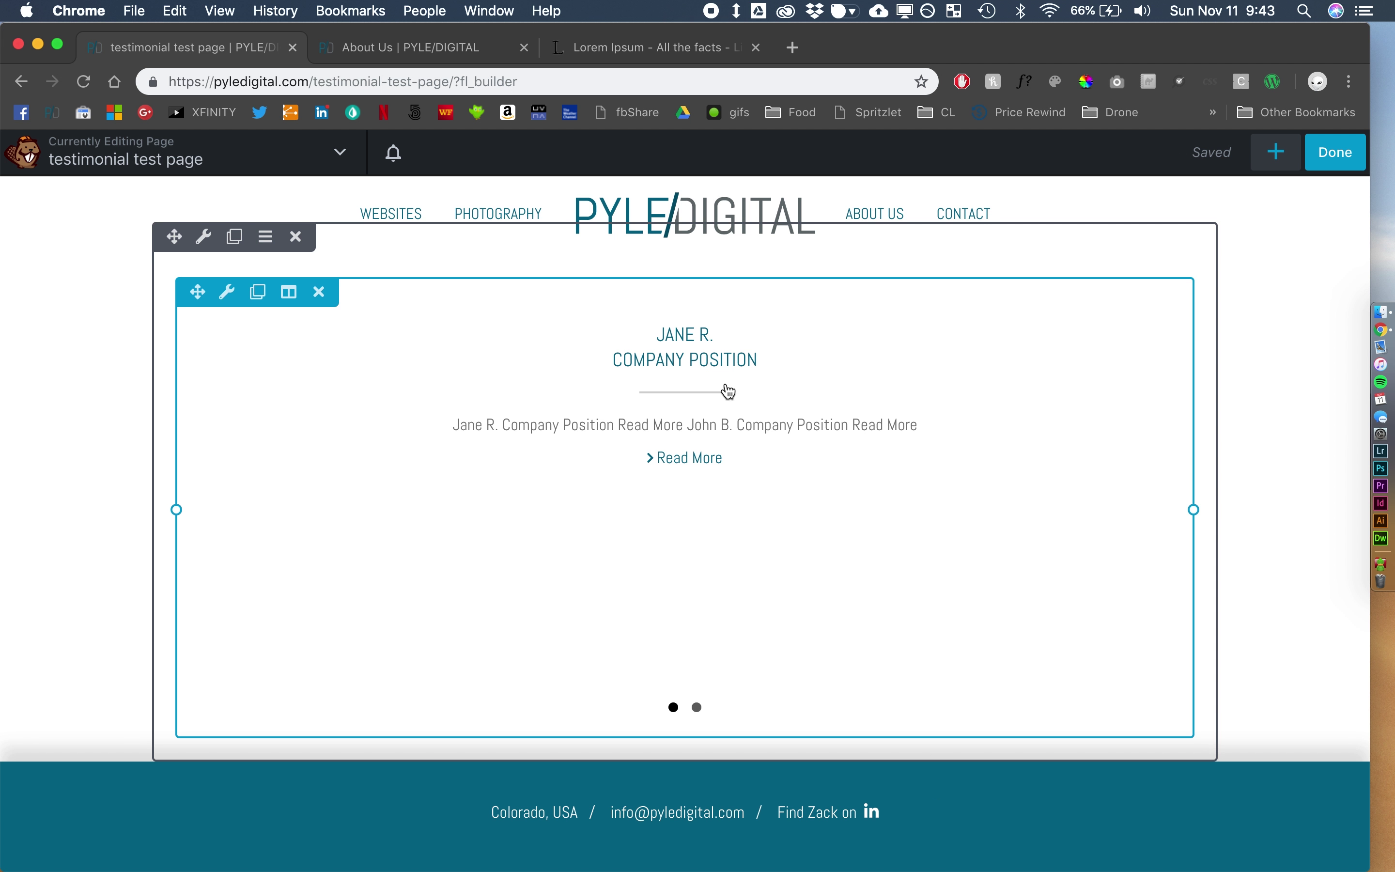
left_click(941, 415)
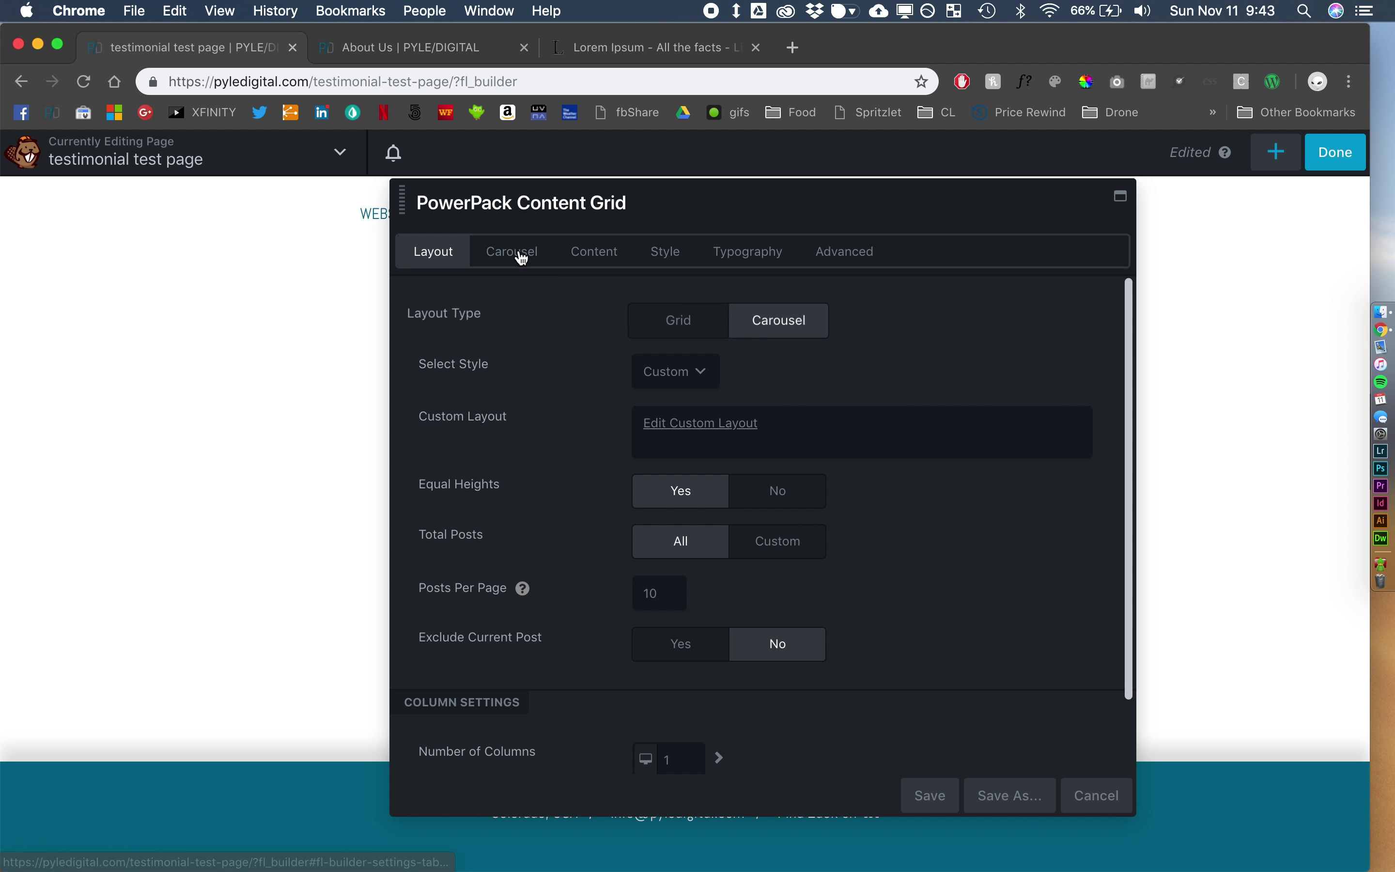
left_click(676, 427)
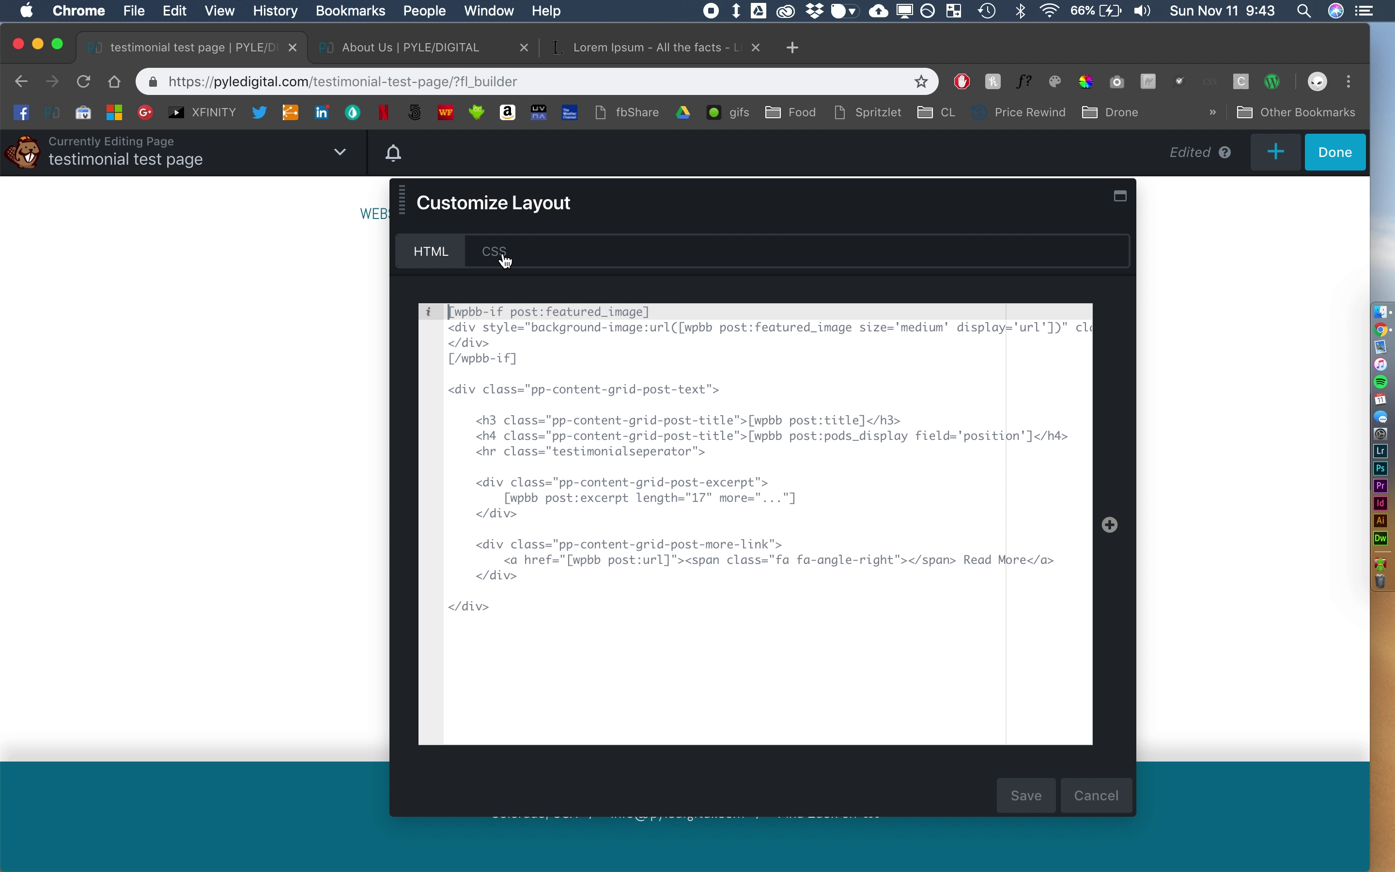
- Rename the h3 class to testimonialname and give the h4 an empty class attribute
left_click_drag(739, 435, 501, 435)
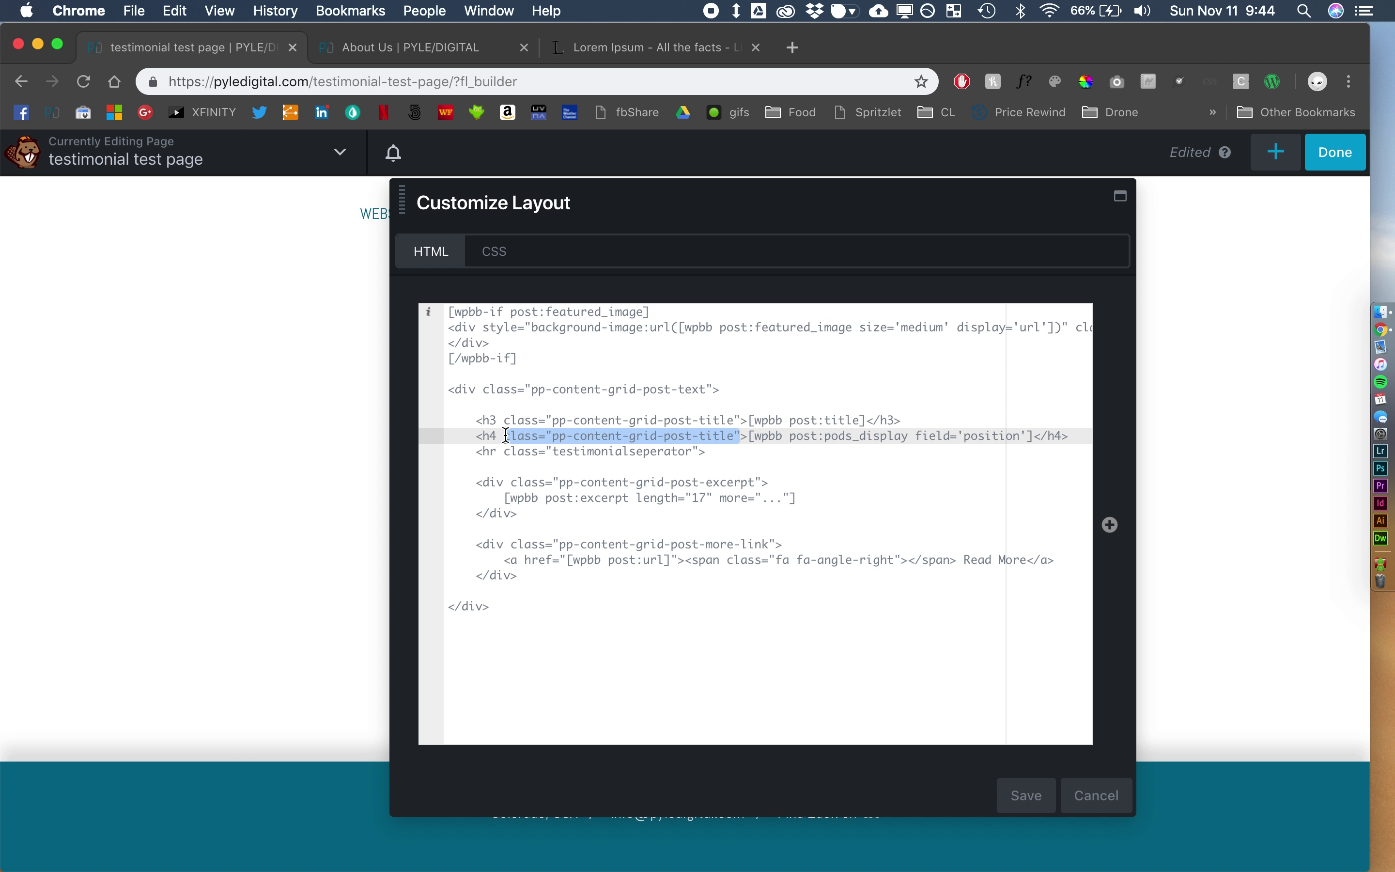
key("BackSpace")
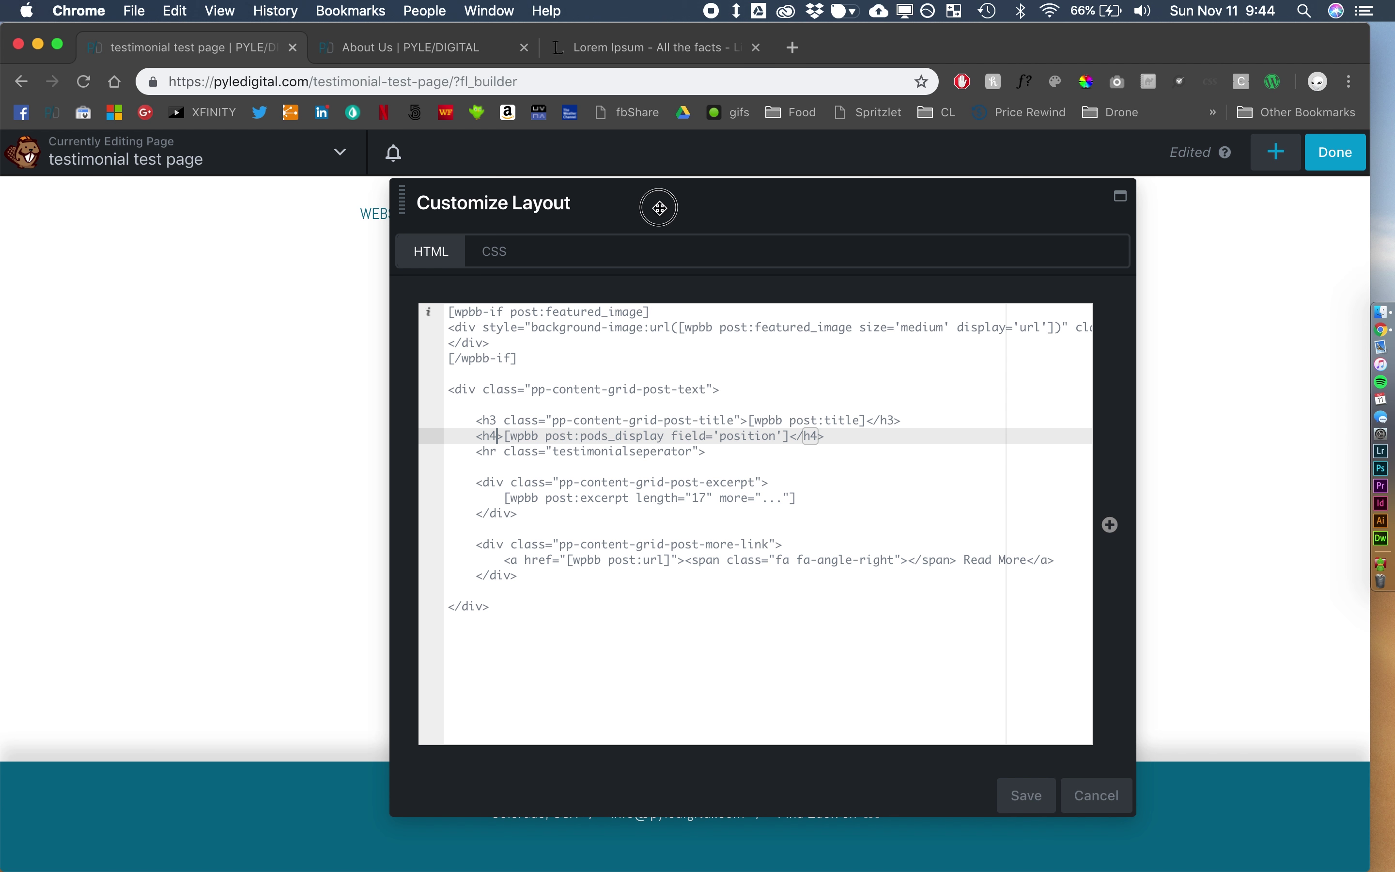
left_click_drag(654, 206, 1012, 226)
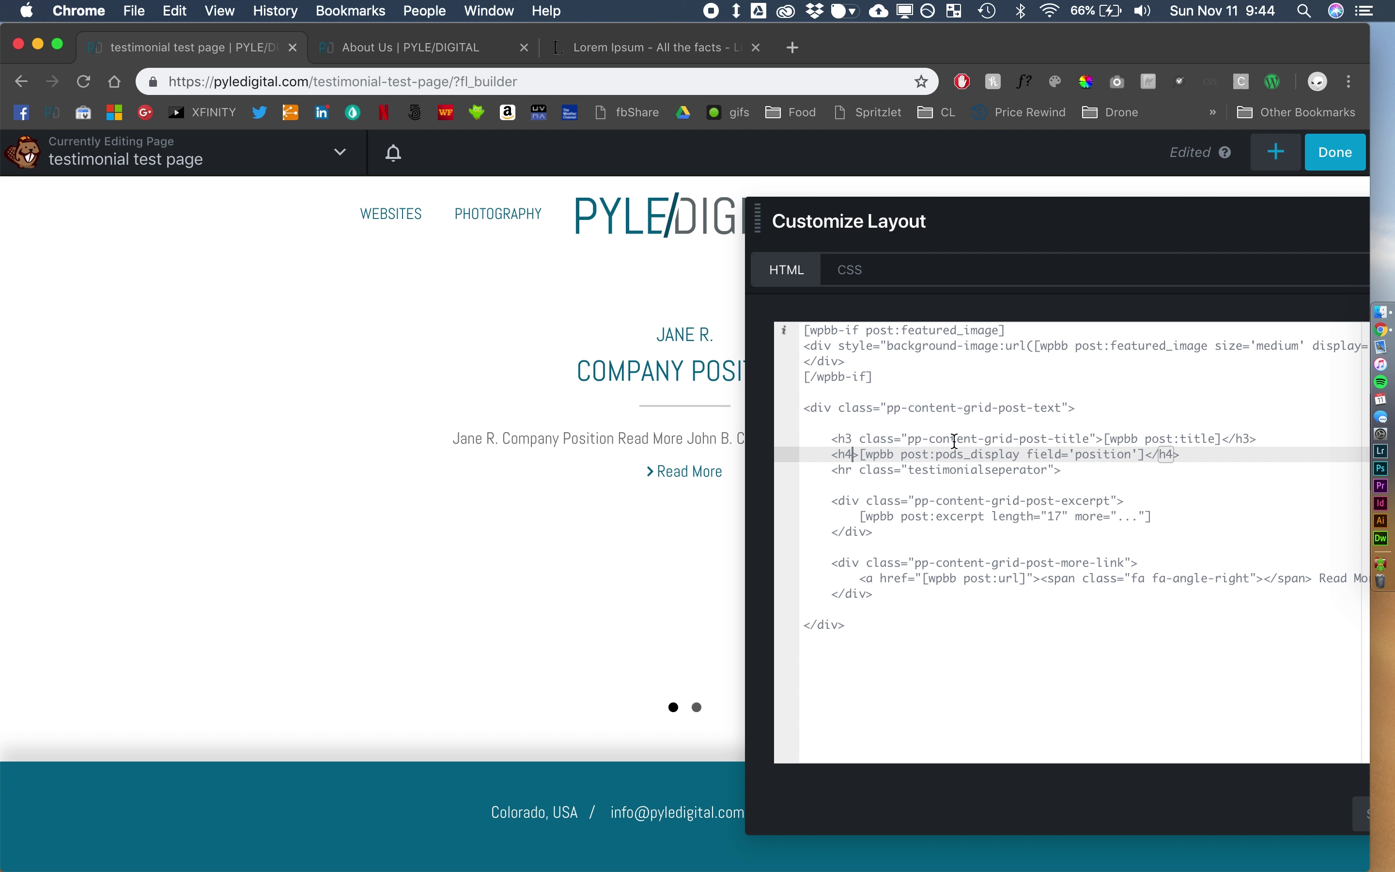
left_click_drag(1095, 438, 862, 436)
left_click(907, 439)
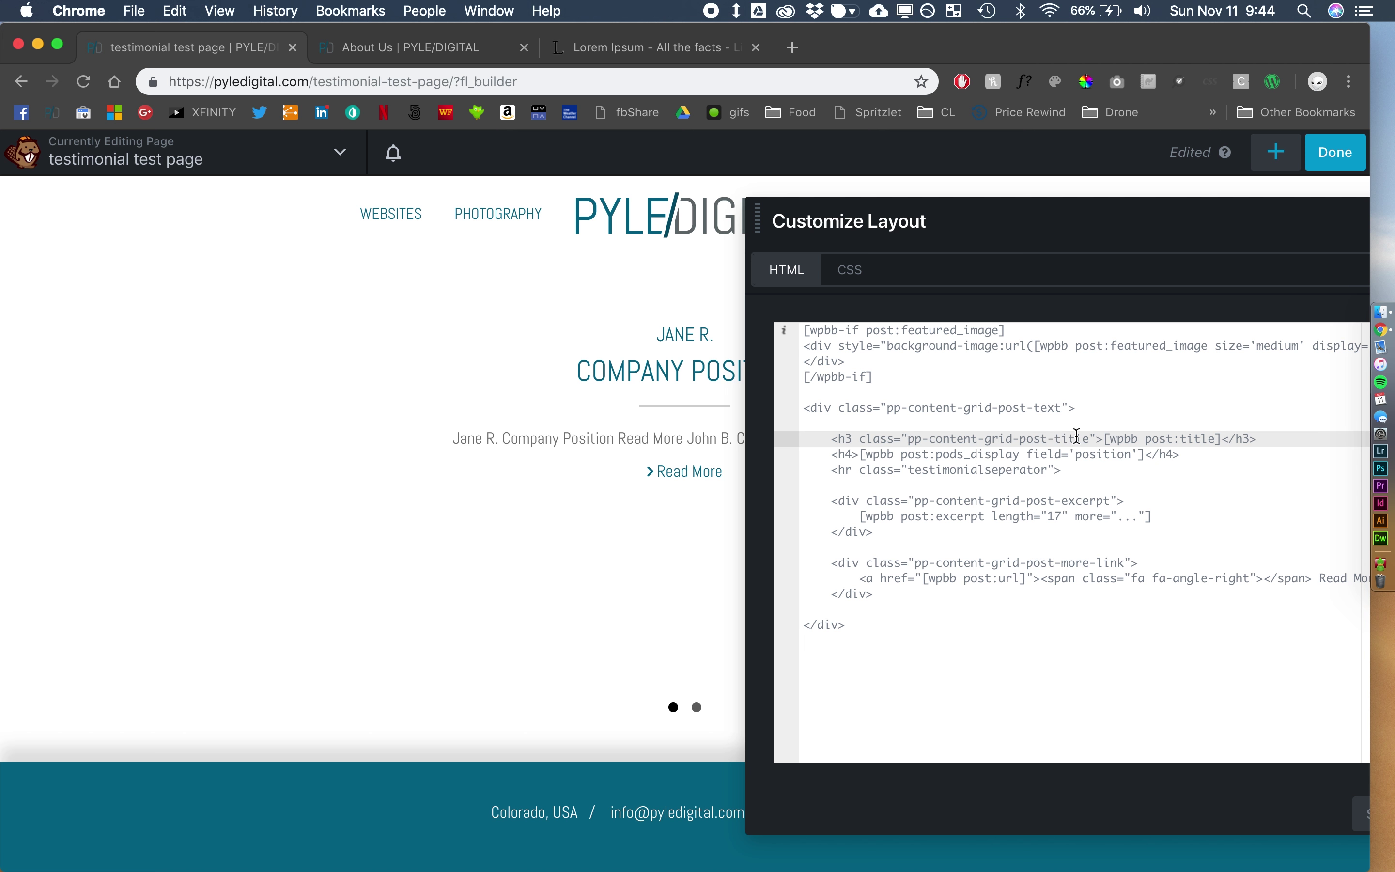
left_click(1093, 438, "shift")
key("BackSpace")
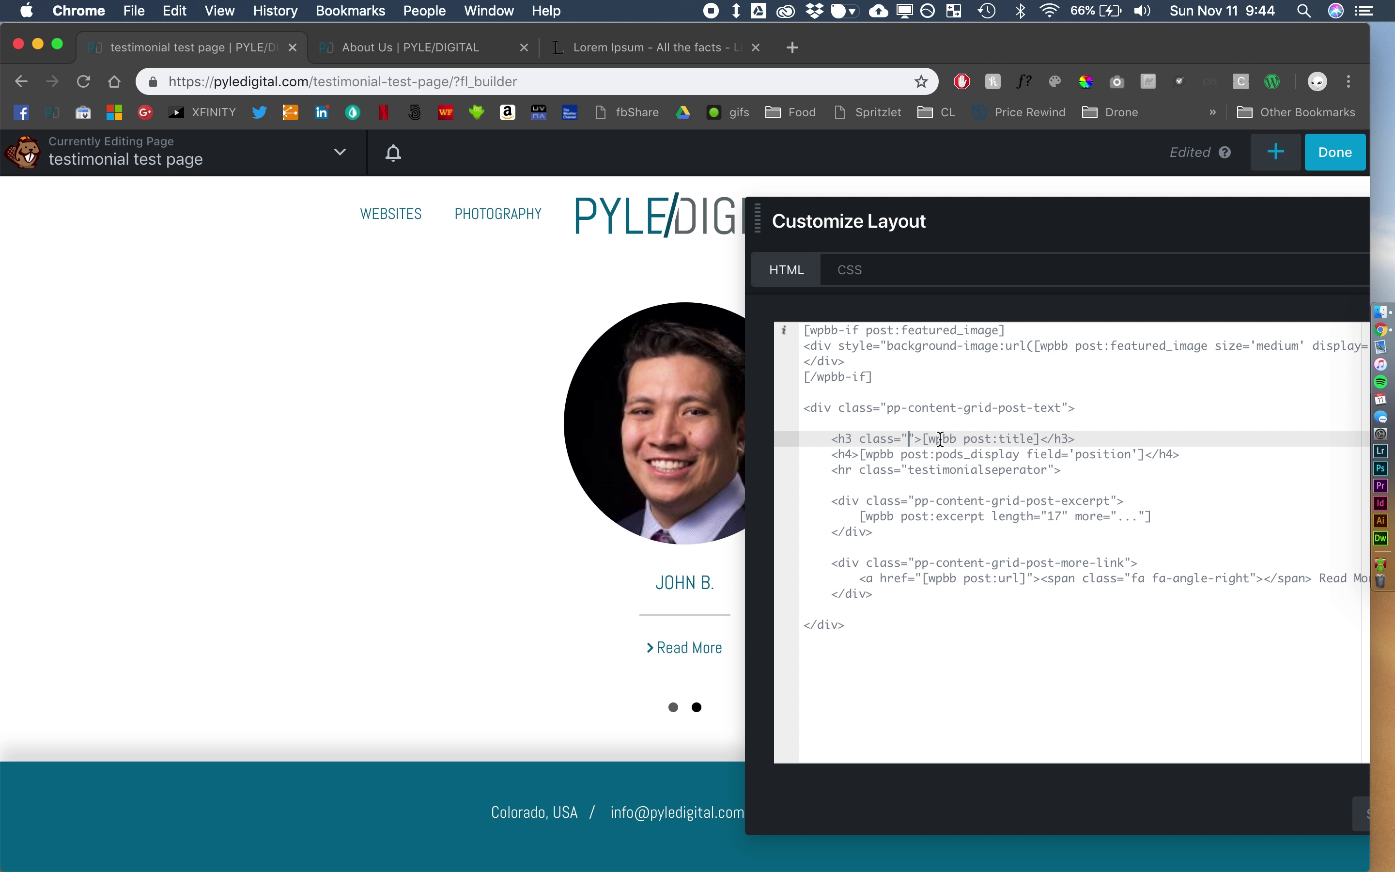
left_click_drag(859, 438, 912, 440)
key("cmd+c")
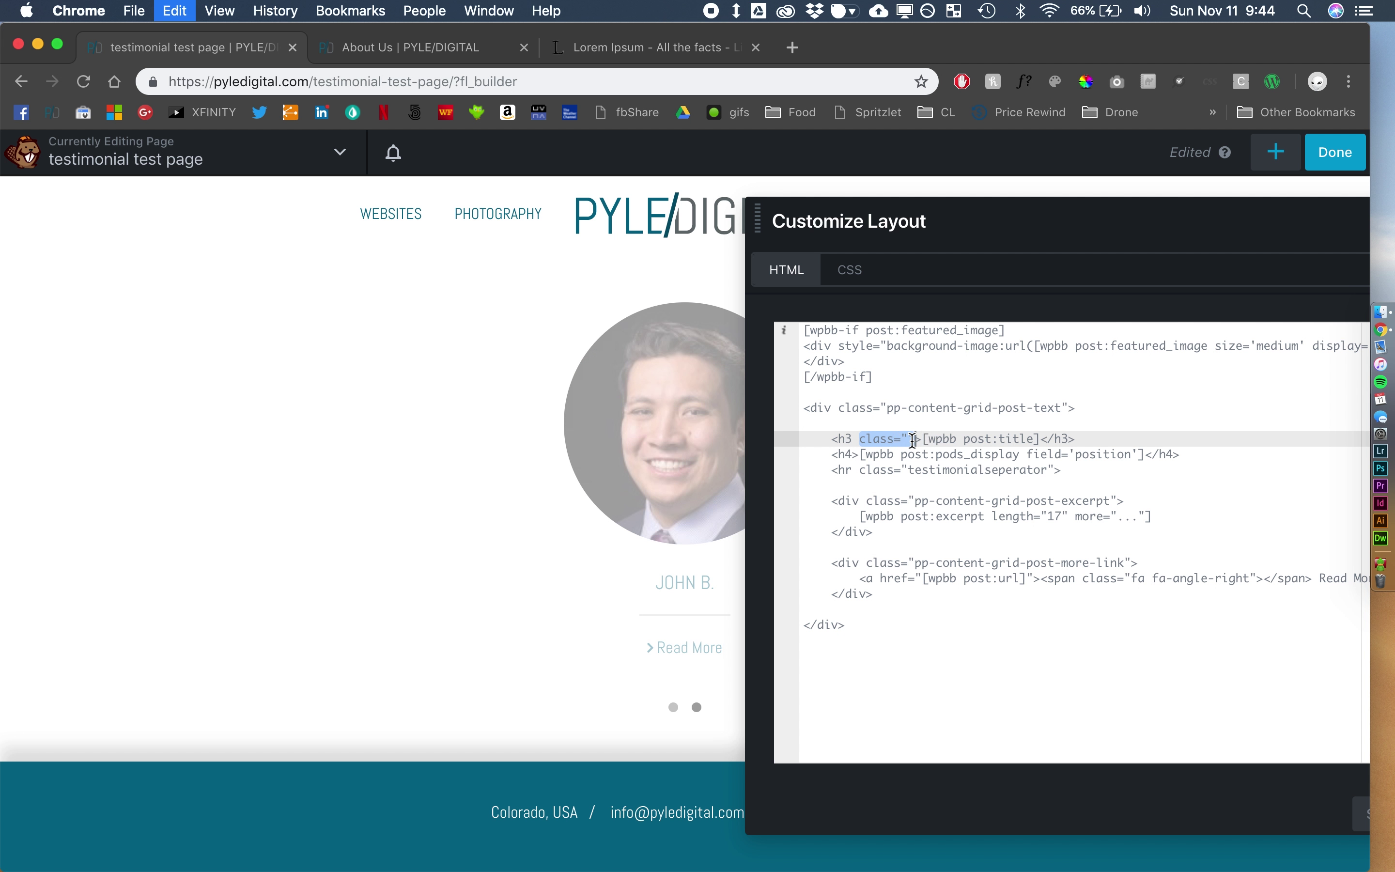
left_click(853, 454)
key("super+v")
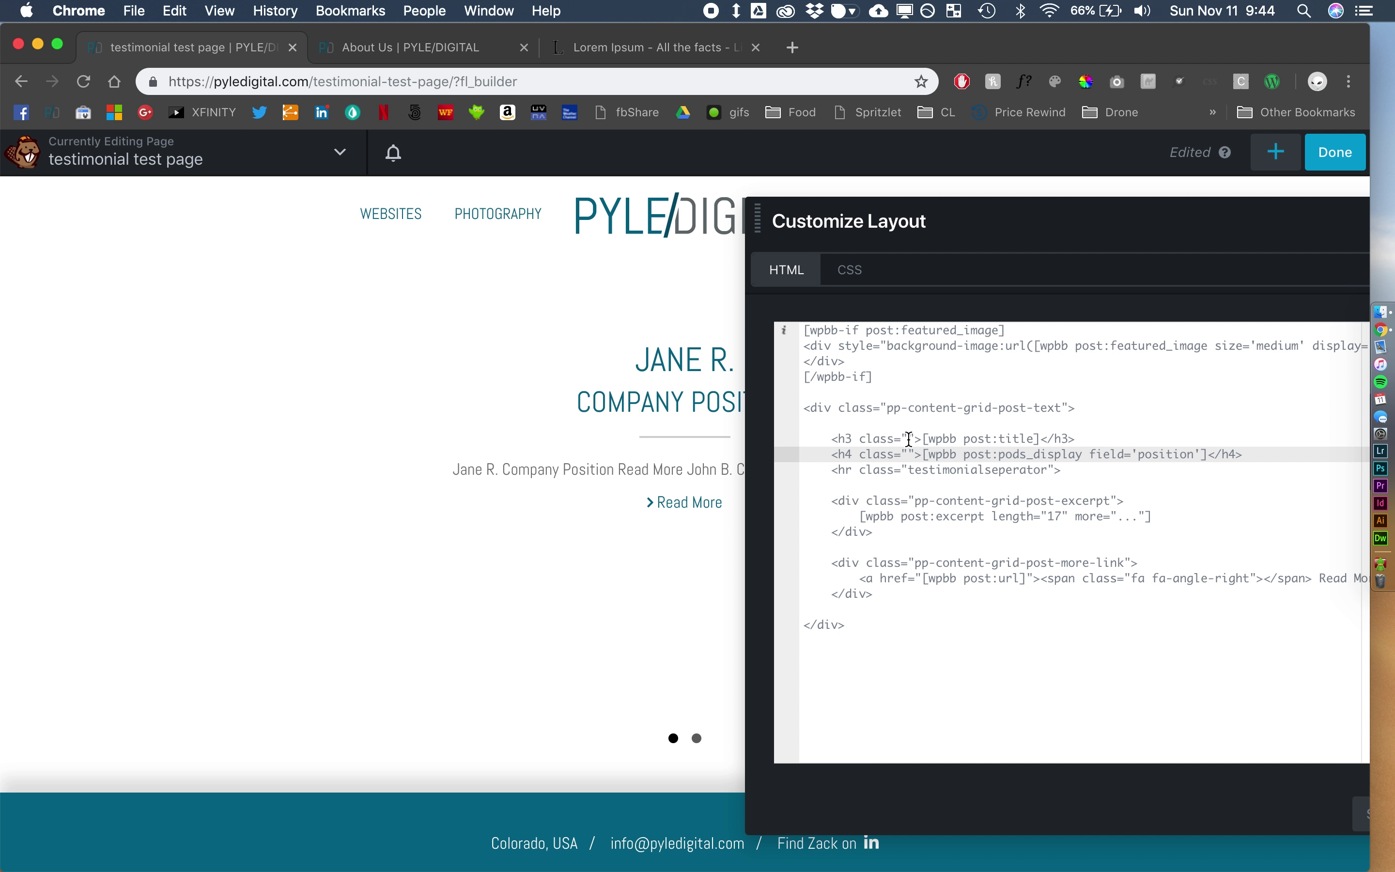
left_click(909, 439)
type("testimonialima")
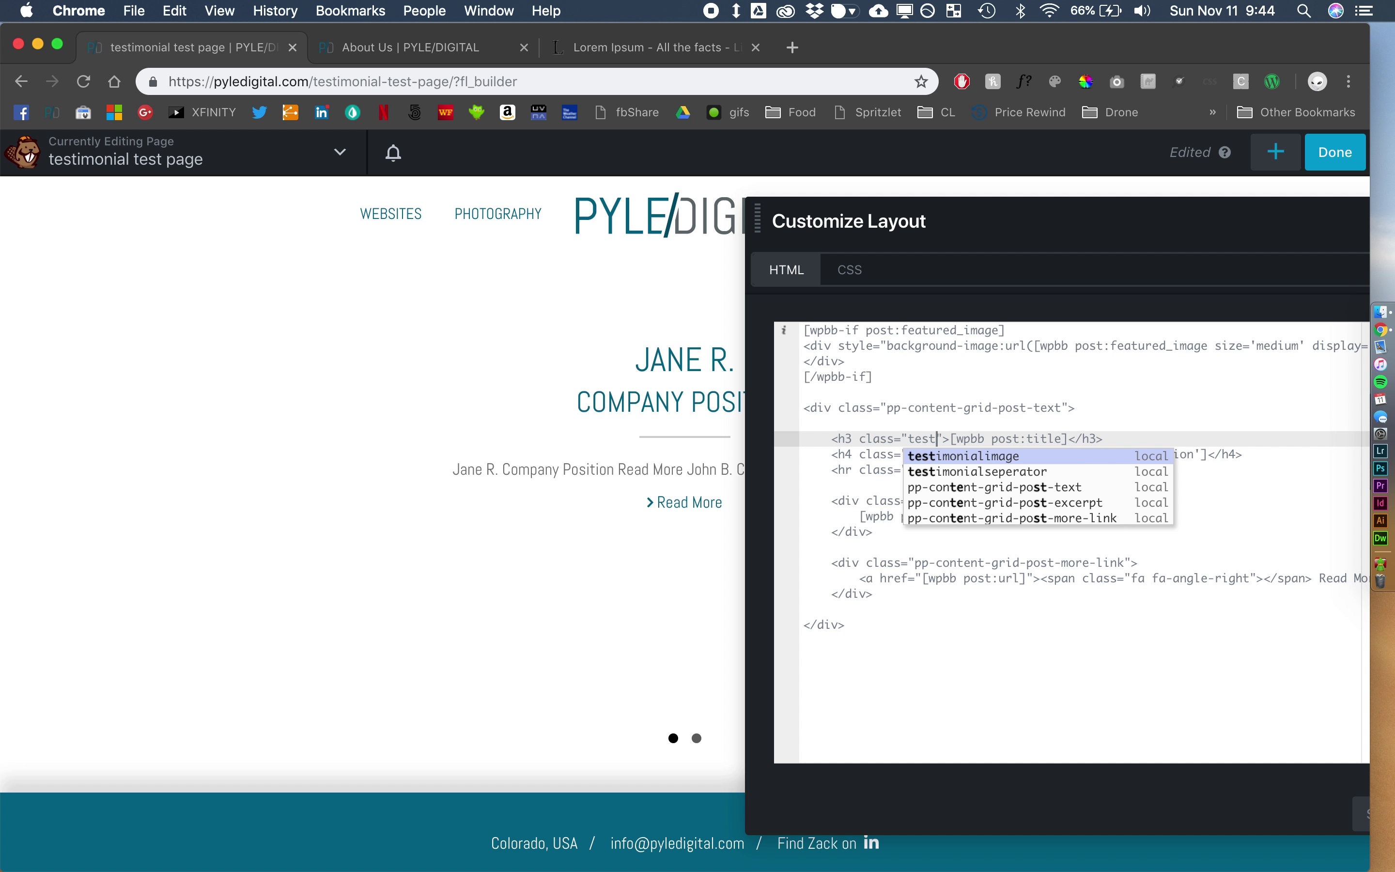
key("BackSpace")
key("BackSpace")
key("BackSpace")
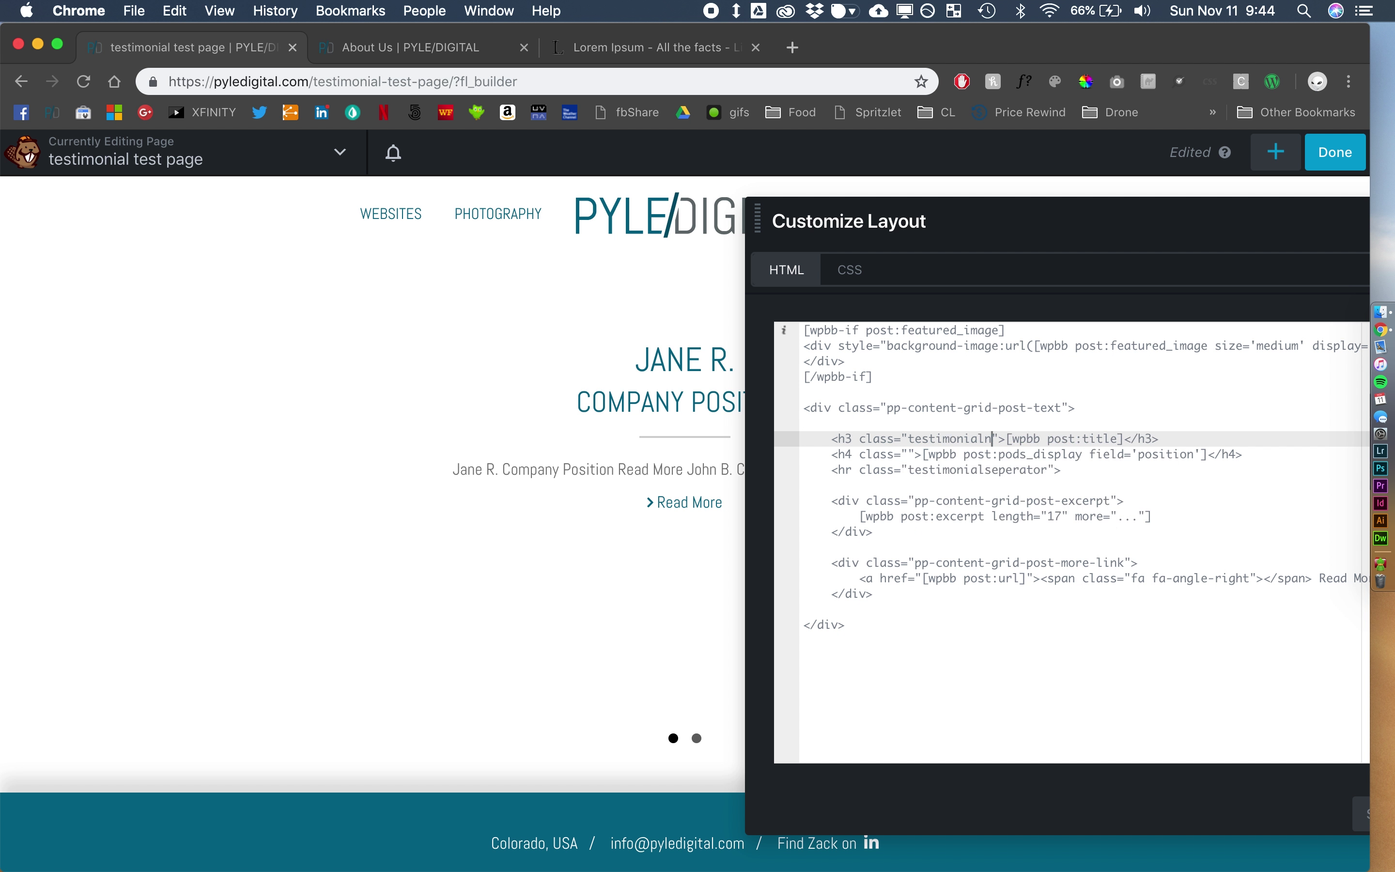
type("name")
- Set the h4's class to testimonialposition
left_click(952, 441)
double_click(952, 441)
key("super+c")
left_click(912, 454)
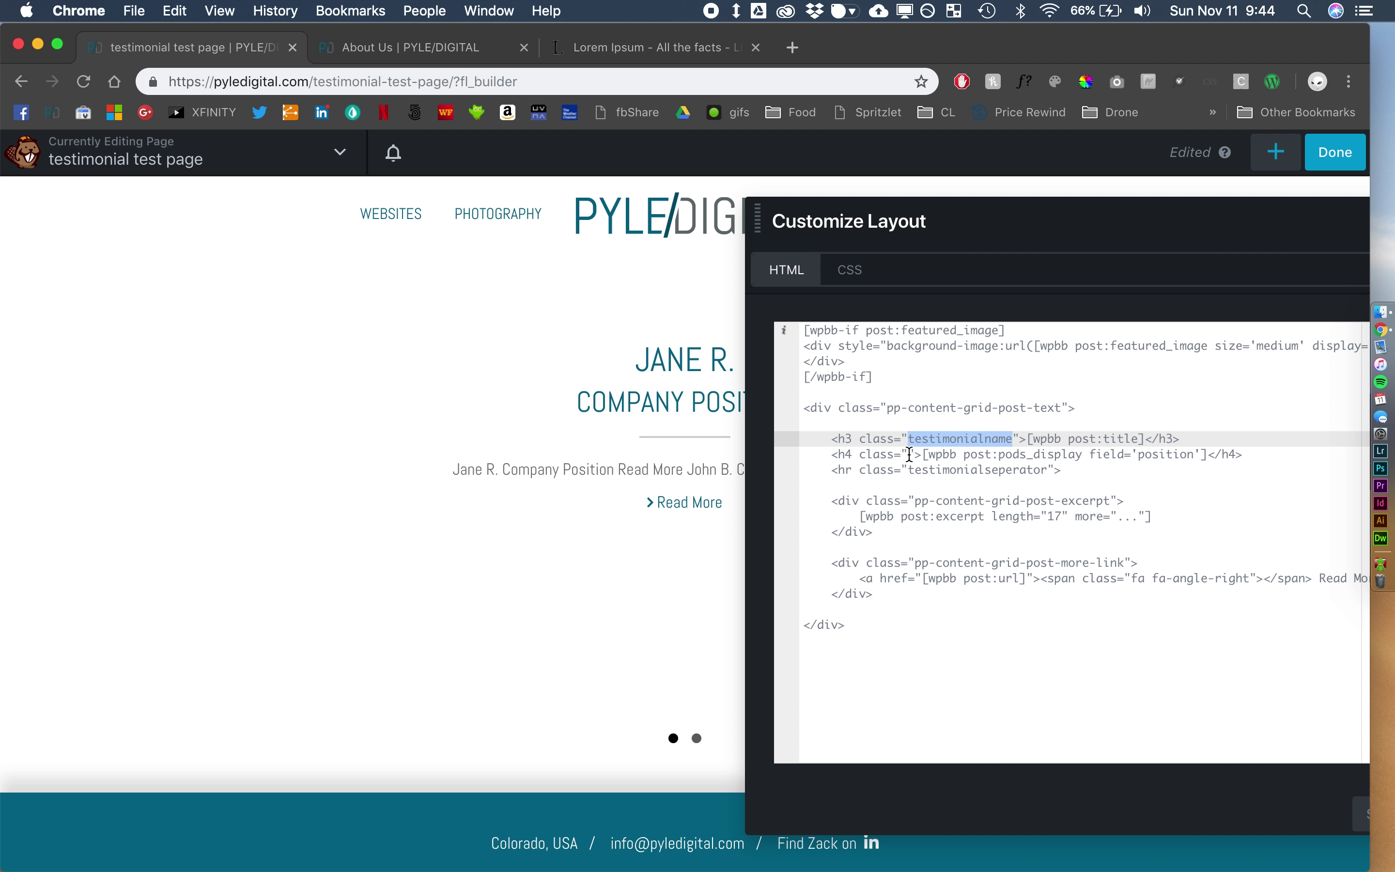
key("super+v")
key("BackSpace")
key("BackSpace")
key("BackSpace")
key("BackSpace")
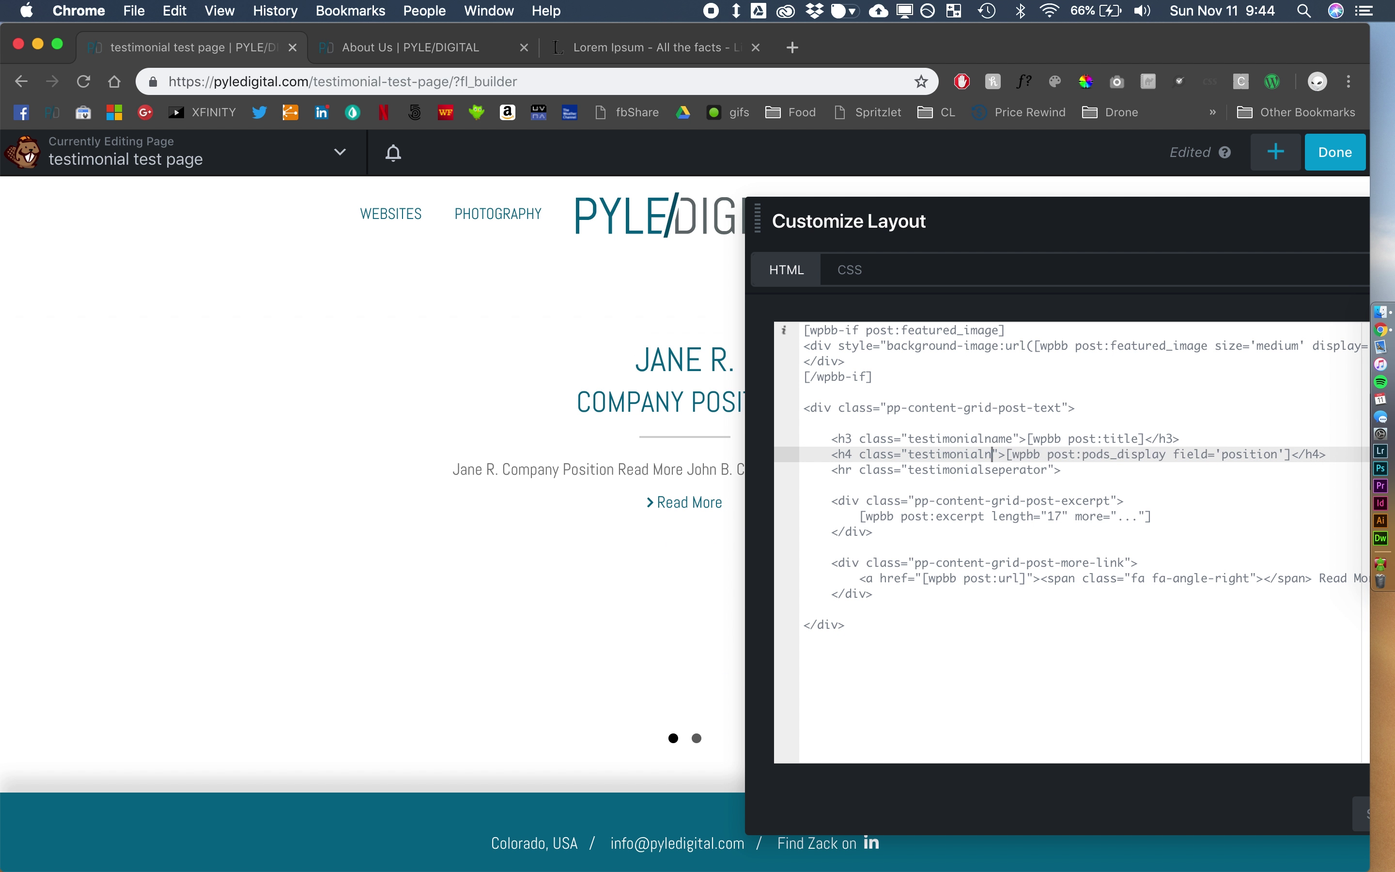
type("position")
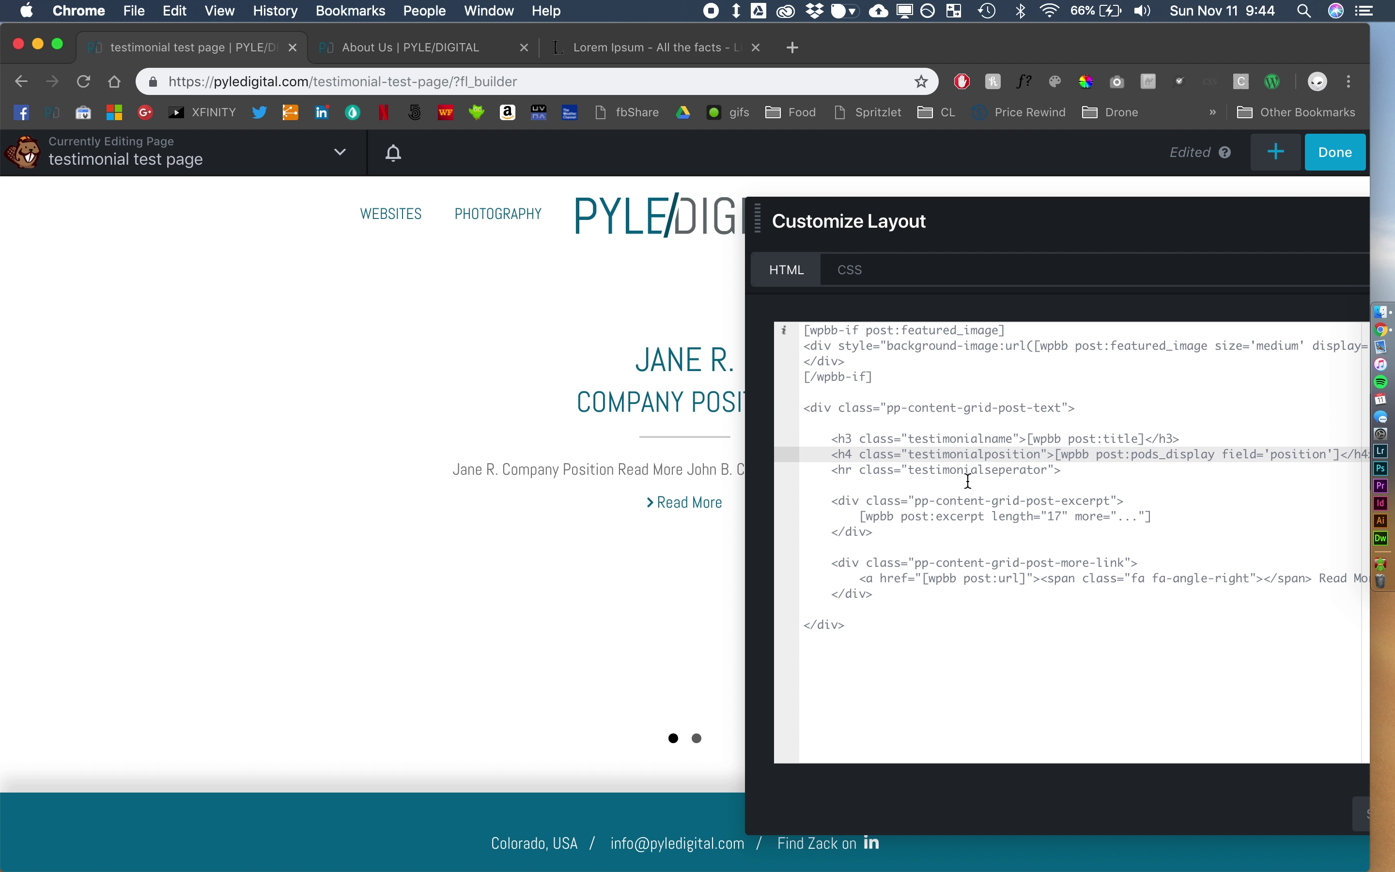
double_click(944, 439)
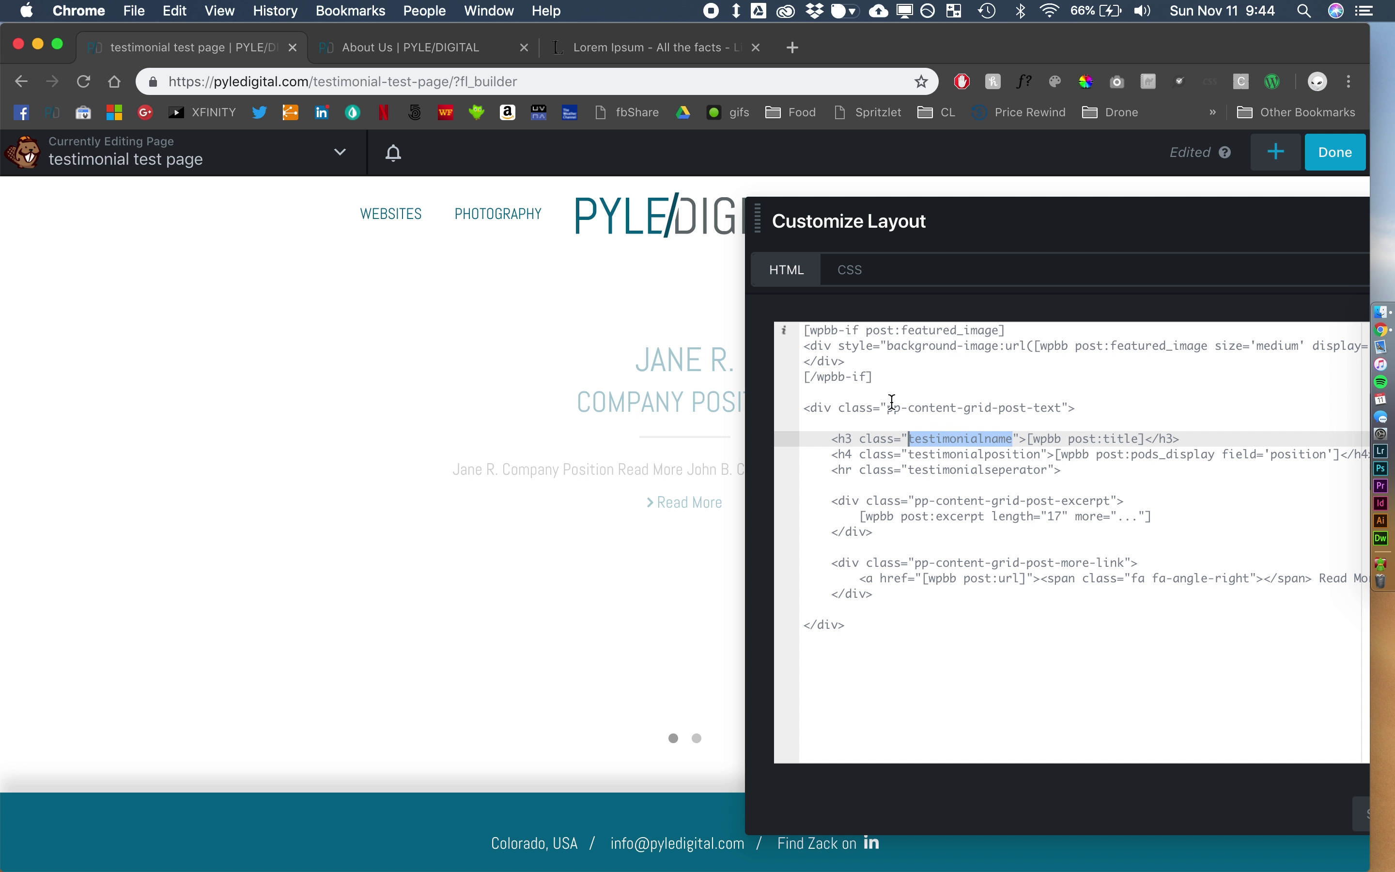
left_click(853, 271)
- Add empty .testimonialname and .testimonialposition rules below the separator rule
left_click(834, 538)
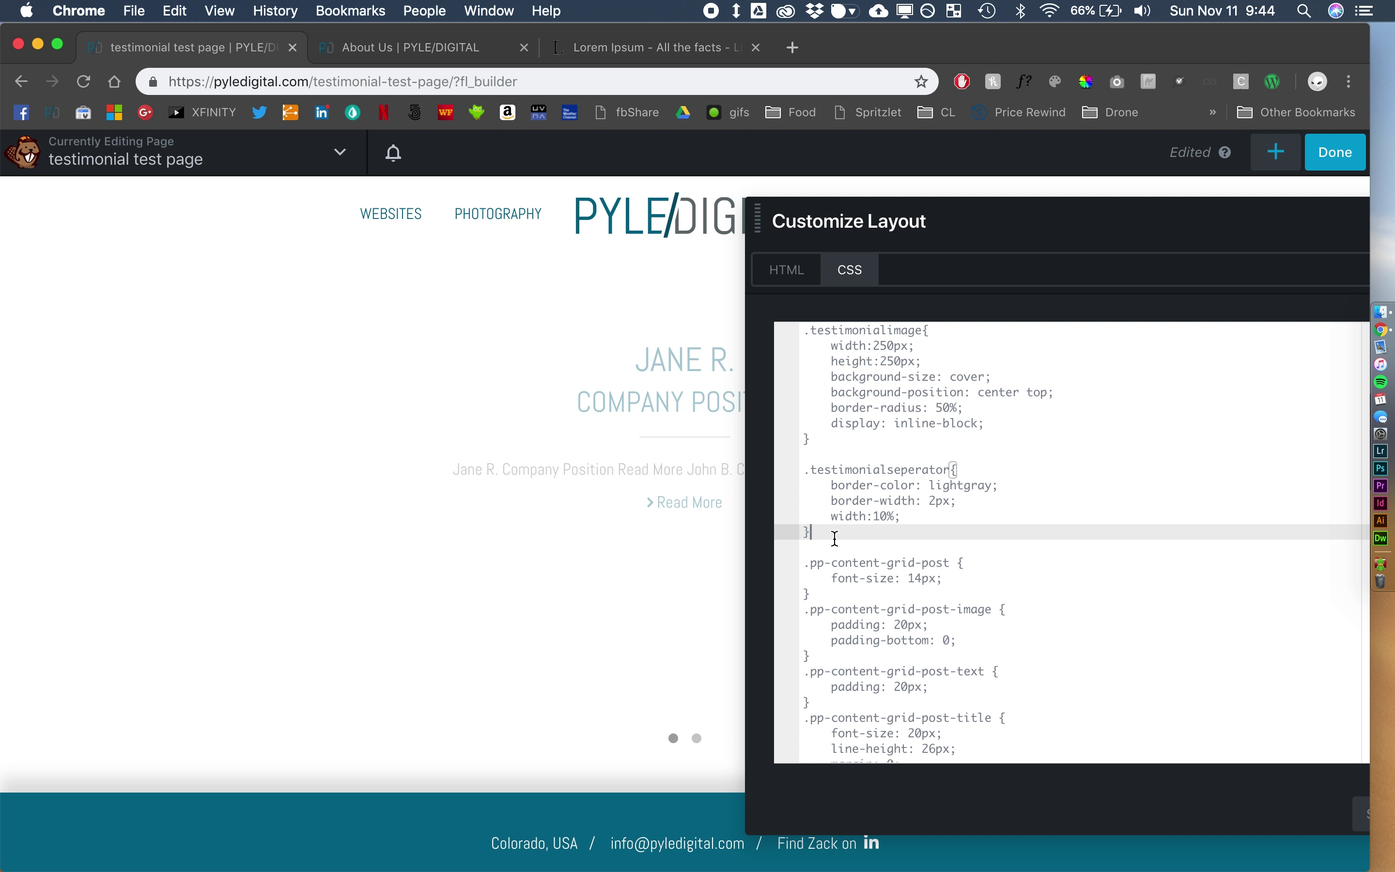
key("Return")
key("Return")
key("super+v")
key("super+Left")
type(".")
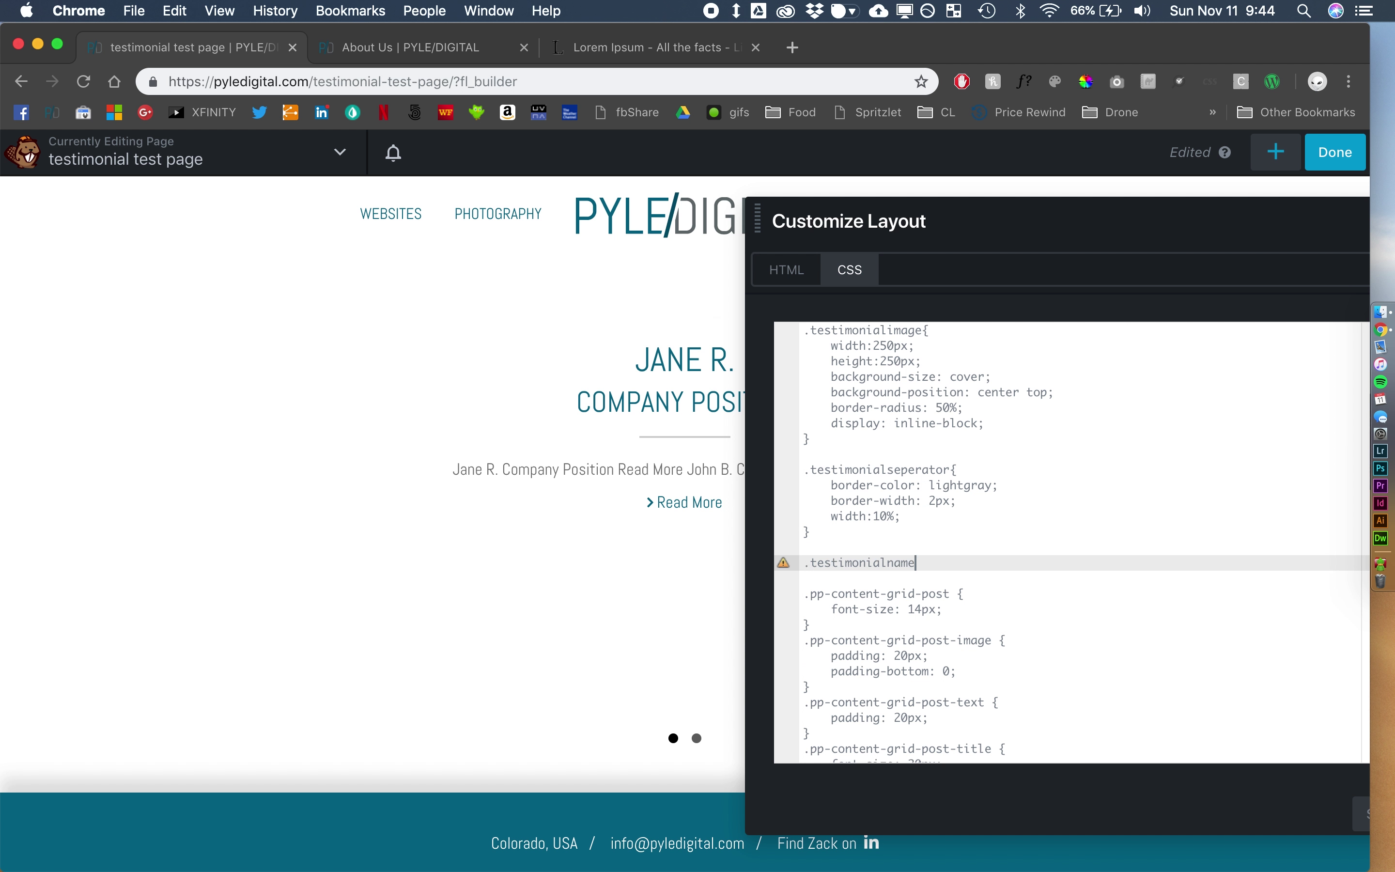
left_click(803, 563, "shift")
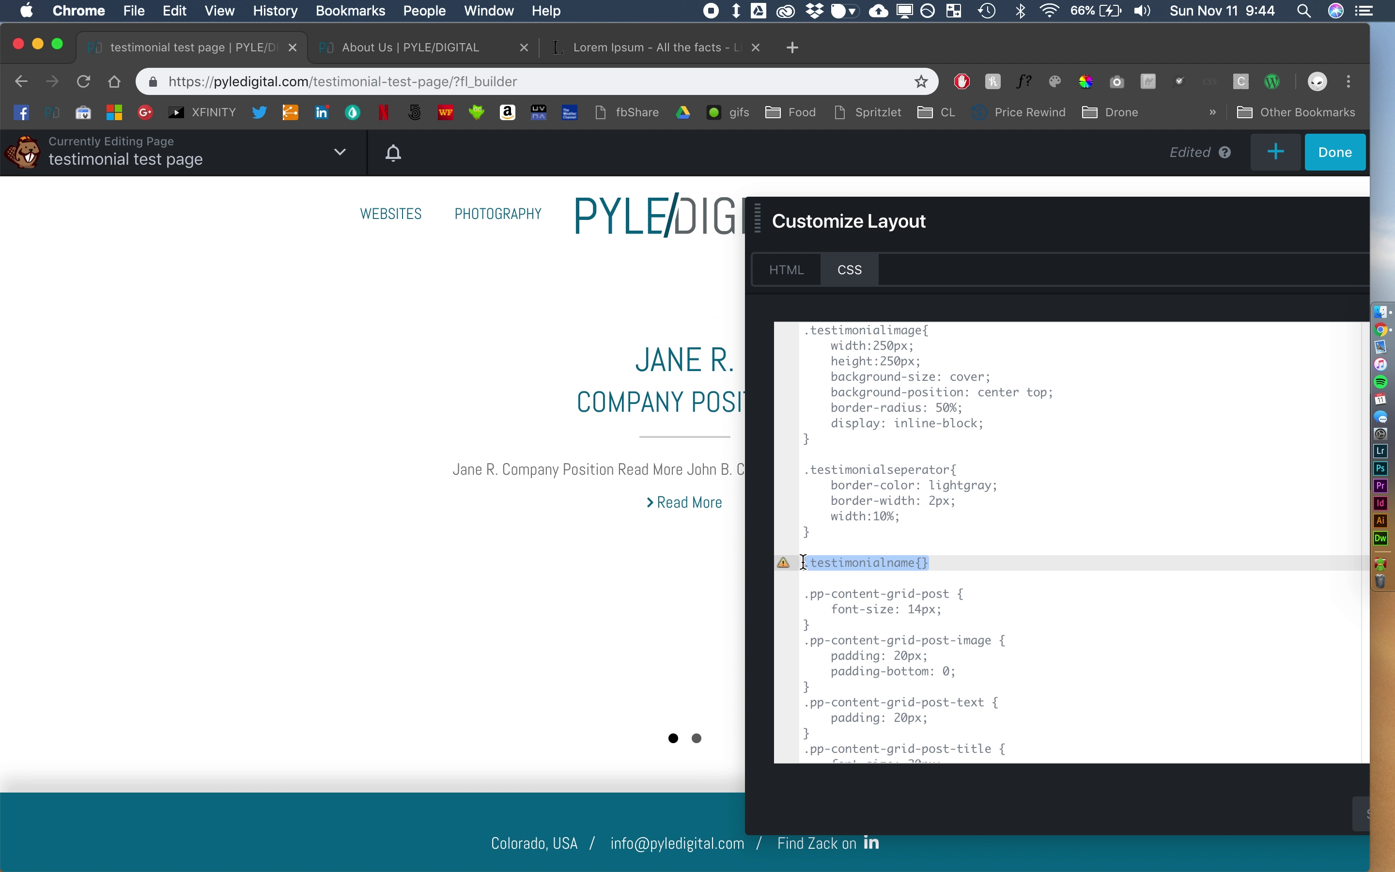
key("super+c")
key("Right")
key("Return")
key("super+v")
key("Left")
key("Left")
key("BackSpace")
key("BackSpace")
key("BackSpace")
key("BackSpace")
type("position")
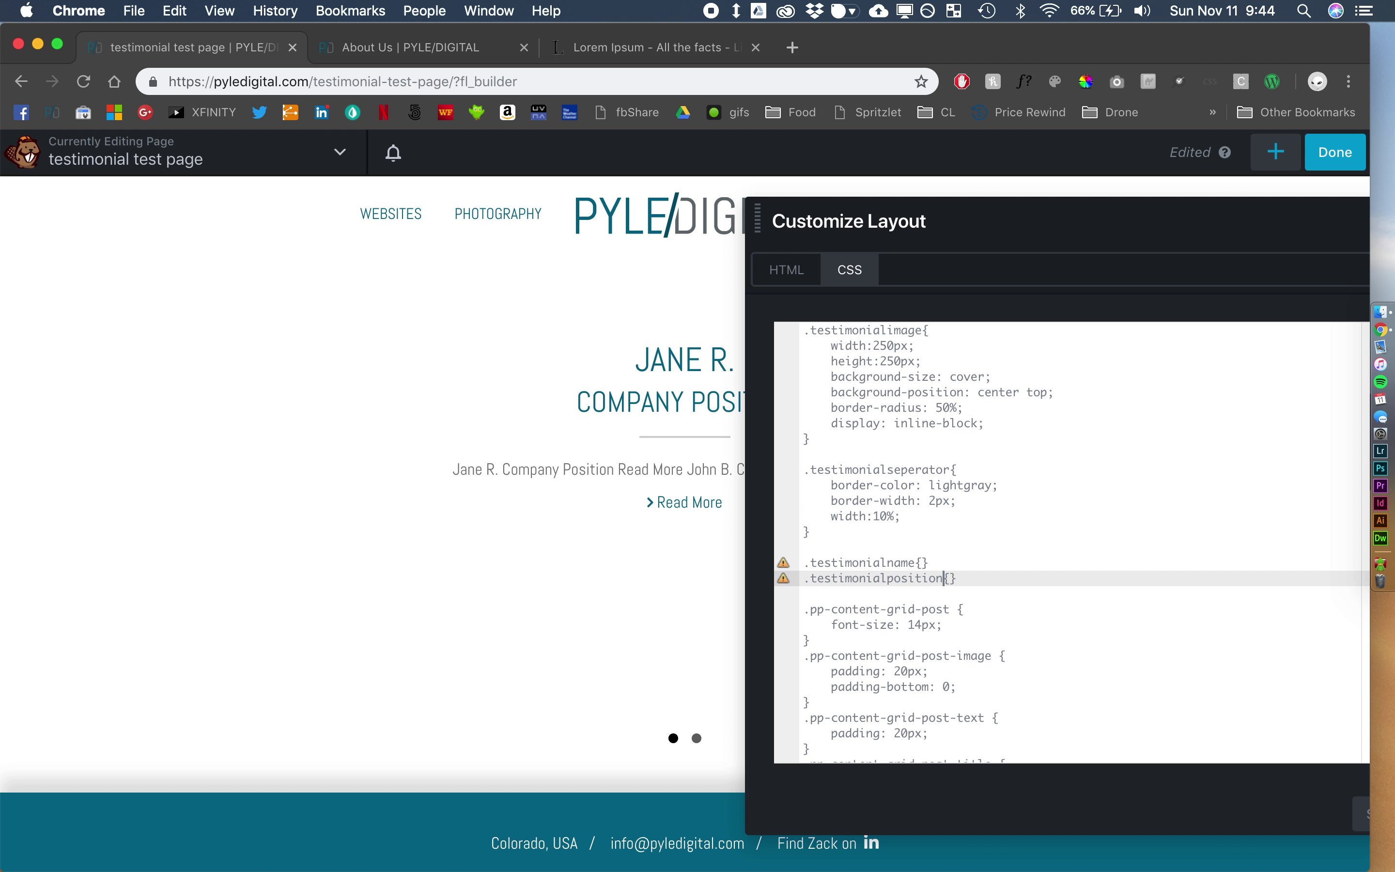
- Set font-size 28px on .testimonialname and 20px on .testimonialposition
left_click(923, 563)
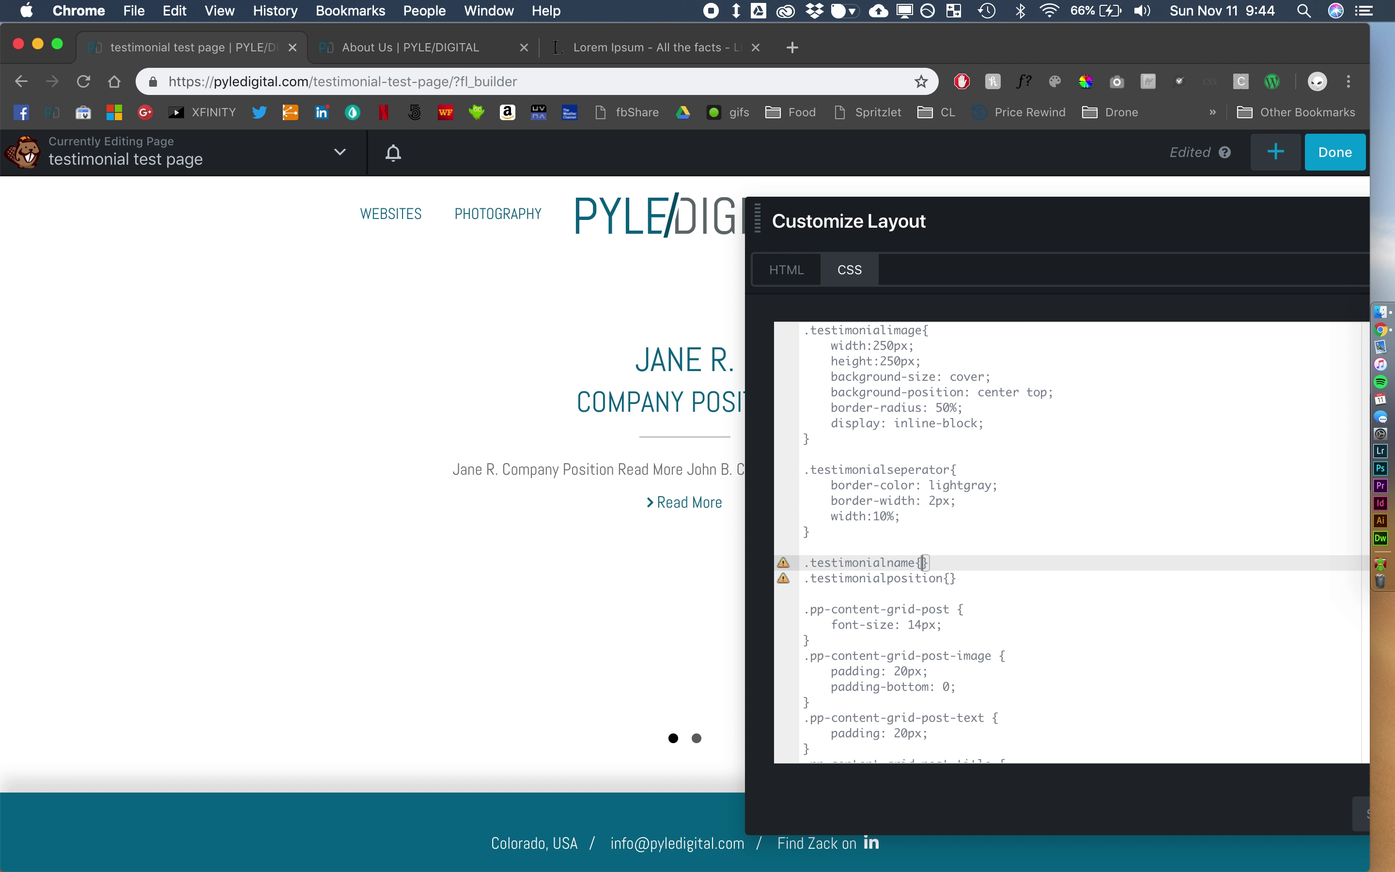
type("font-size:28px;")
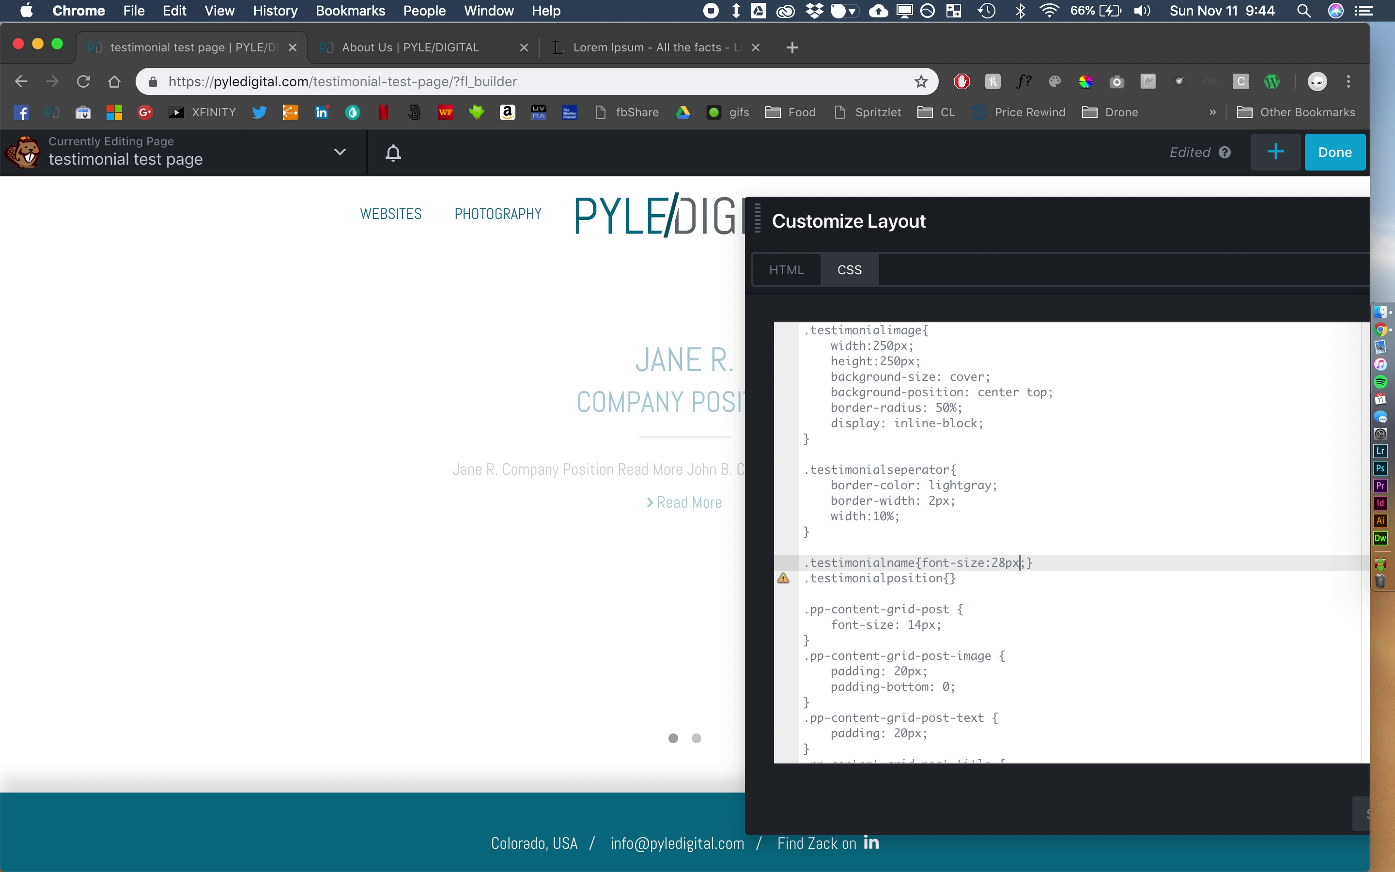
left_click(952, 578)
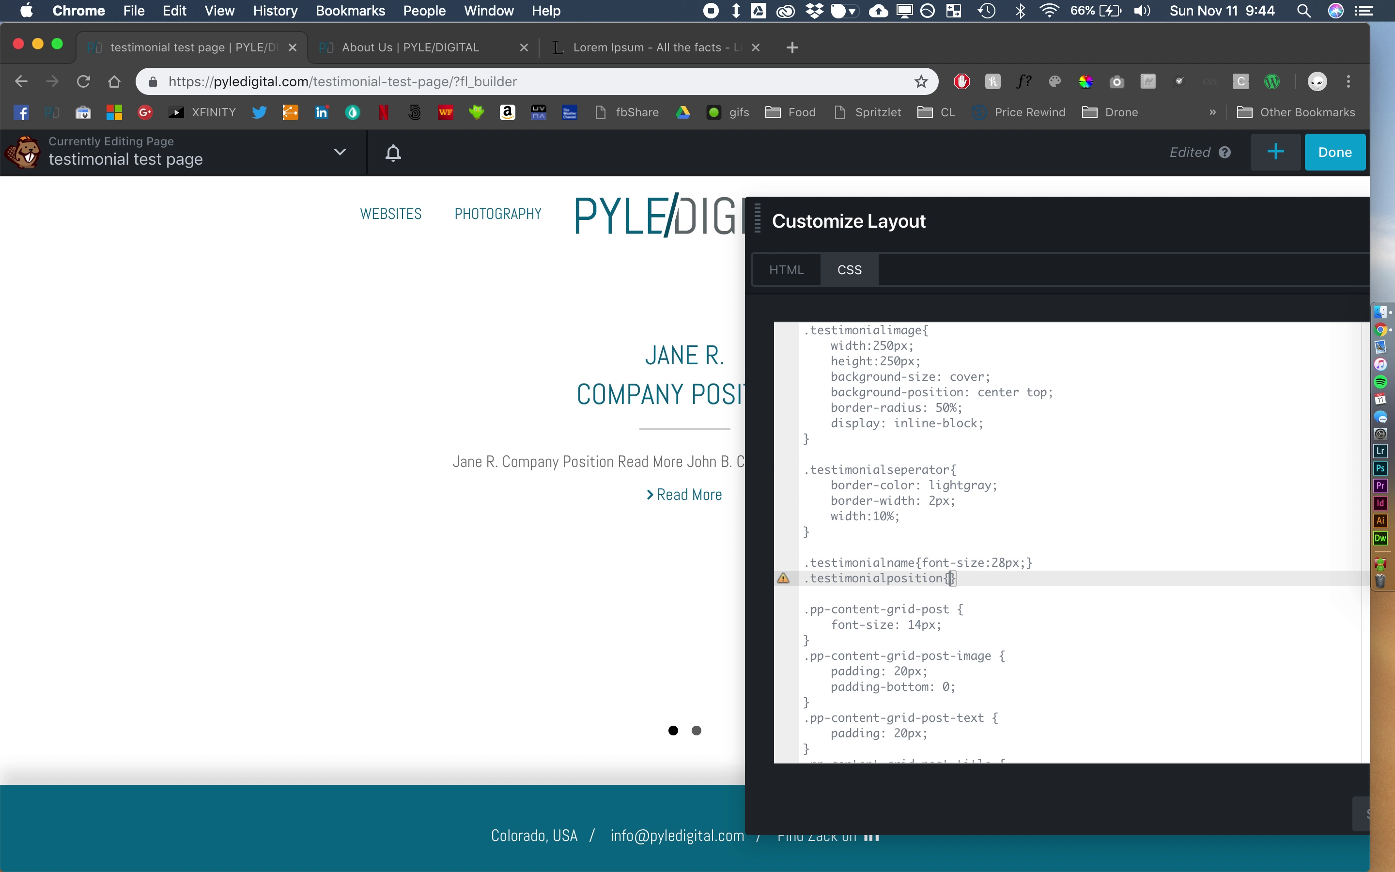
type("20px")
left_click(951, 578)
type("font-size:")
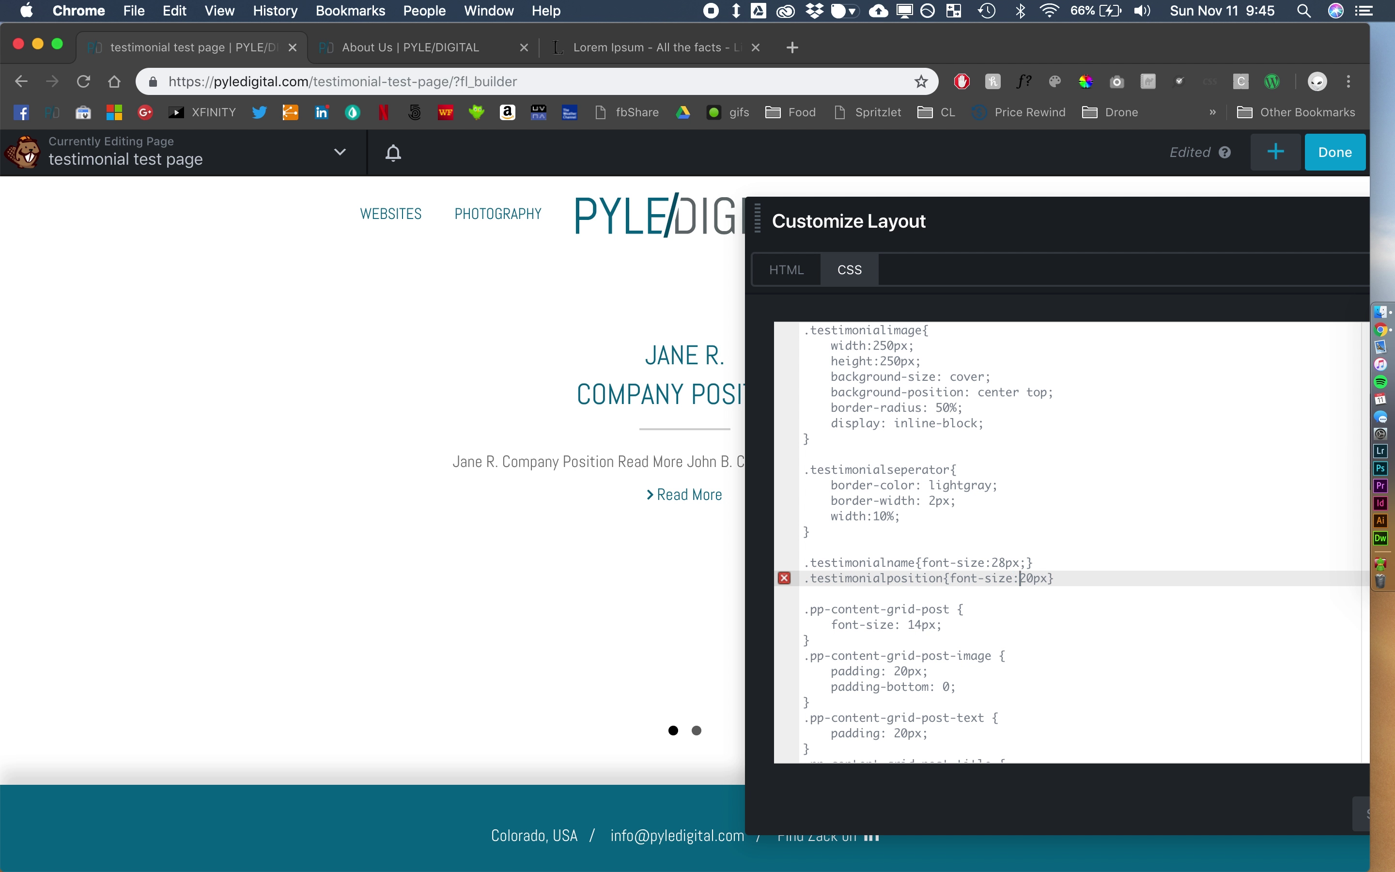
left_click(1068, 579)
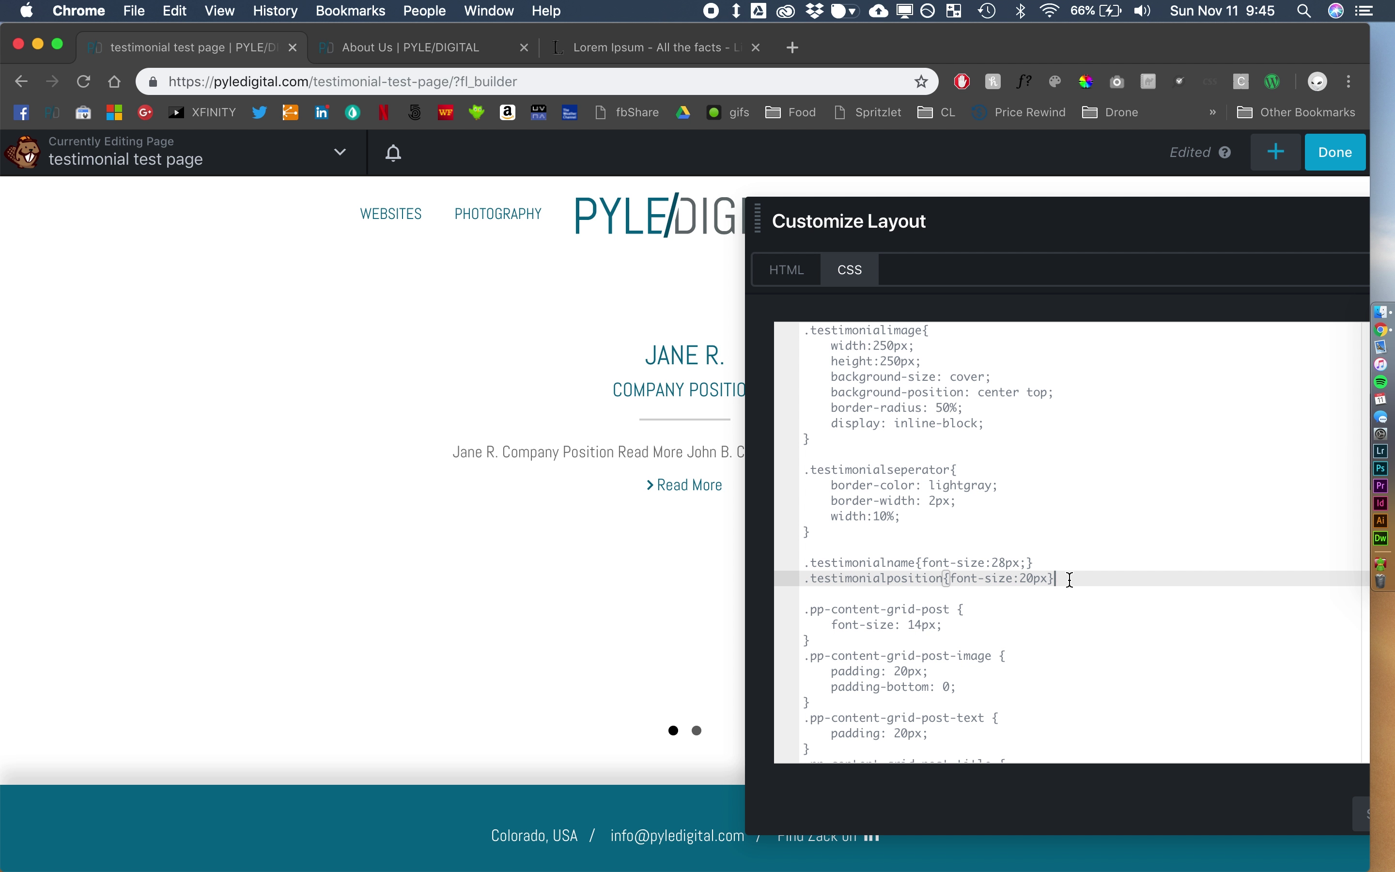
left_click(789, 269)
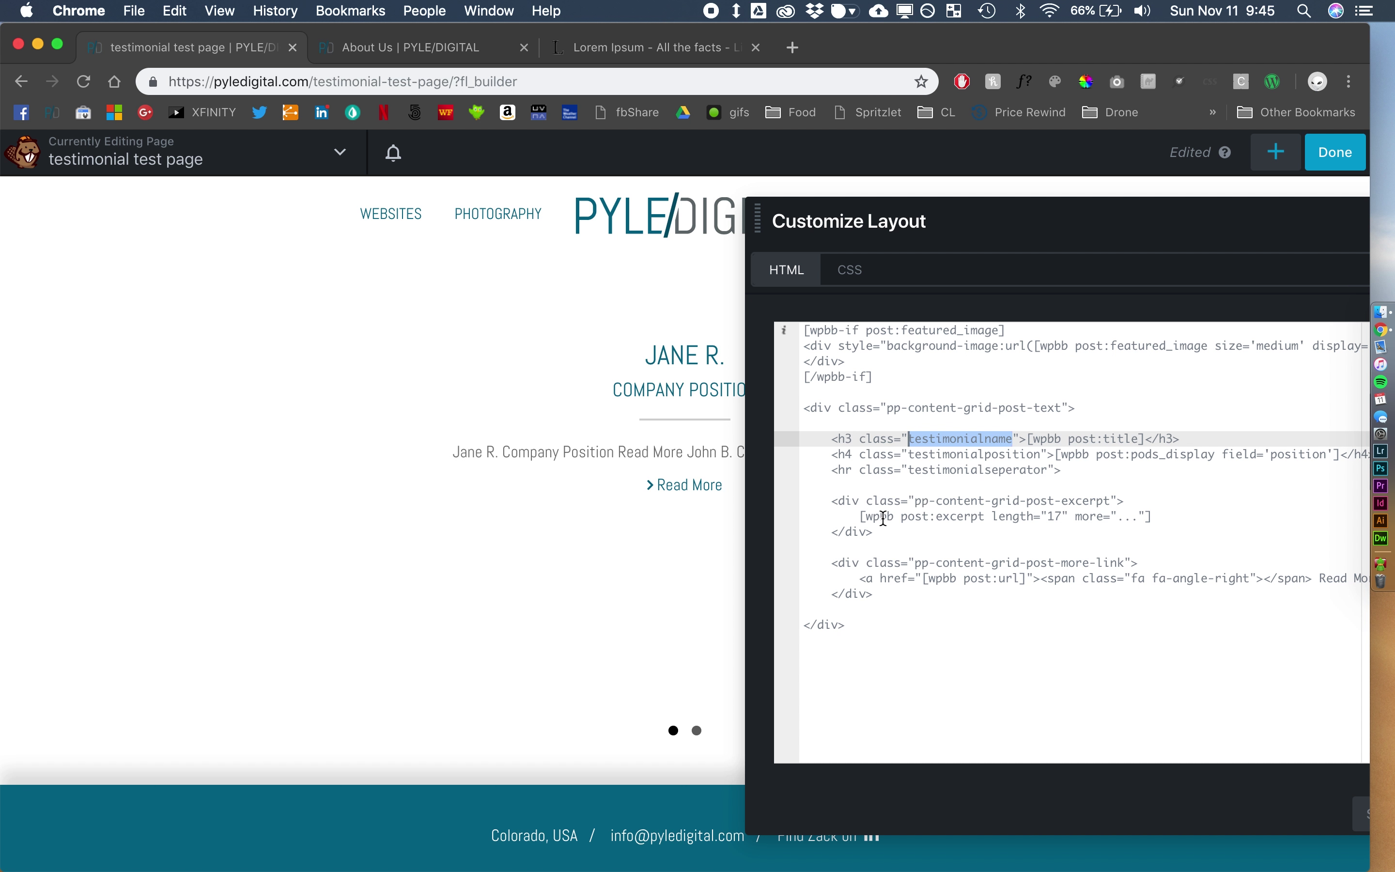
- Swap the excerpt shortcode for [wpbb post:pods_display field='testimonial'] and save the layout
left_click_drag(860, 516, 1189, 515)
key("BackSpace")
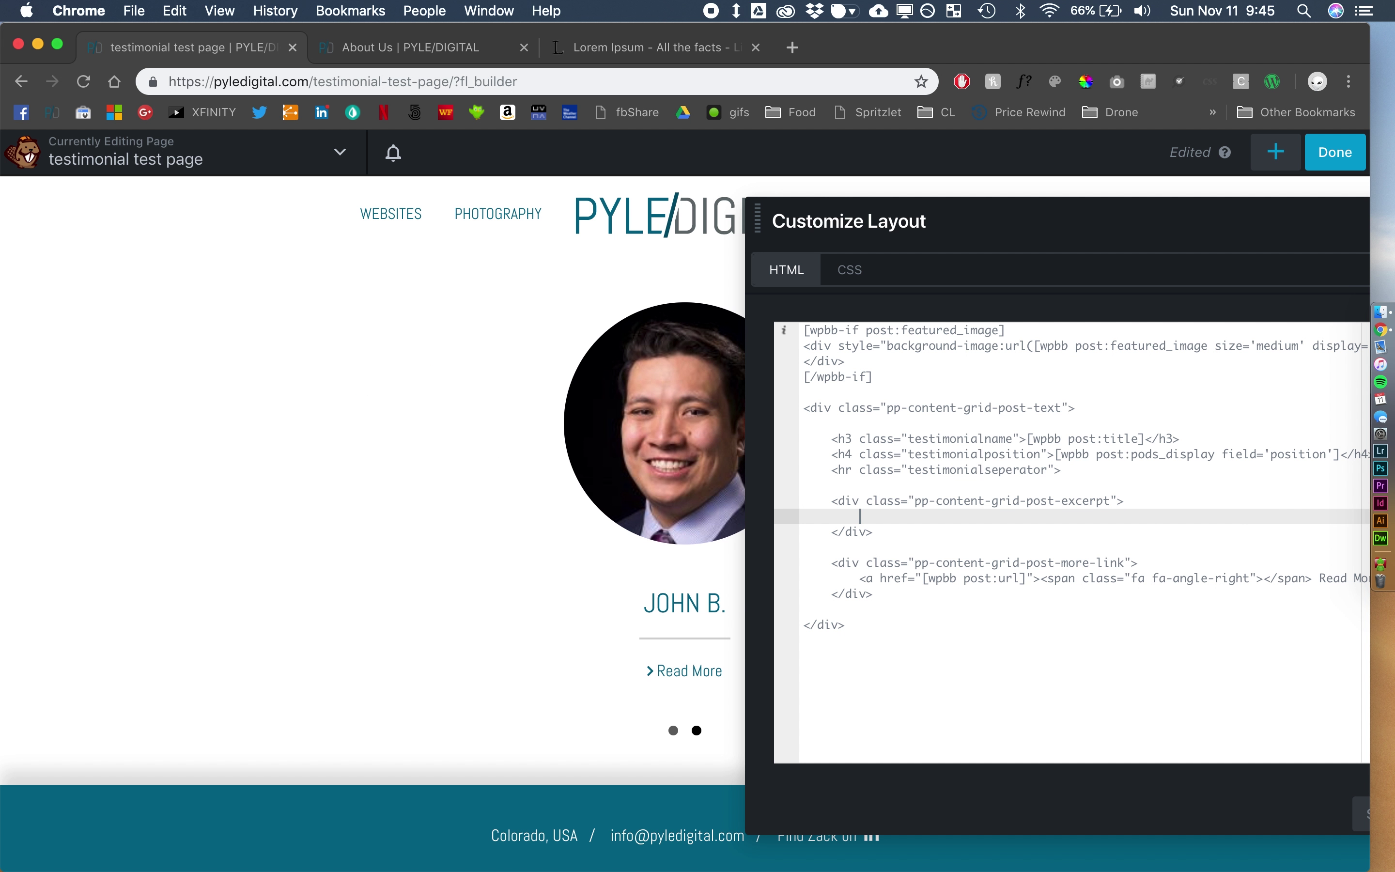
left_click_drag(1300, 232, 1089, 237)
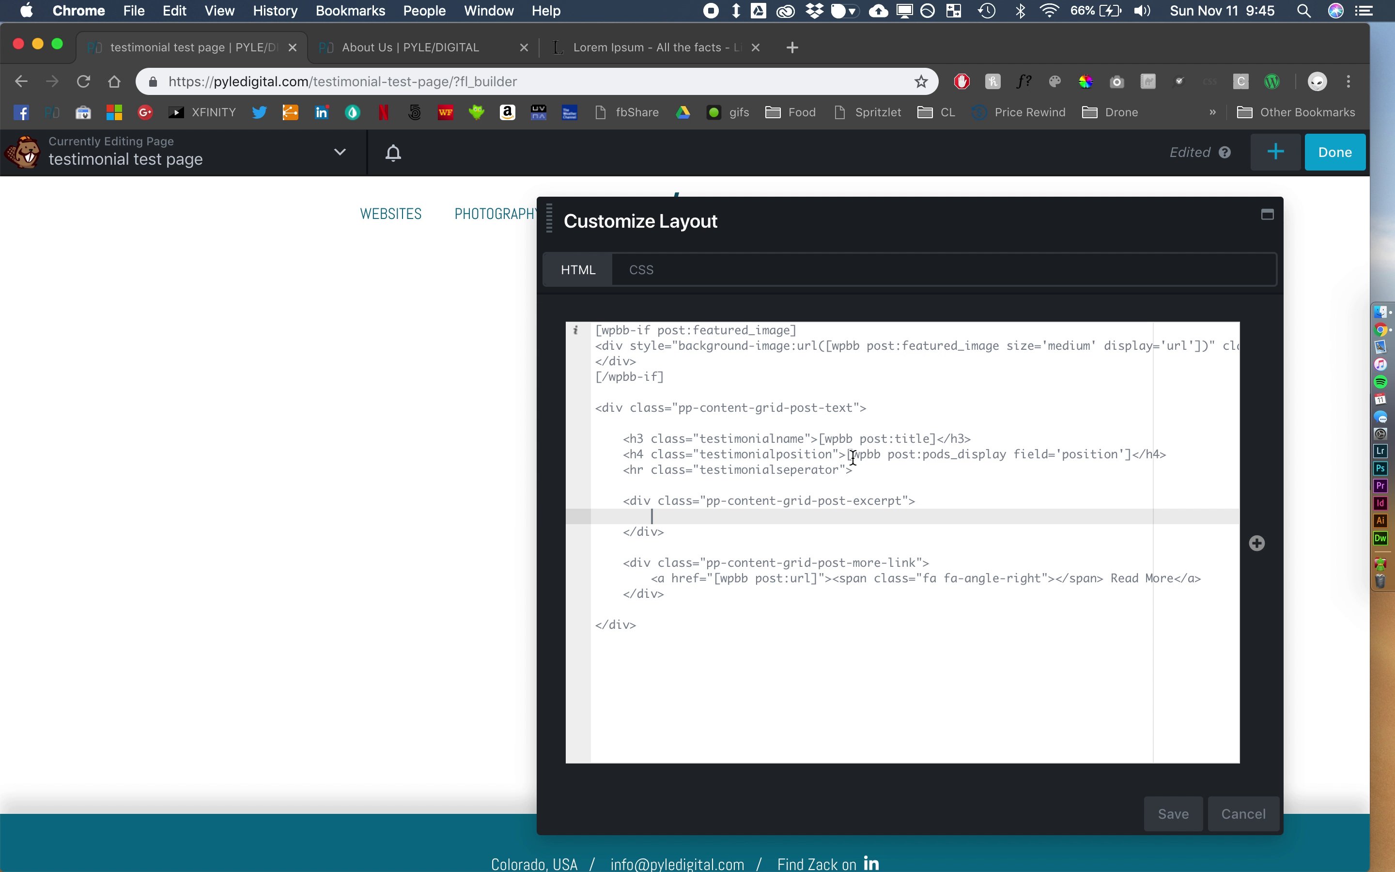
left_click_drag(848, 455, 1133, 460)
key("super+c")
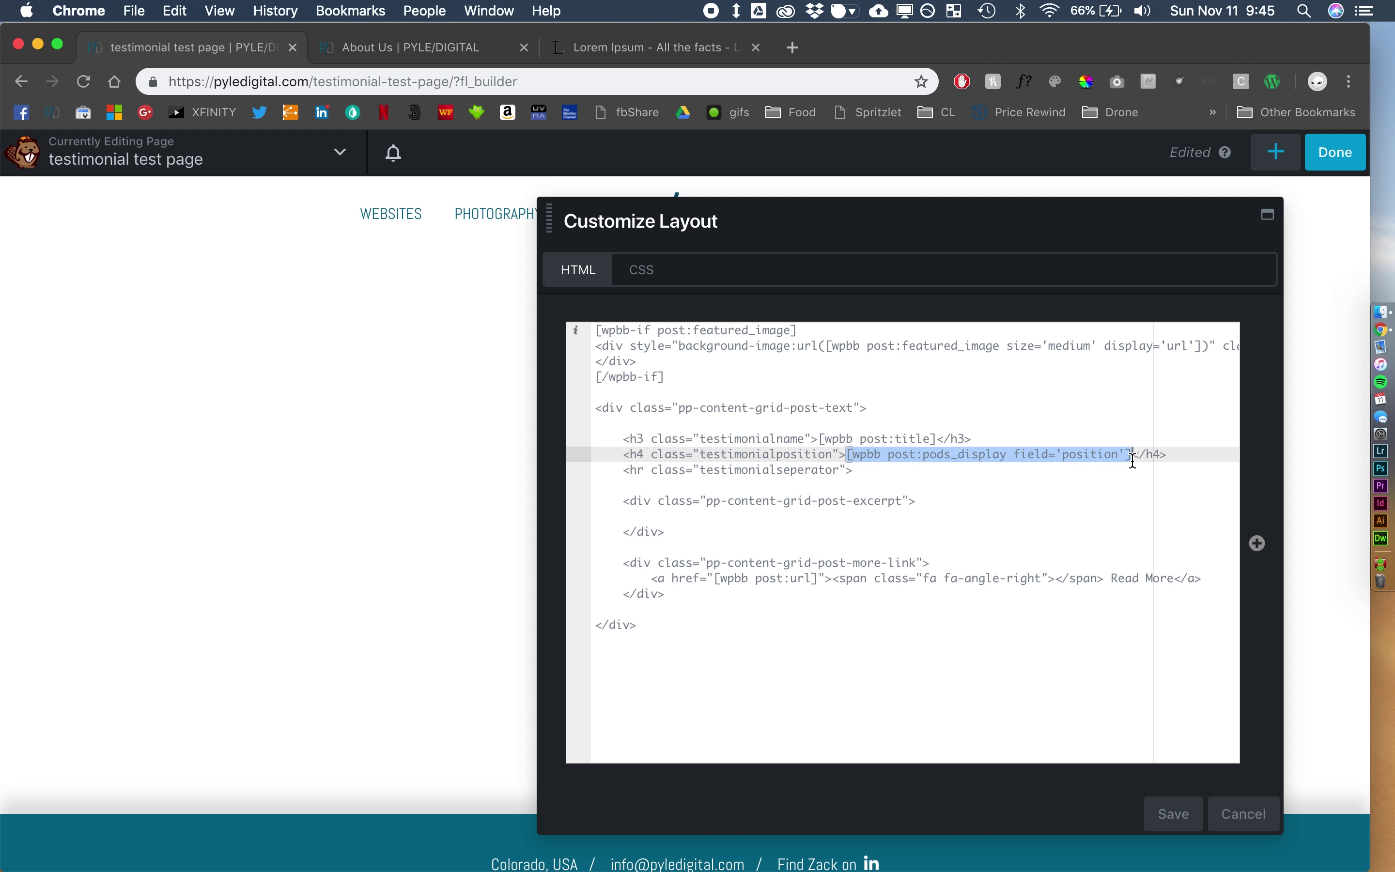
left_click(687, 515)
key("super+v")
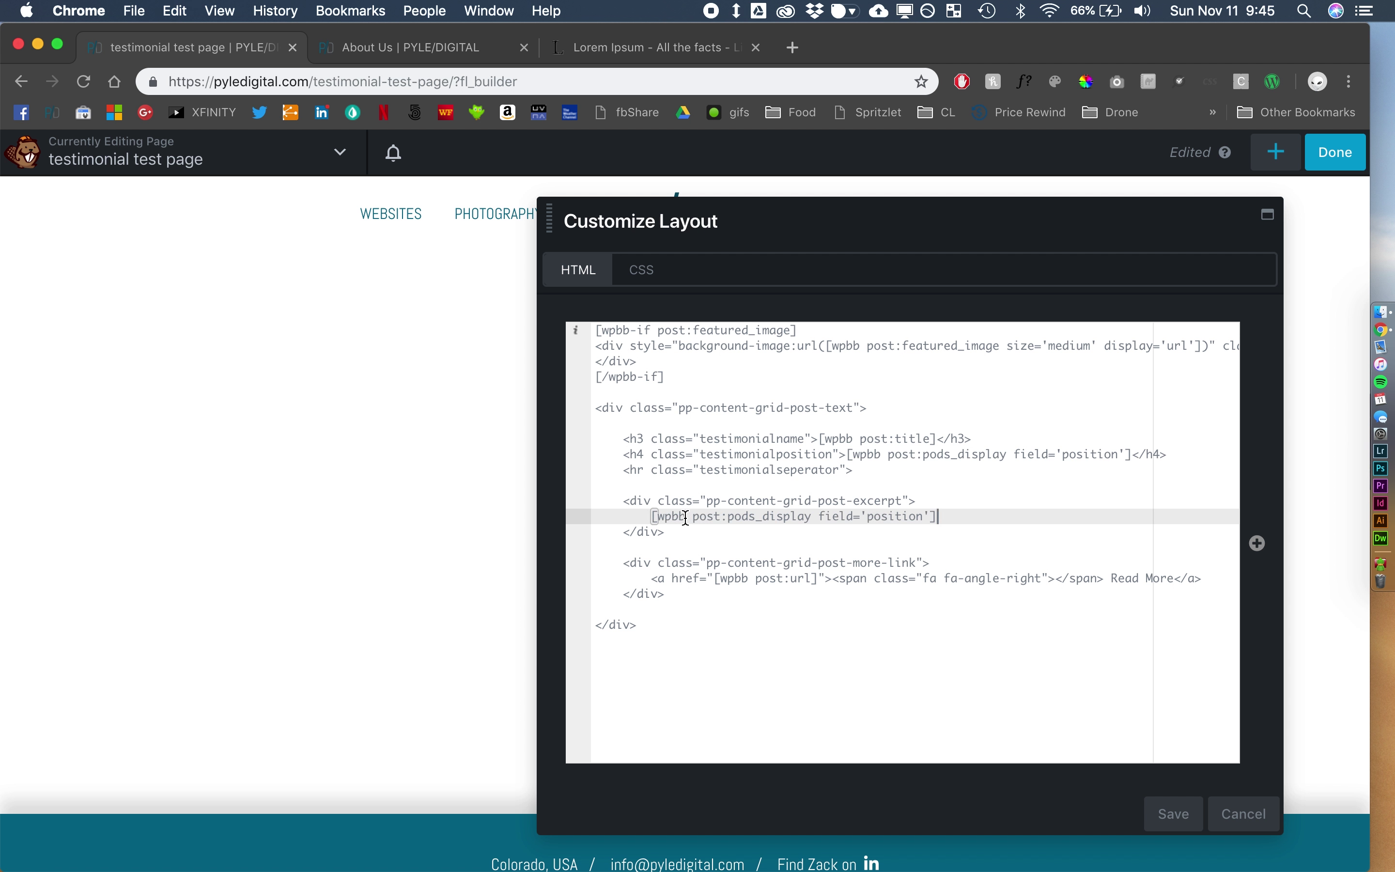
double_click(898, 516)
type("test")
key("Down")
key("Down")
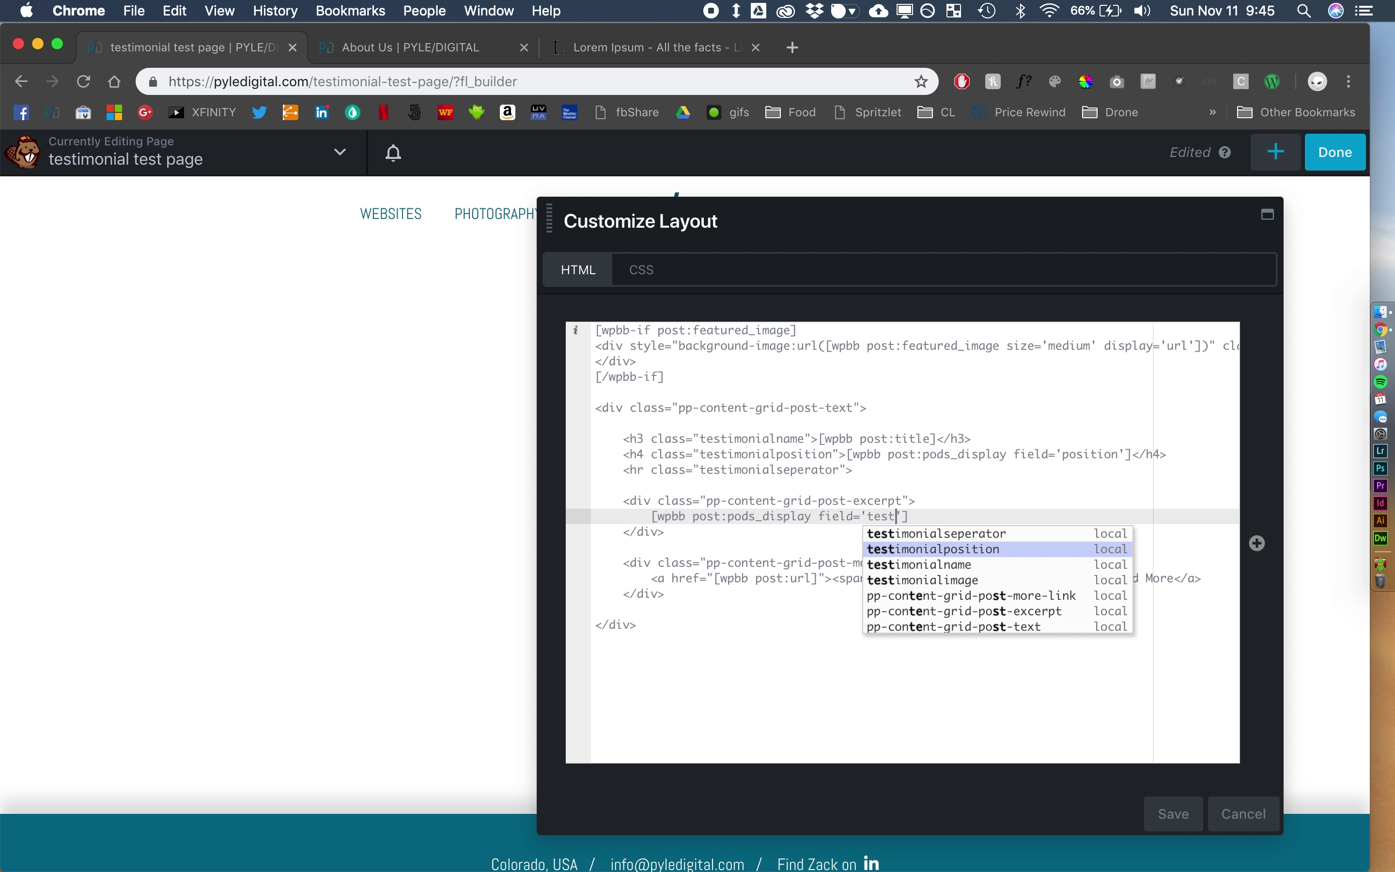
type("imonialn")
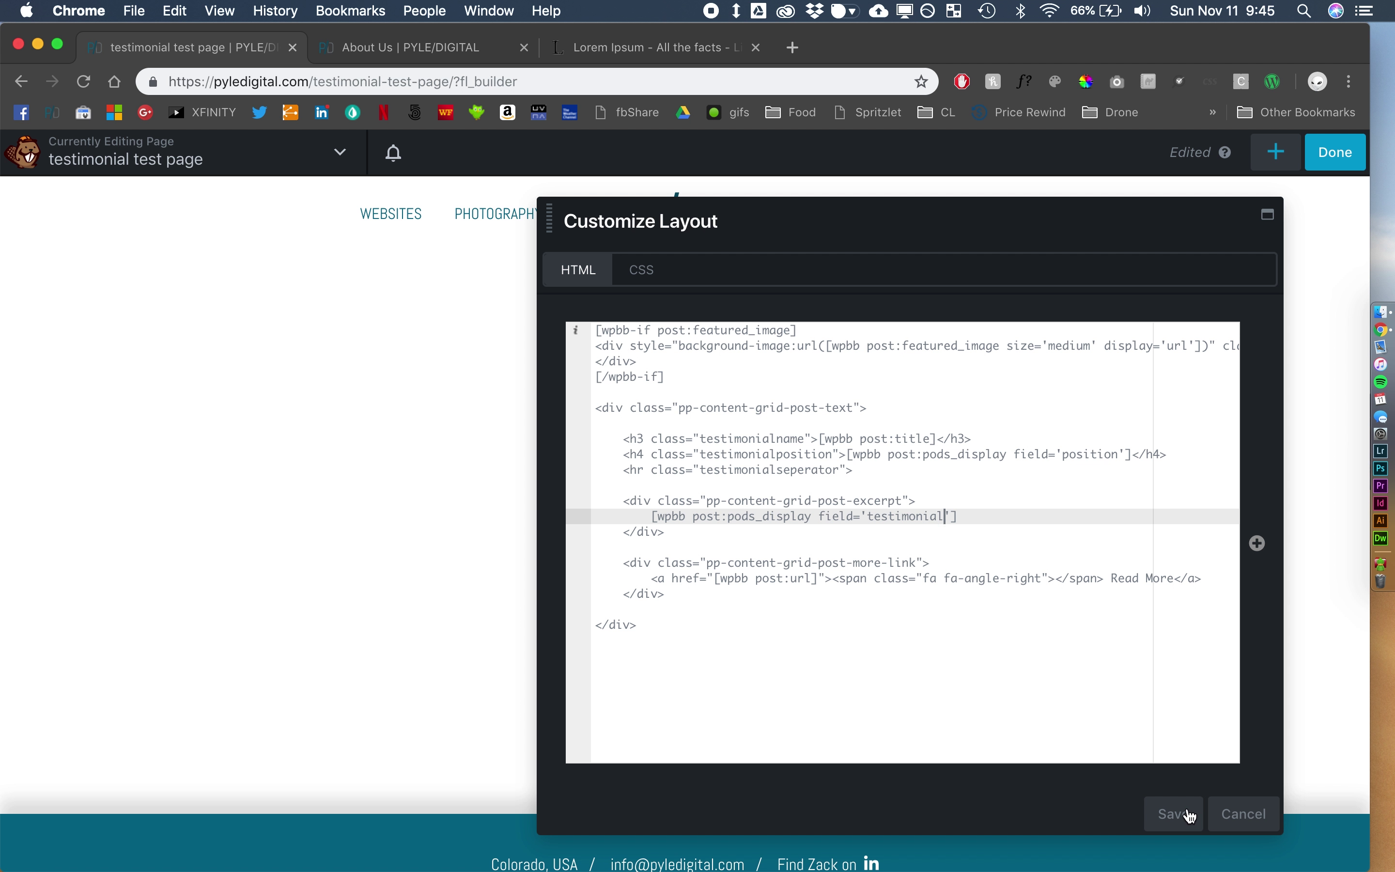
left_click(1188, 816)
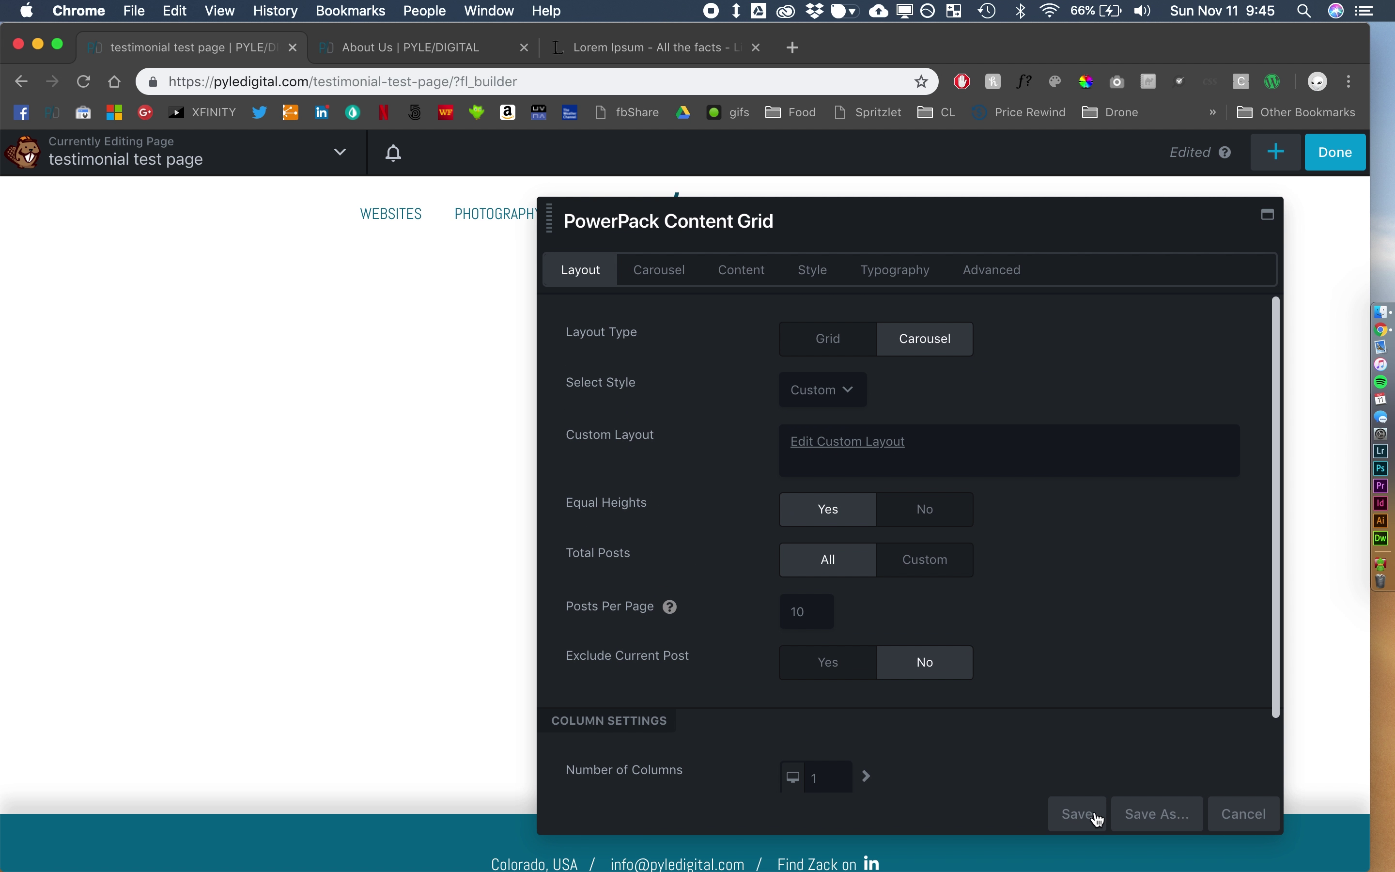
- Reopen the custom layout and delete the pp-content-grid-post-more-link Read More block
left_click_drag(865, 217, 1111, 191)
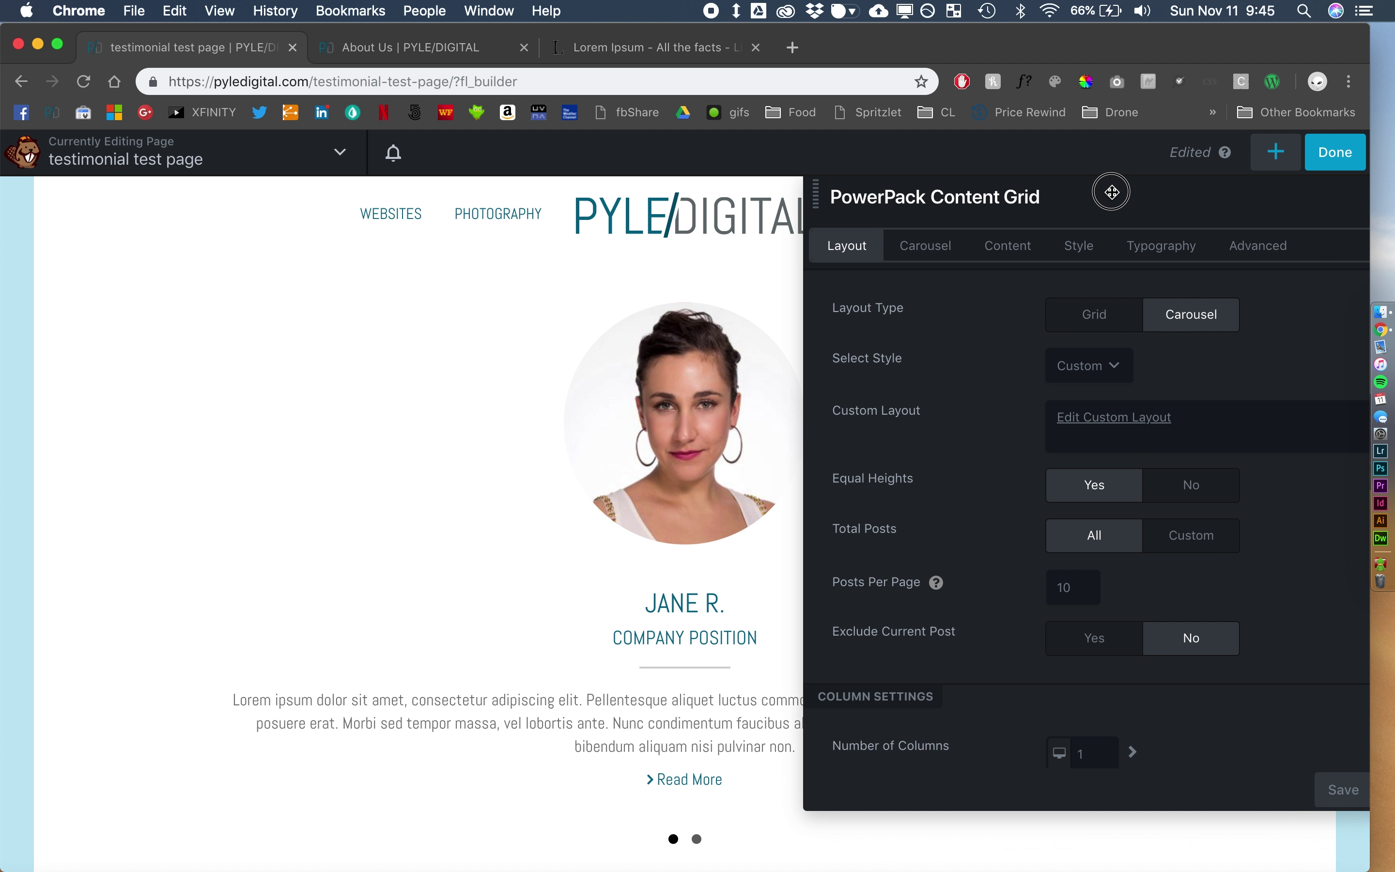
left_click(1098, 423)
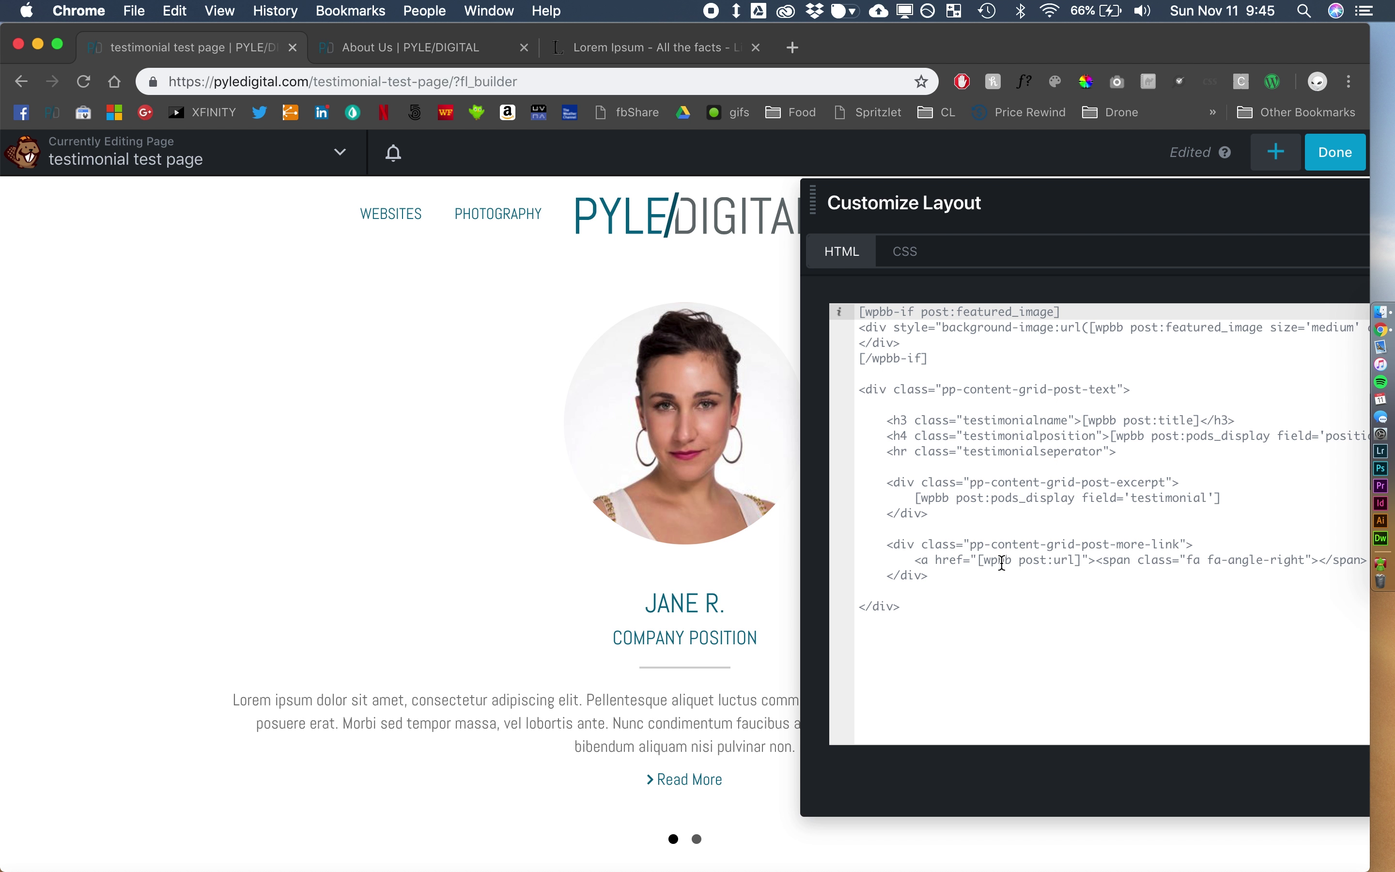
left_click_drag(956, 573, 764, 538)
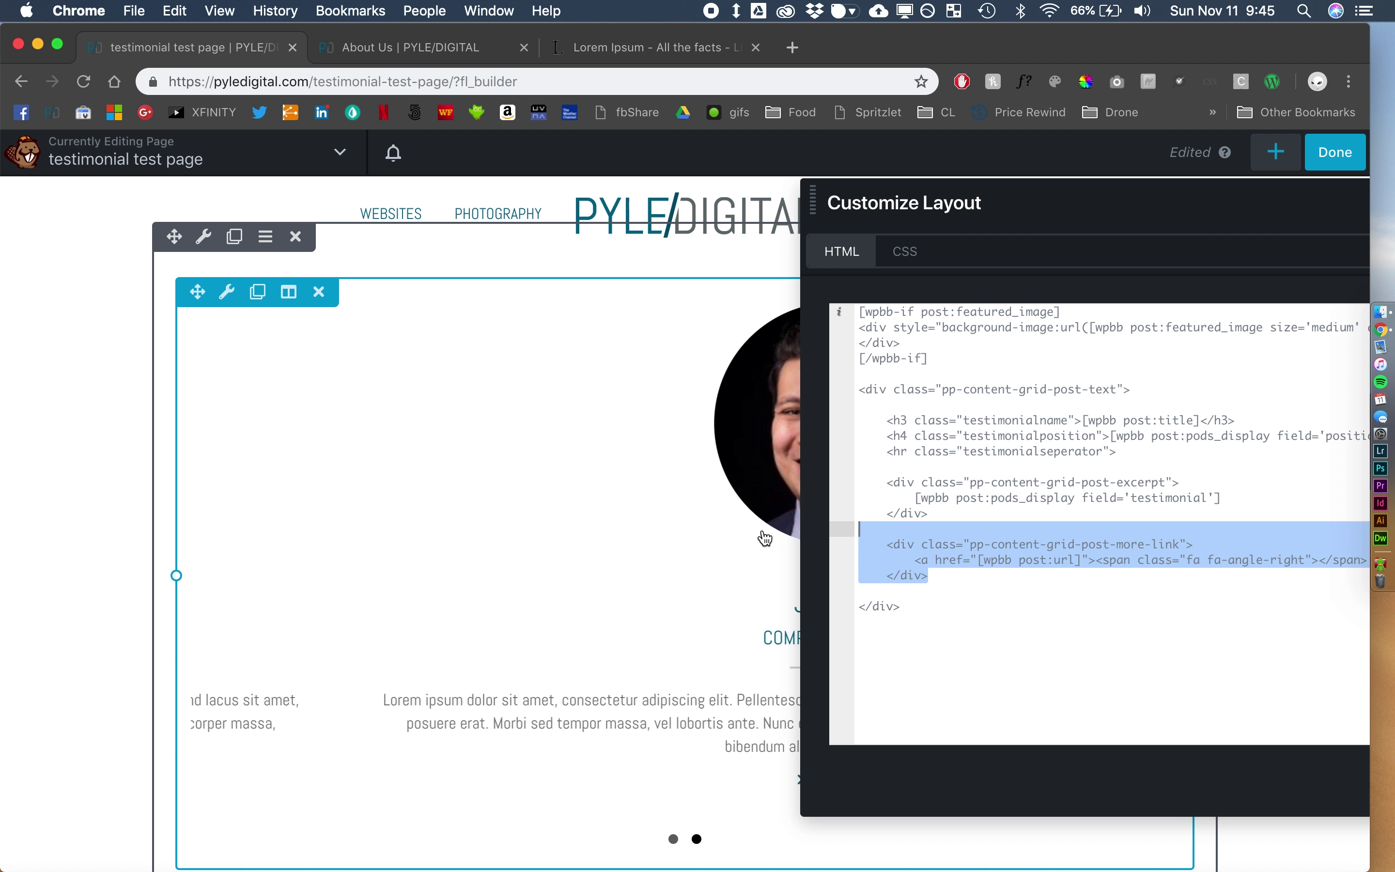
key("BackSpace")
key("BackSpace")
key("Delete")
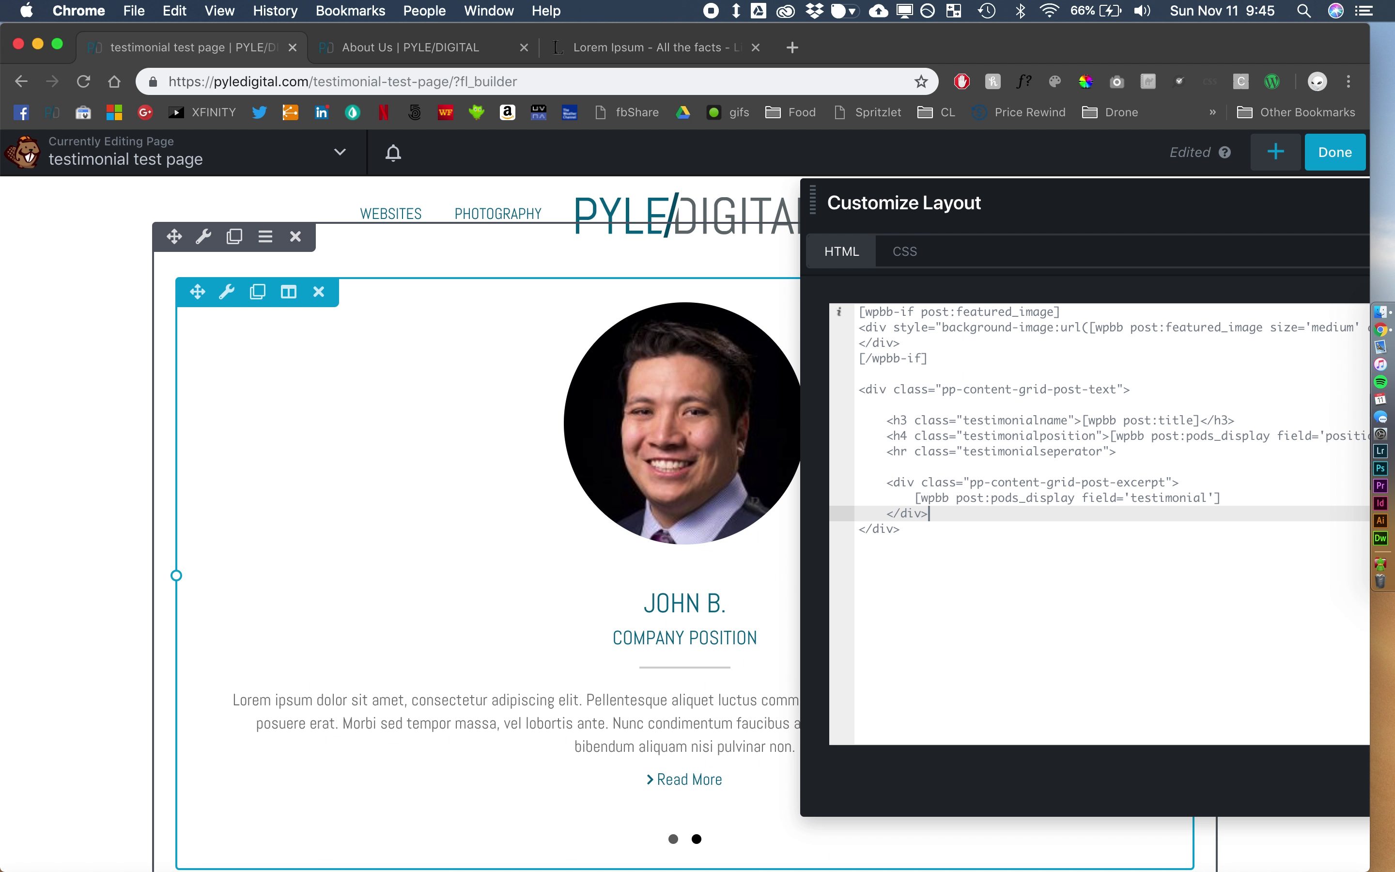
- Reposition the layout editor and bring up the layout's CSS
left_click_drag(1023, 196, 897, 189)
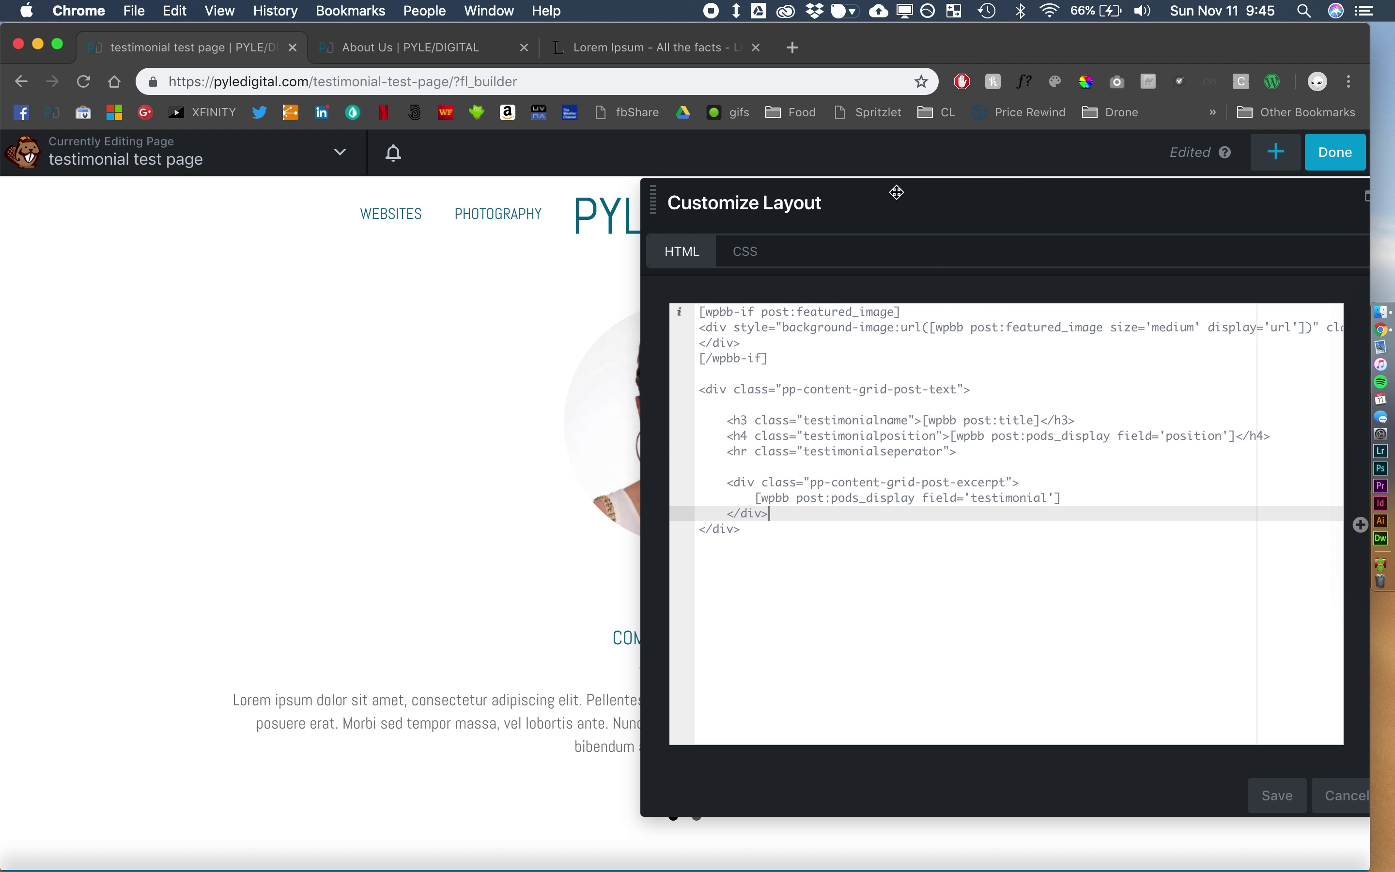
left_click(913, 314)
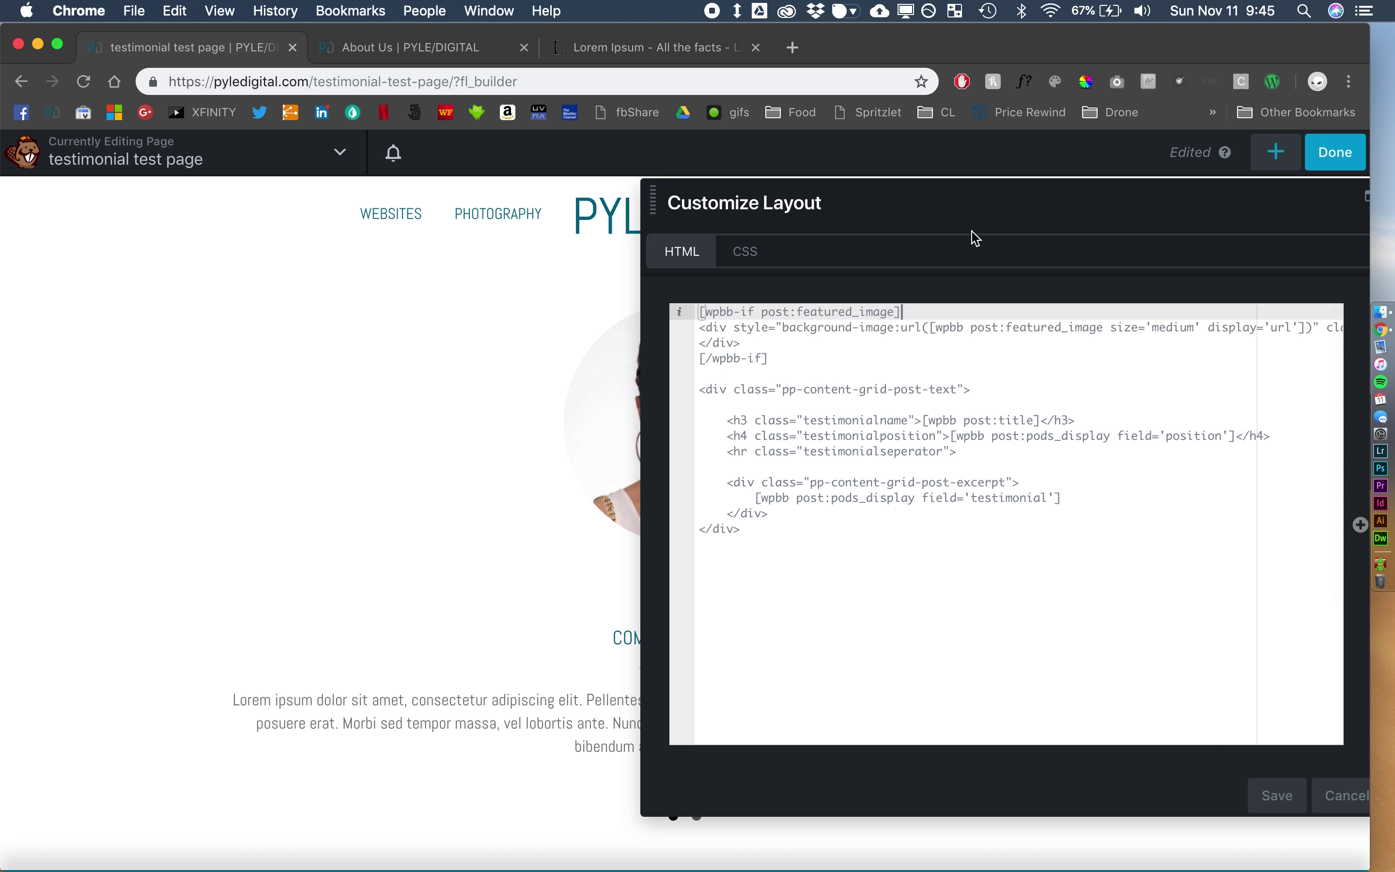
left_click_drag(976, 238, 910, 230)
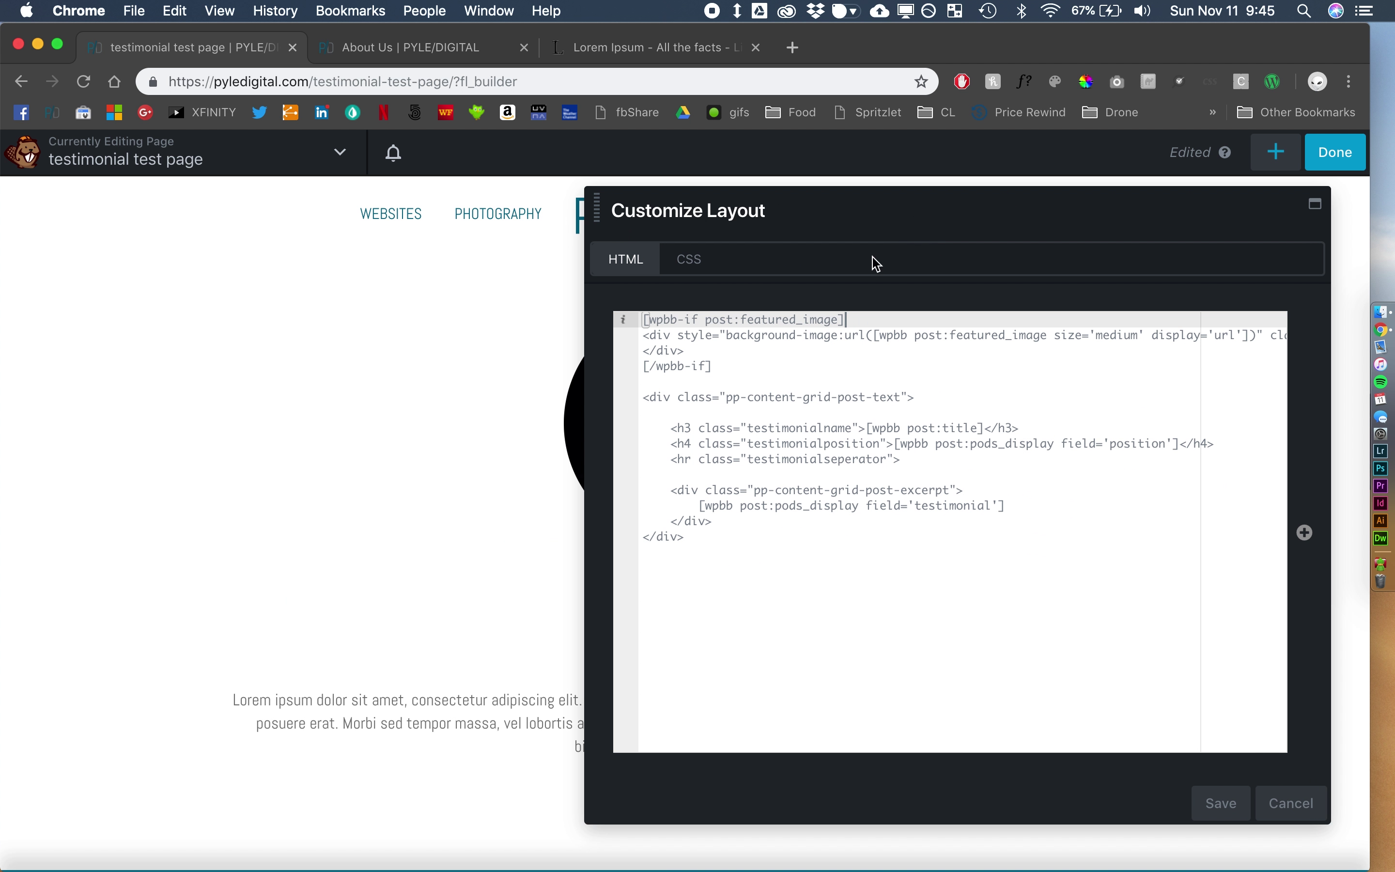
scroll(758, 334, "right", 3)
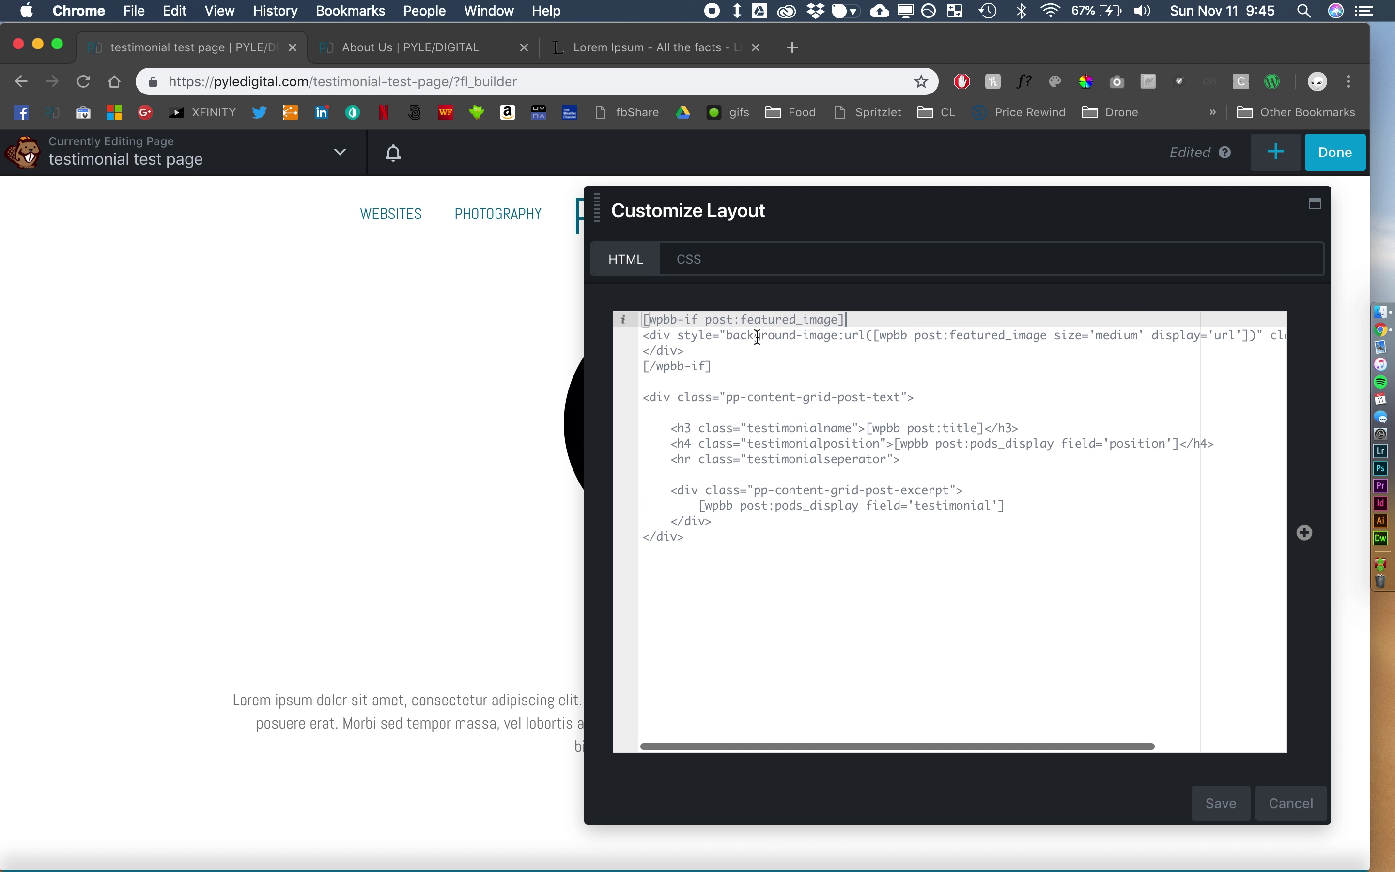
left_click(703, 275)
- Give .testimonialimage a negative margin-bottom of -30px and drop the padding-bottom line
left_click_drag(881, 205, 1114, 211)
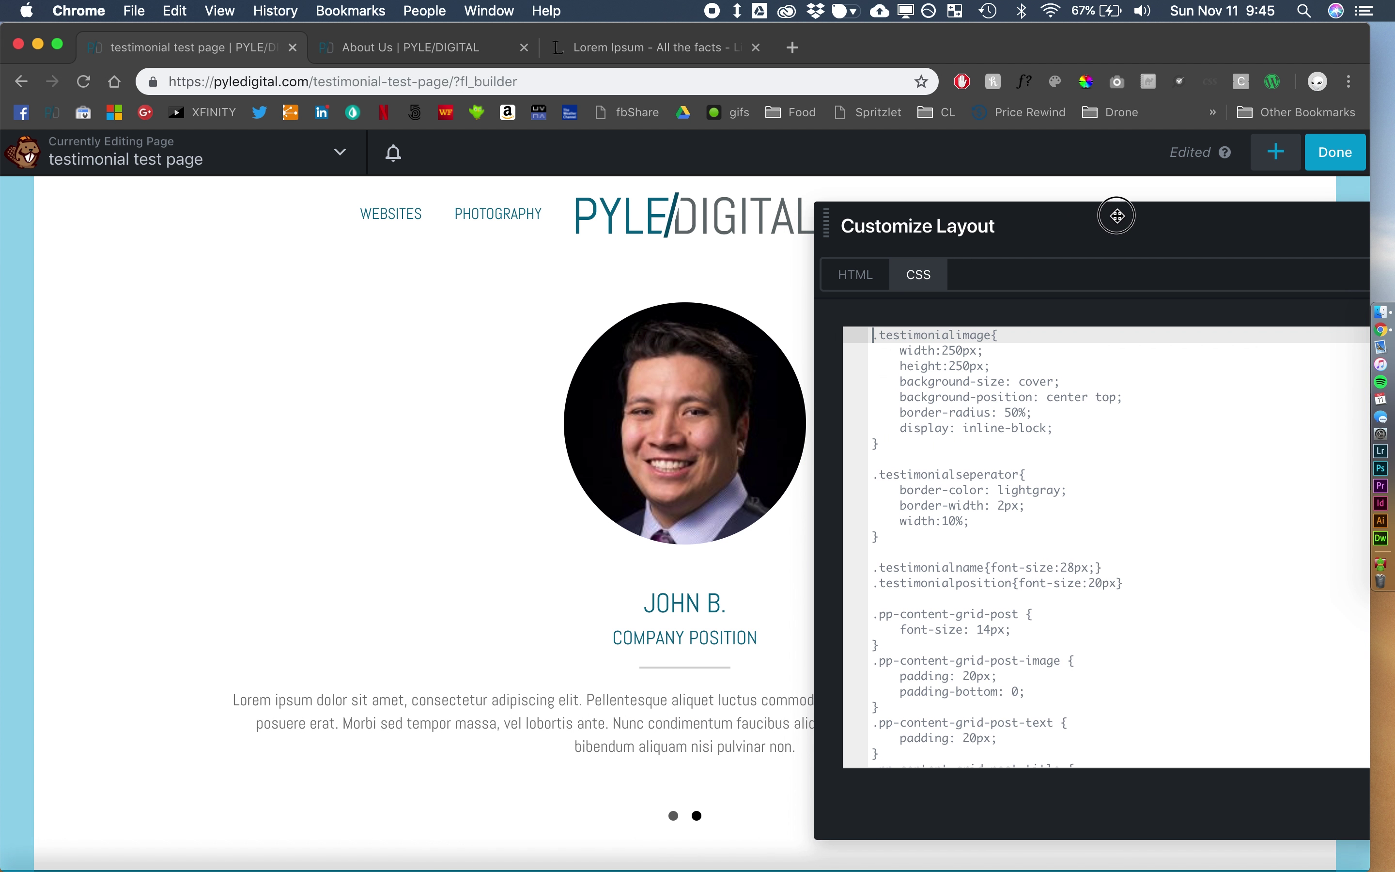
left_click(1079, 408)
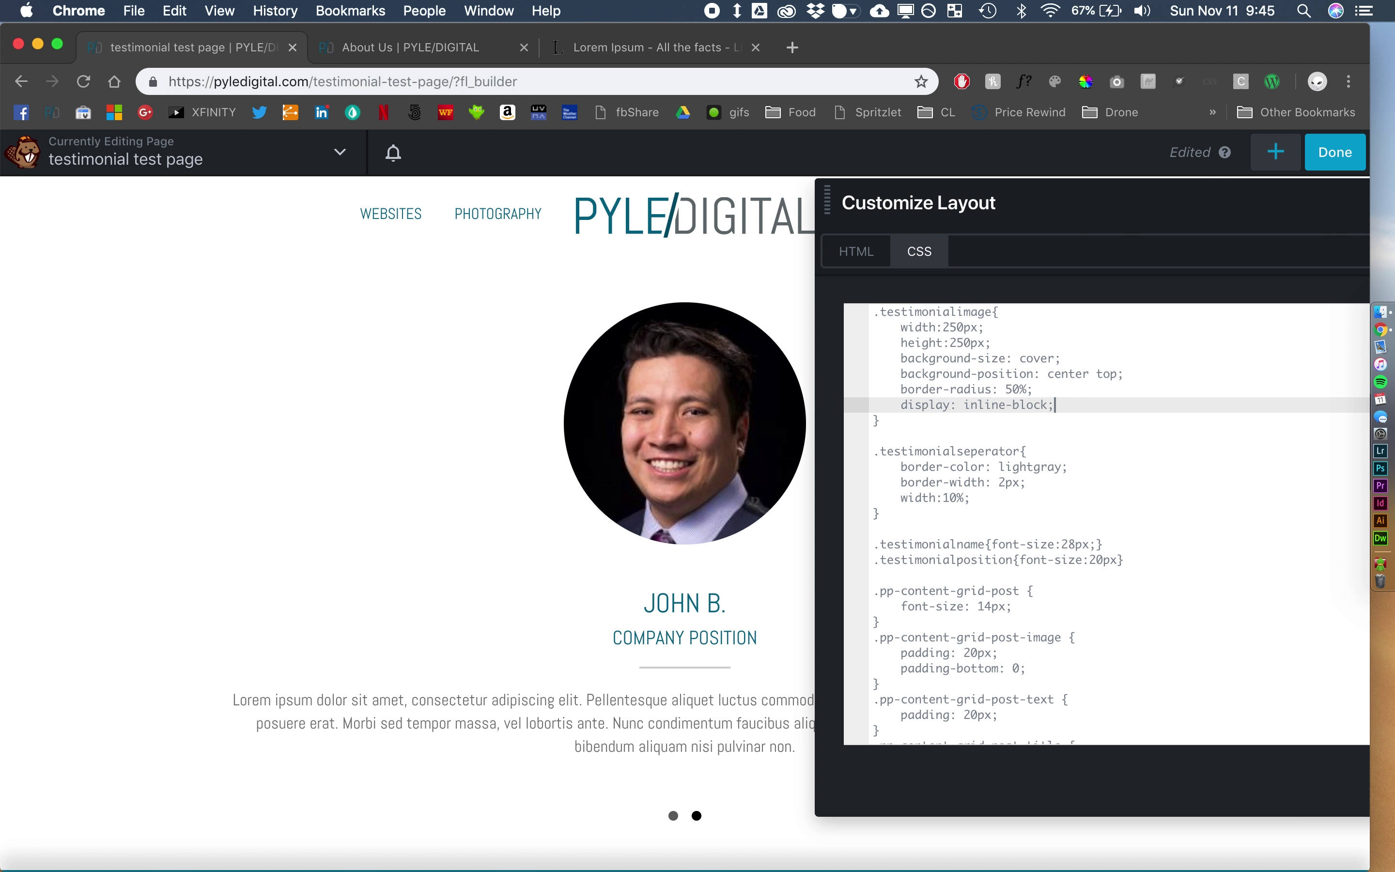
key("Return")
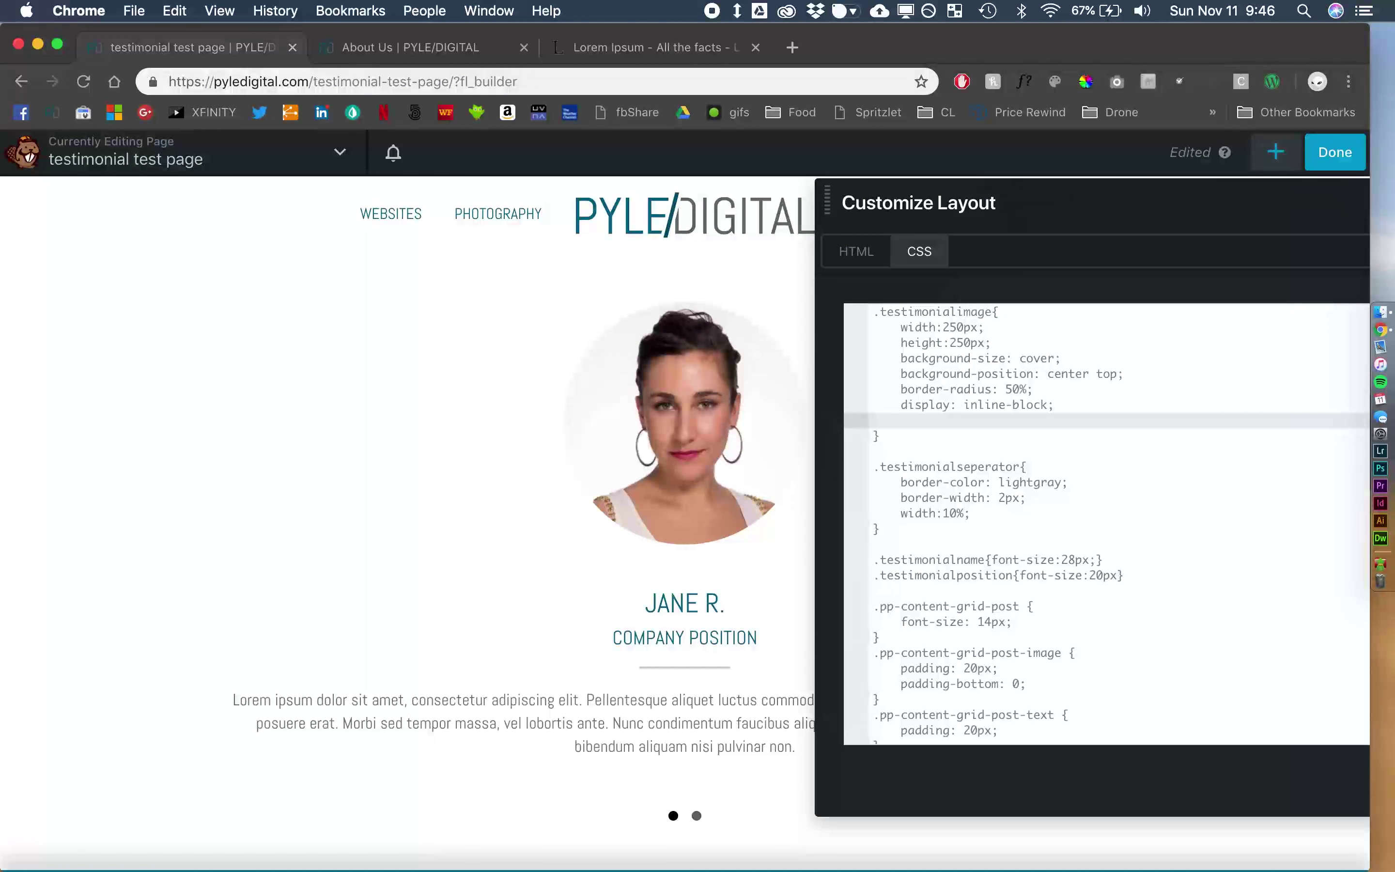
type("padding-b")
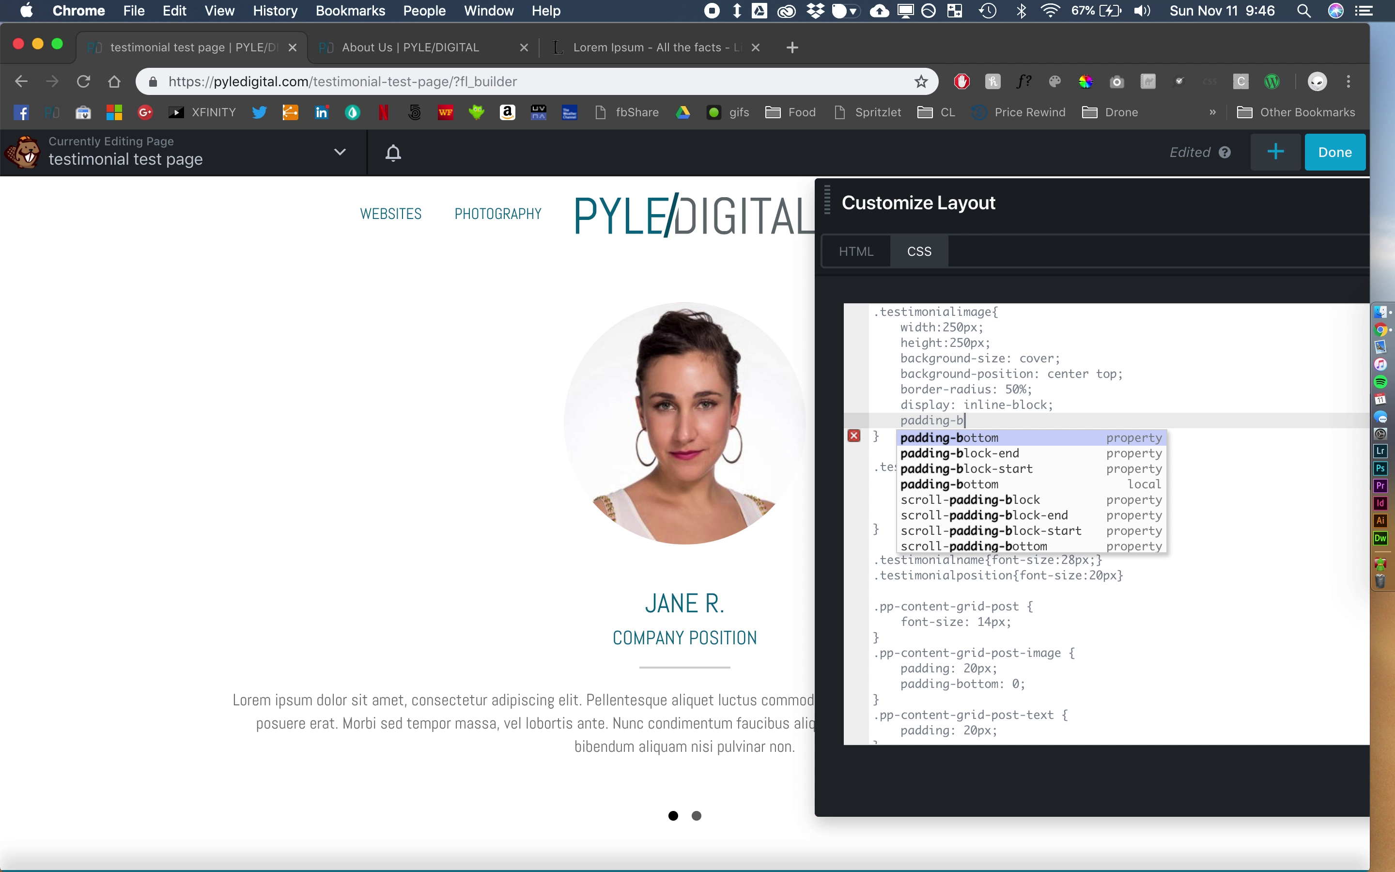
key("Return")
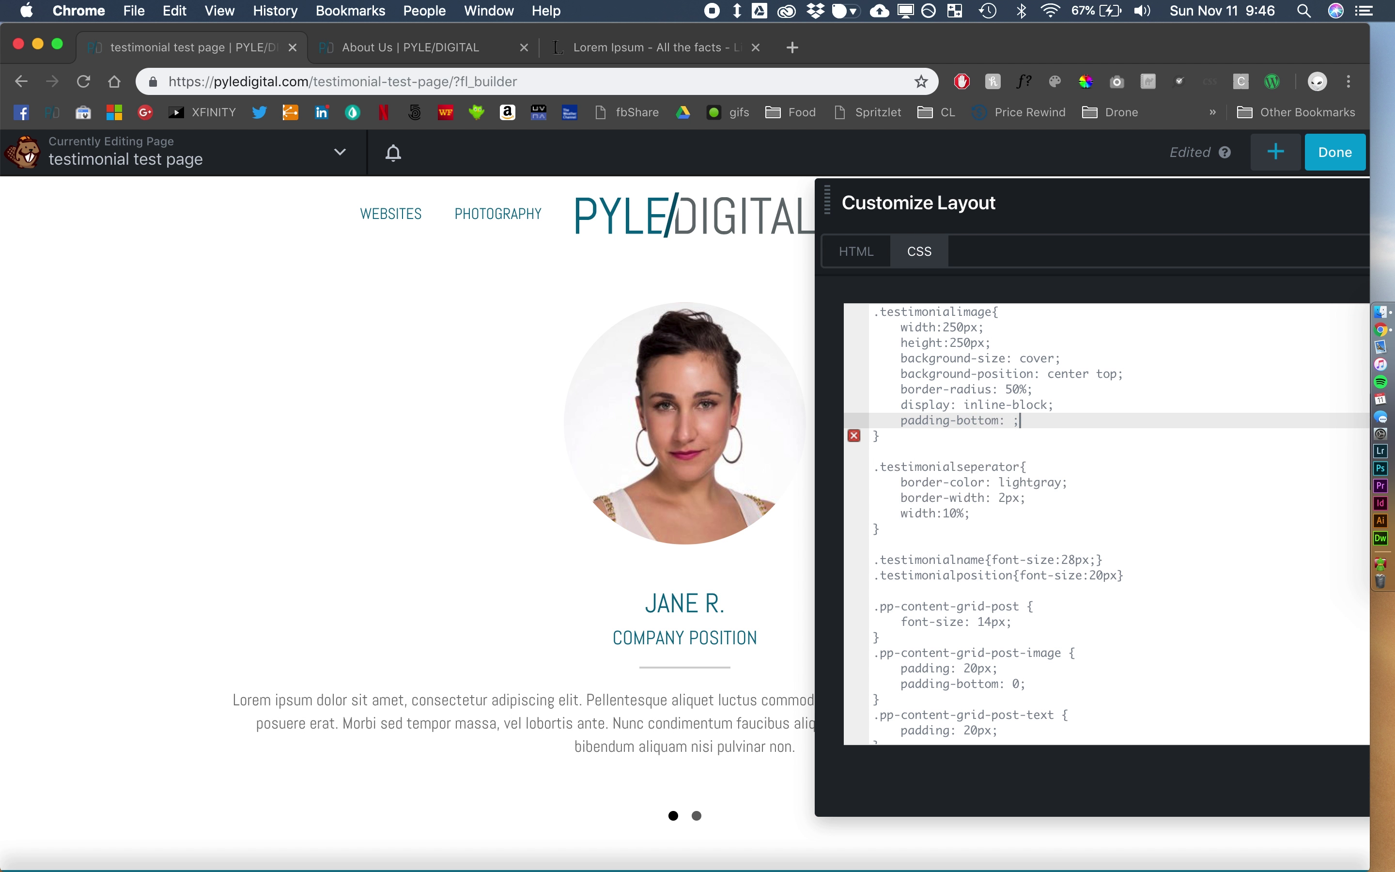
key("BackSpace")
type("0")
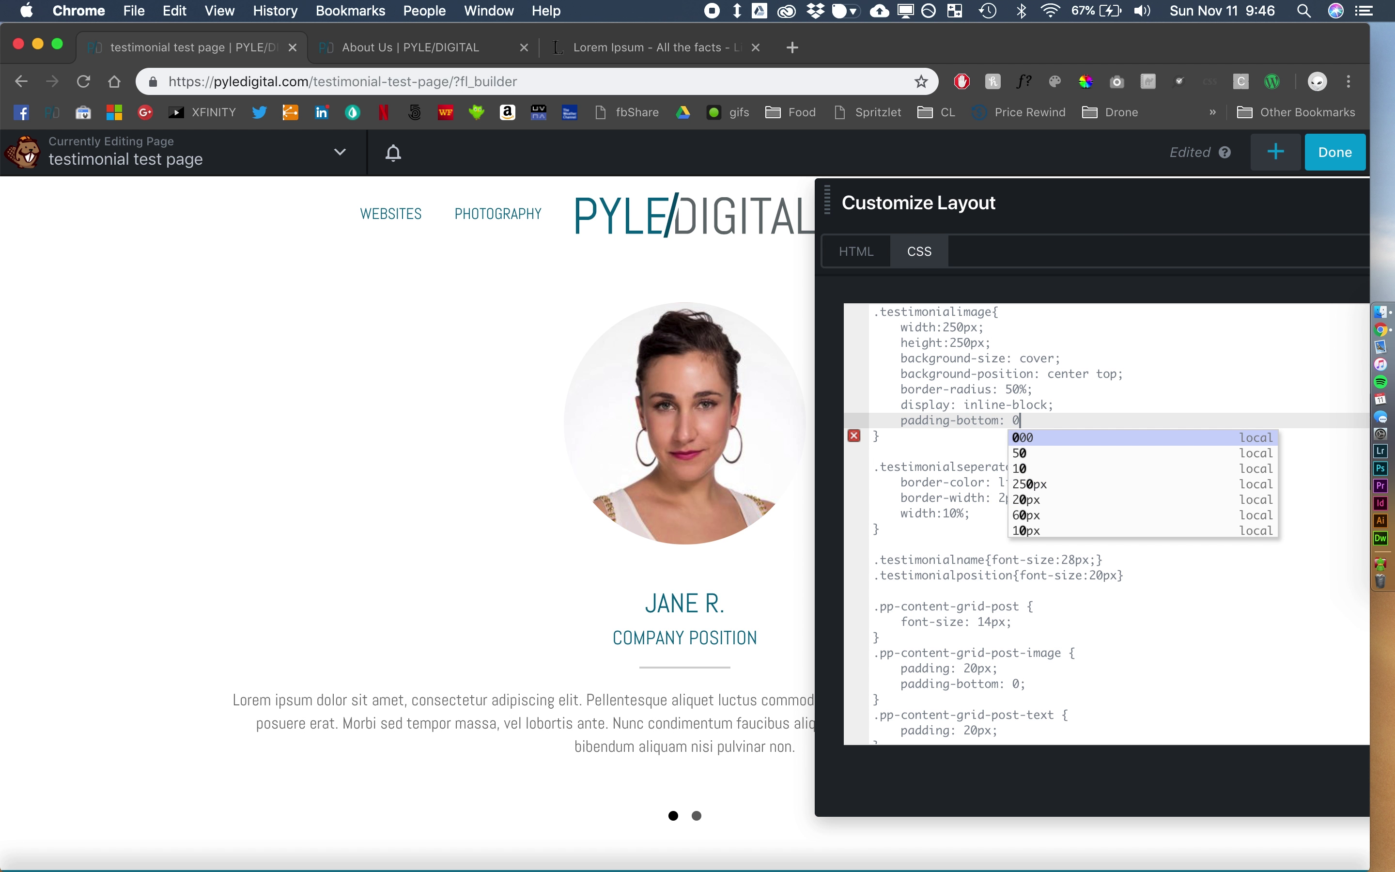
type(";")
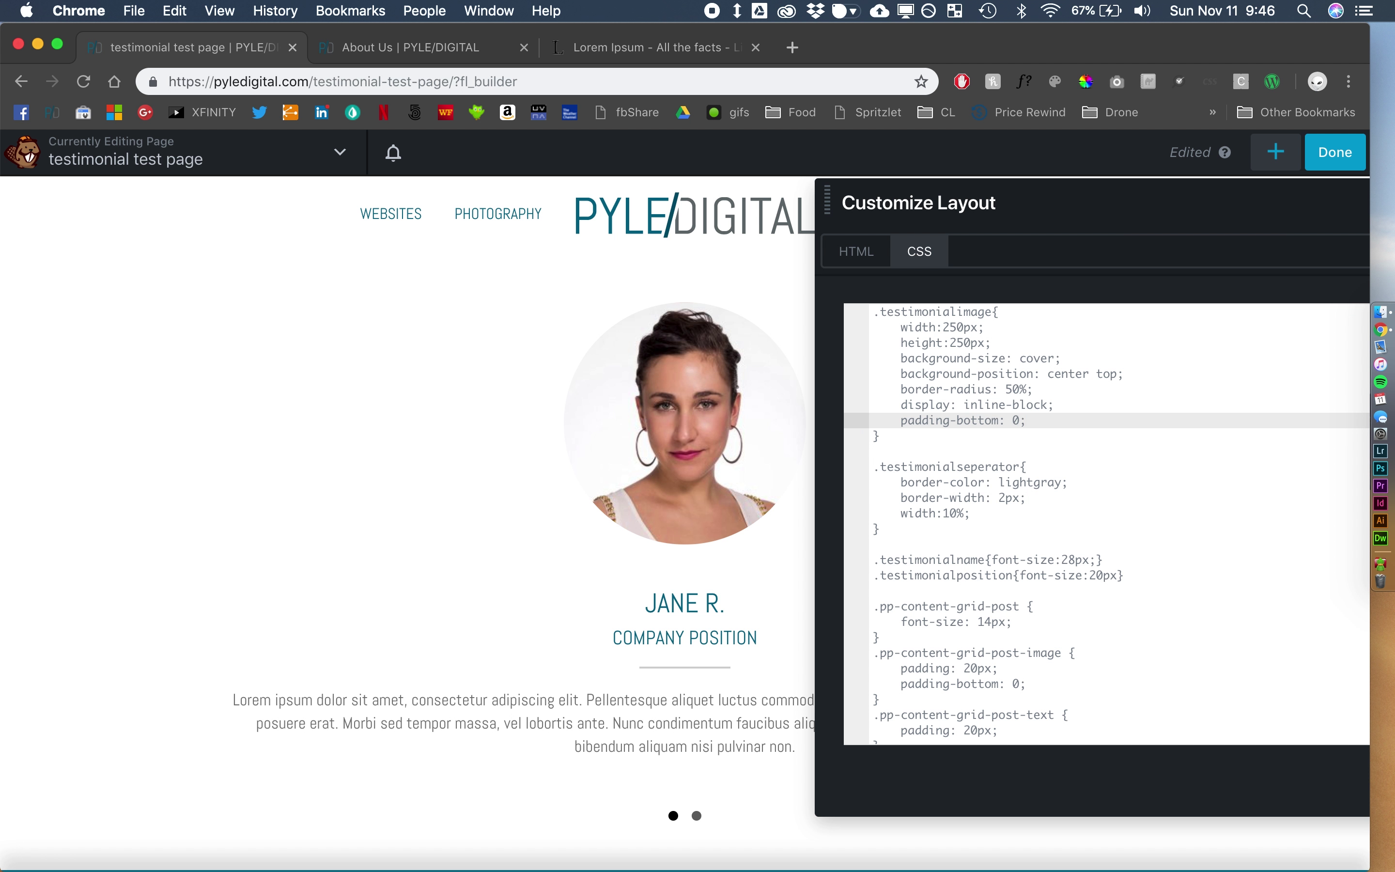
key("Return")
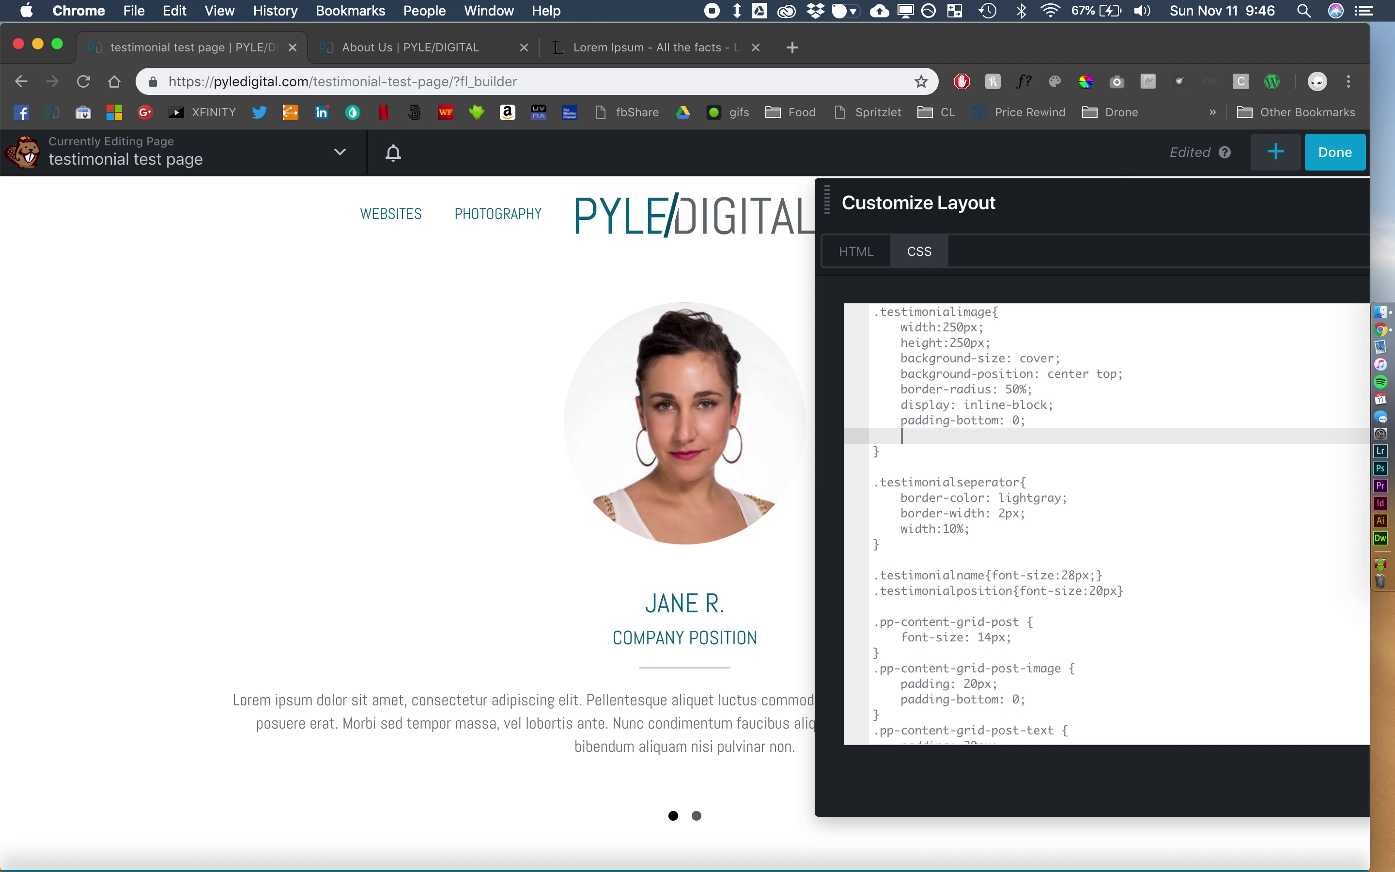
type("margin-bott")
key("Return")
type(":0;")
left_click(1006, 436)
type("-")
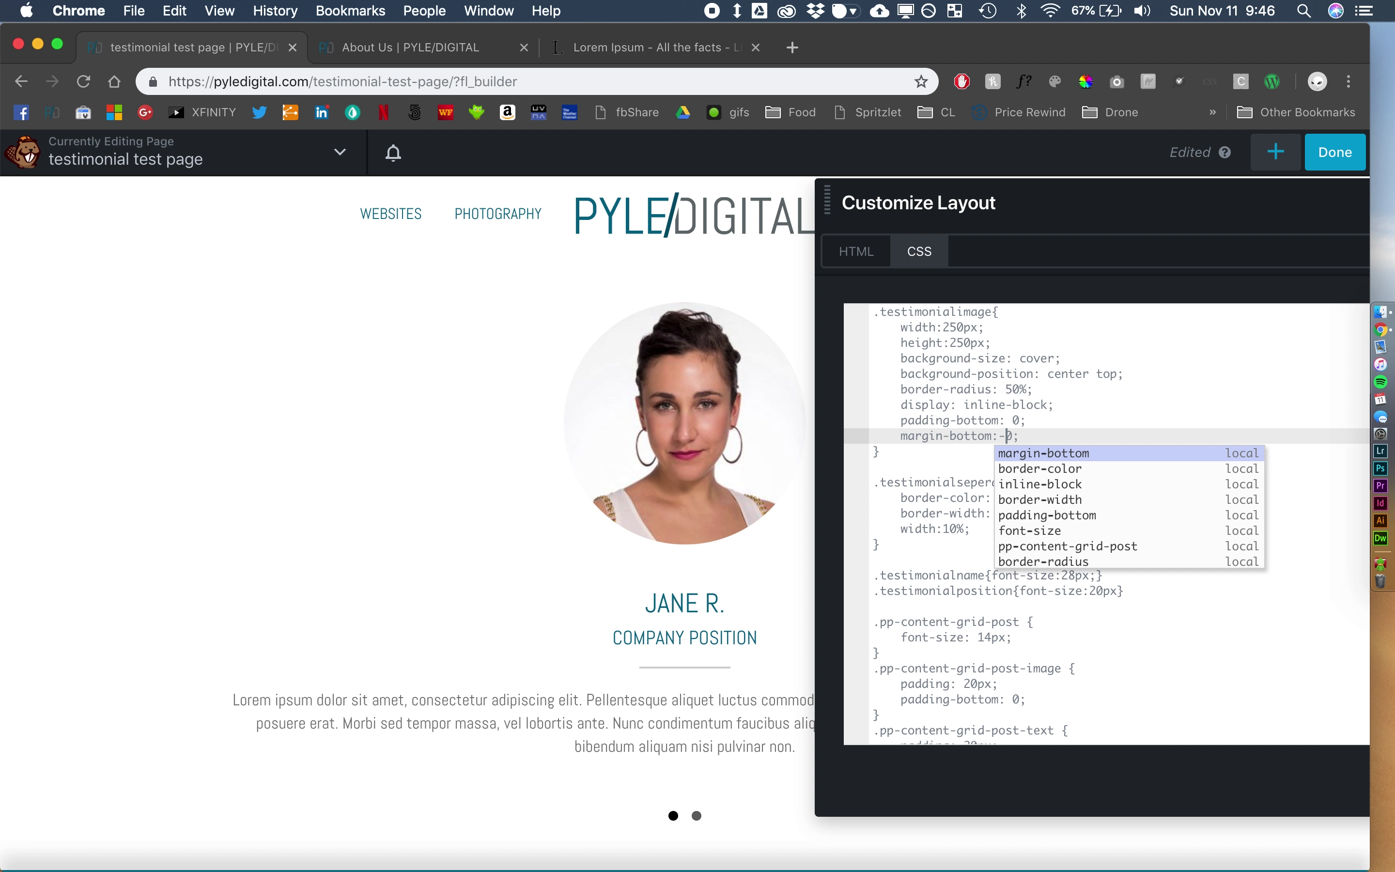
type("20")
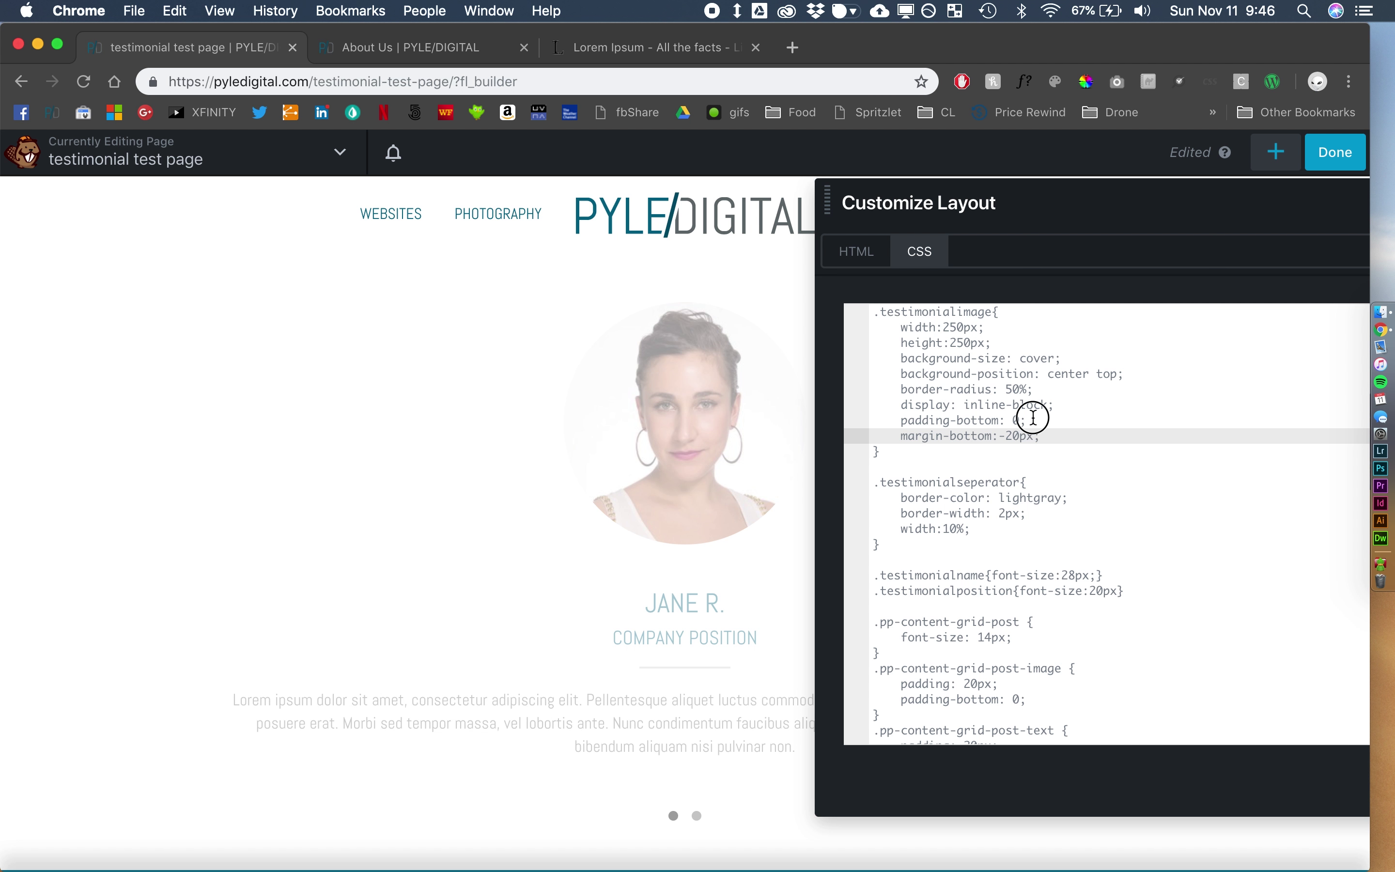
triple_click(1032, 420)
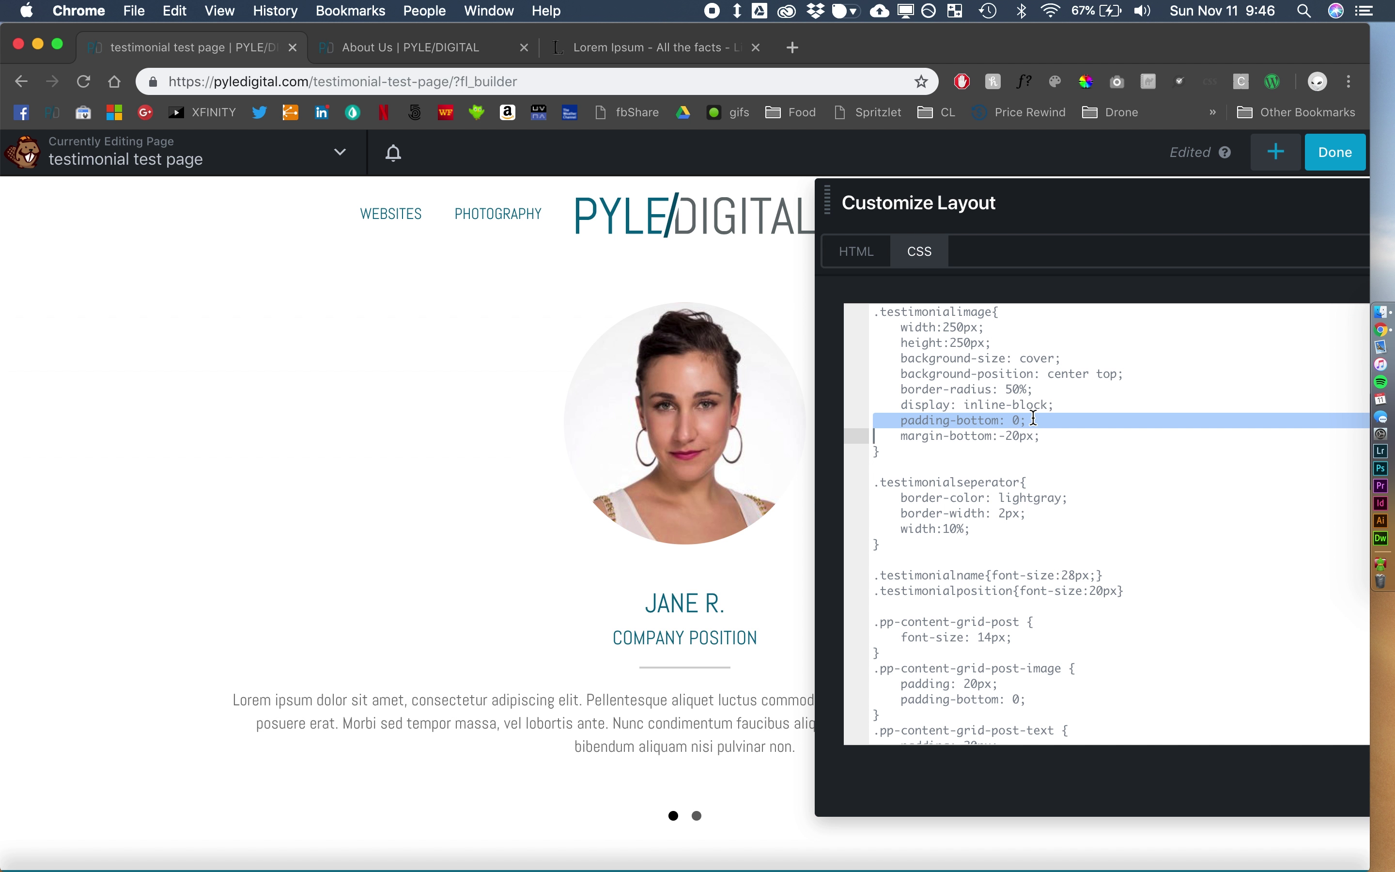
key("BackSpace")
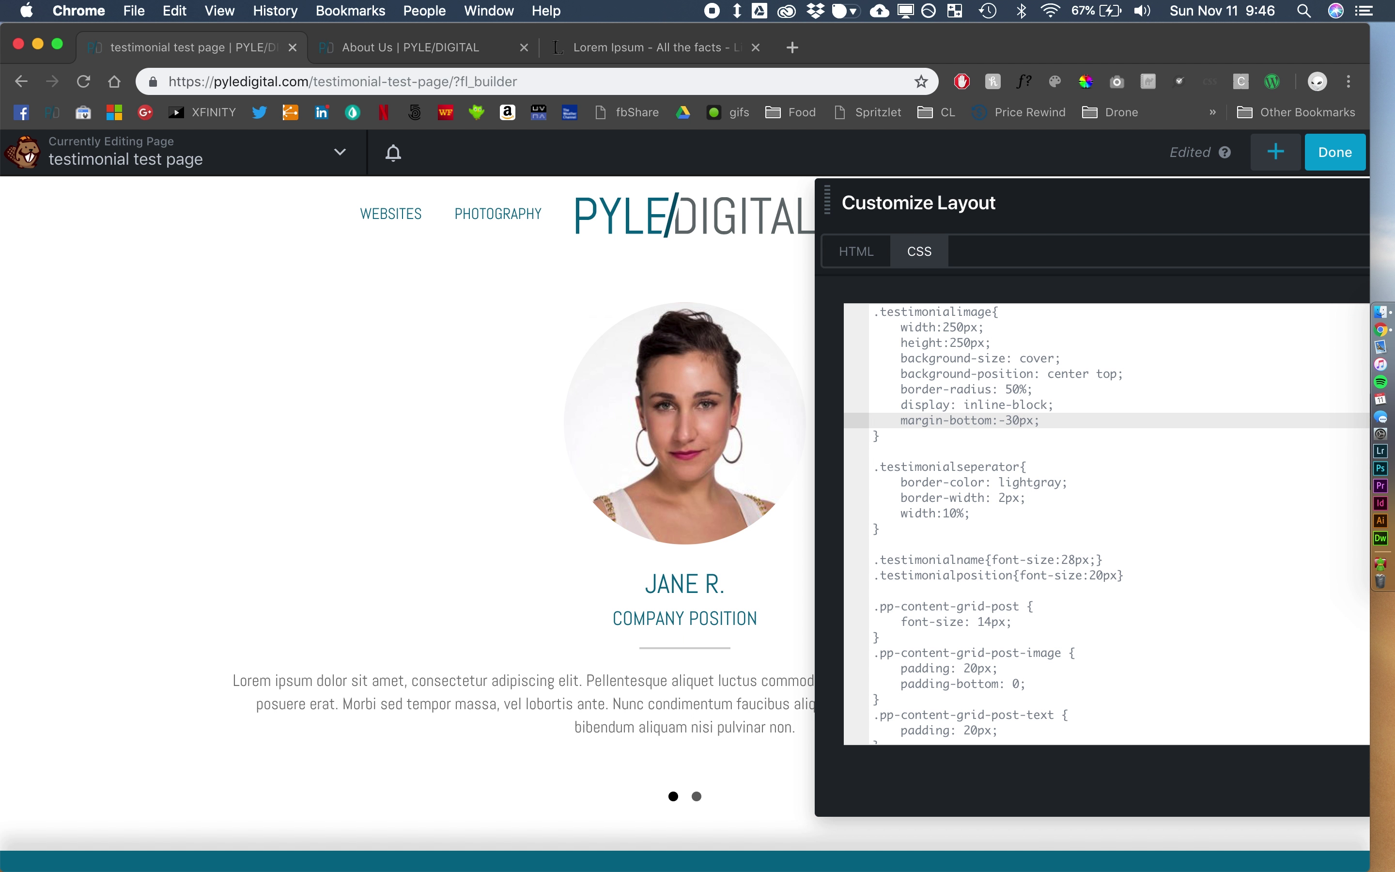
left_click(1013, 420)
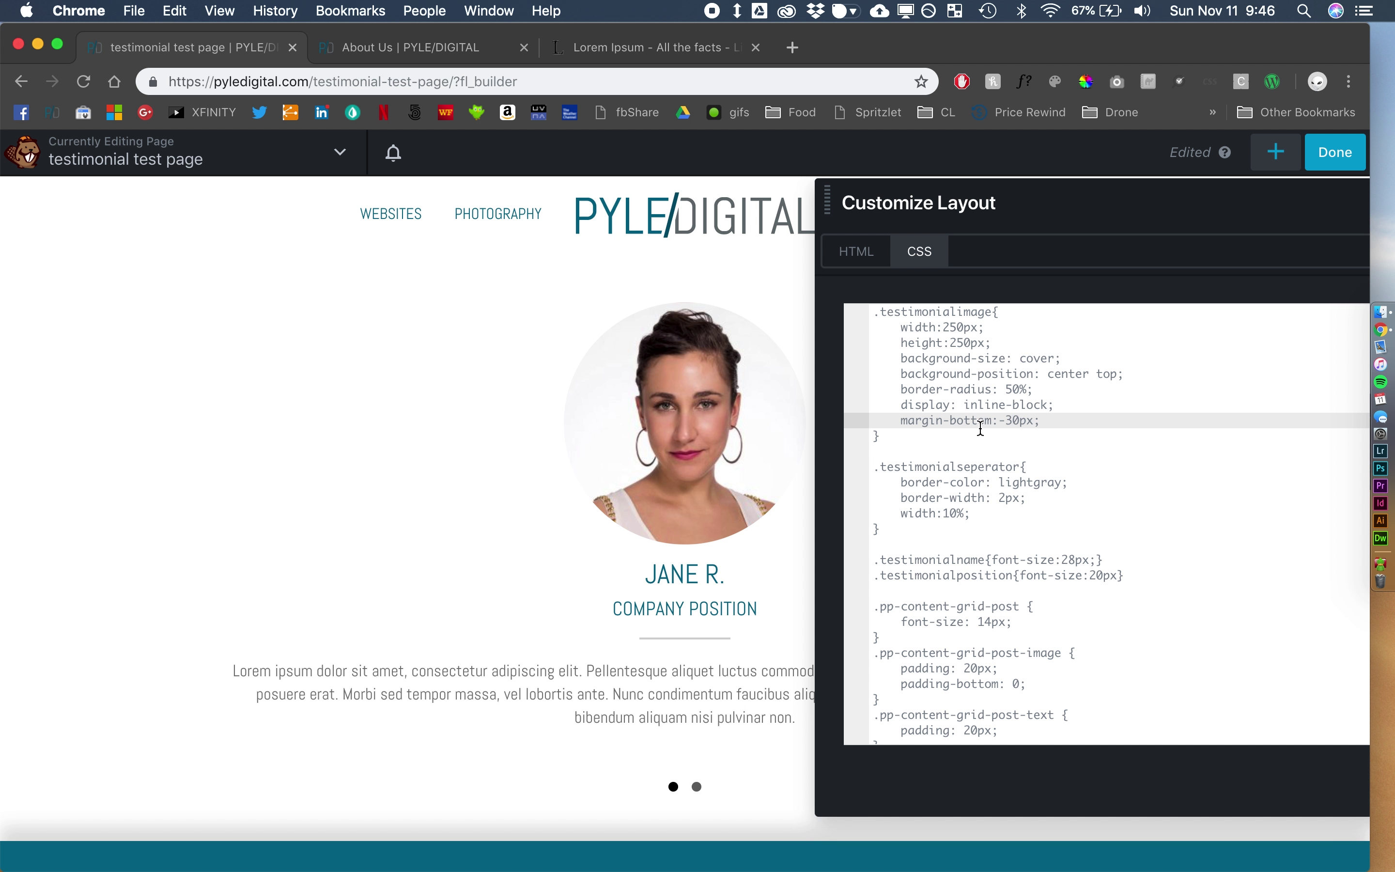
- Change the photo's width and height from 250px to 150px
double_click(962, 327)
type("200px")
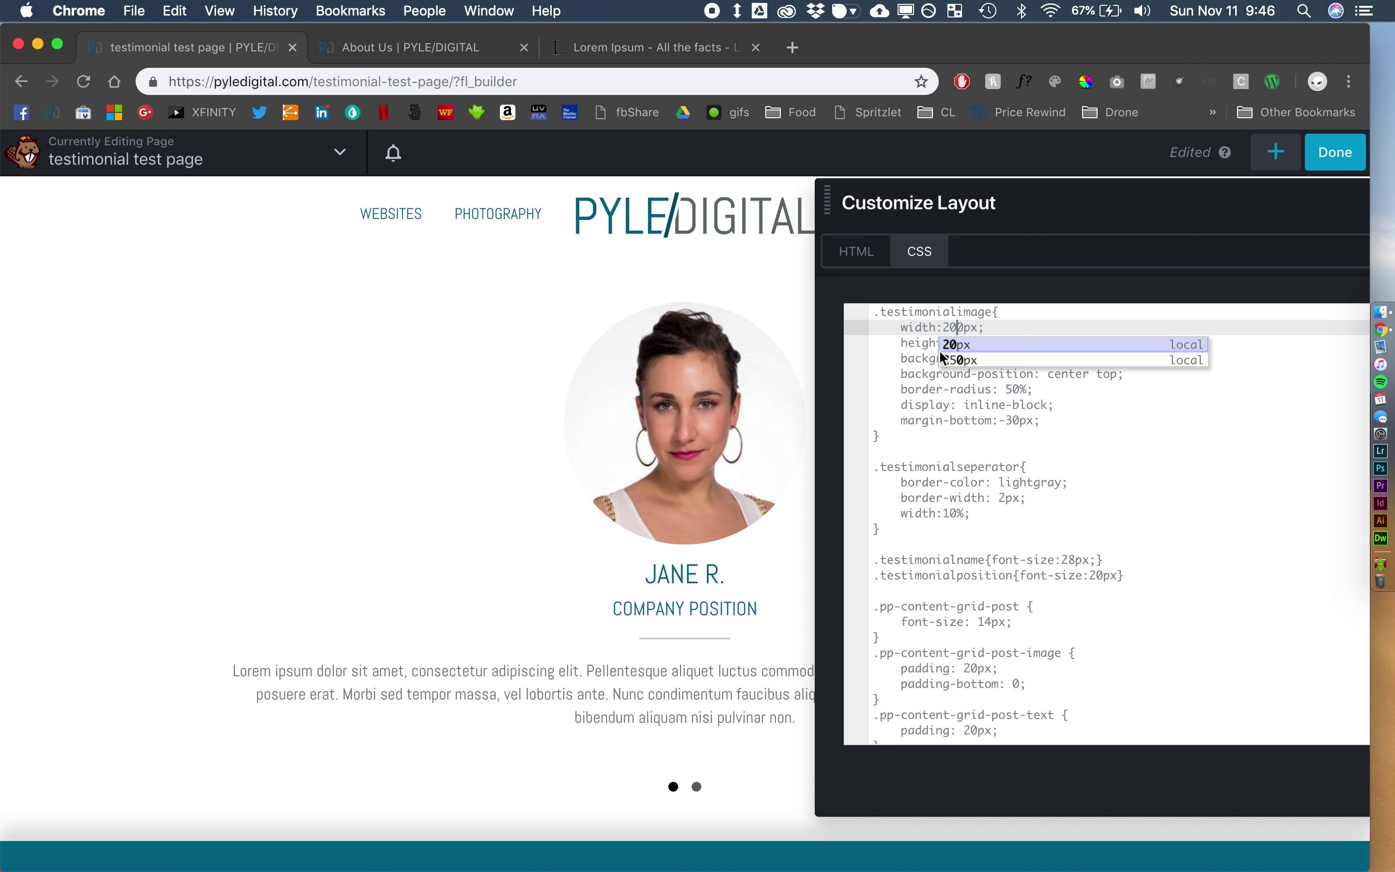
left_click(918, 344)
left_click(964, 343)
key("BackSpace")
type("00px;")
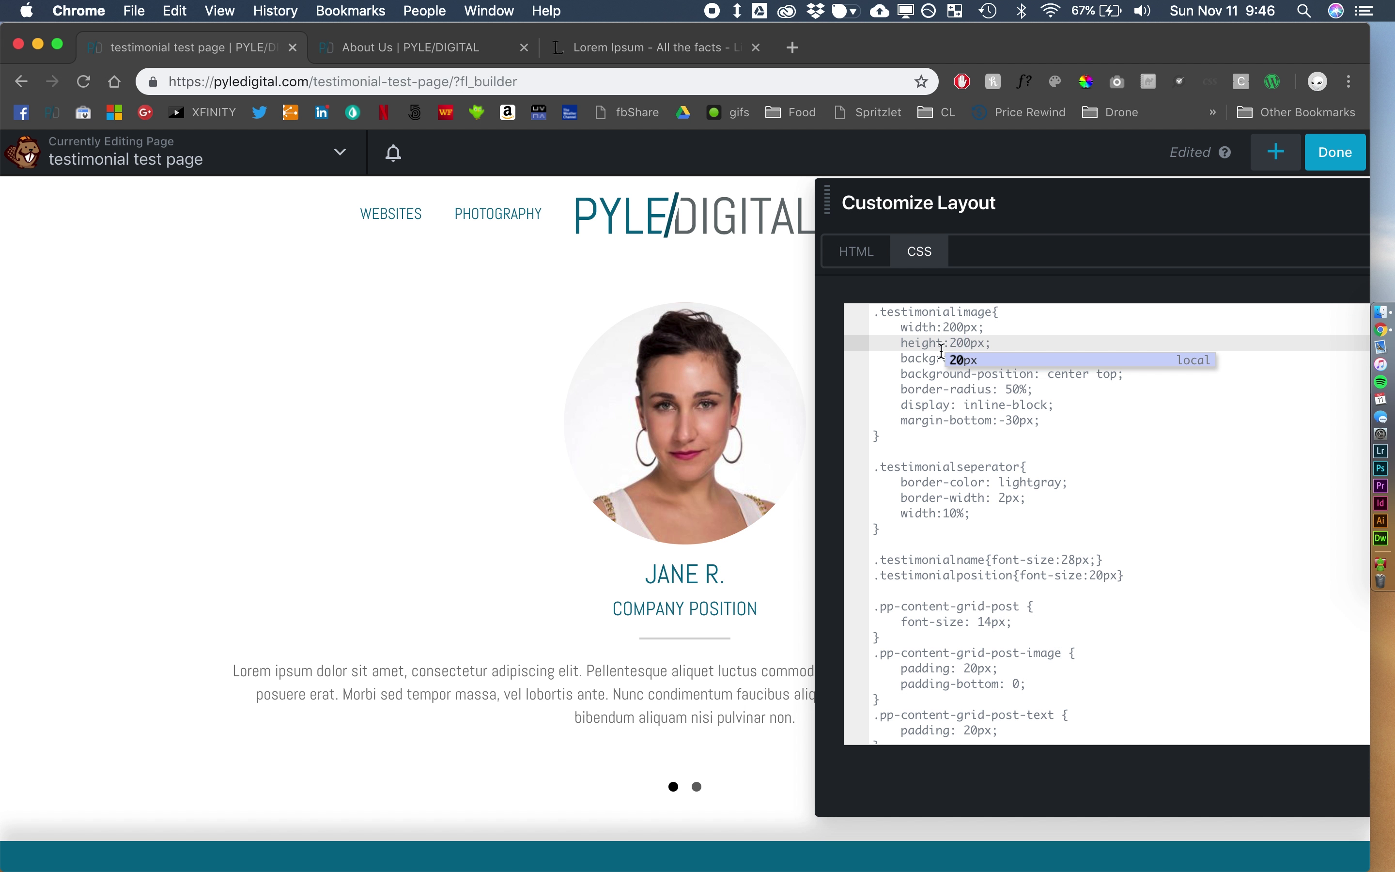
left_click(930, 354)
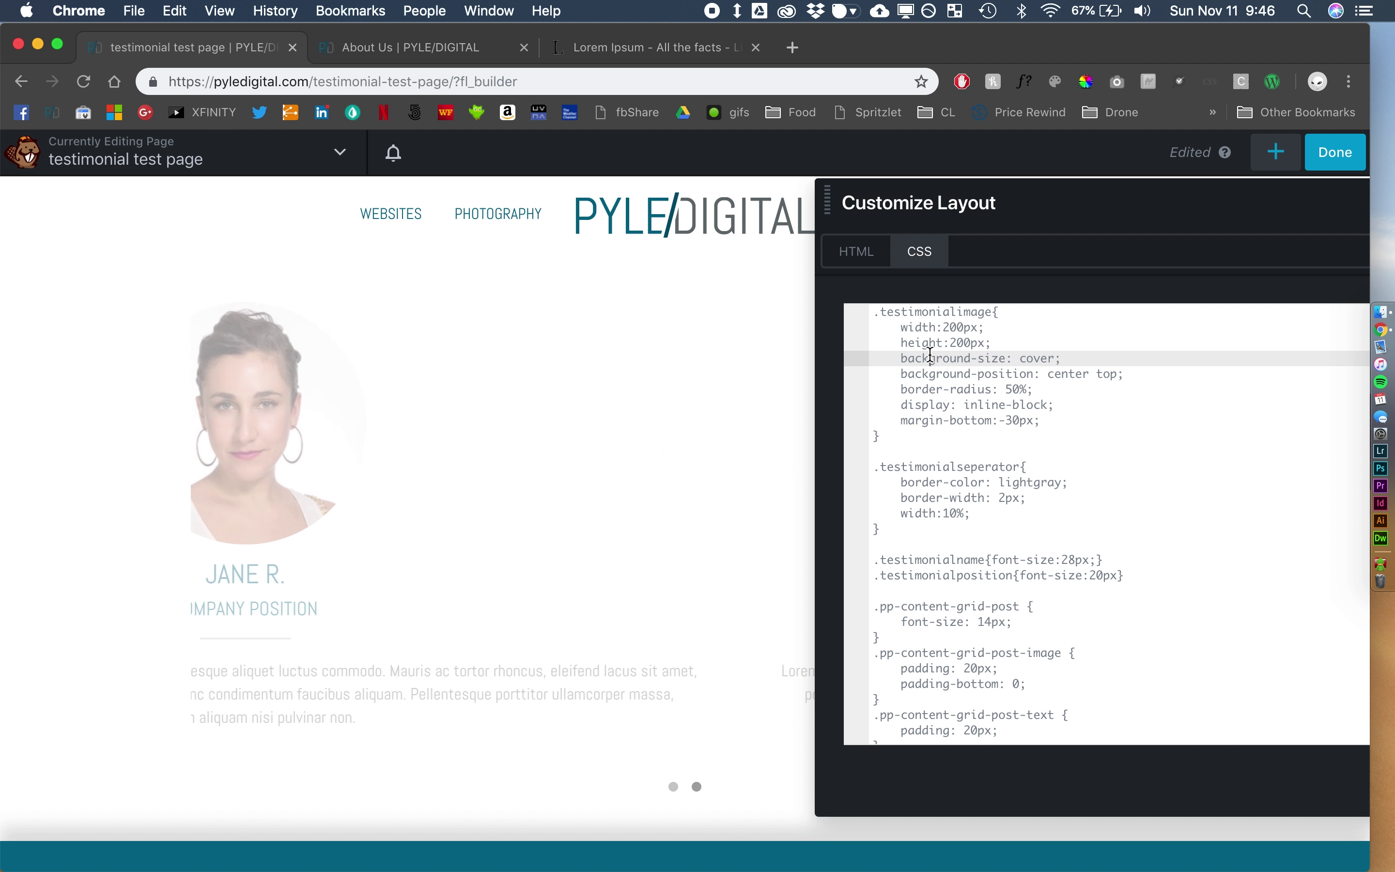
double_click(954, 327)
type("150px")
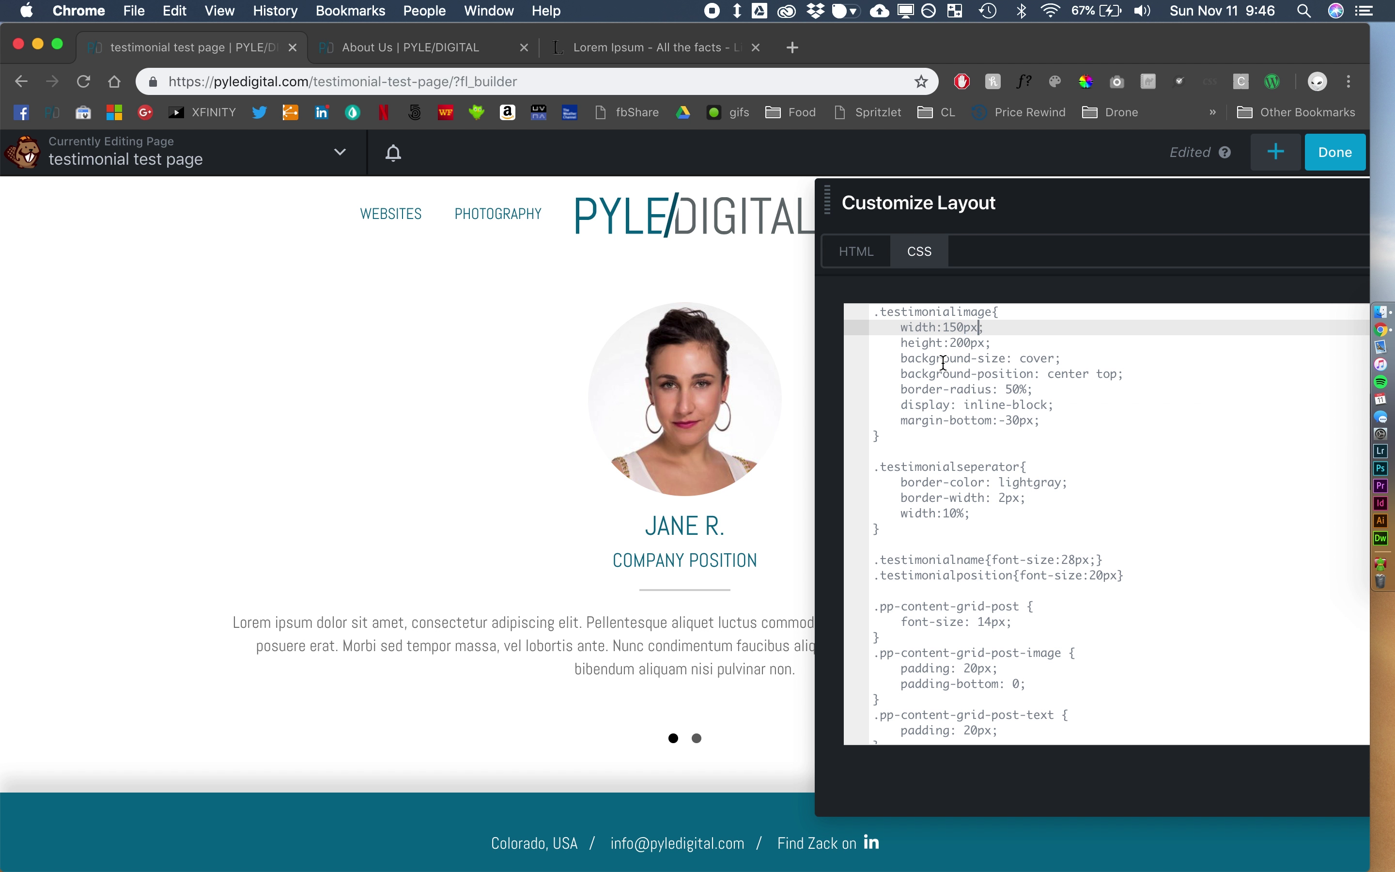
double_click(964, 342)
type("150px")
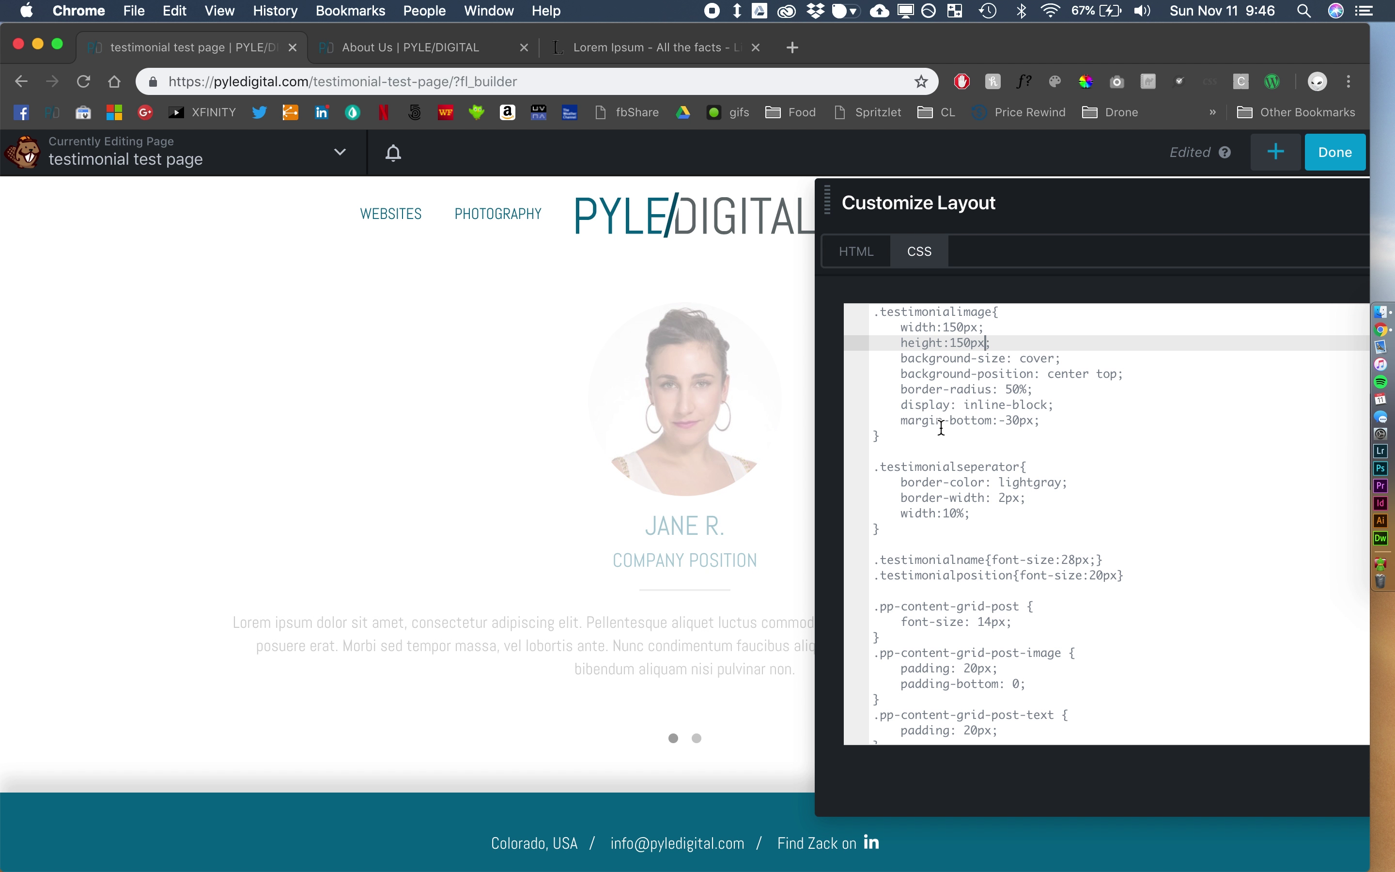
- Add 'border: 3px solid lightgray' below margin-bottom in the .testimonialimage rule
left_click(1053, 421)
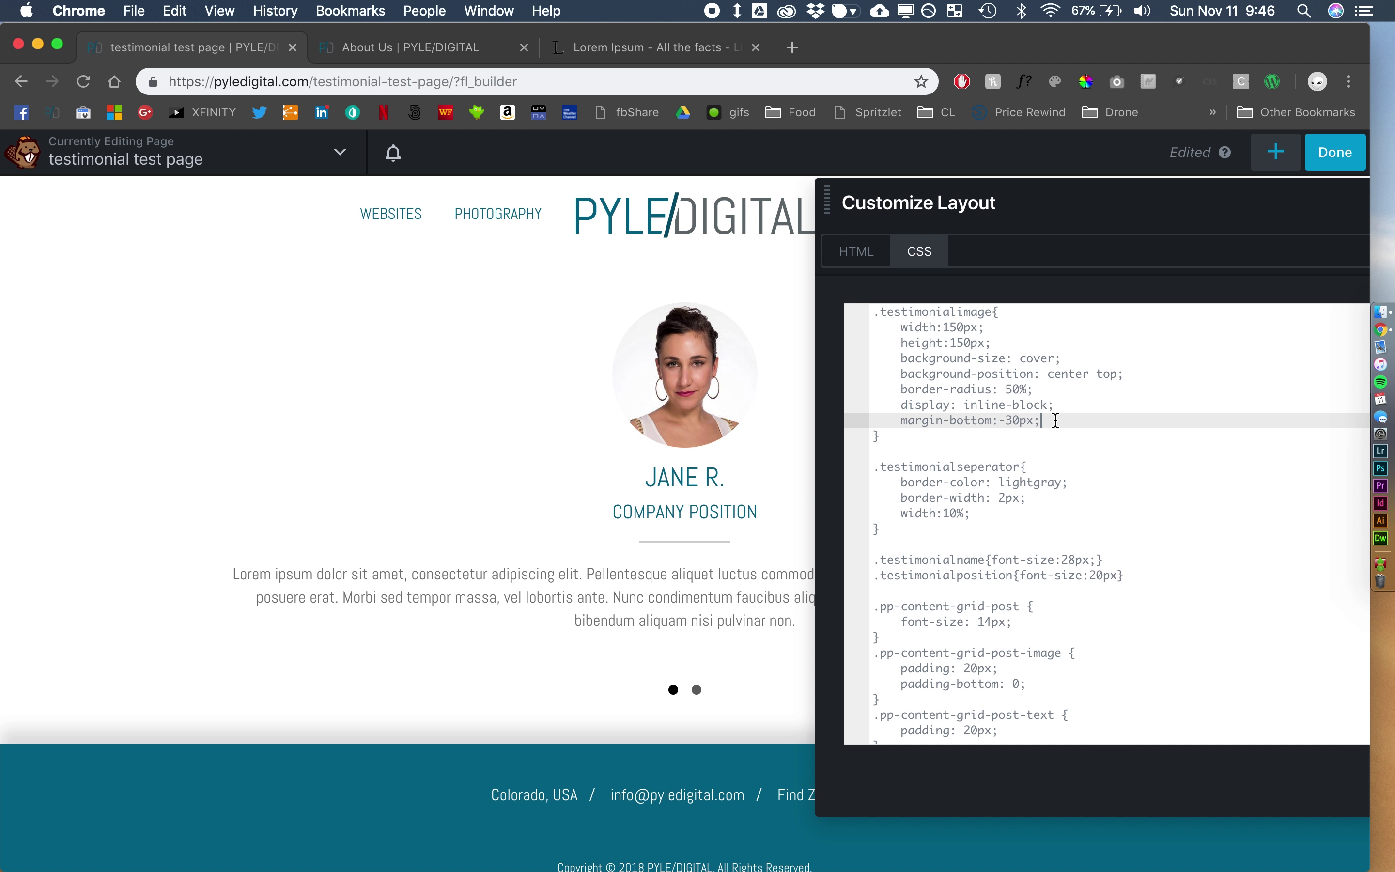
key("Return")
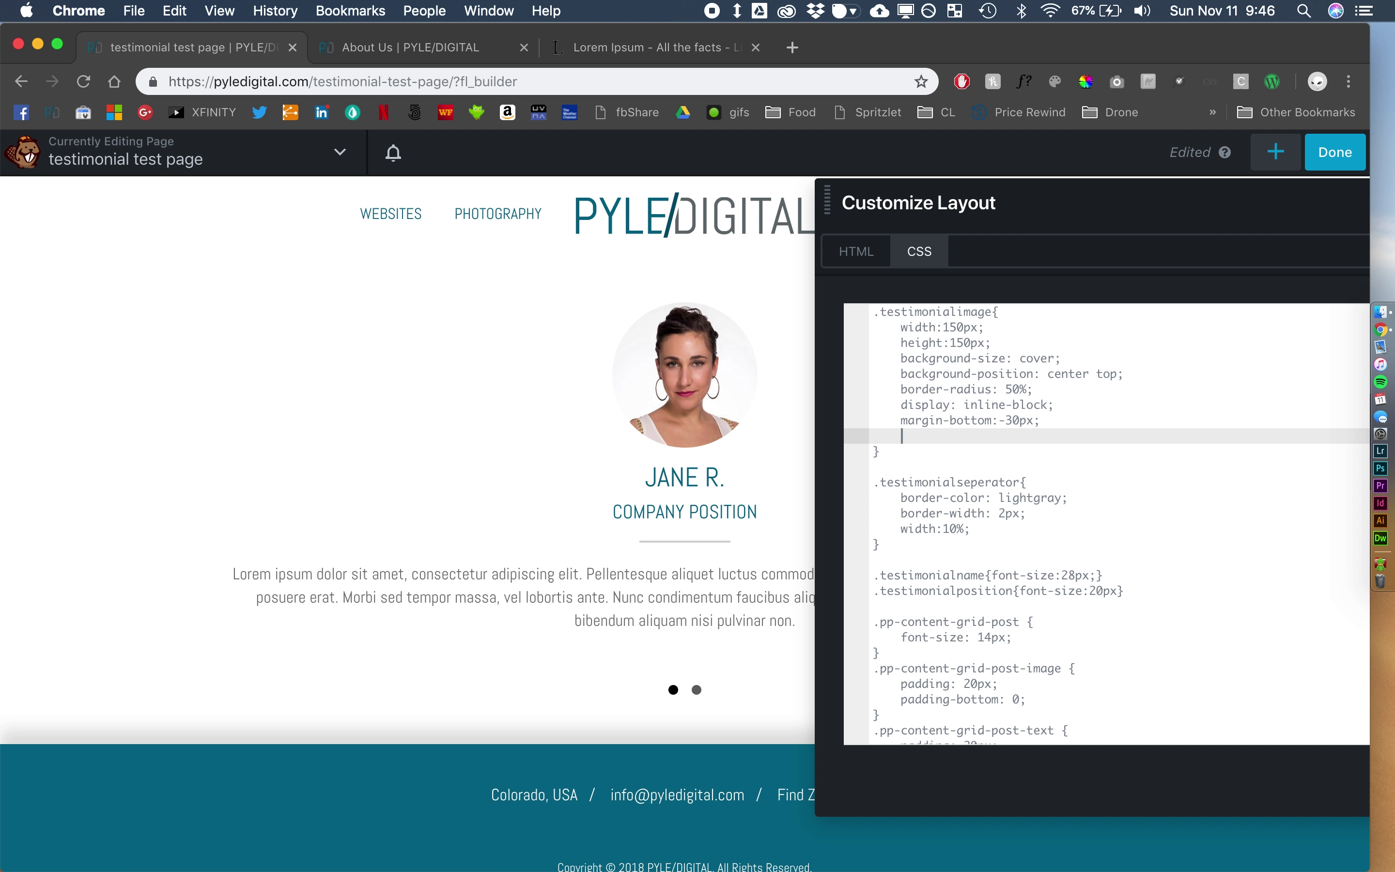
left_click(958, 328)
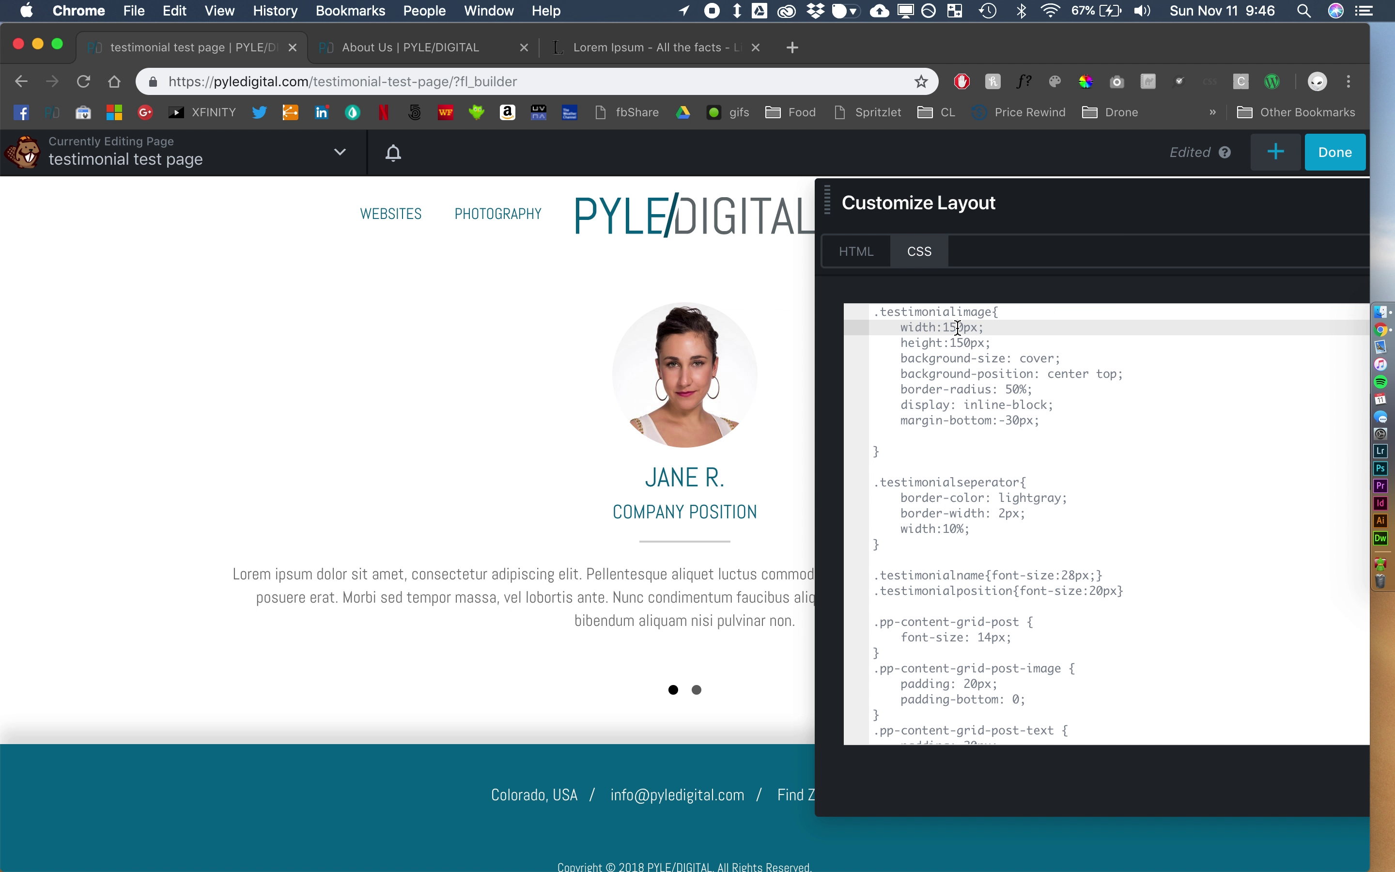
left_click(962, 343)
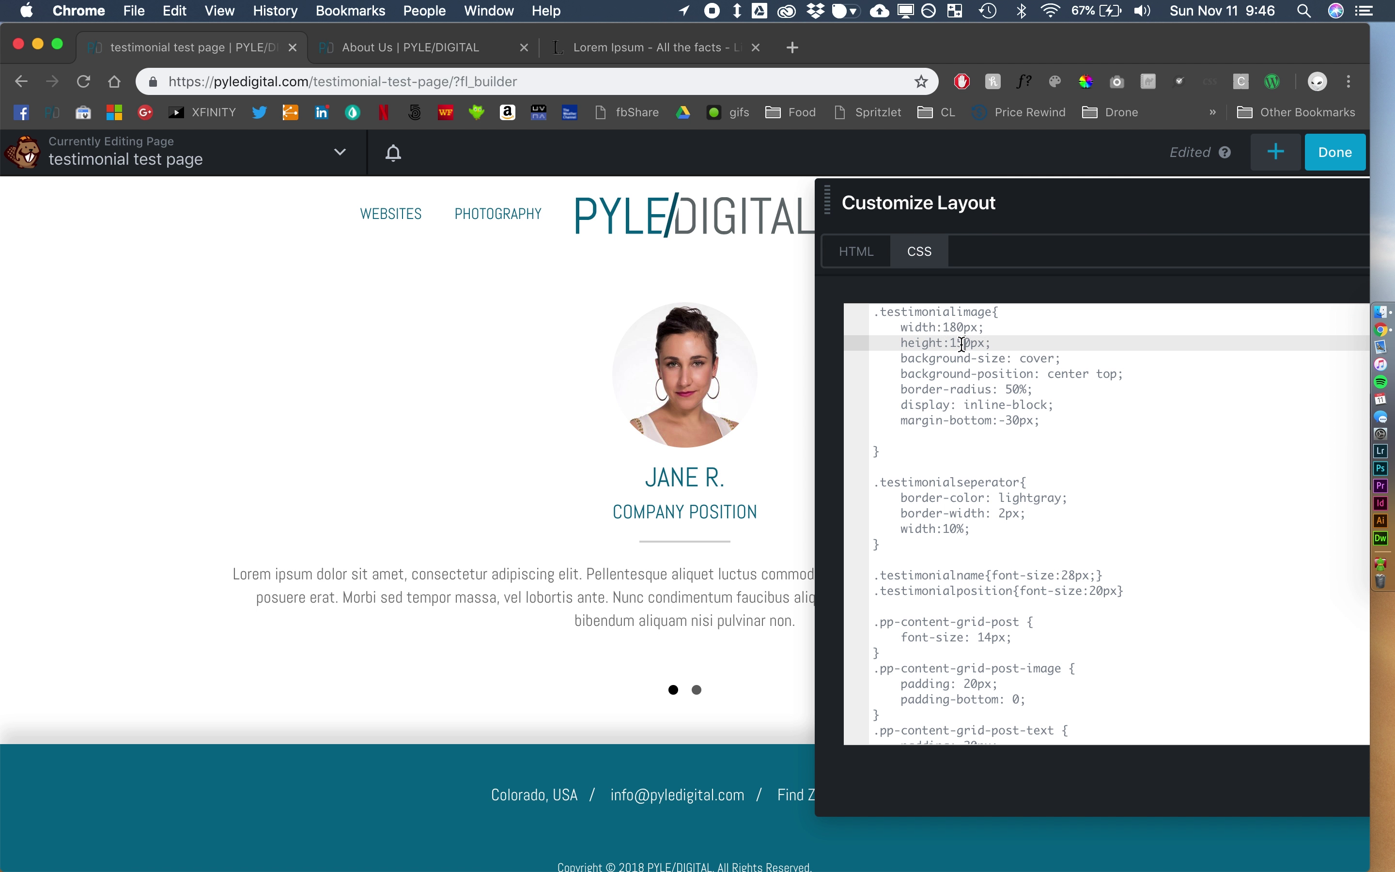
left_click(993, 433)
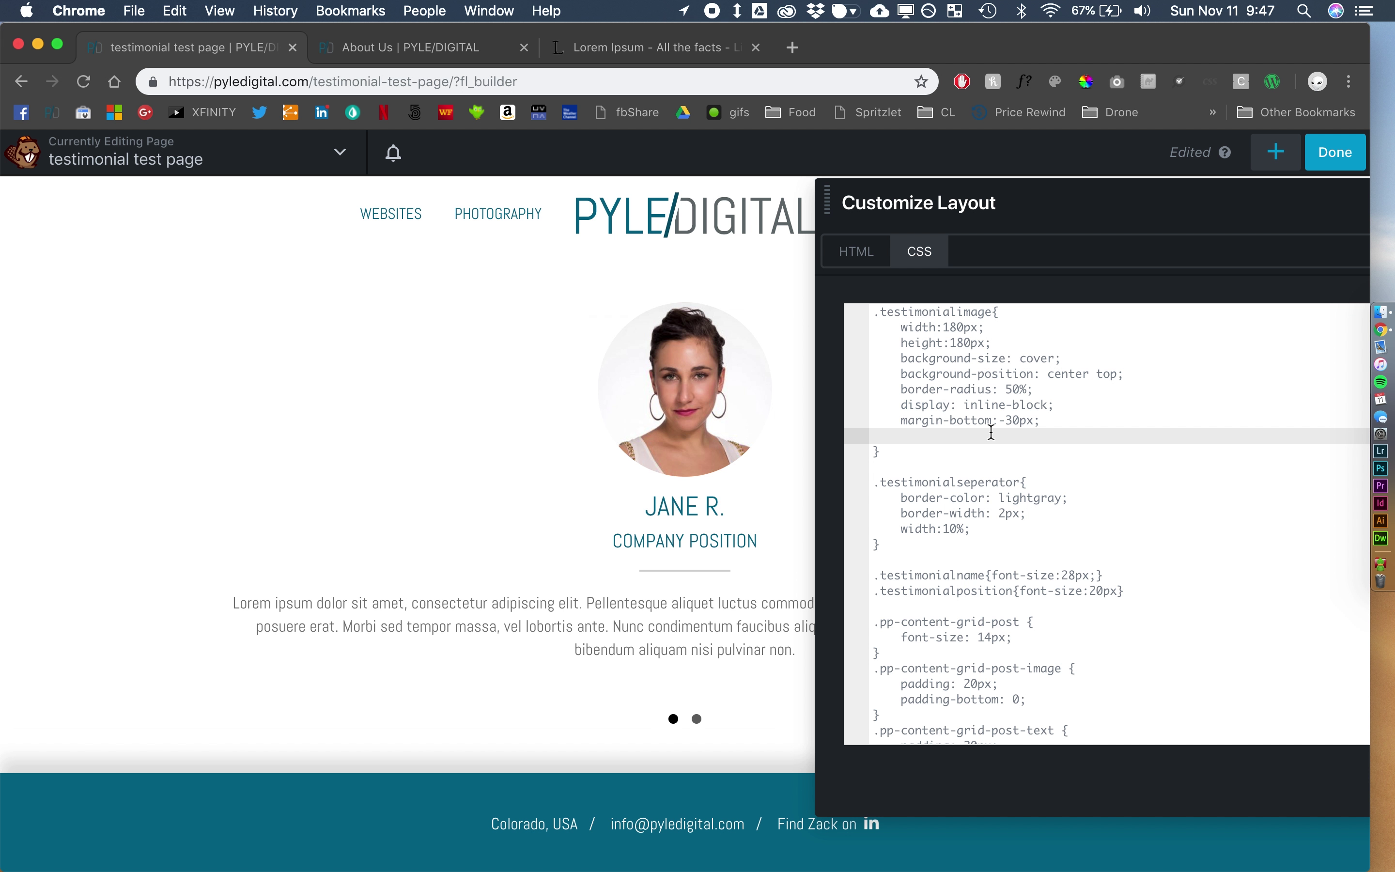
type("border")
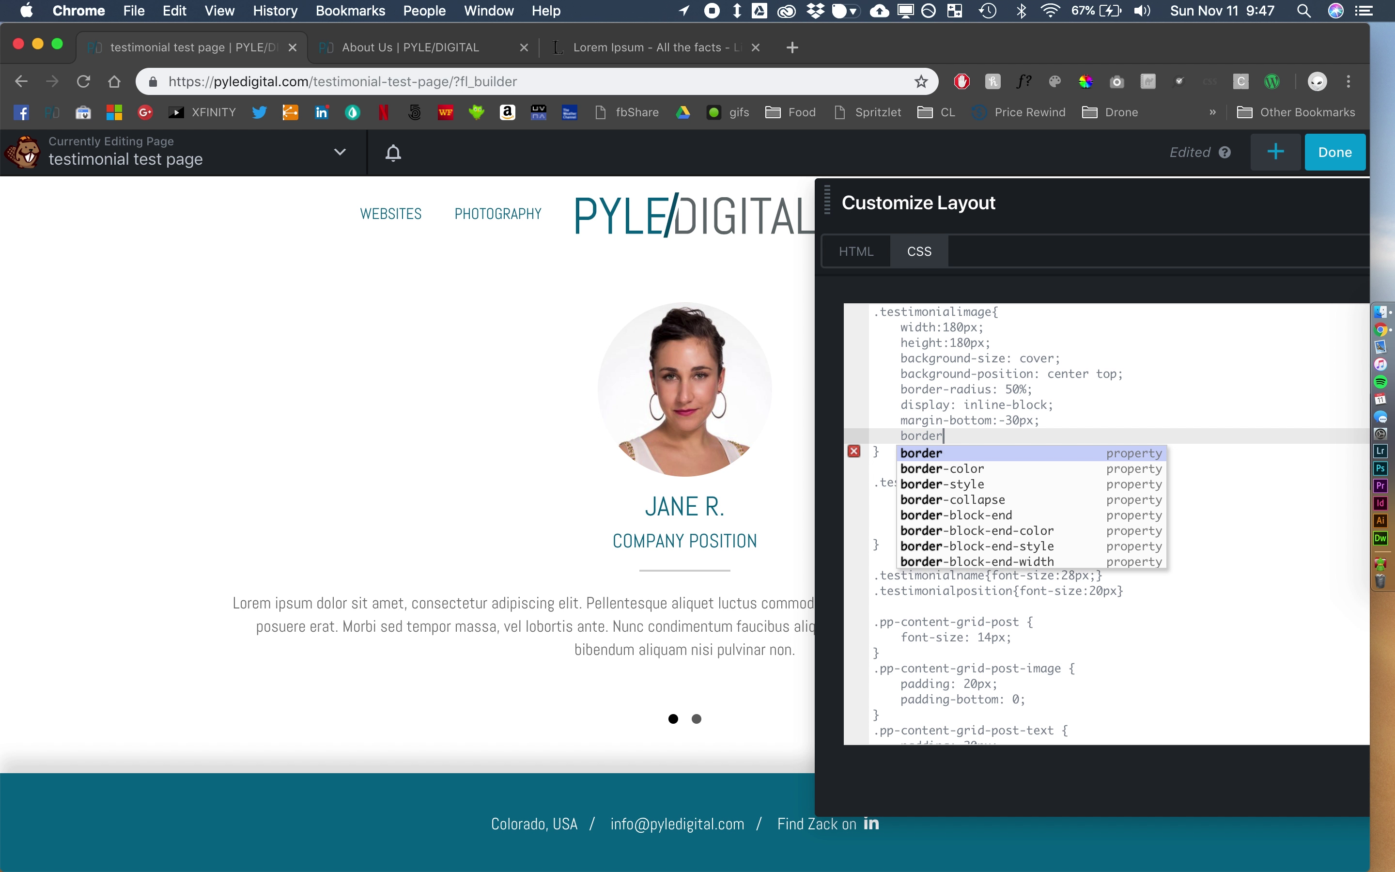
type(": 5px solid ")
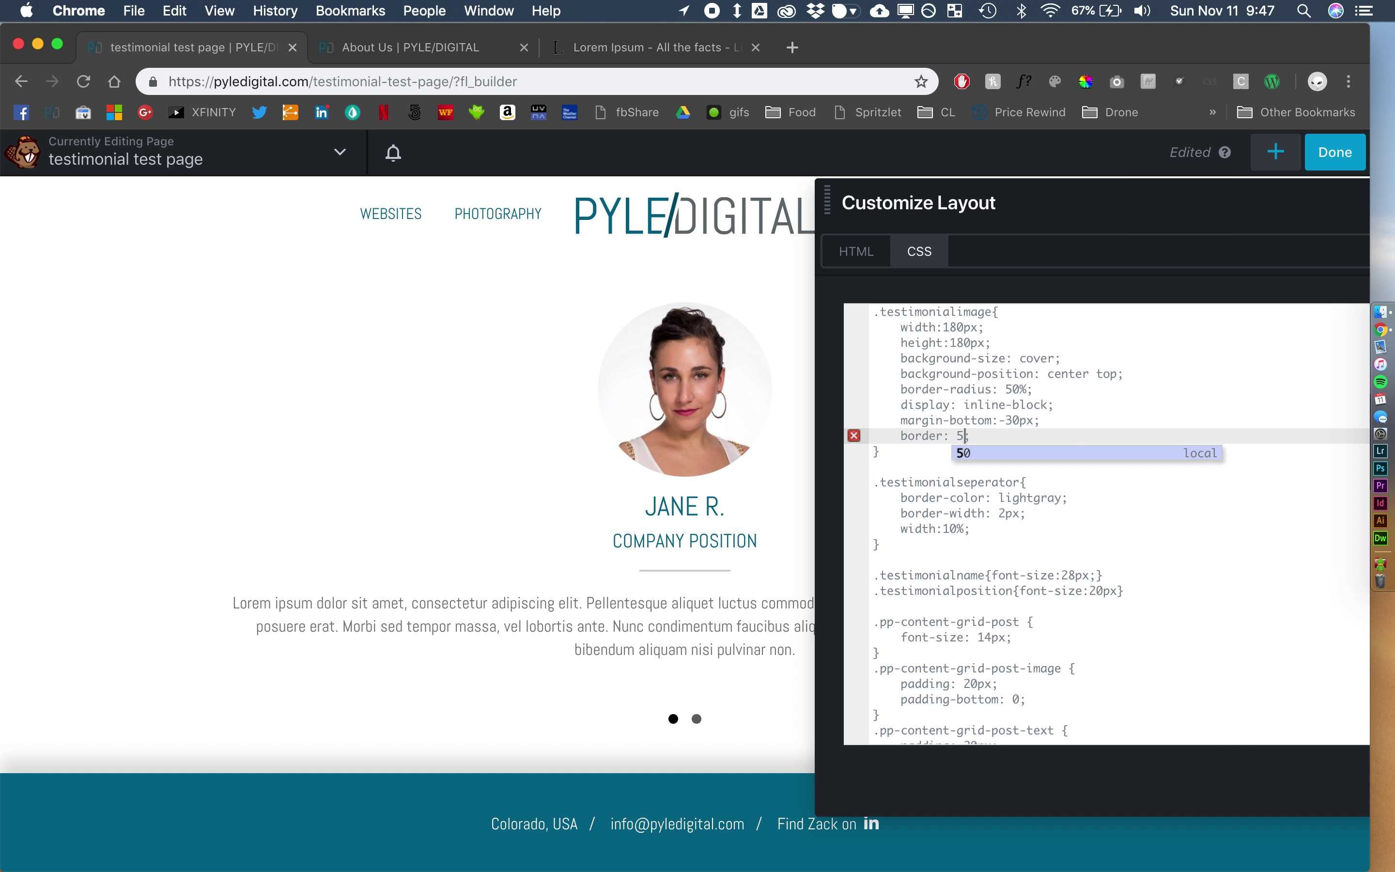
type("lightgray")
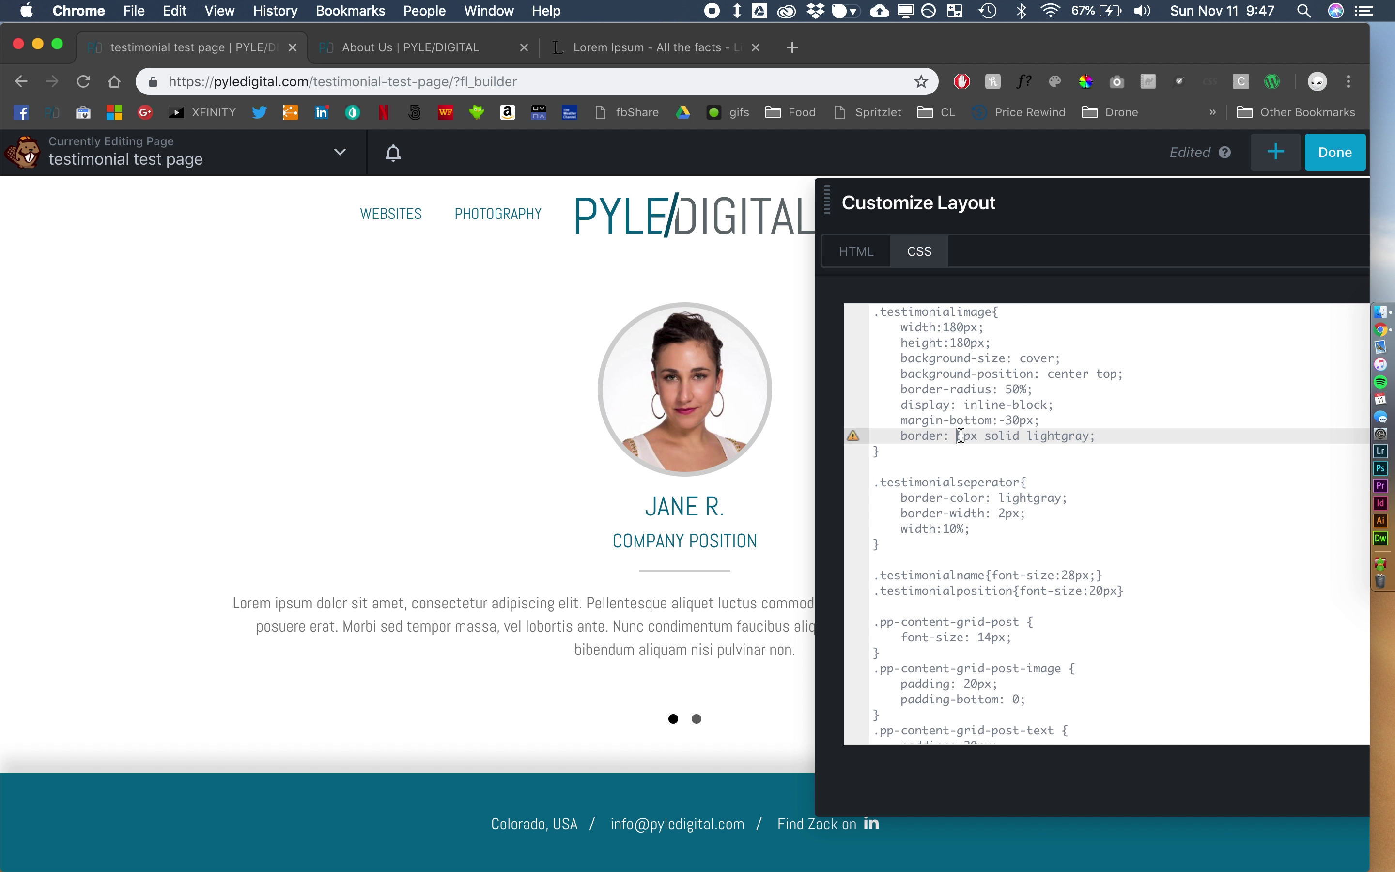
key("BackSpace")
type("3")
left_click(965, 476)
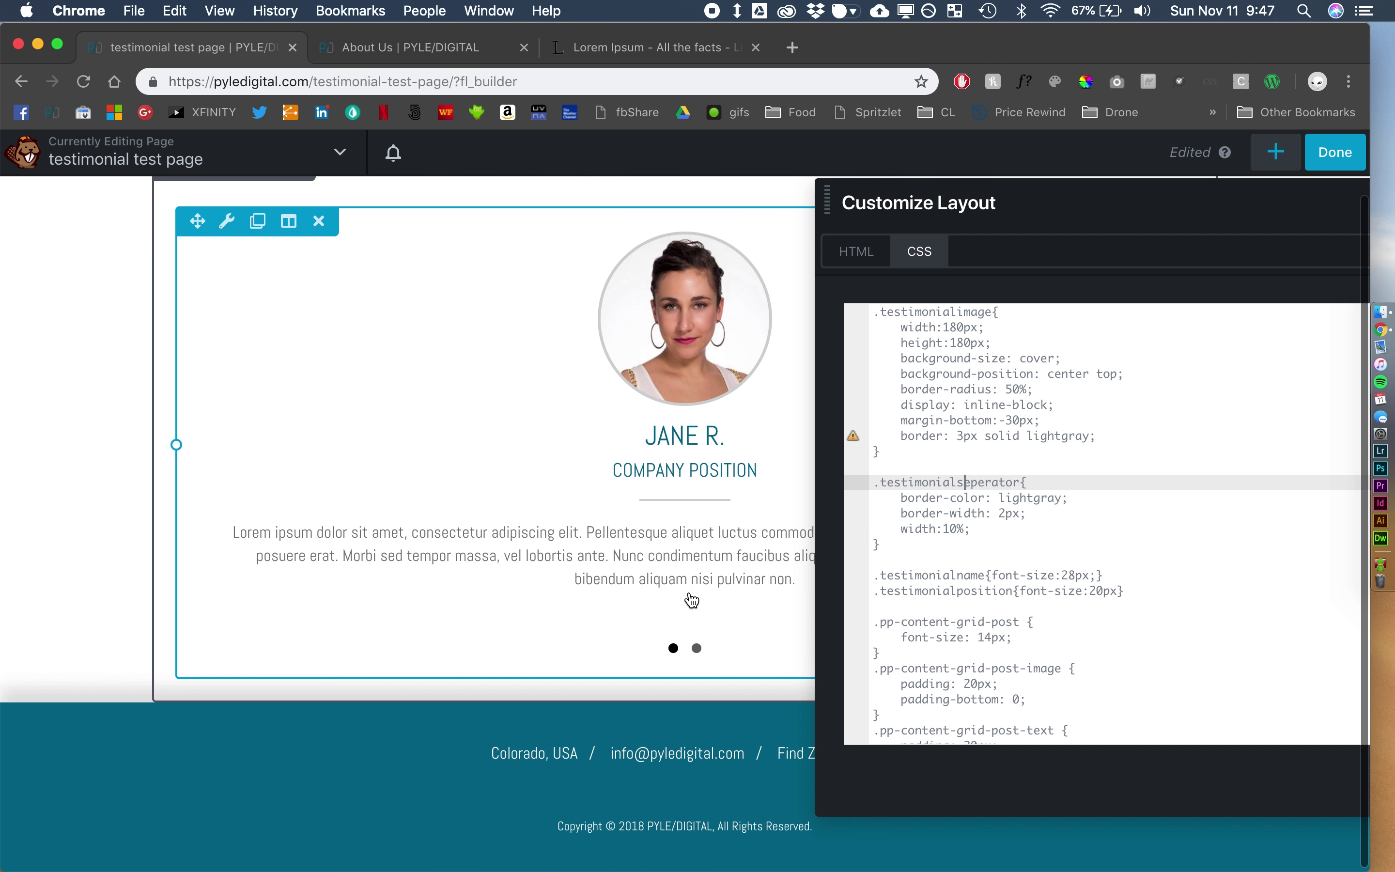
- Delete the unused default .pp-content-grid CSS rules and leftover blank lines
left_click_drag(1107, 221, 992, 218)
scroll(834, 528, "down", 3)
left_click_drag(780, 467, 1061, 809)
key("BackSpace")
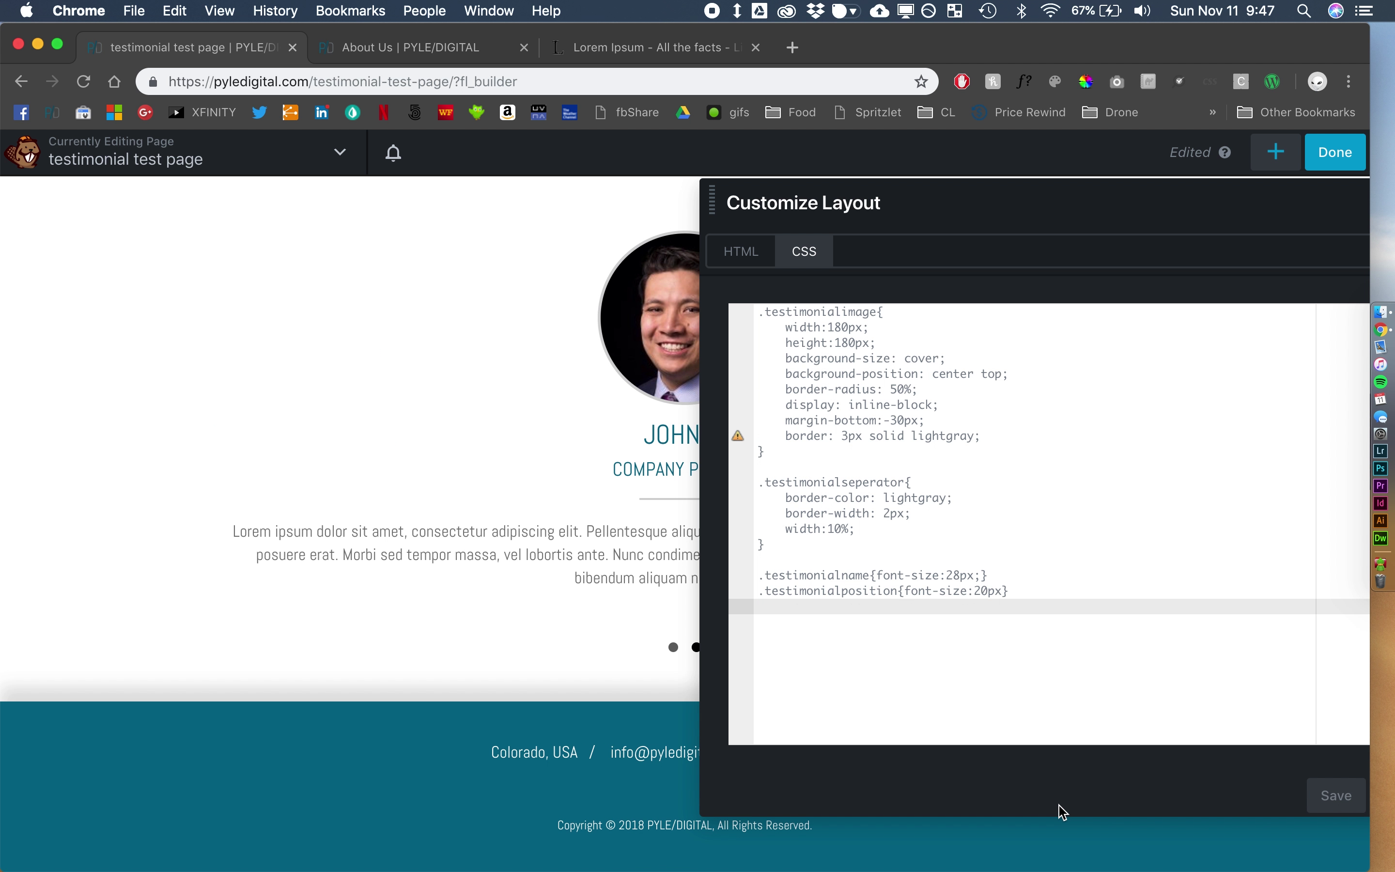
left_click(776, 559)
key("BackSpace")
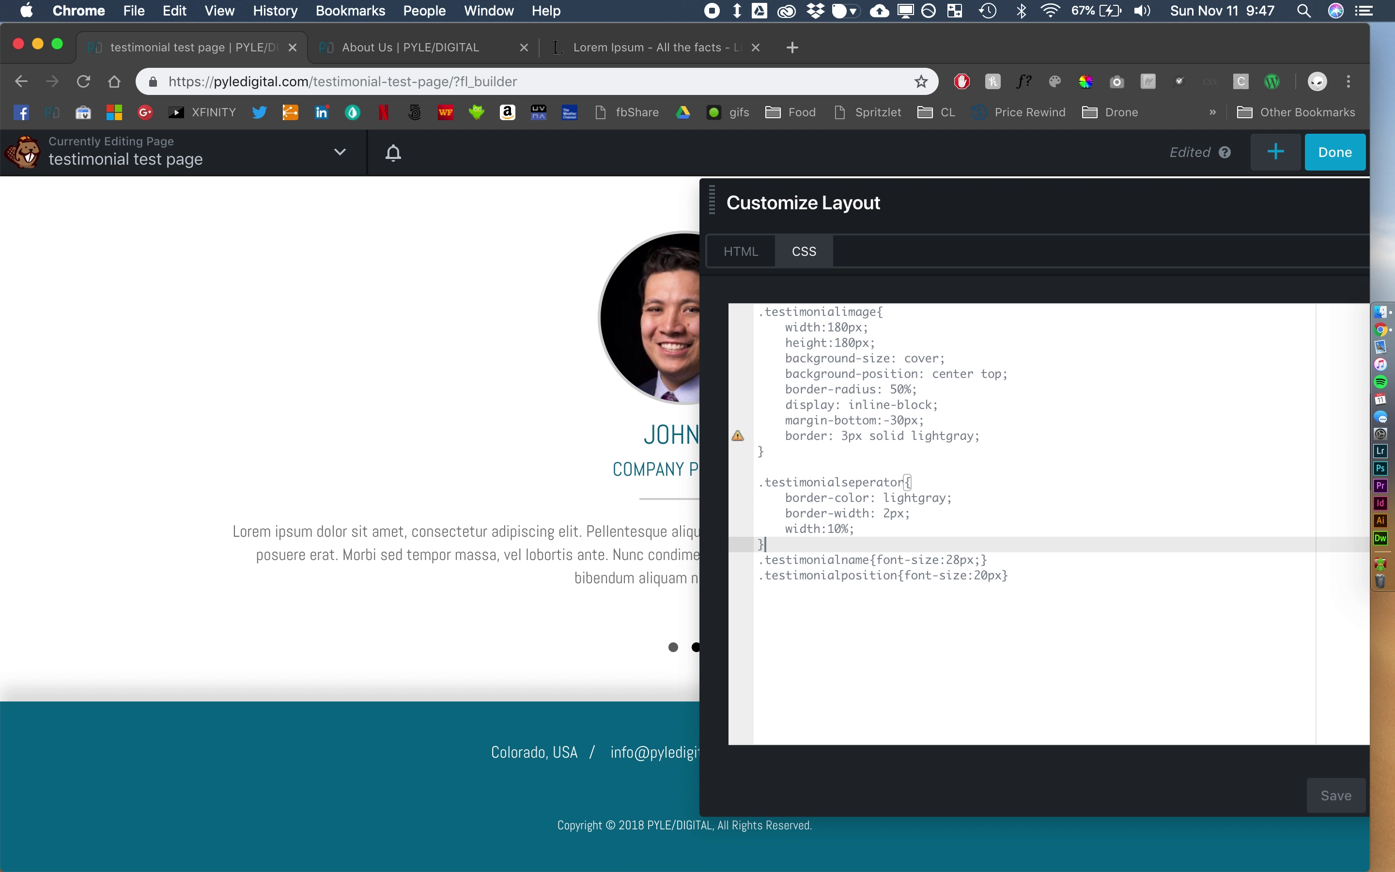
left_click(791, 466)
key("BackSpace")
- Close the custom layout editor and save the carousel settings
left_click(749, 257)
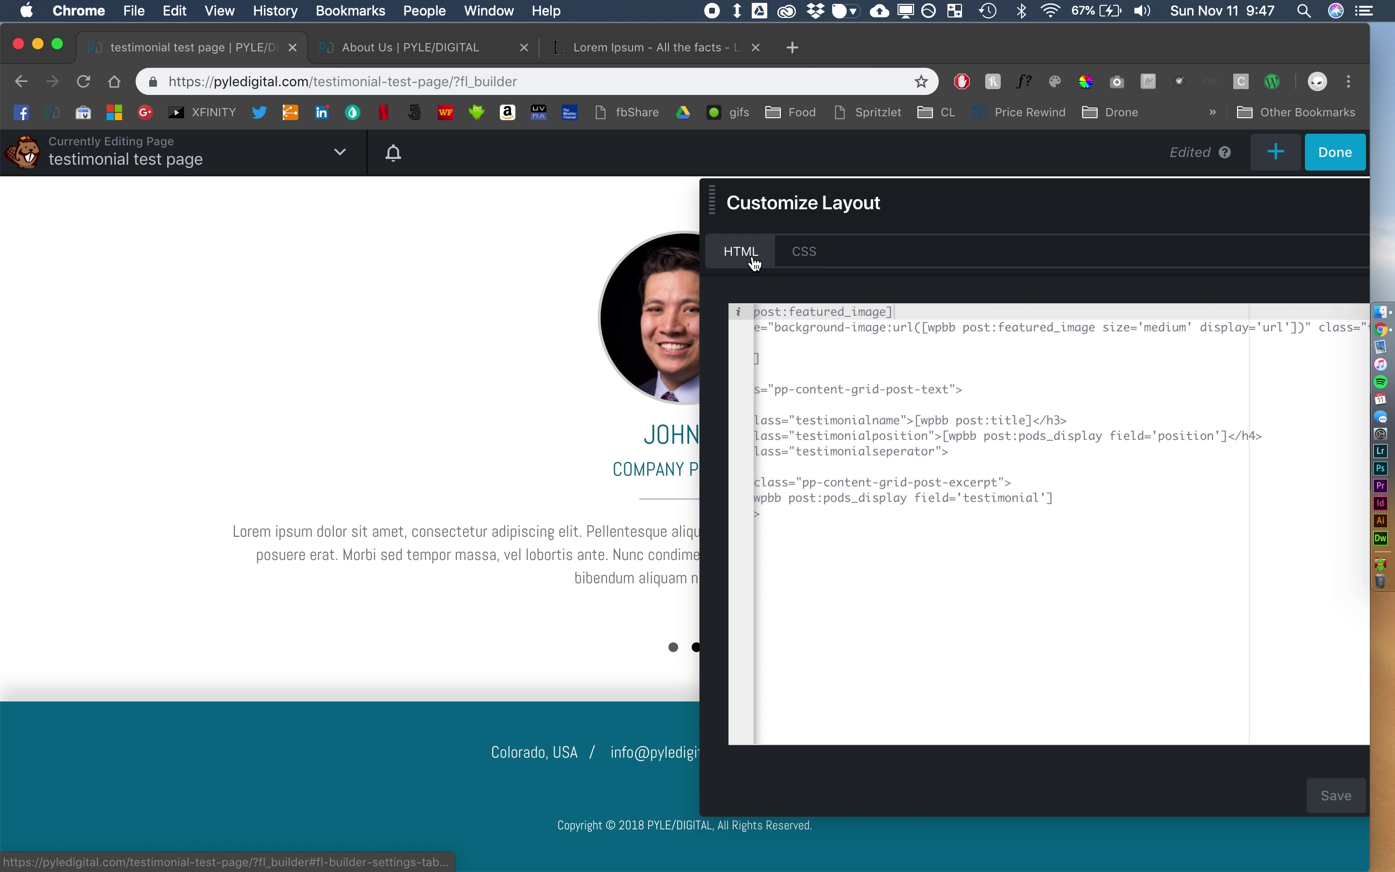
left_click(1336, 796)
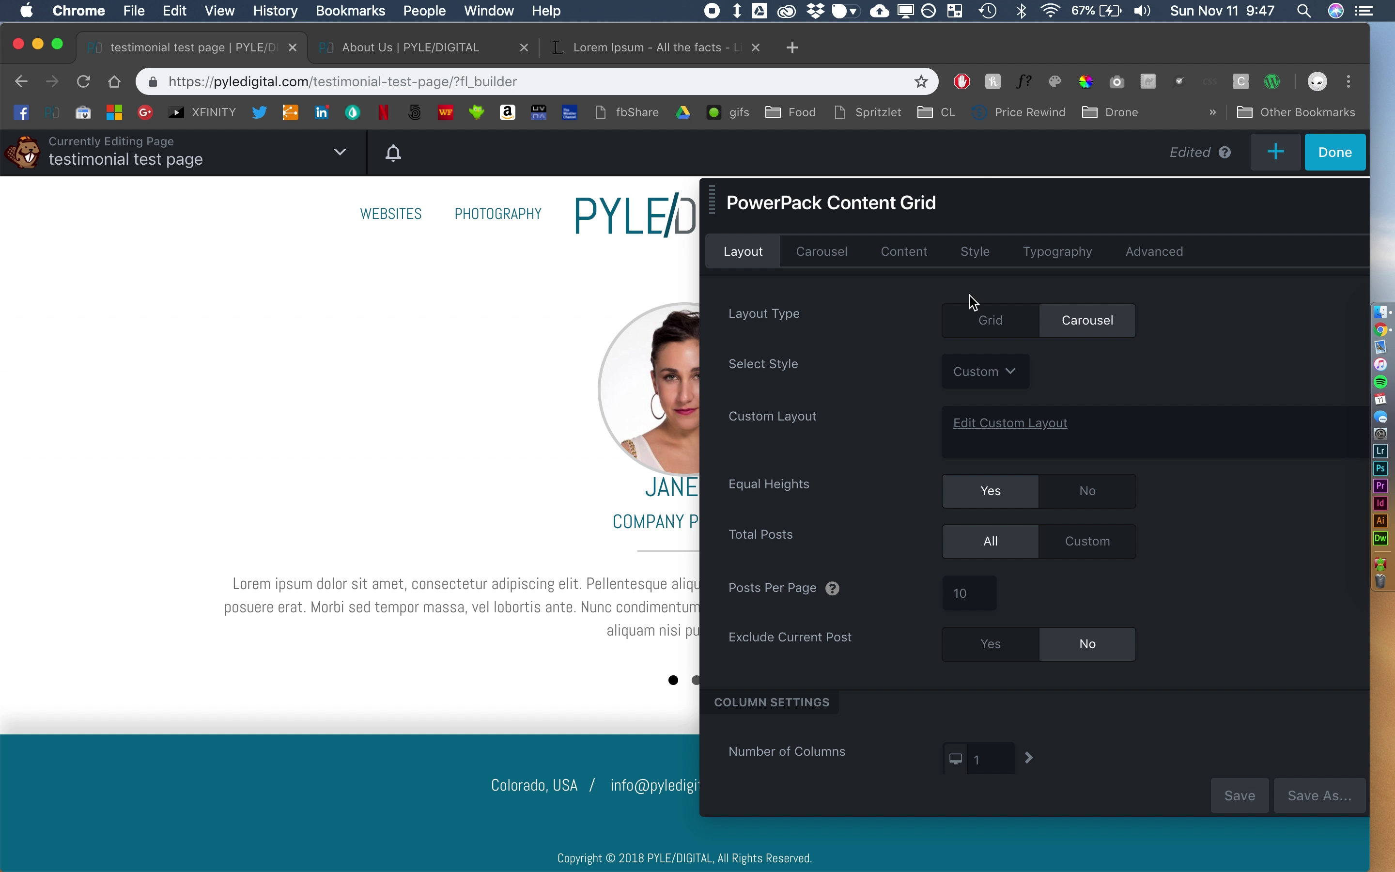
left_click_drag(1025, 205, 861, 207)
left_click(1085, 800)
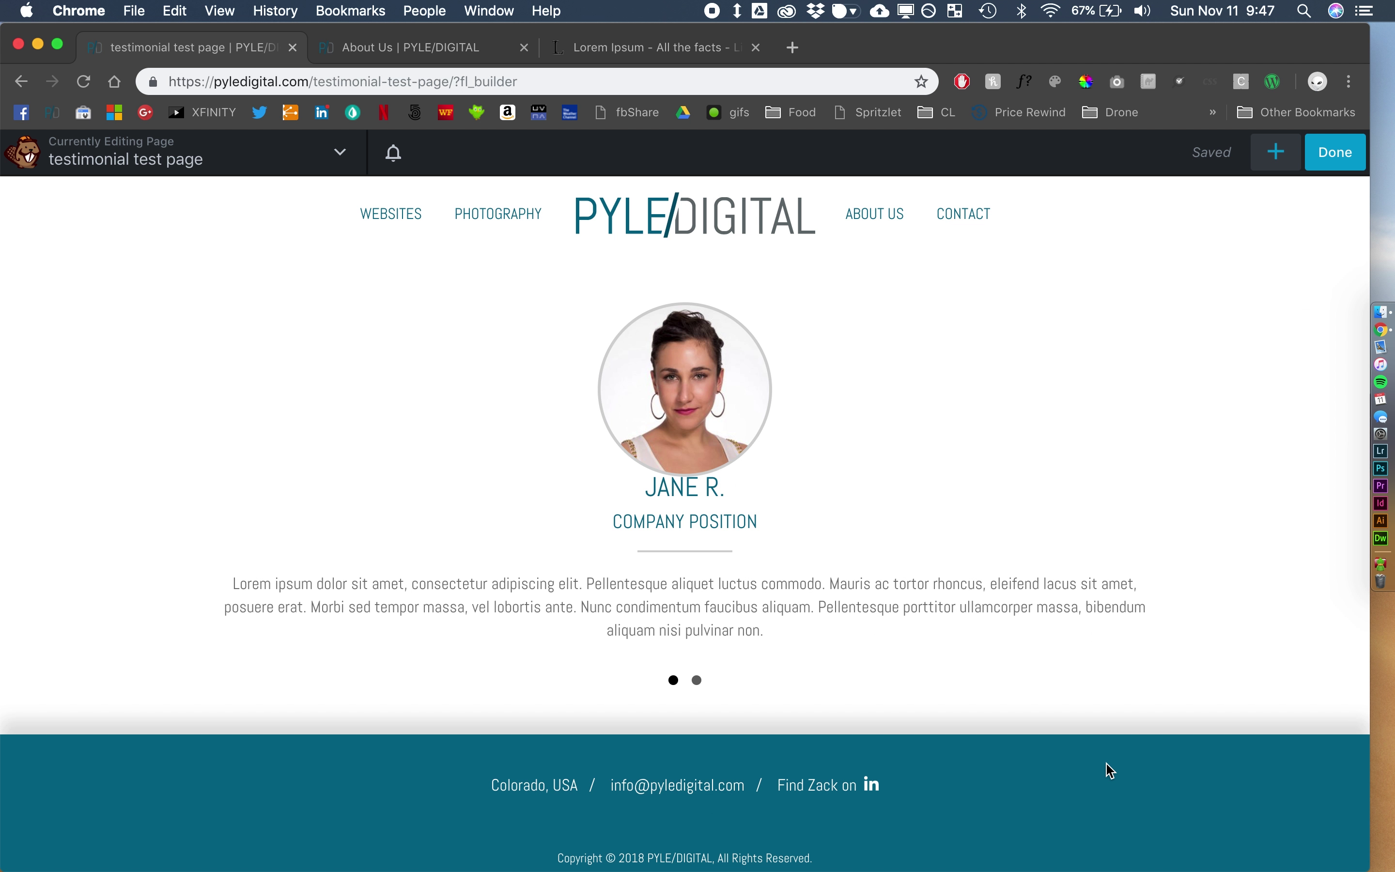
- Change the photo's margin-bottom from -30px to -20px in the layout CSS and save both panels
left_click(761, 479)
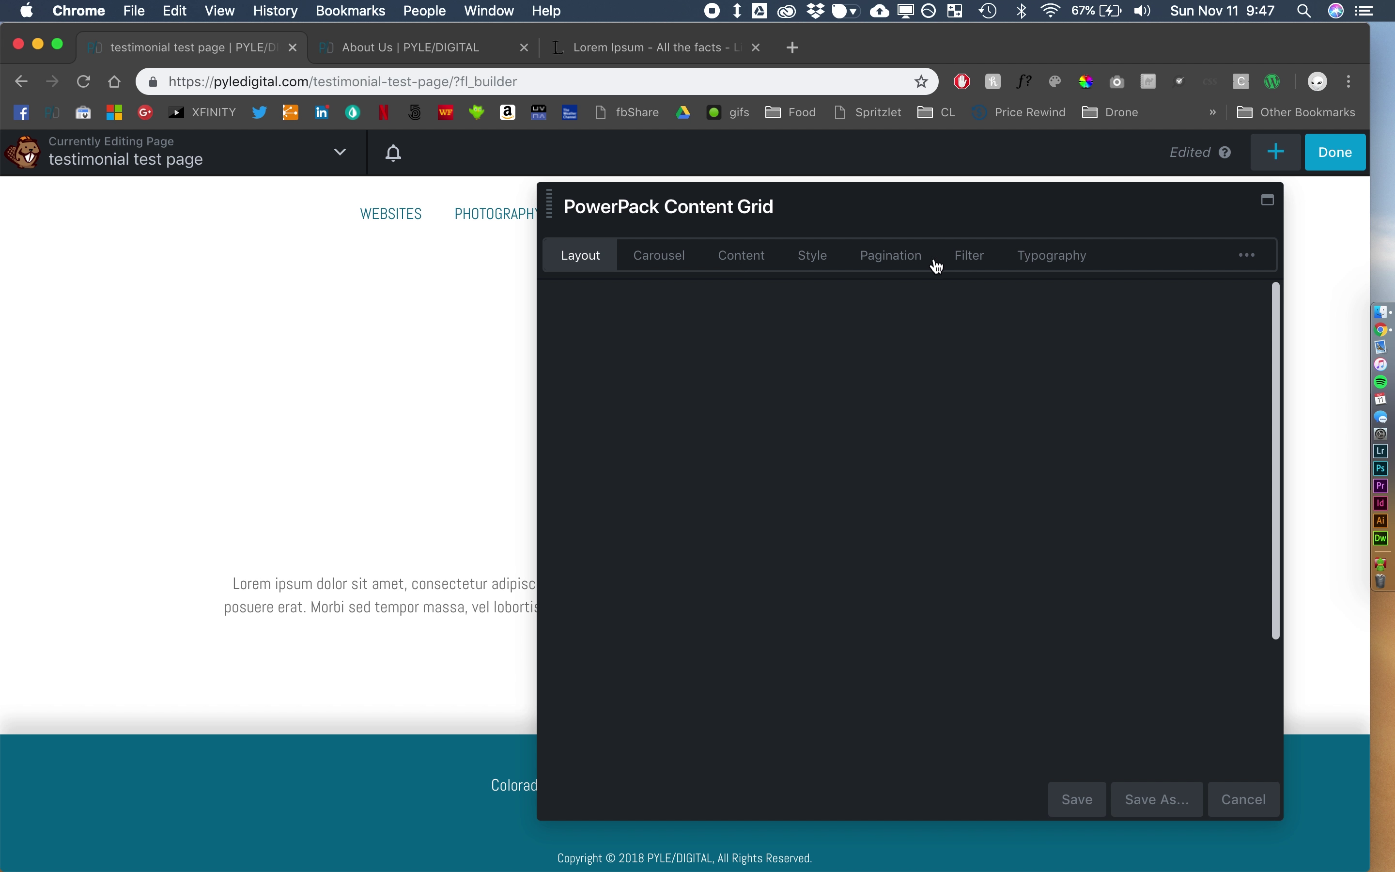
left_click(833, 439)
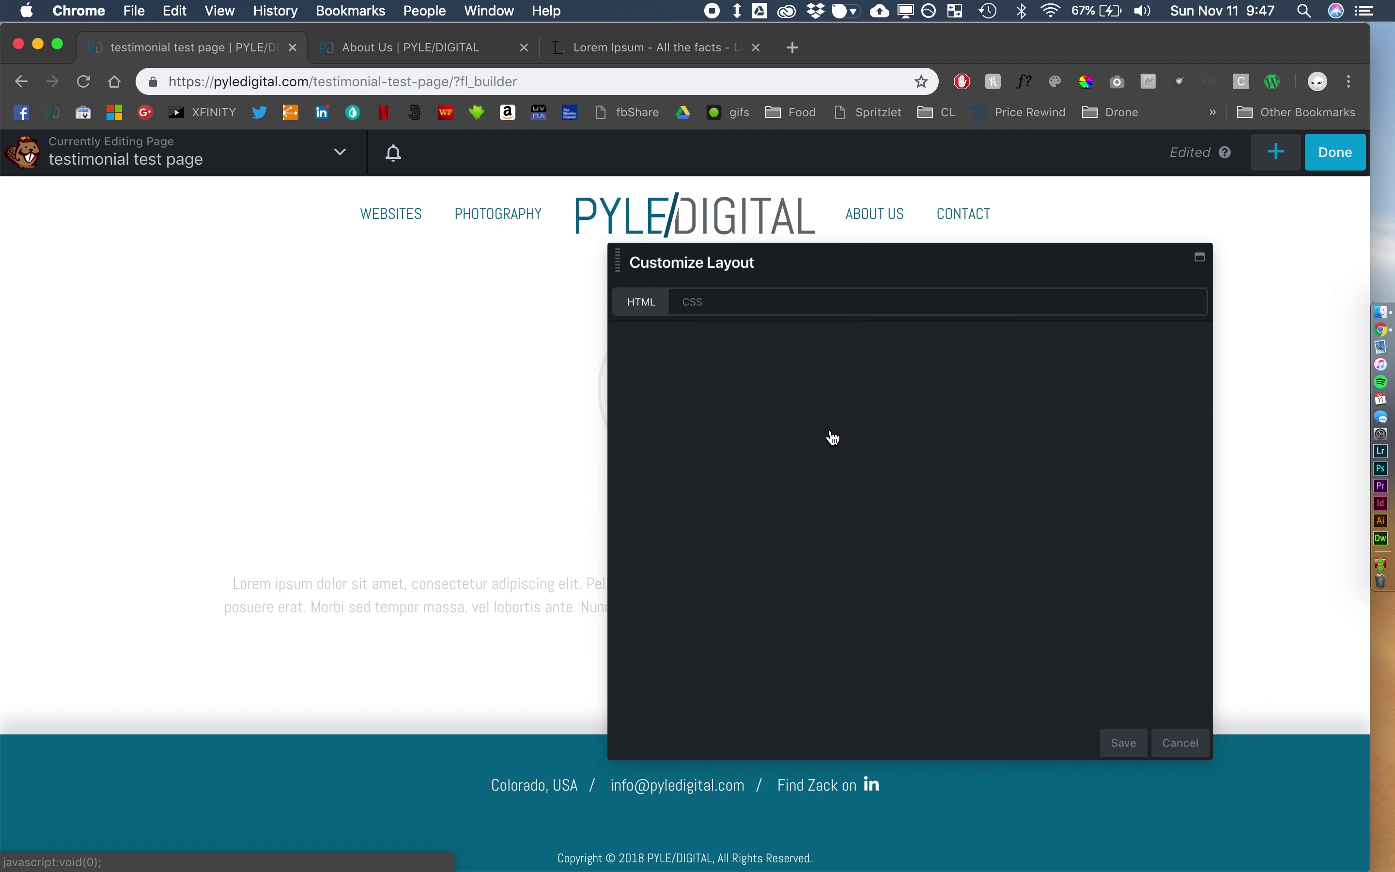
left_click(642, 255)
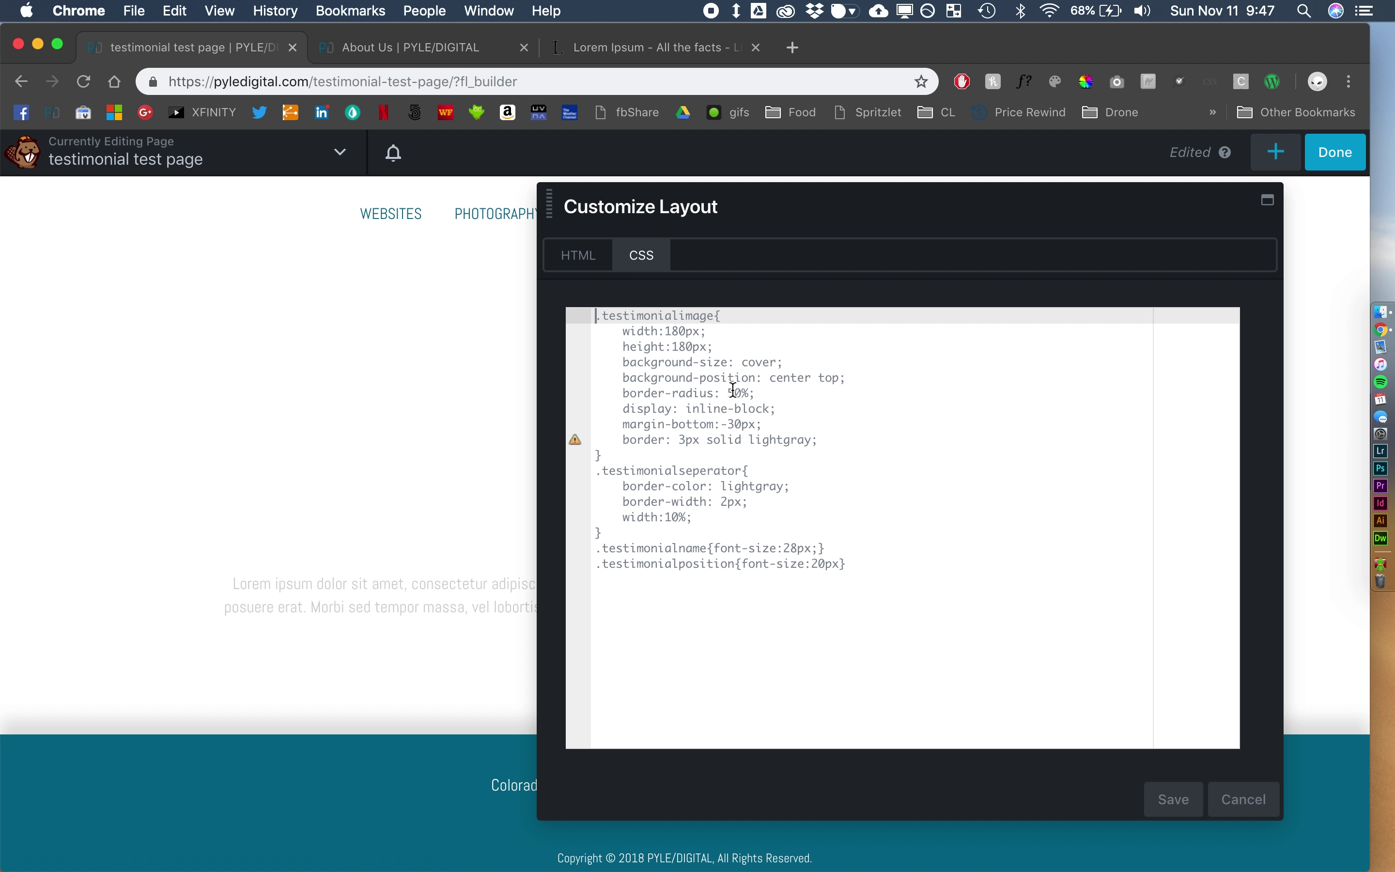
left_click(736, 424)
key("BackSpace")
type("2")
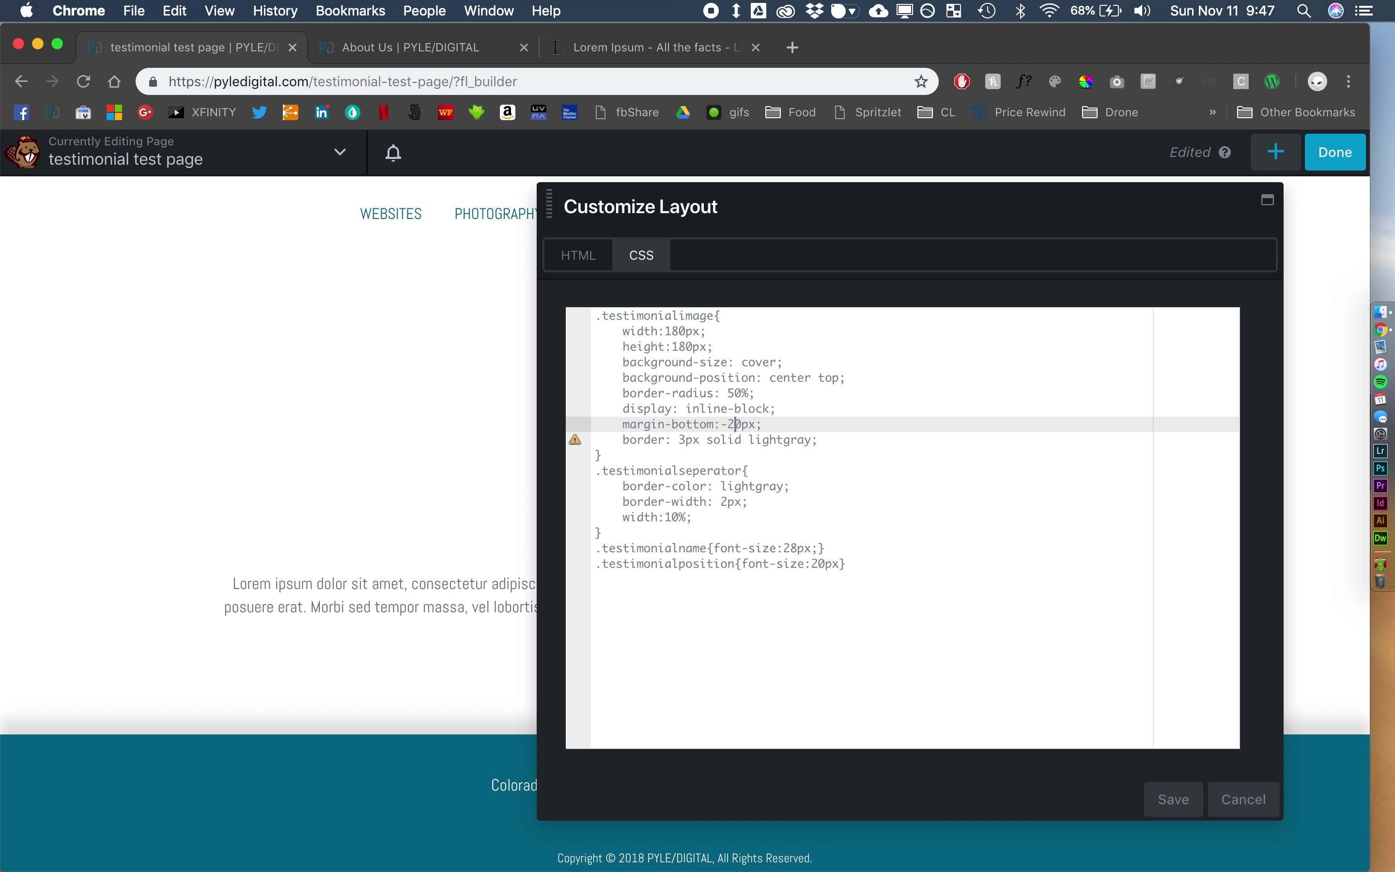
left_click(1171, 808)
left_click(1076, 803)
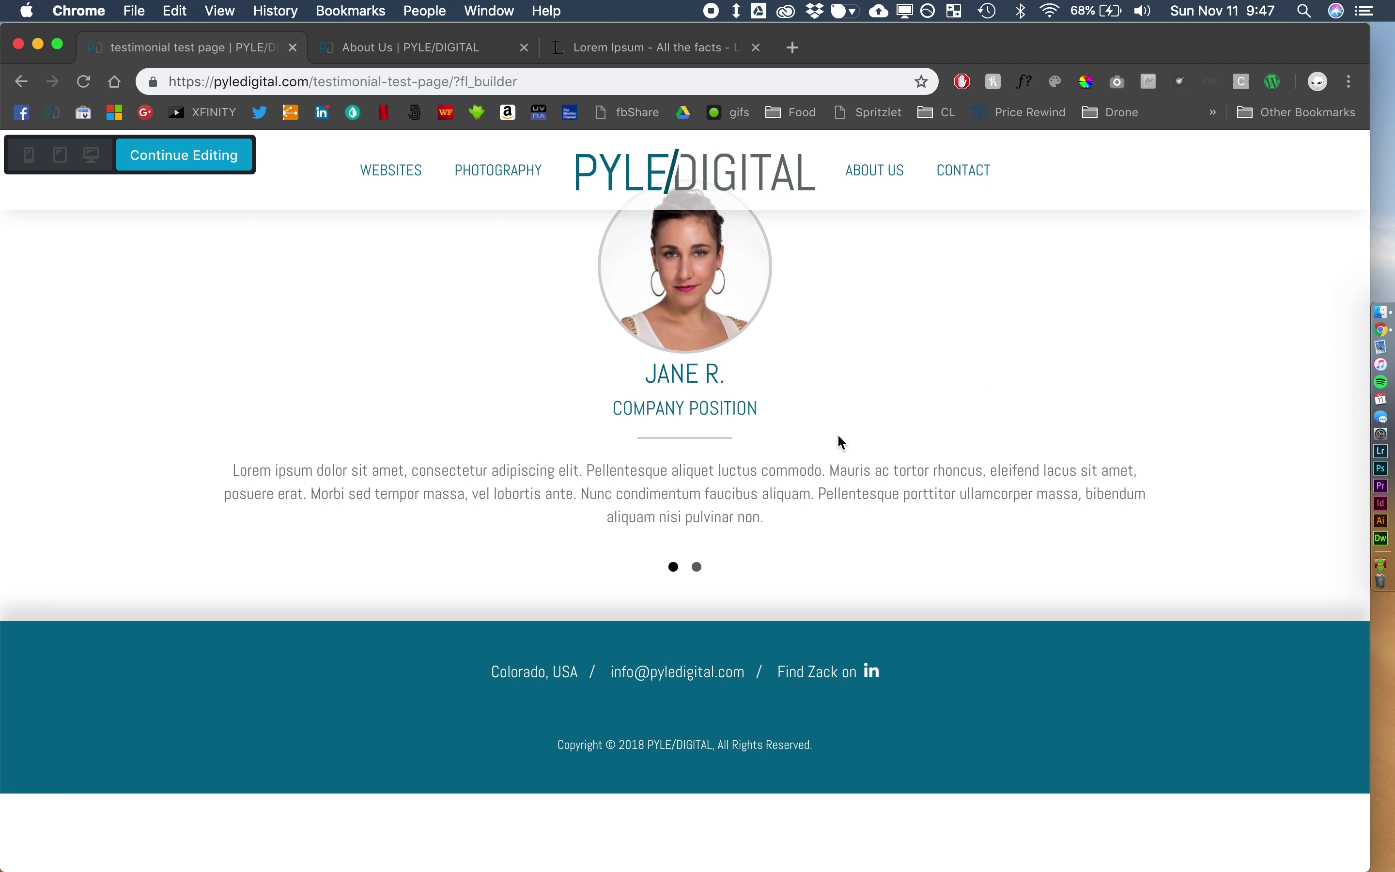
- Narrow the testimonial row and save the carousel as the reusable module 'Testimonial Slider'
left_click(193, 155)
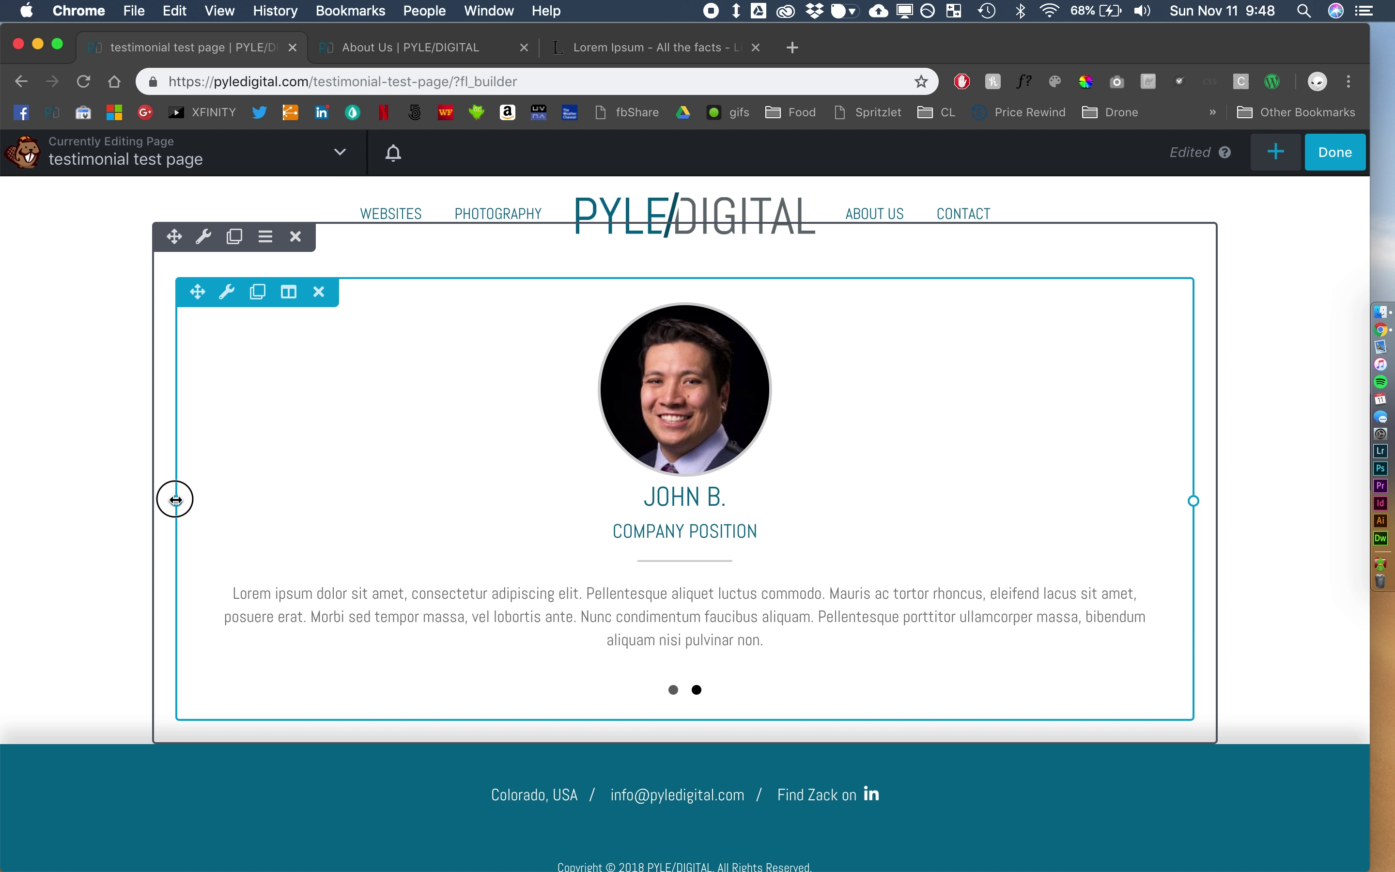
left_click_drag(176, 500, 392, 500)
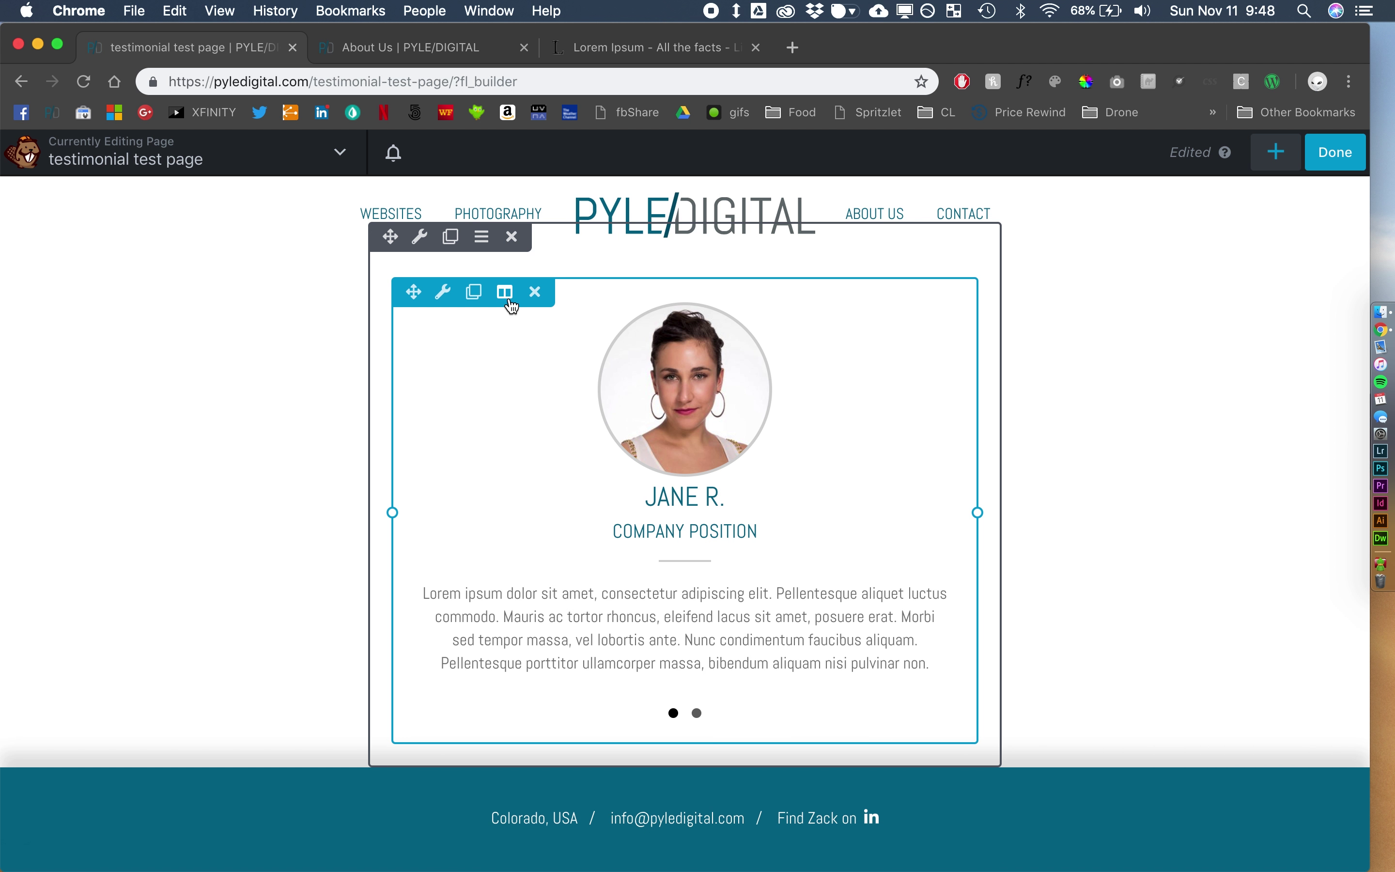
left_click(444, 300)
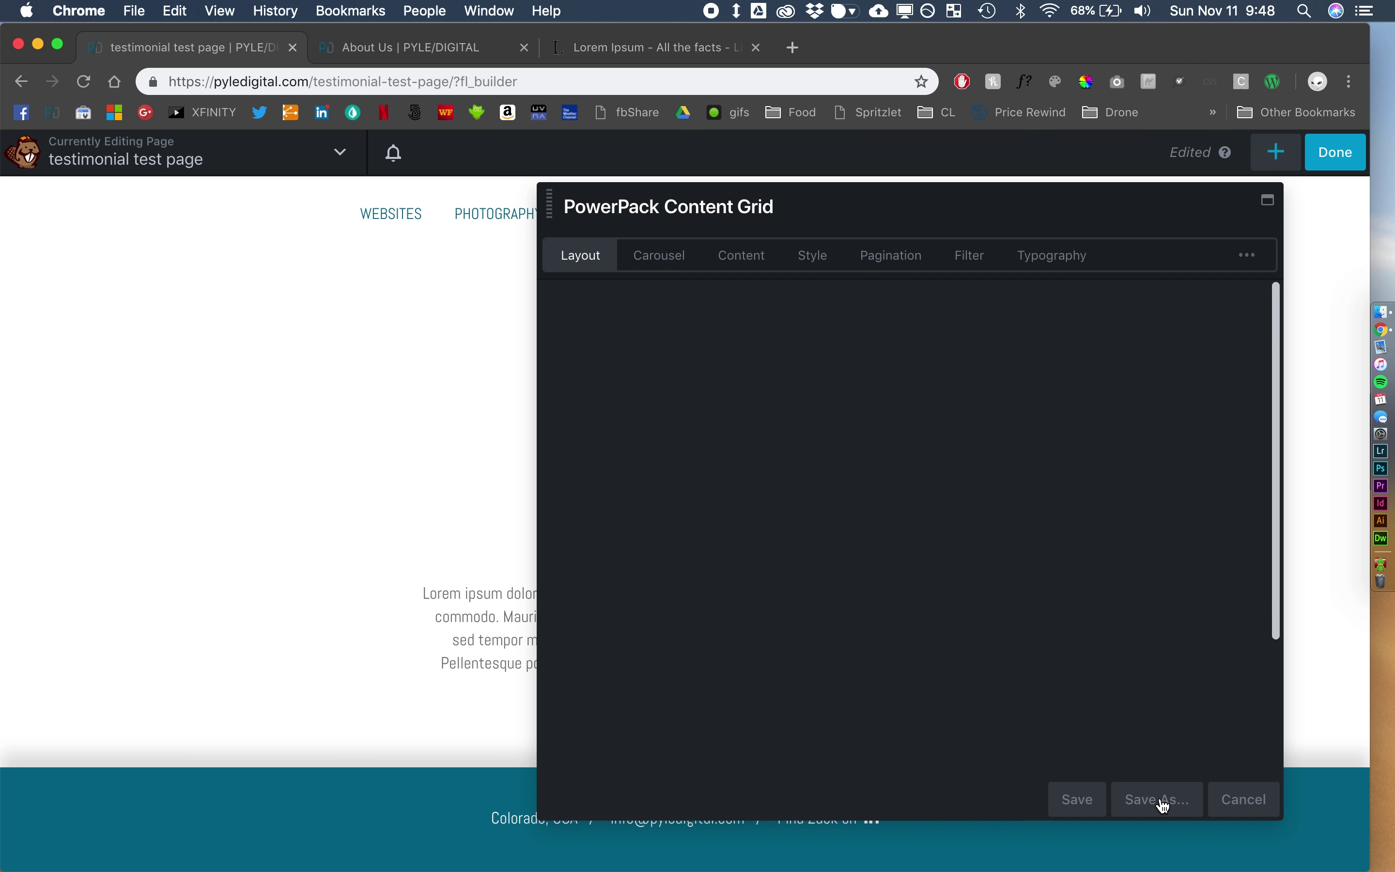
left_click(1159, 799)
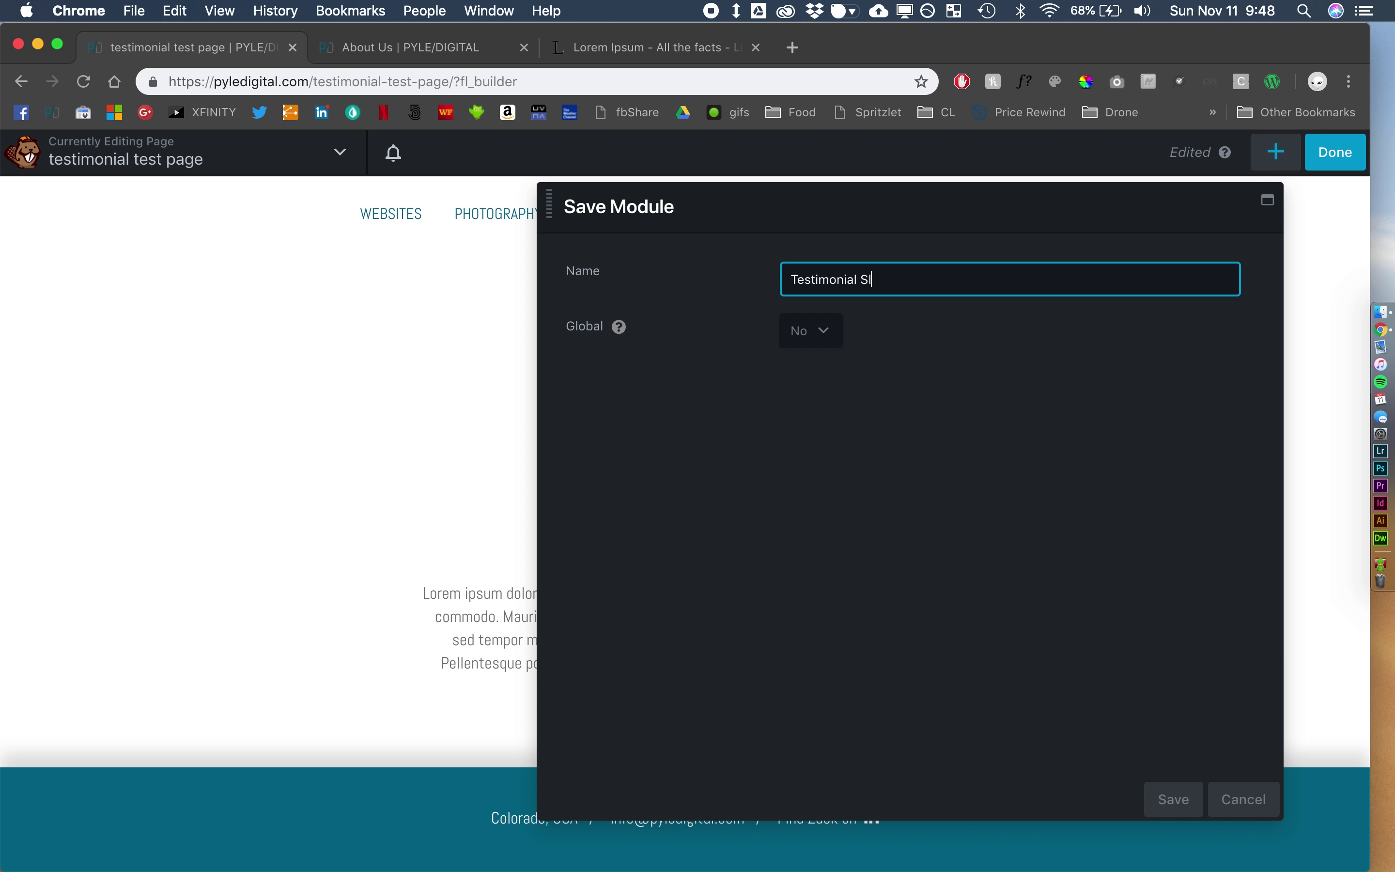
left_click(1174, 802)
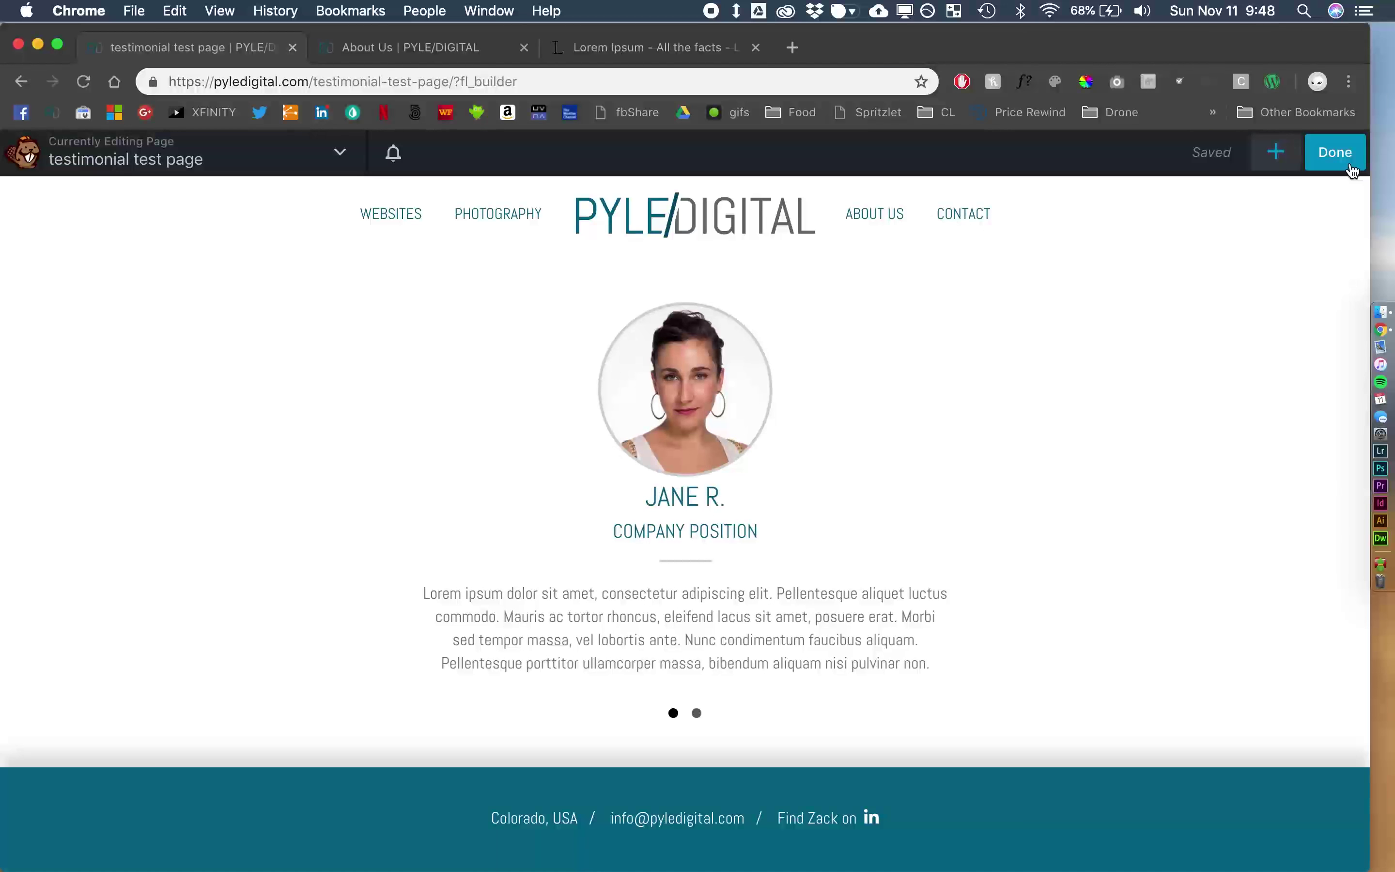
- Publish the testimonial test page, then open the About Us page in Beaver Builder
left_click(1346, 163)
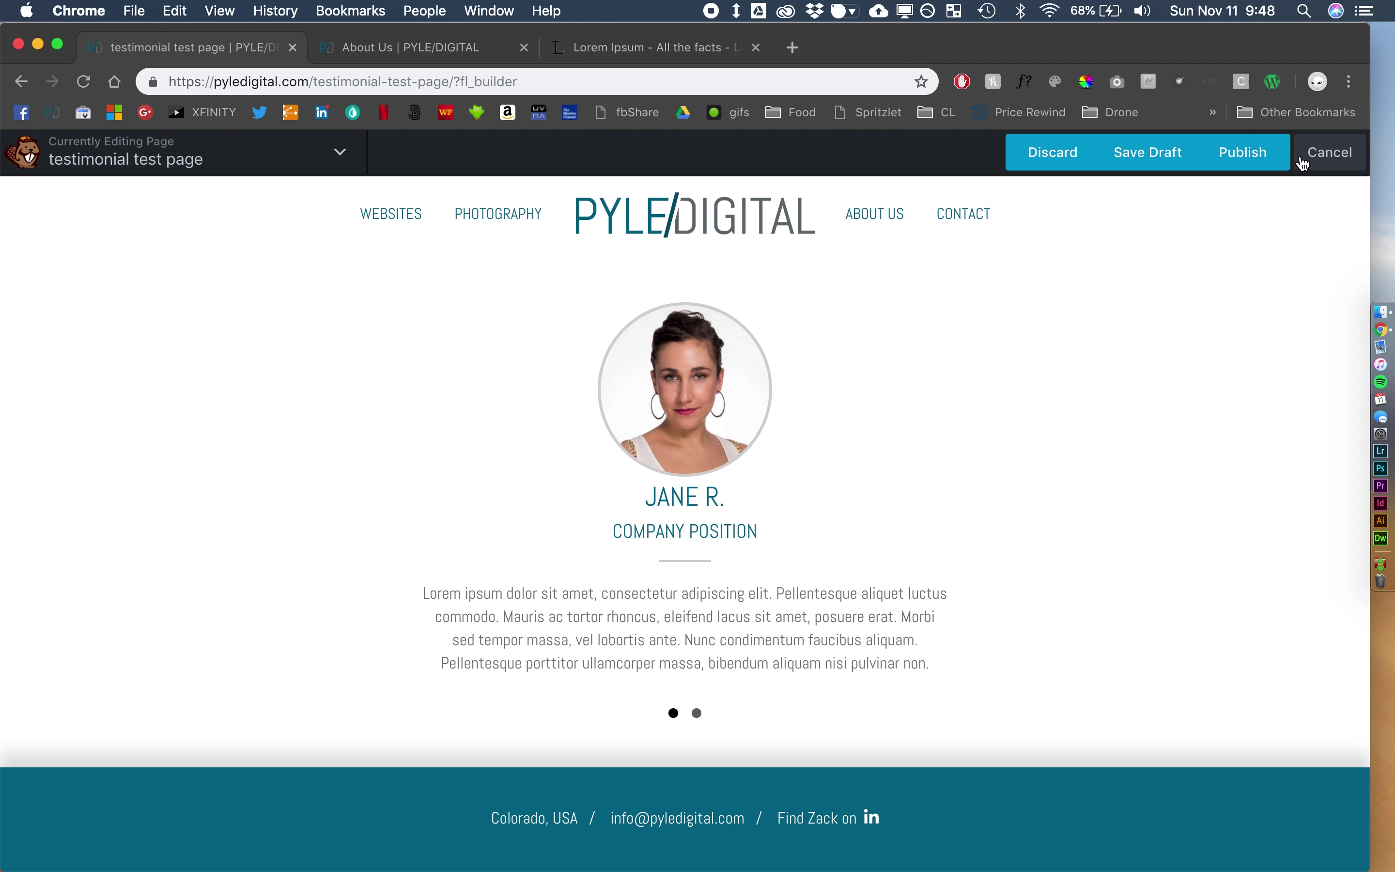
left_click(1262, 160)
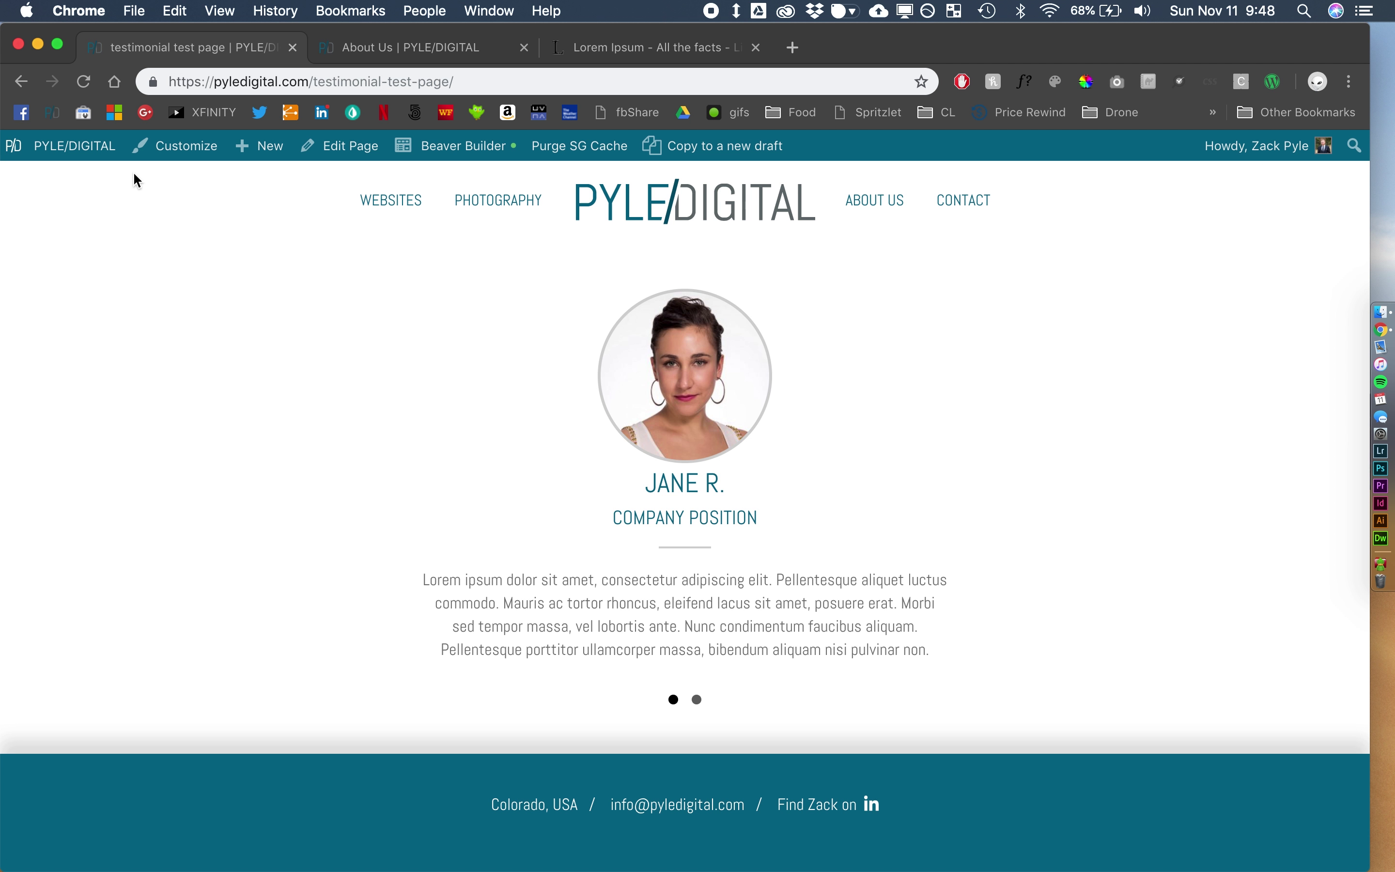
left_click(80, 179)
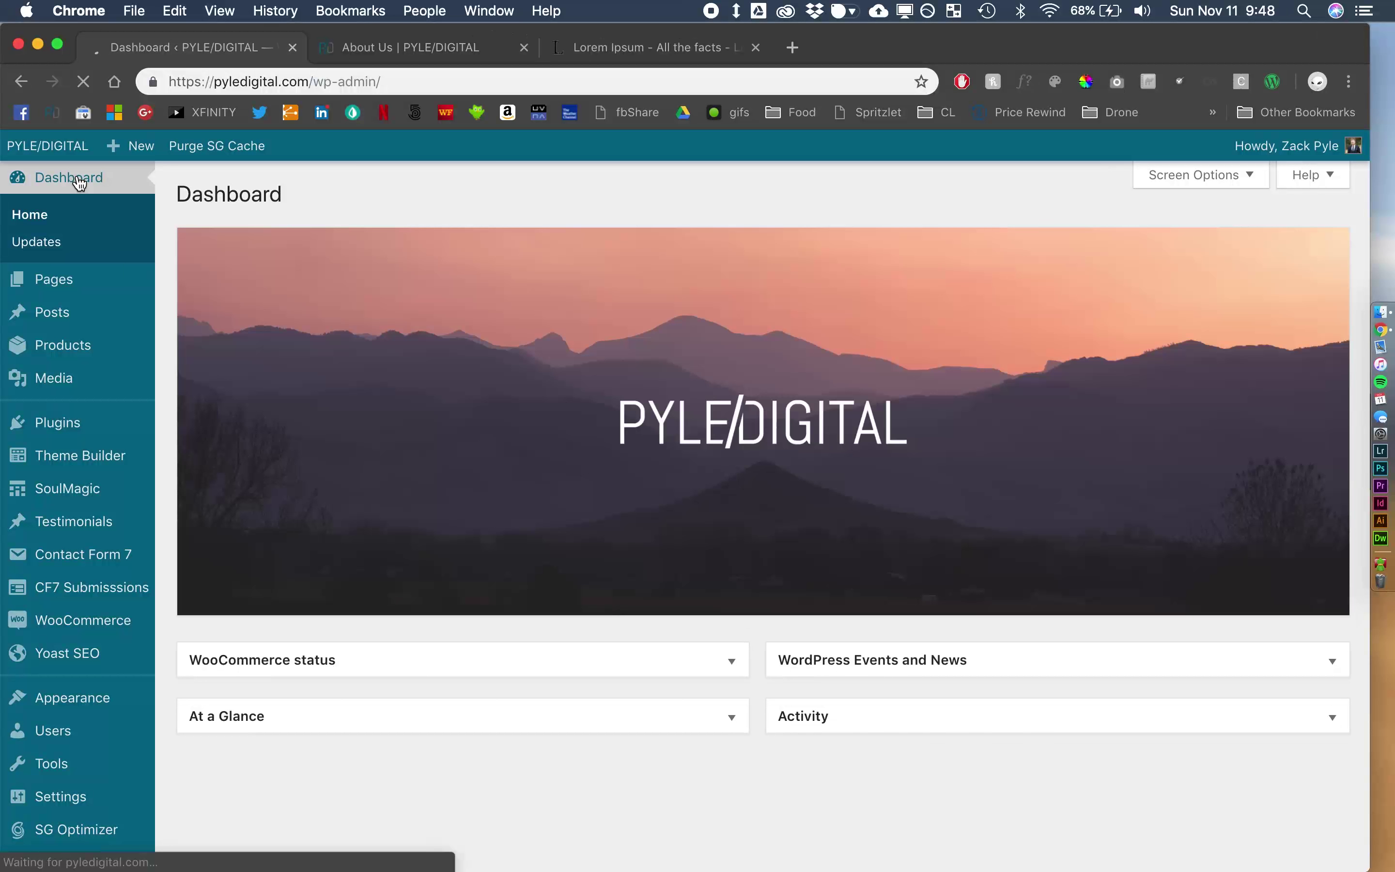
left_click(462, 46)
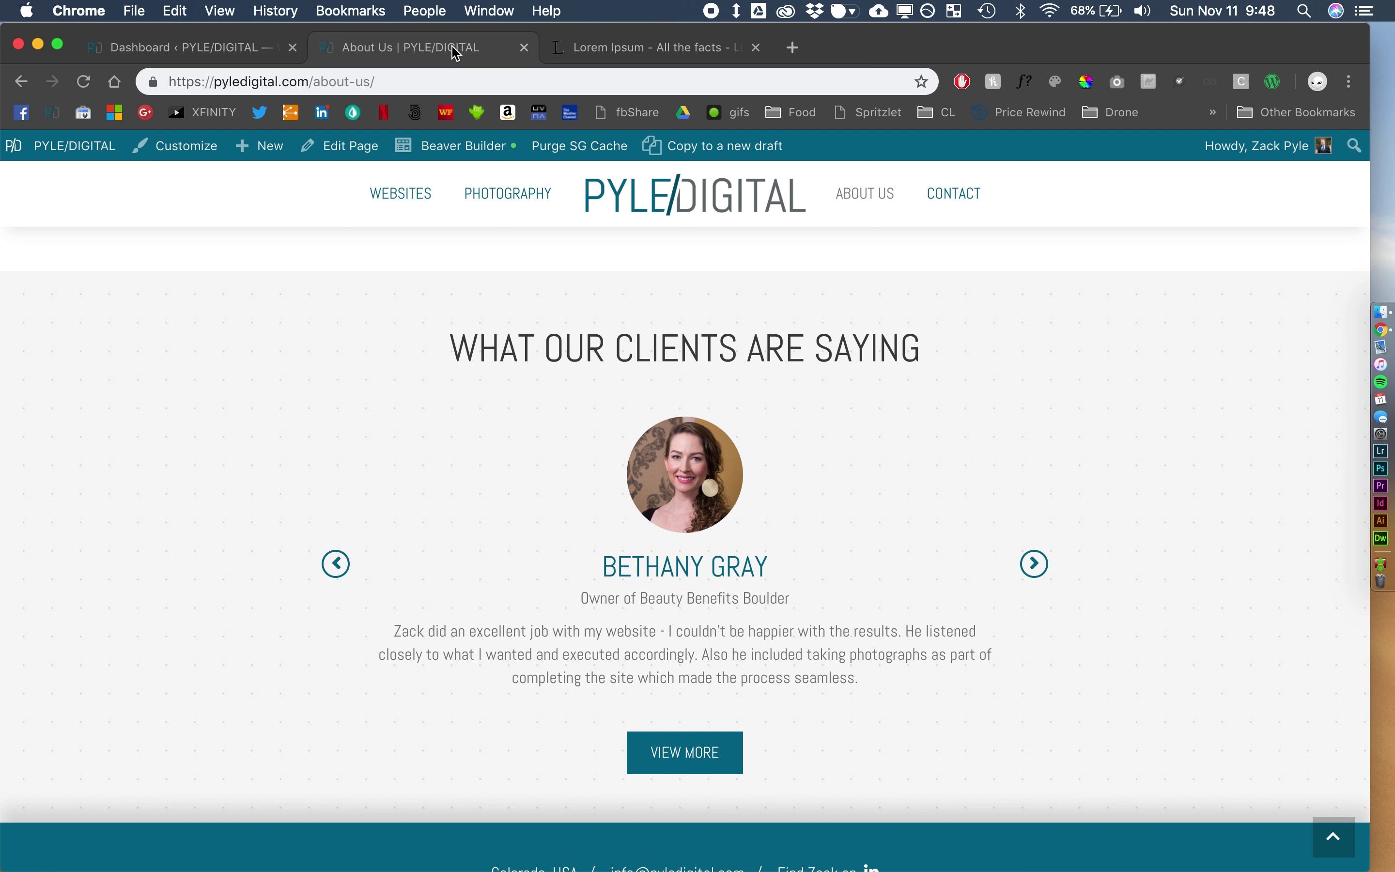
left_click(456, 145)
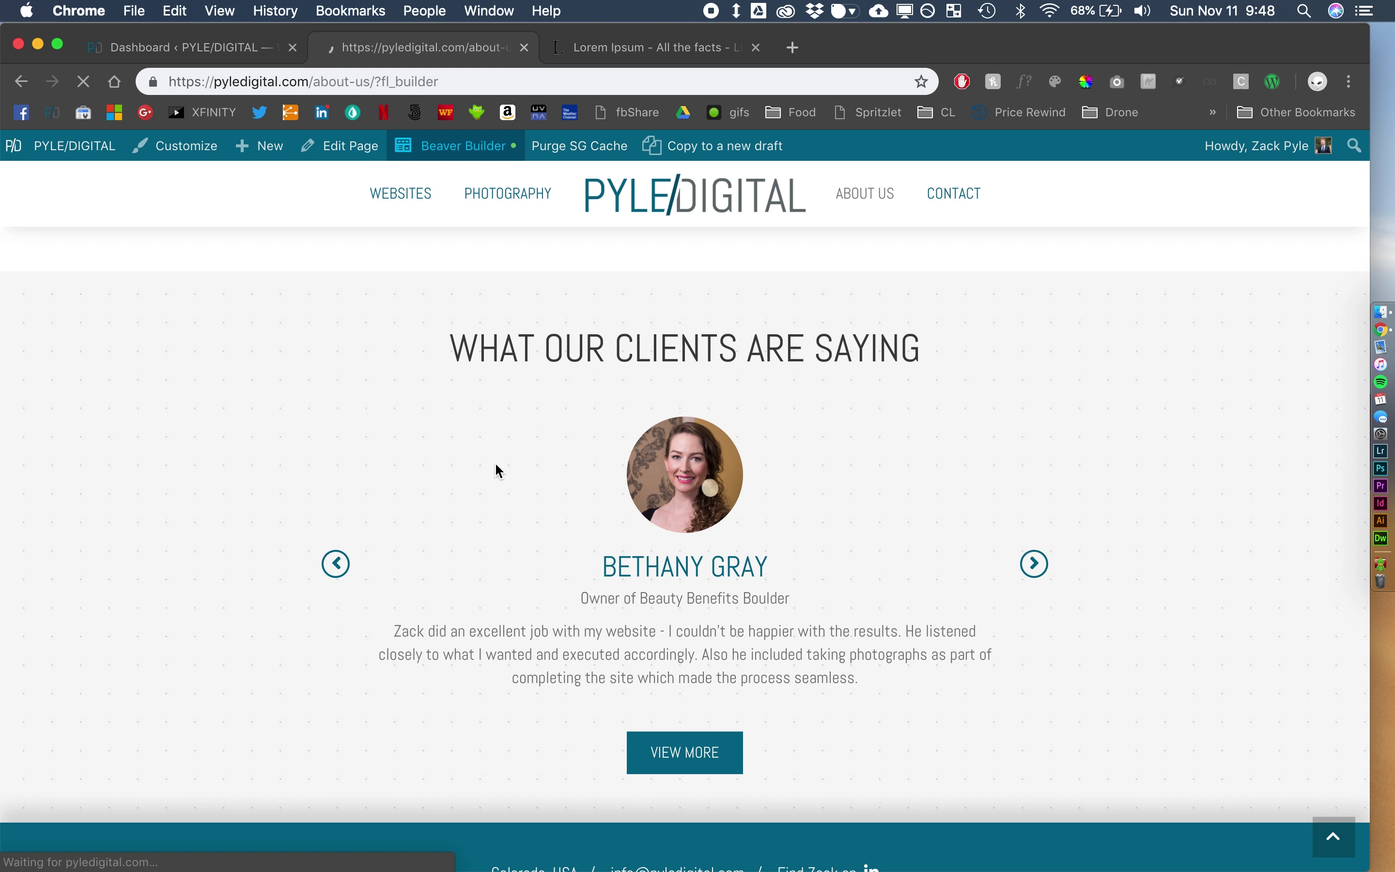
scroll(495, 463, "down", 15)
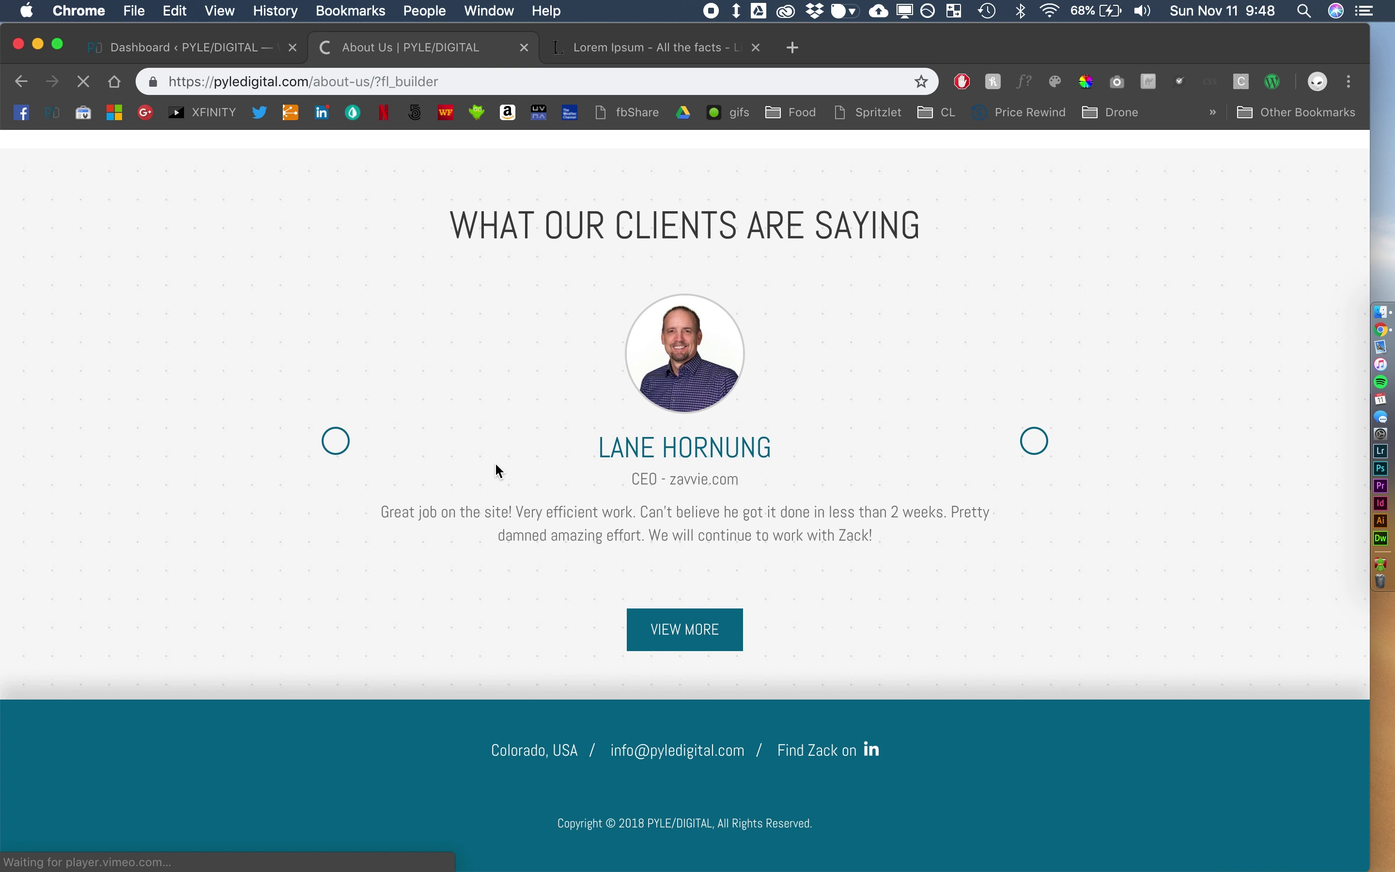
- Drop the saved Testimonial Slider below the existing testimonials on About Us and save it
left_click(1274, 157)
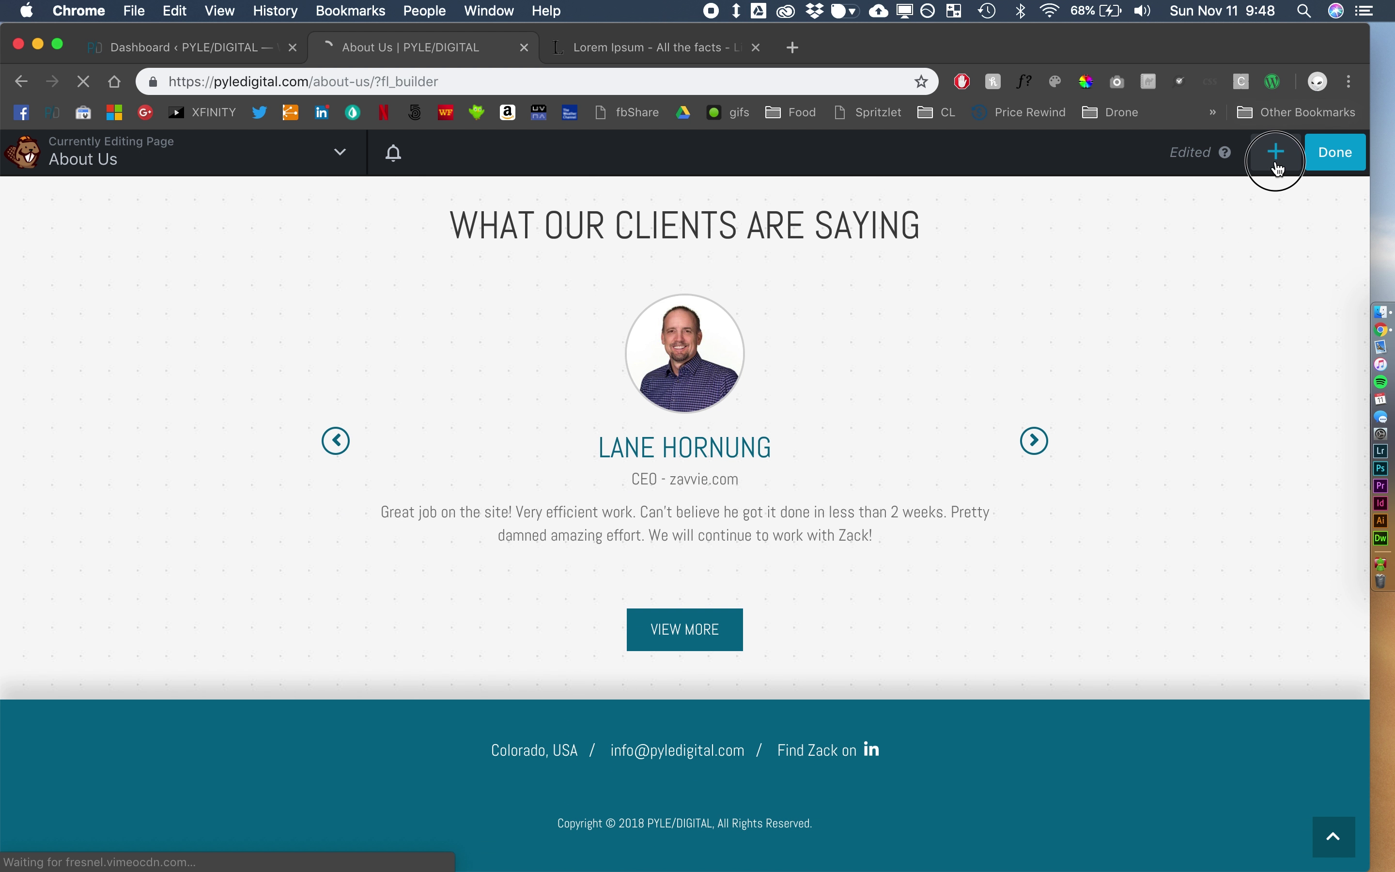
left_click(1279, 203)
scroll(1156, 489, "down", 10)
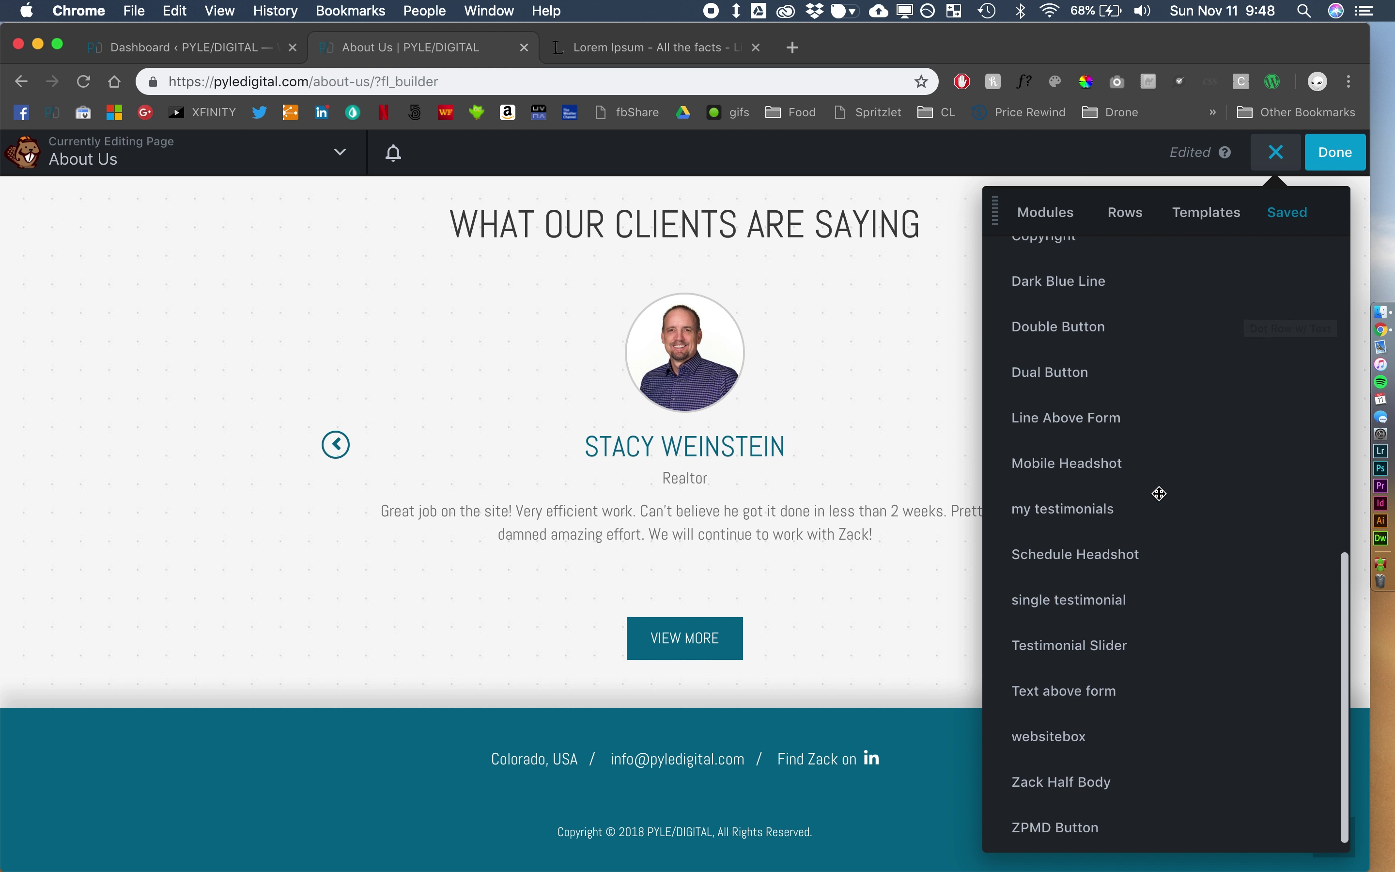
left_click_drag(1139, 630, 761, 788)
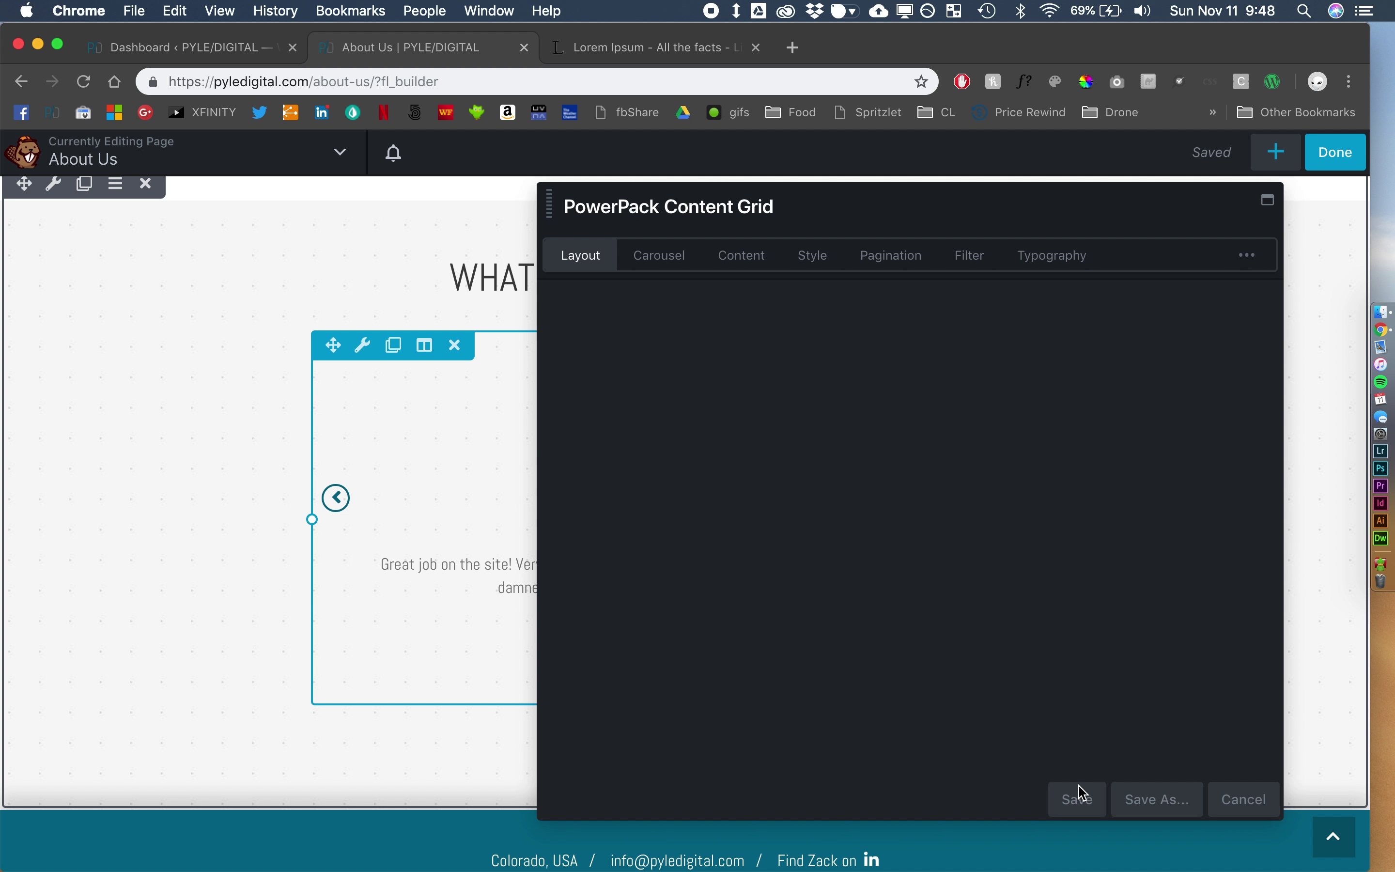
left_click(1077, 803)
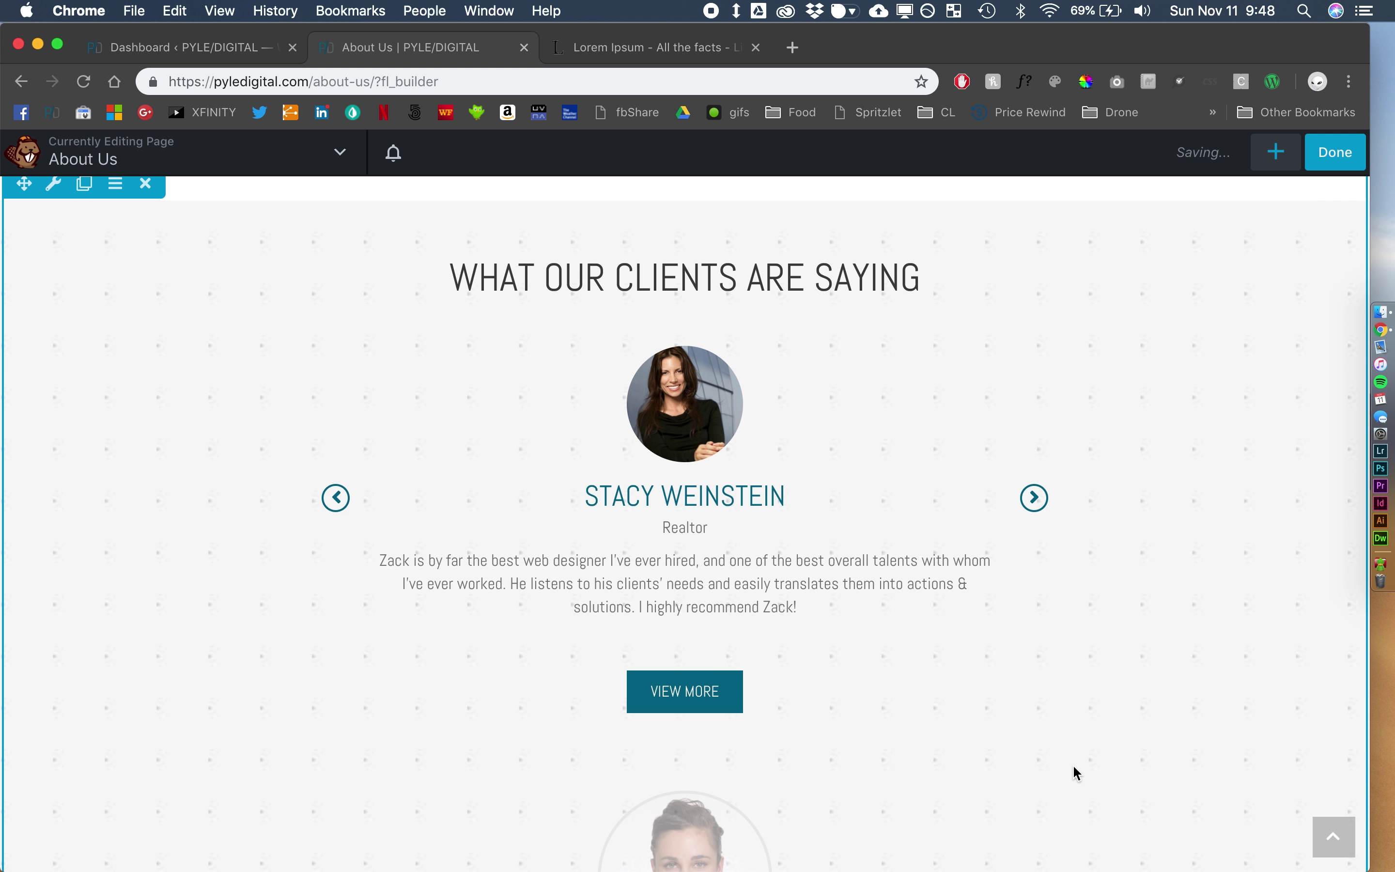
scroll(1074, 770, "down", 6)
scroll(1074, 772, "down", 6)
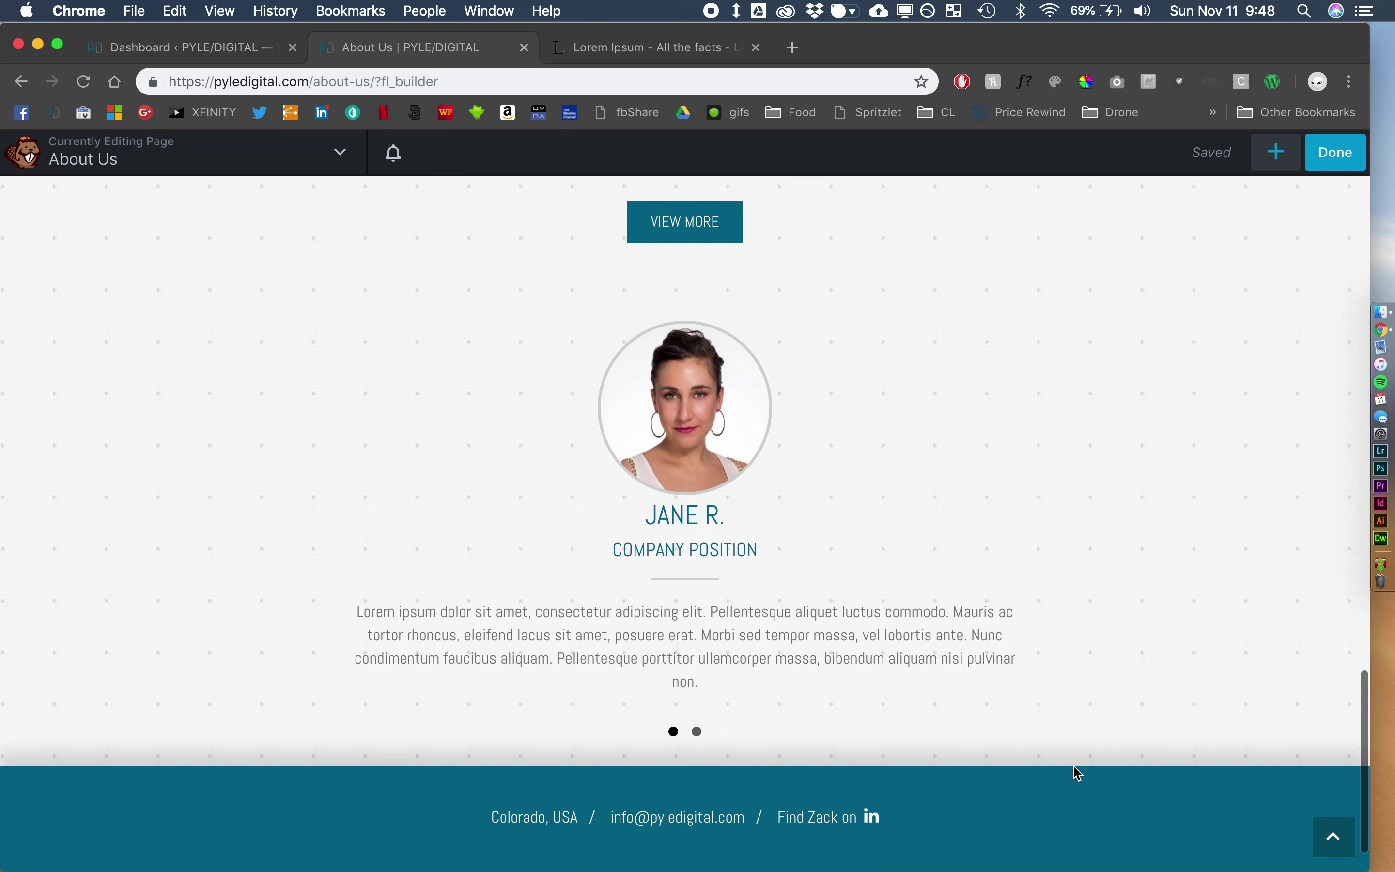
scroll(1134, 474, "up", 2)
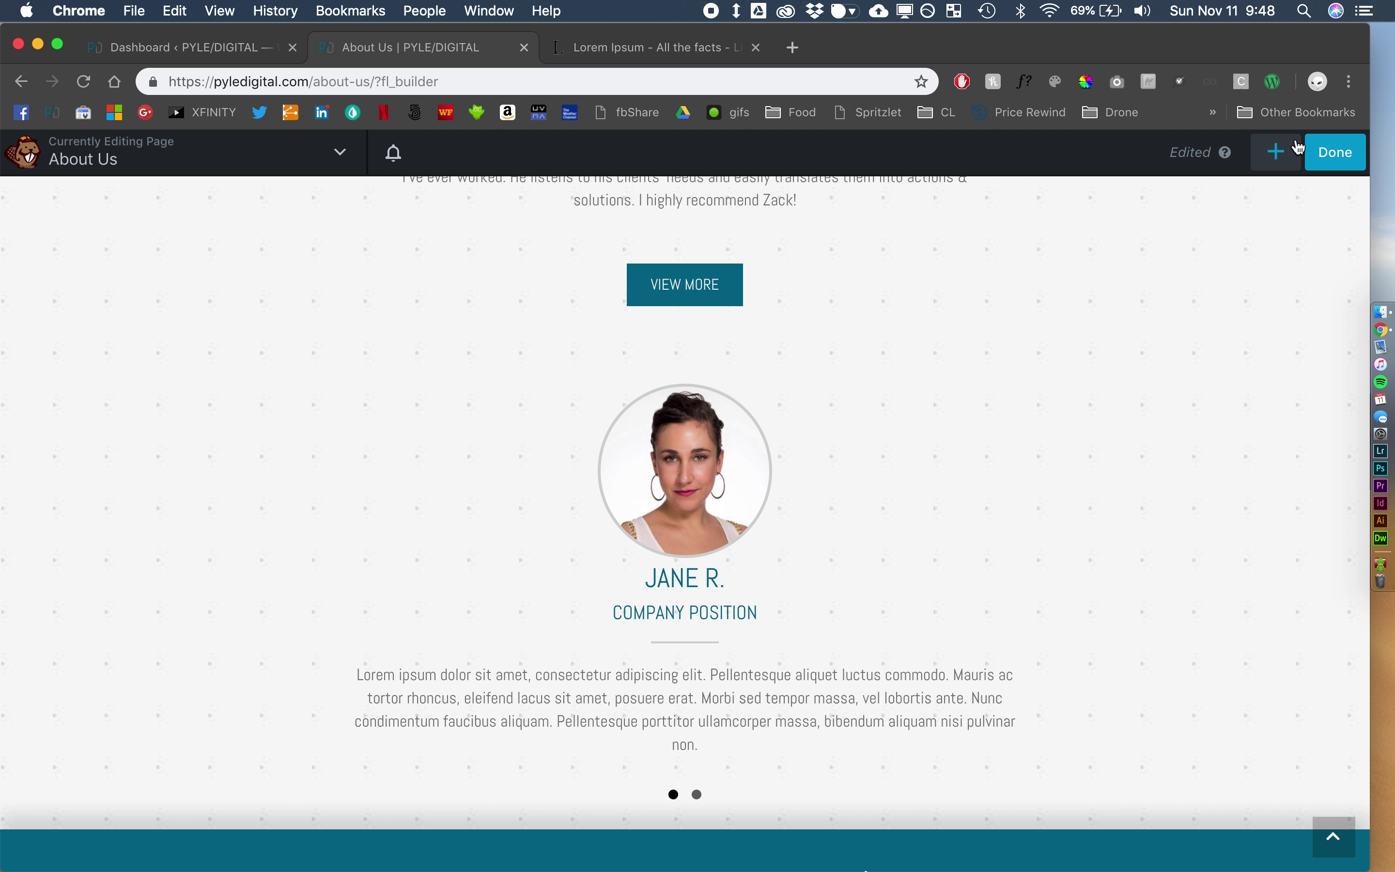
- Discard the unpublished About Us changes and exit the builder
left_click(1337, 152)
left_click(1046, 151)
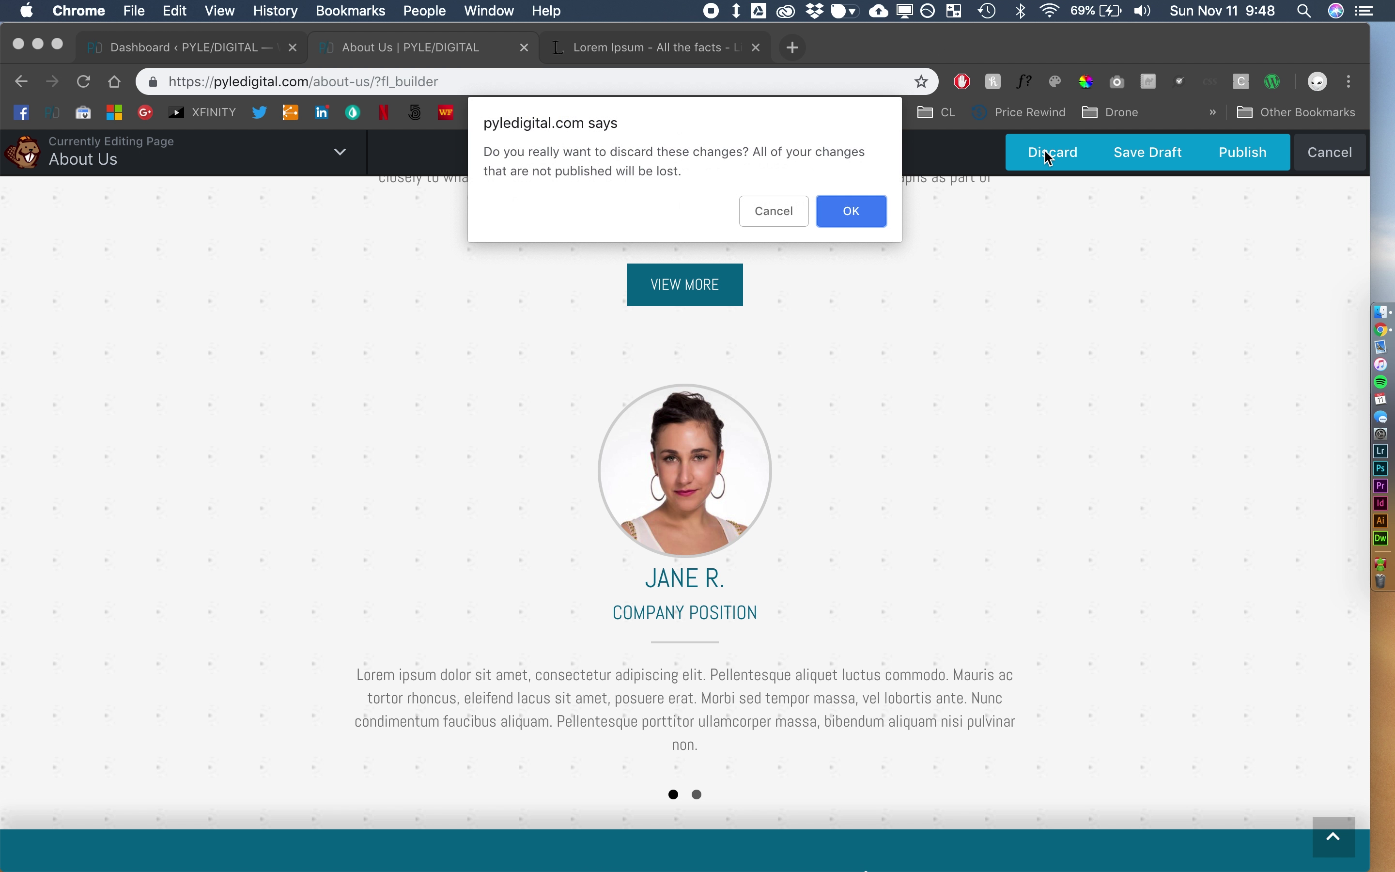
left_click(833, 212)
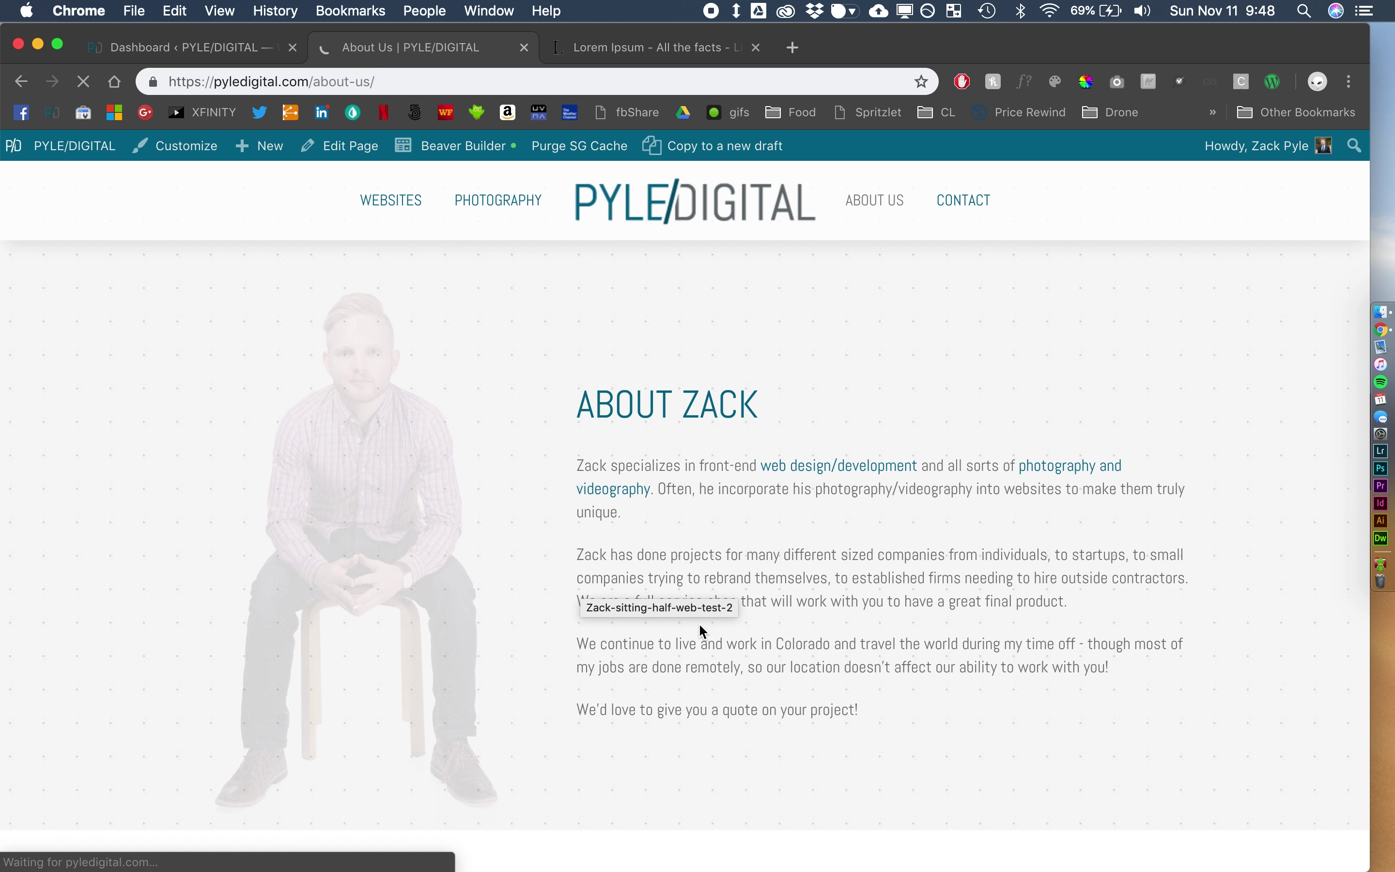
- Open the Testimonials admin list, view one testimonial's edit screen, then return to the list
mouse_move(67, 152)
left_click(63, 182)
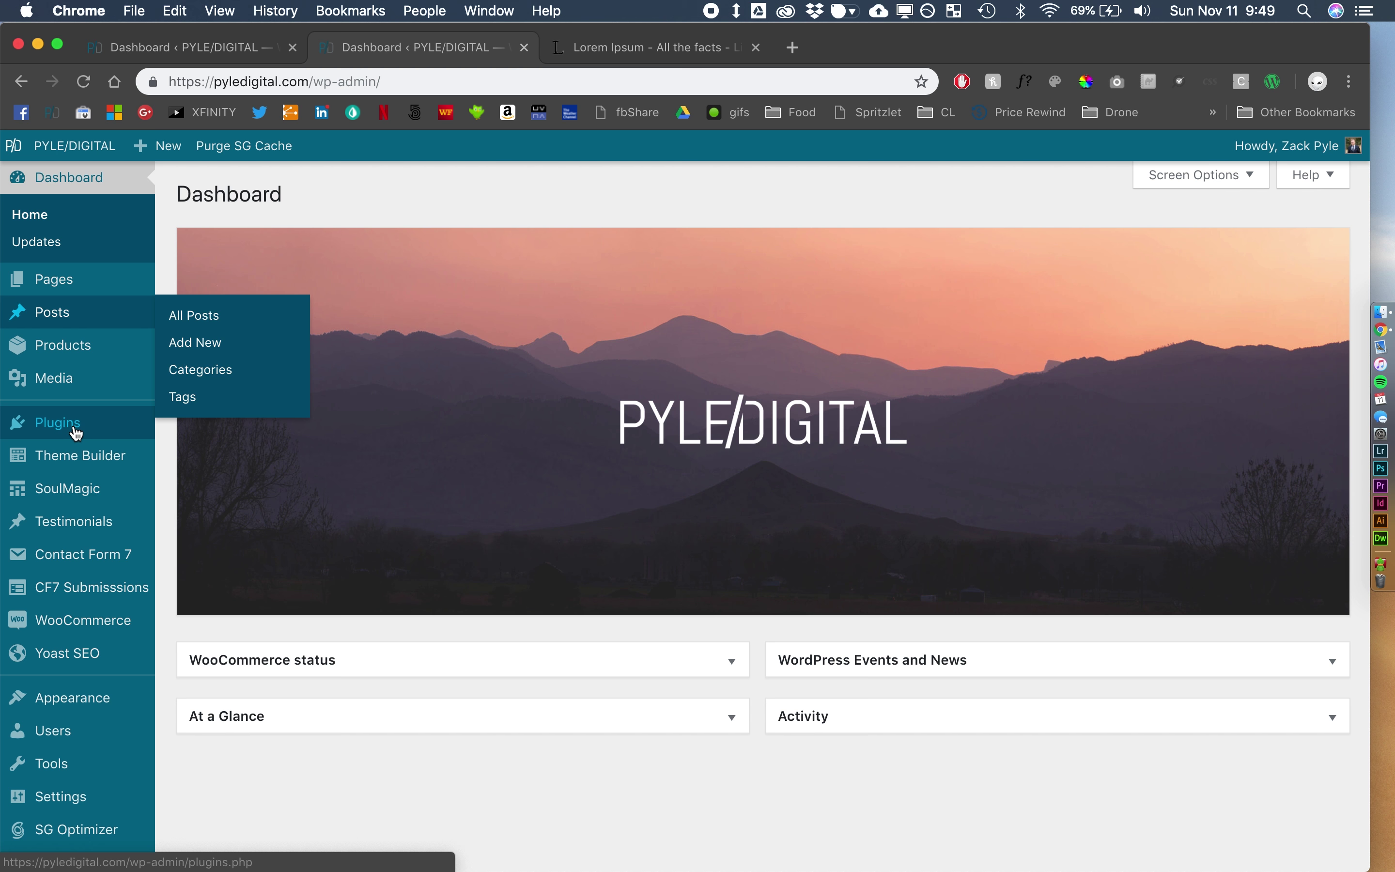
left_click(73, 529)
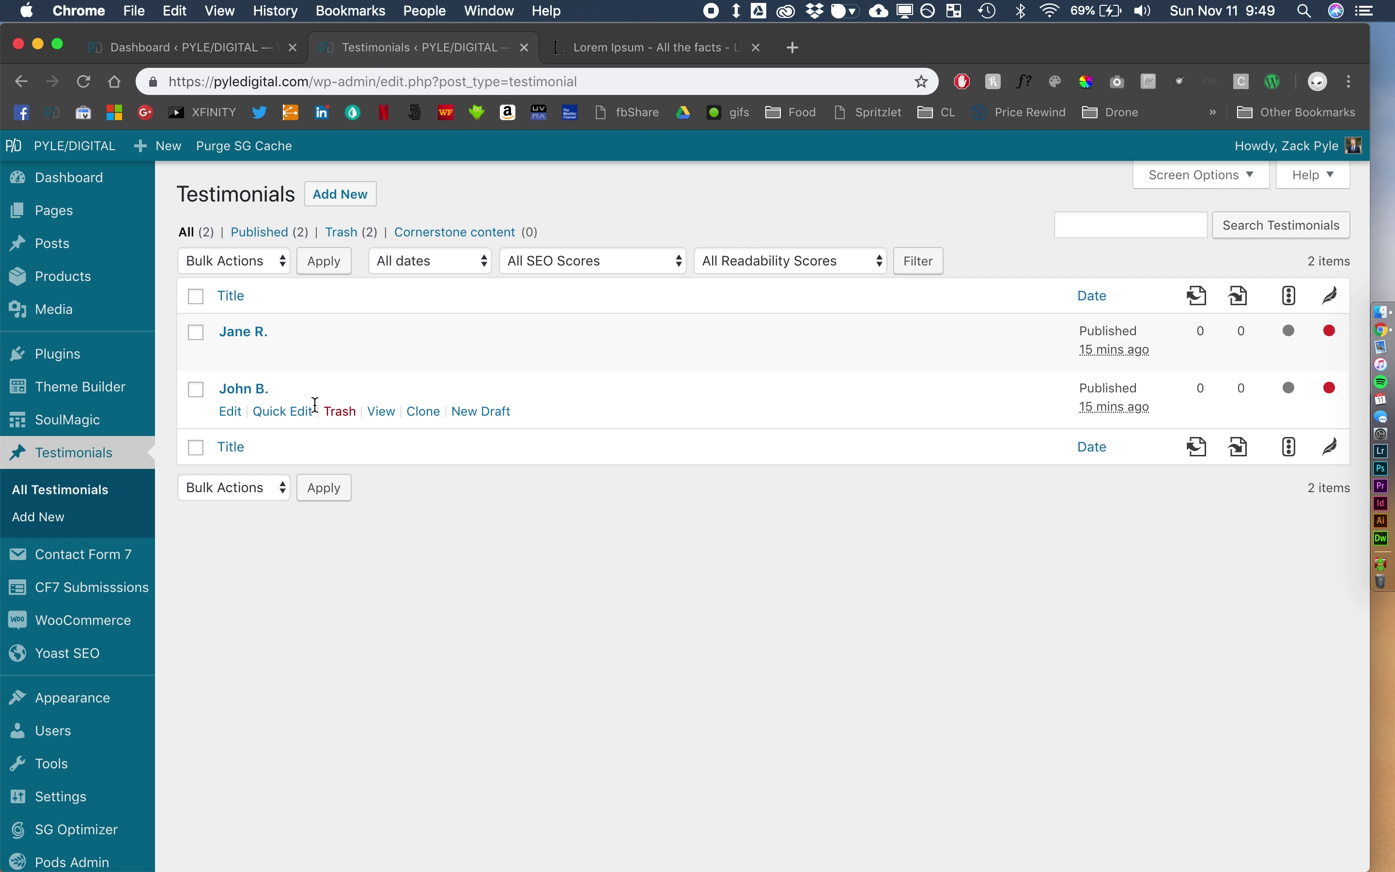
left_click(230, 355)
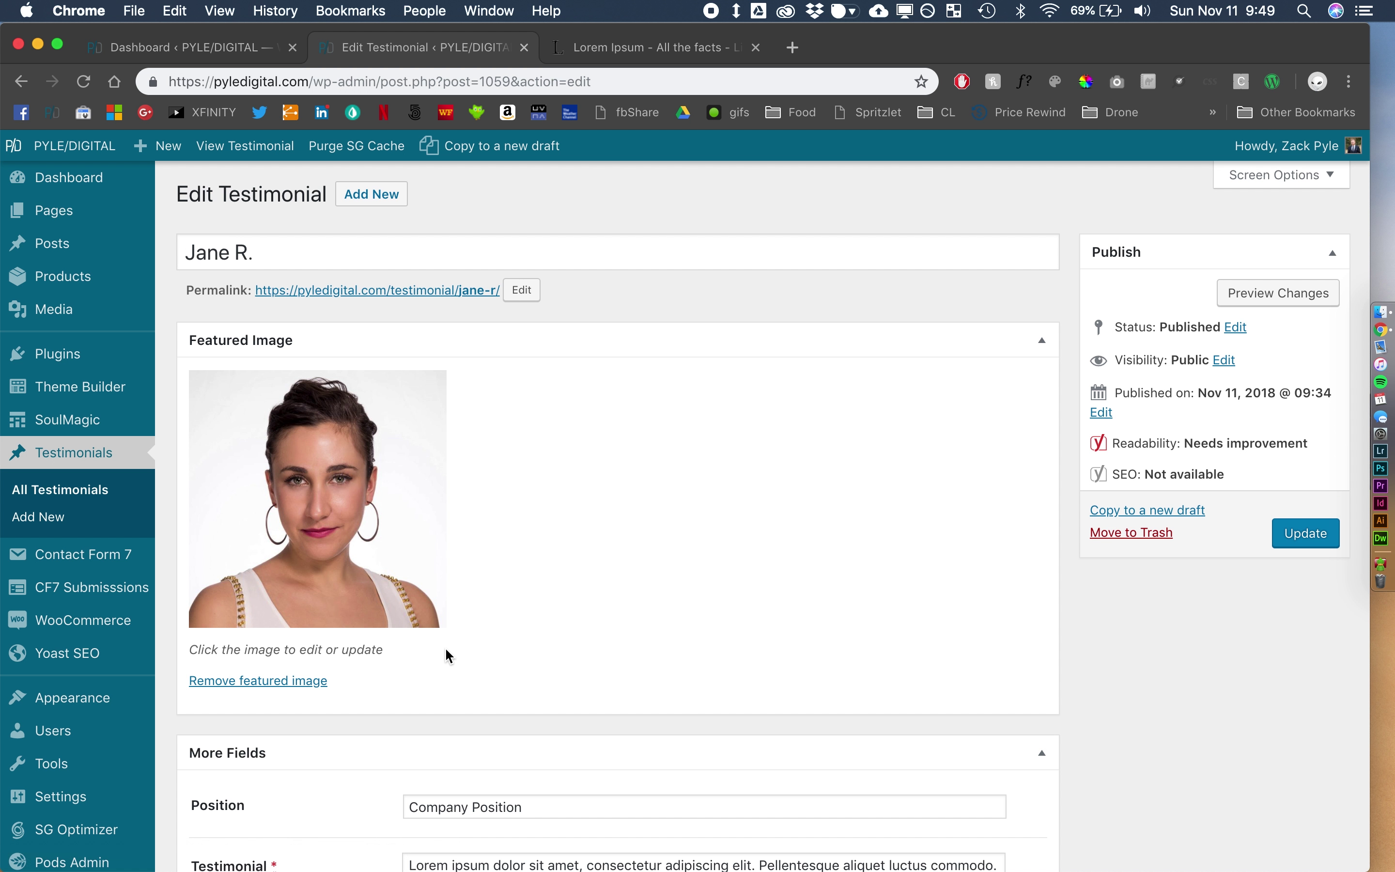
scroll(445, 649, "down", 5)
scroll(446, 649, "up", 5)
key("super+bracketleft")
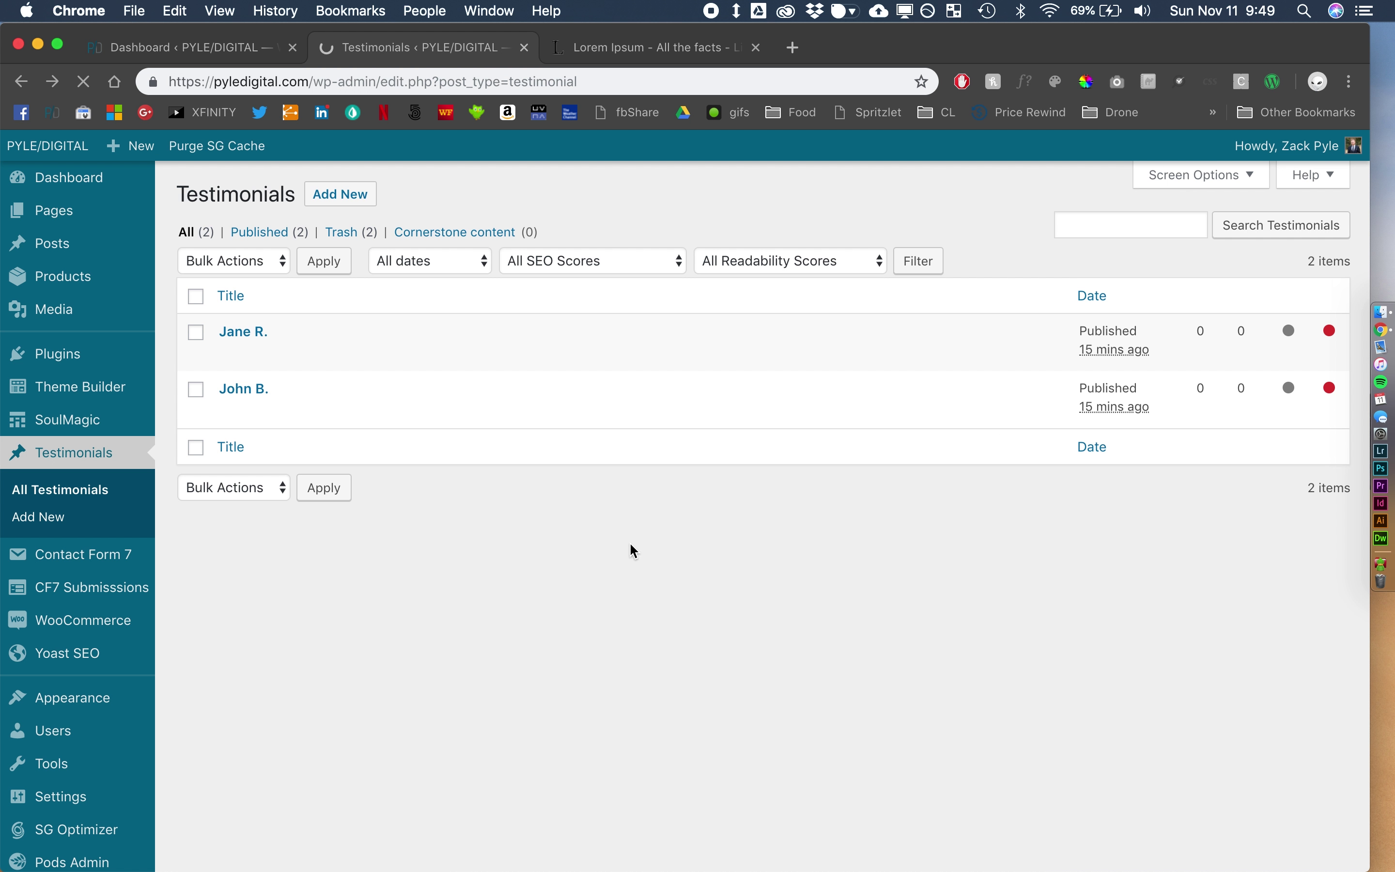